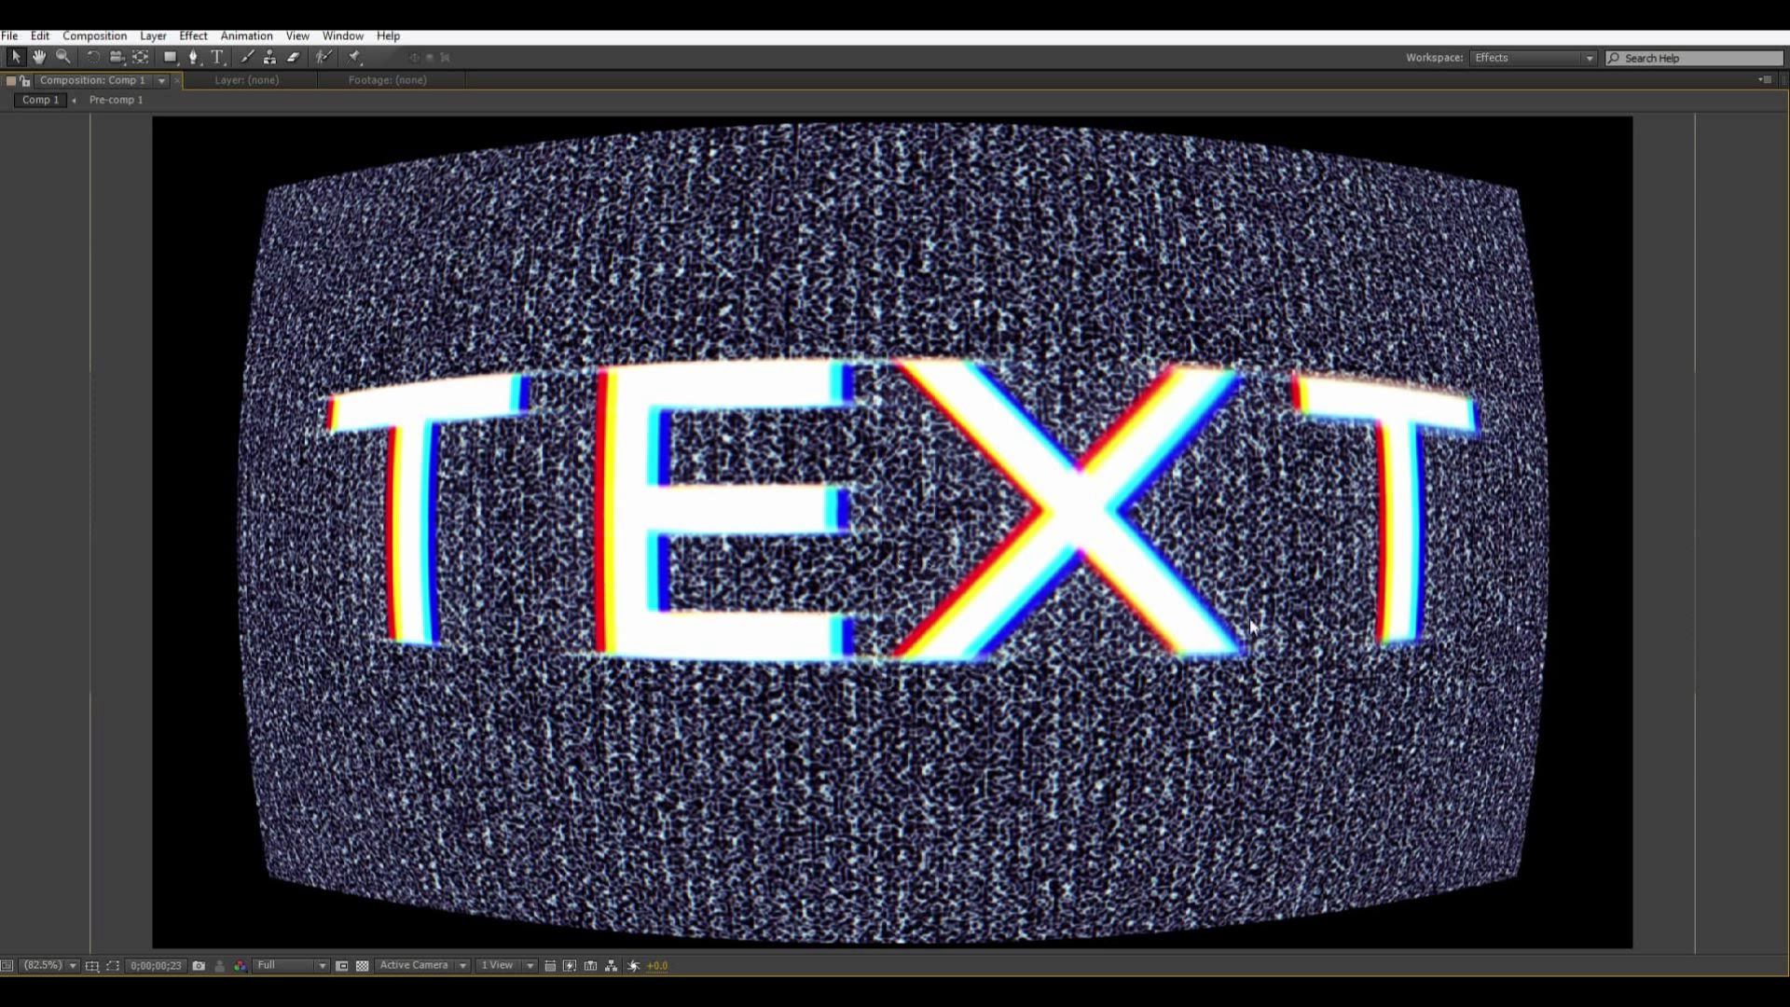
- Preview the finished TEXT example in Comp 1 and restore the regular workspace layout
{"action": "key", "text": "space"}
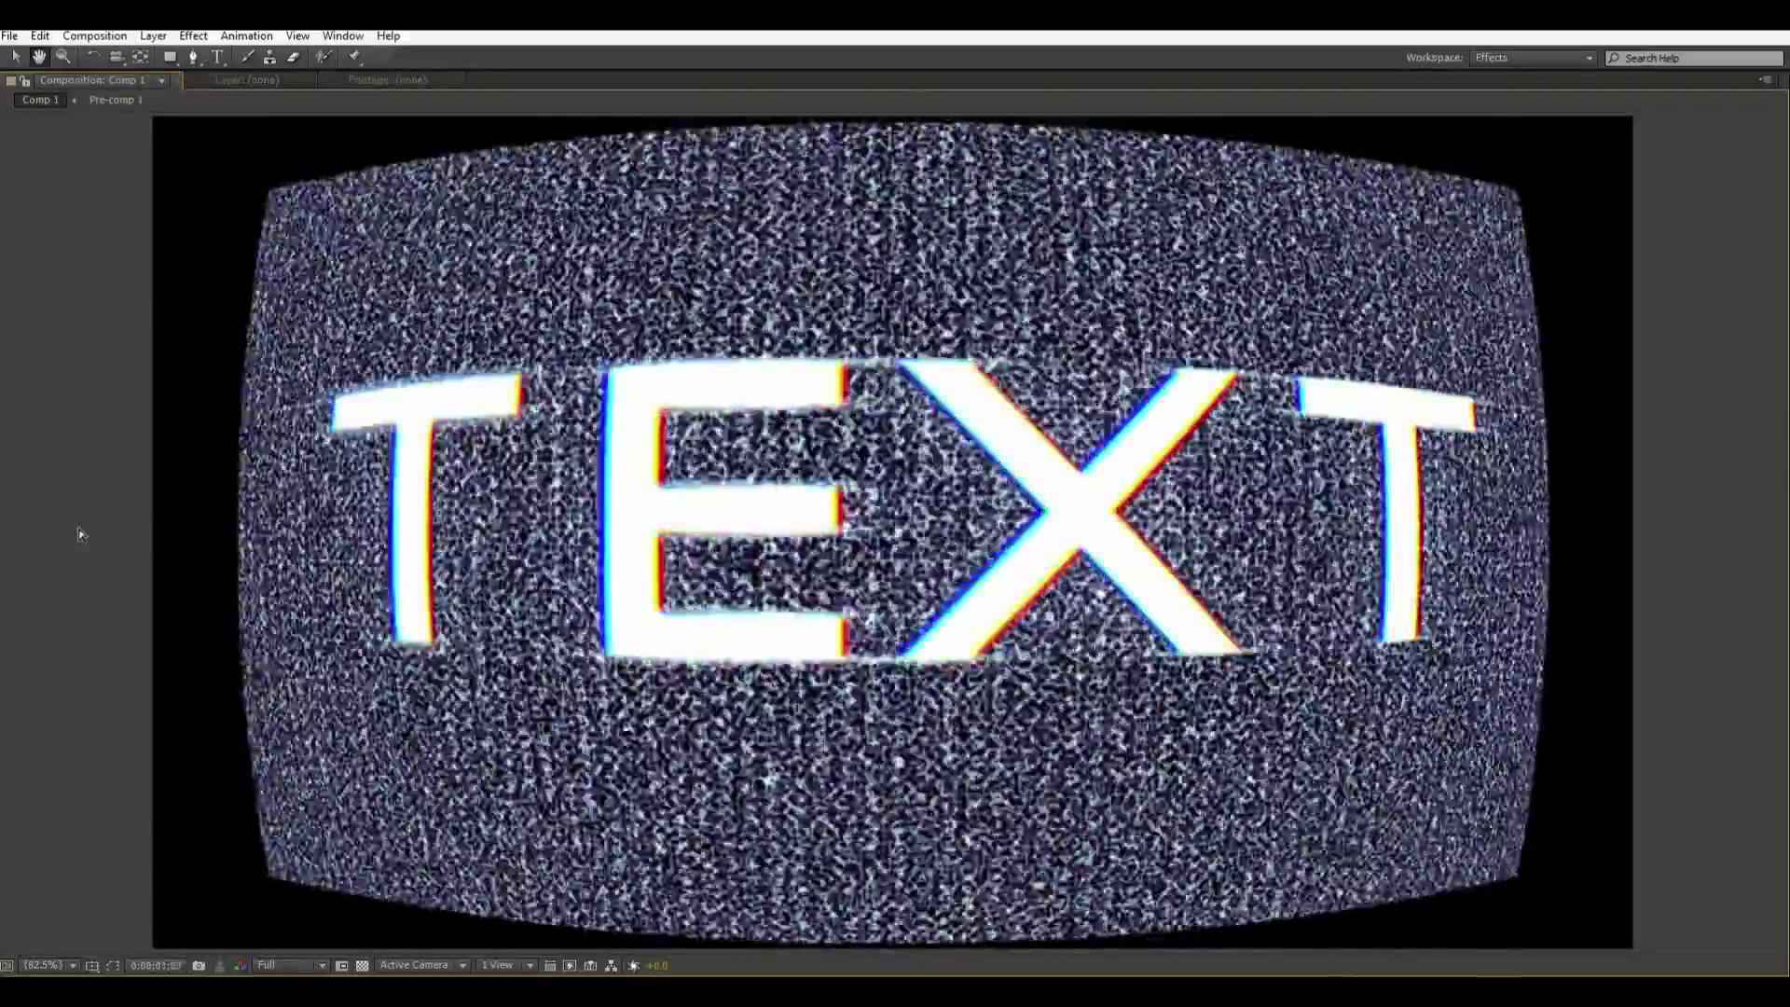
{"action": "key", "text": "grave"}
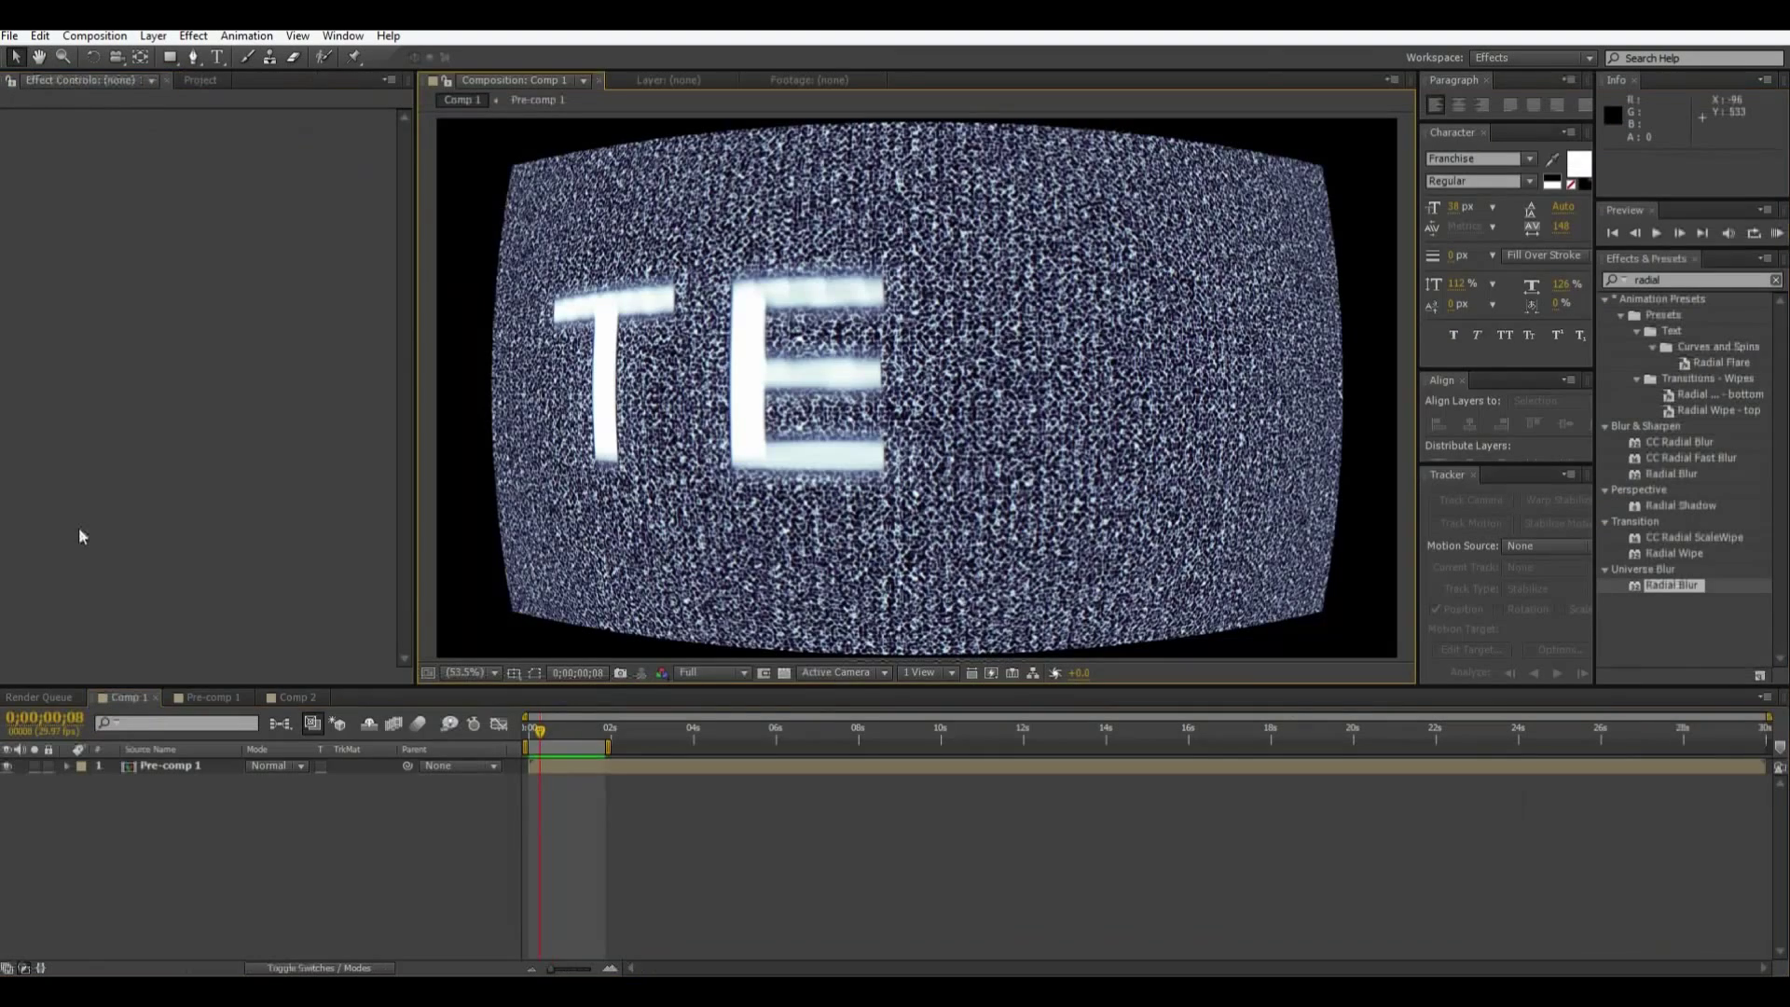
- Add the text "ULearn FX" in Comp 2 and reposition it near the middle of the frame
{"action": "left_click", "coordinate": [301, 701]}
{"action": "key", "text": "shift+slash"}
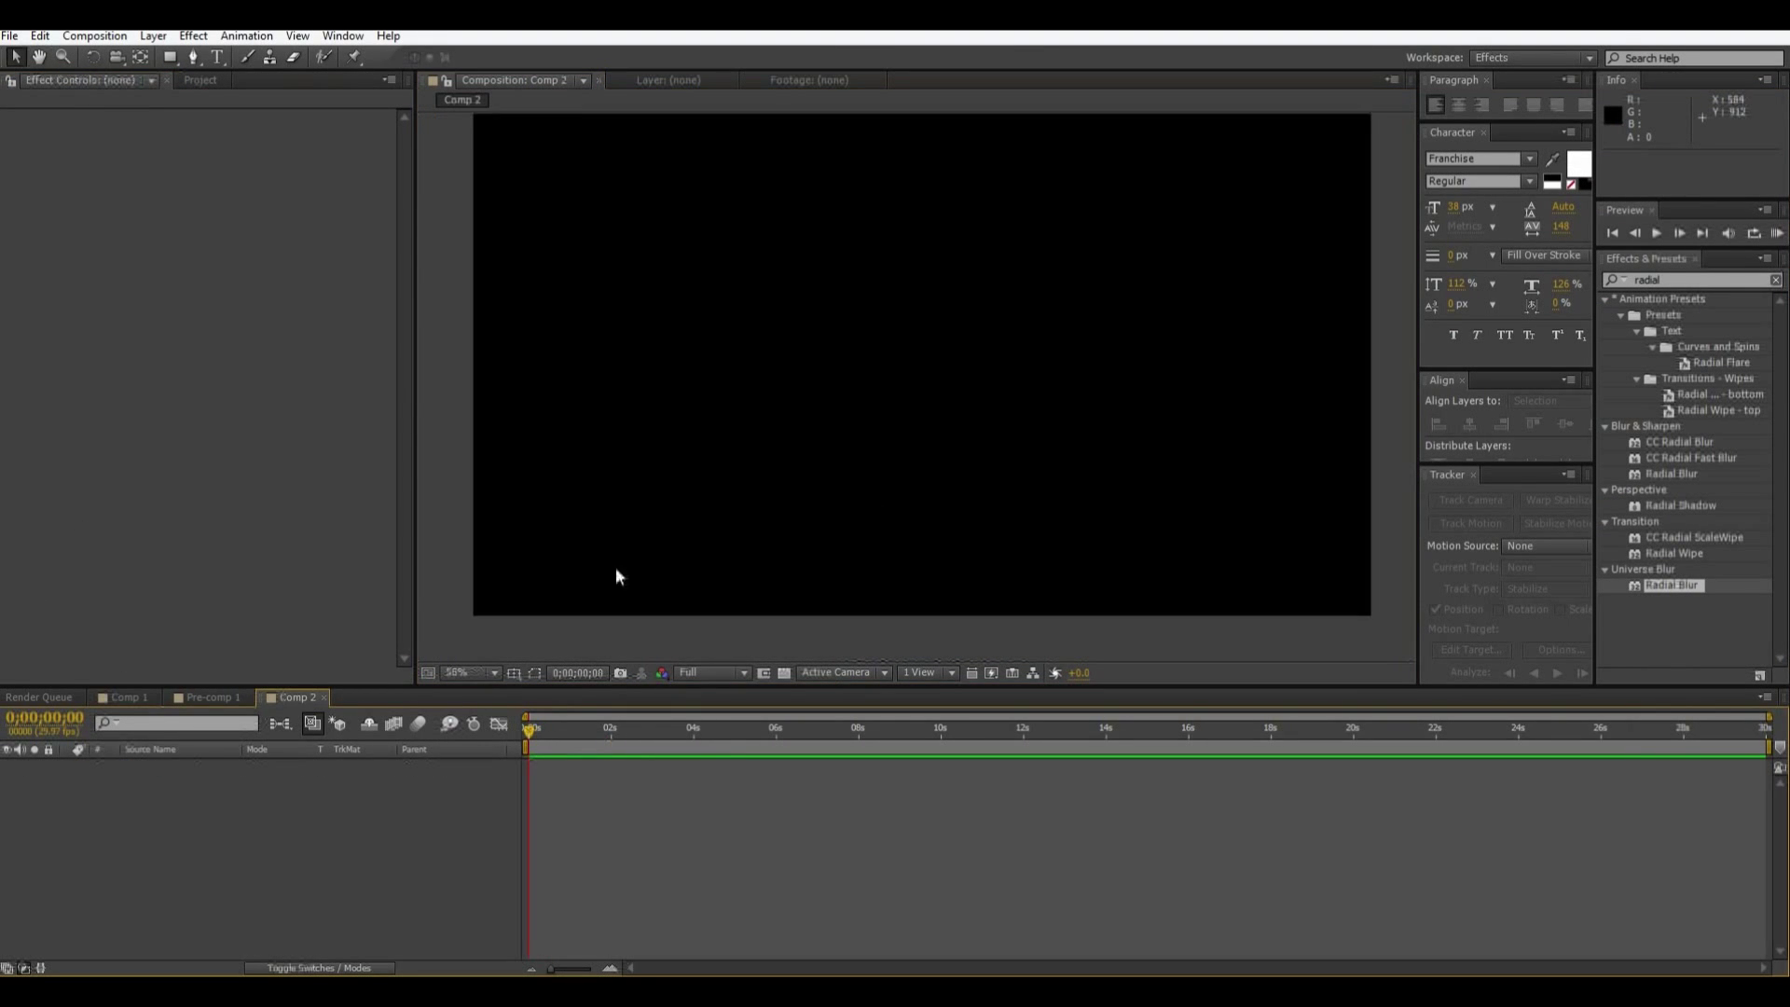
{"action": "left_click", "coordinate": [218, 57]}
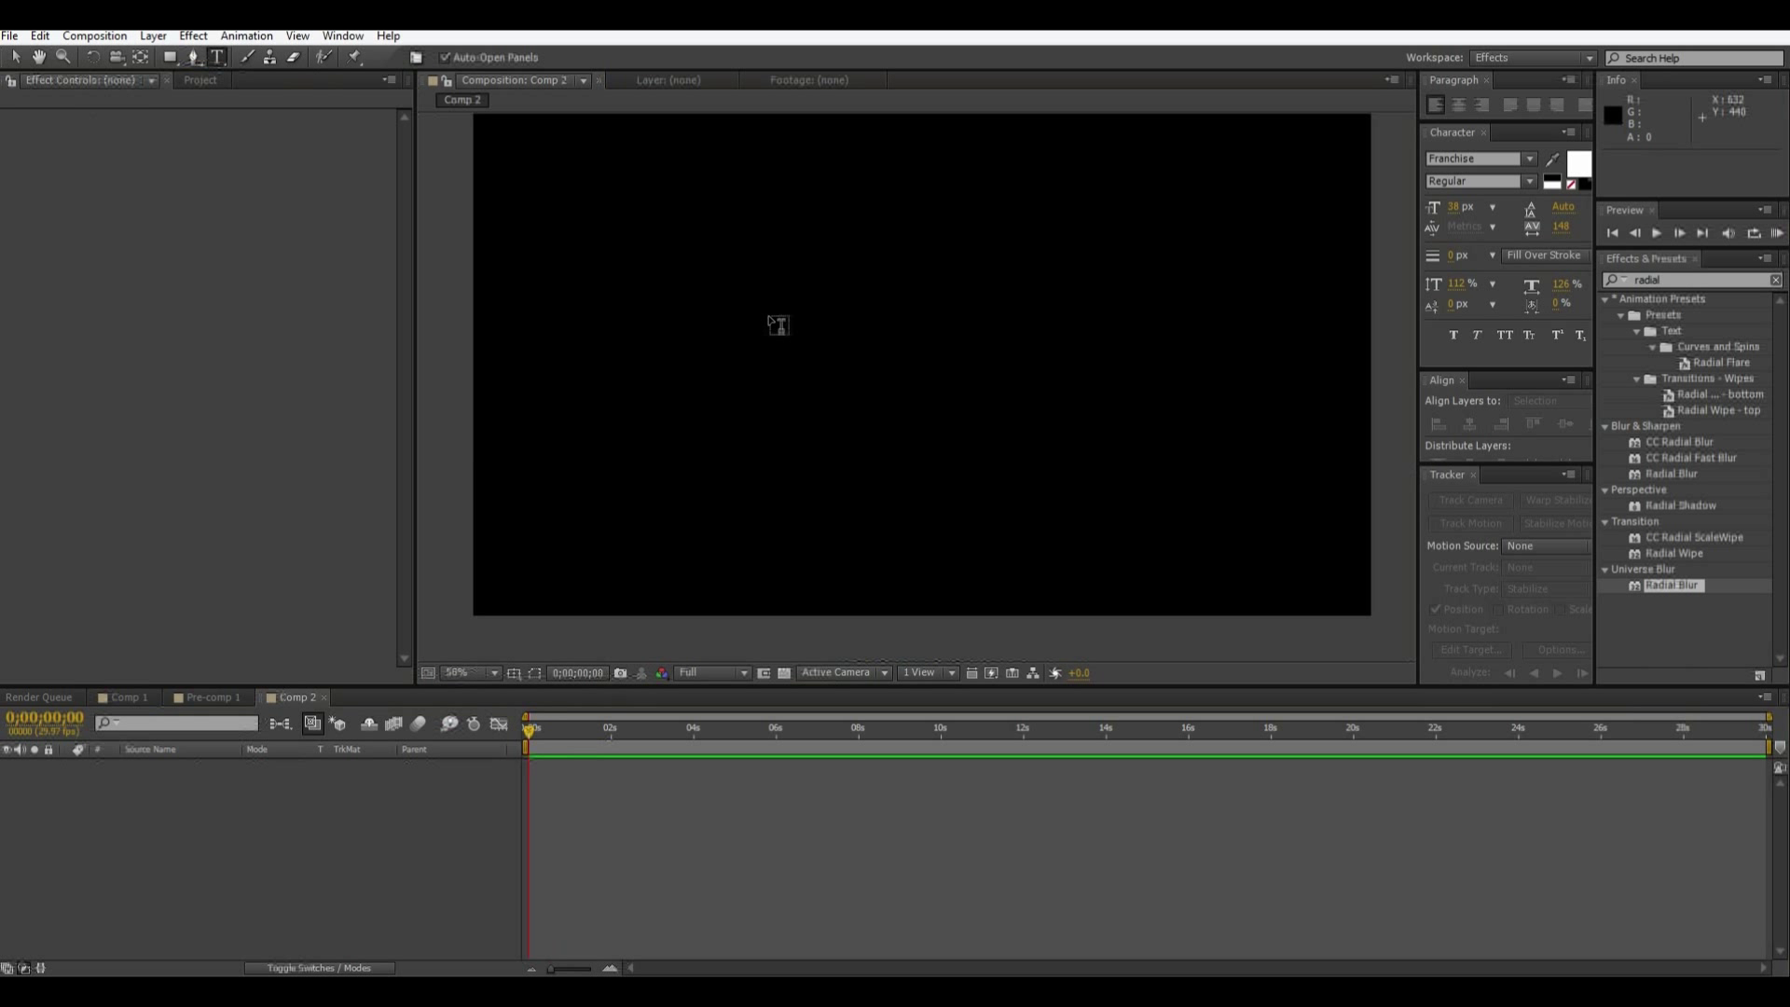
{"action": "left_click", "coordinate": [771, 309]}
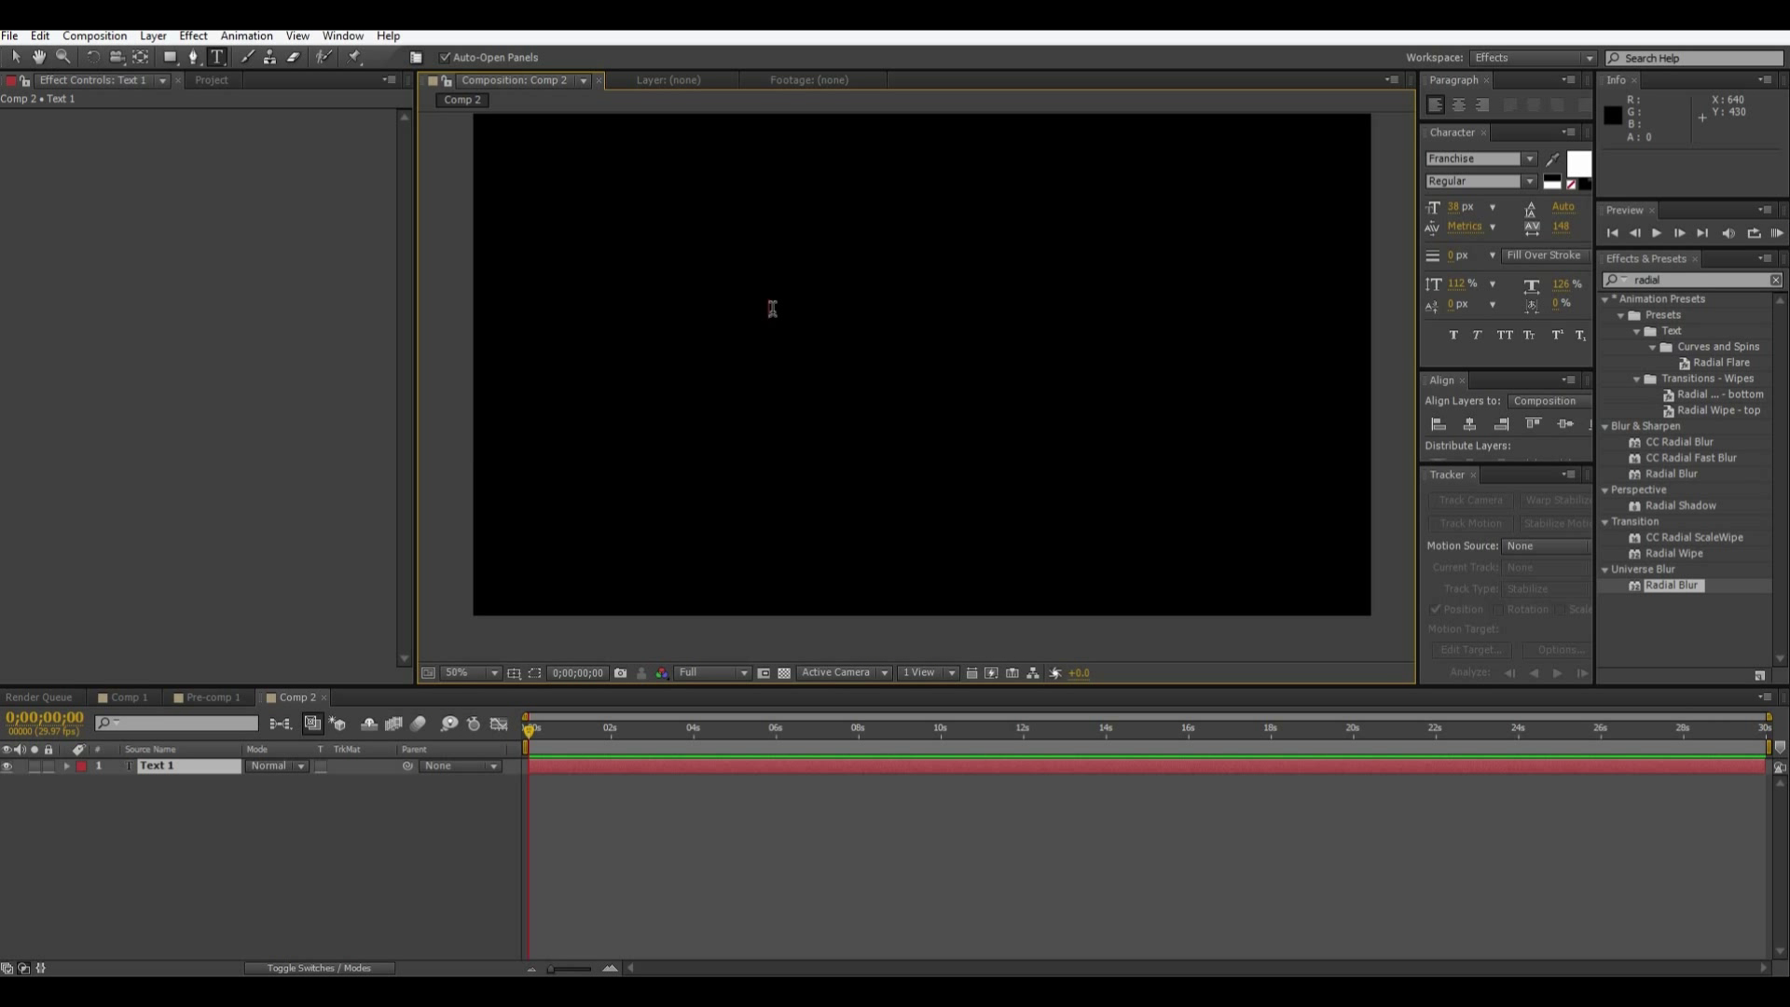
{"action": "type", "text": "Learn FX"}
{"action": "left_click", "coordinate": [15, 56]}
{"action": "left_click_drag", "start_coordinate": [863, 308], "coordinate": [1020, 359]}
{"action": "left_click", "coordinate": [992, 488]}
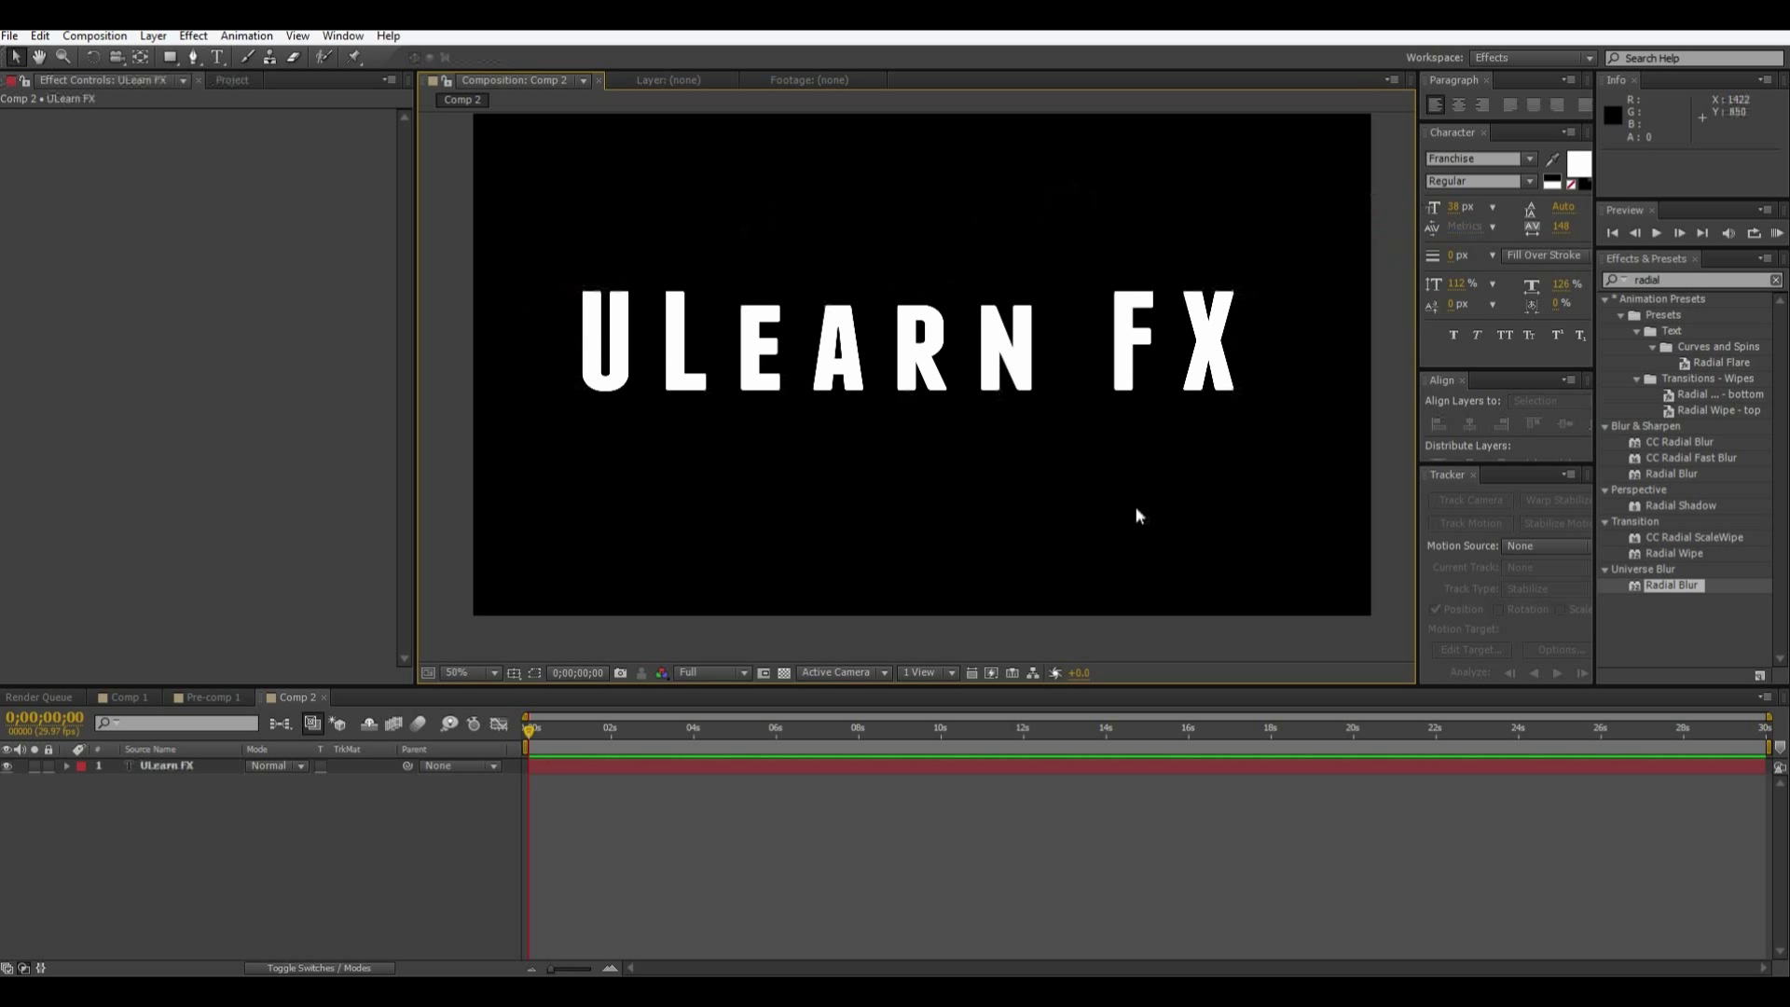
- Apply the Universe Blur version of Radial Blur to the ULearn FX text layer
{"action": "left_click", "coordinate": [1686, 277]}
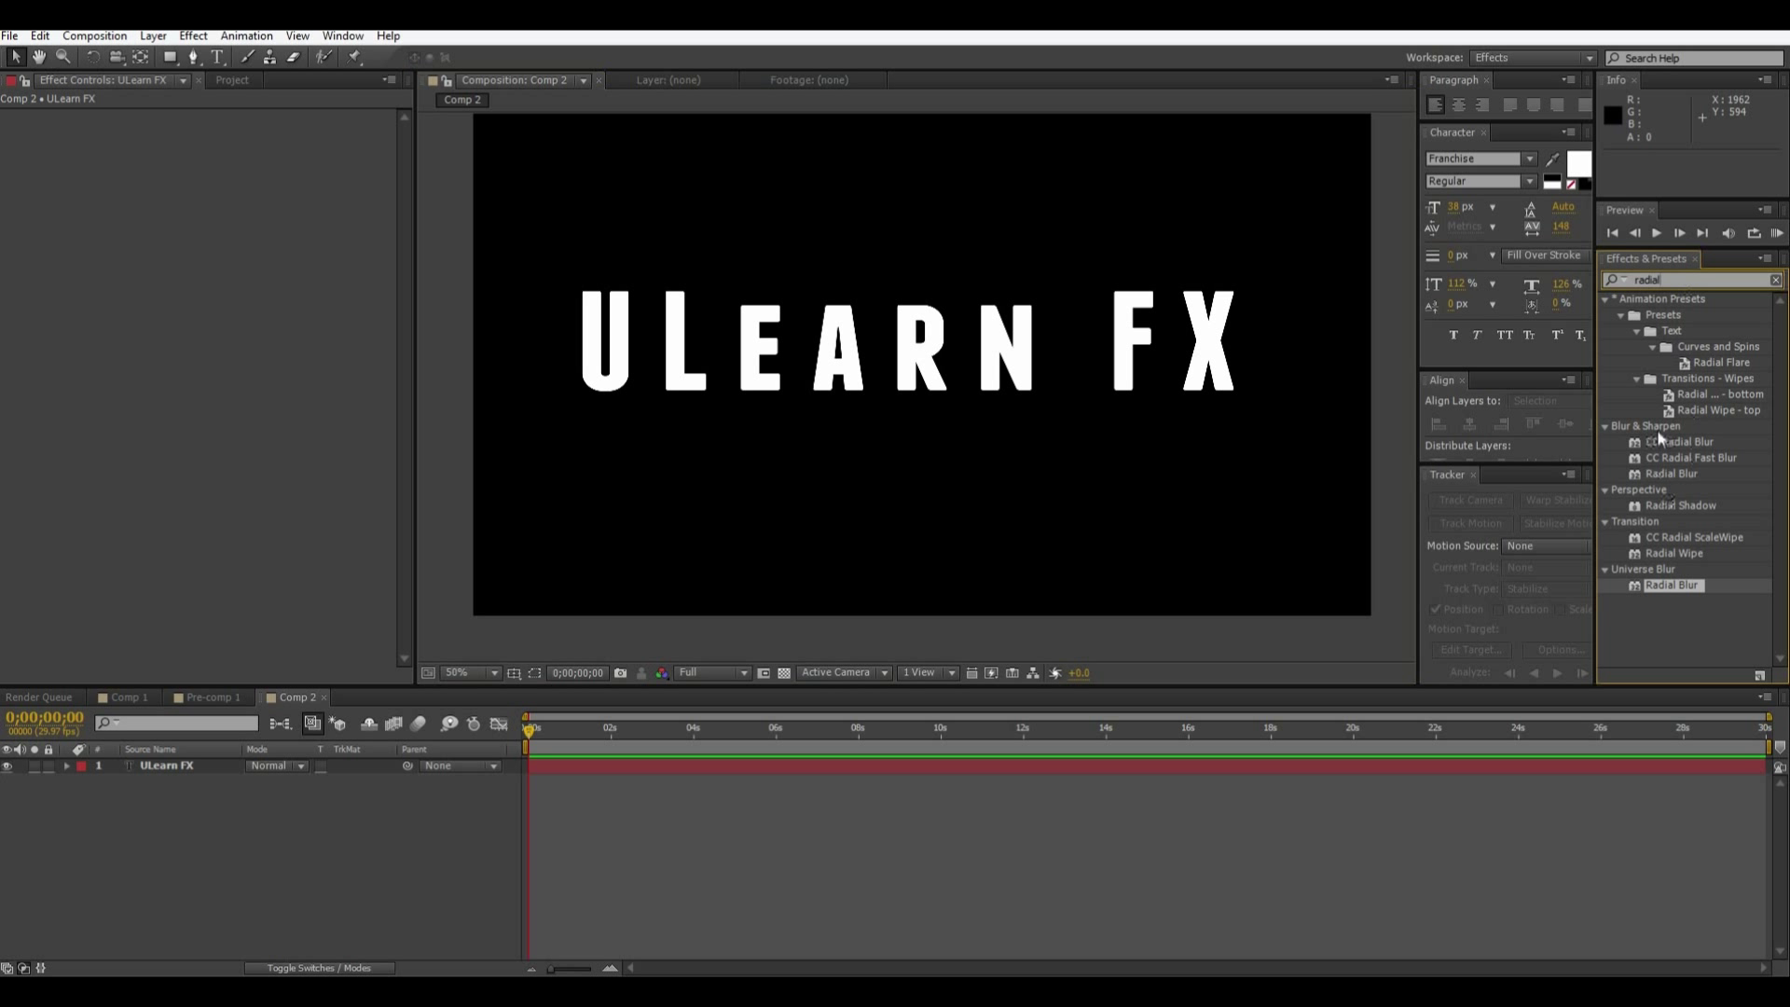
{"action": "left_click", "coordinate": [1631, 426]}
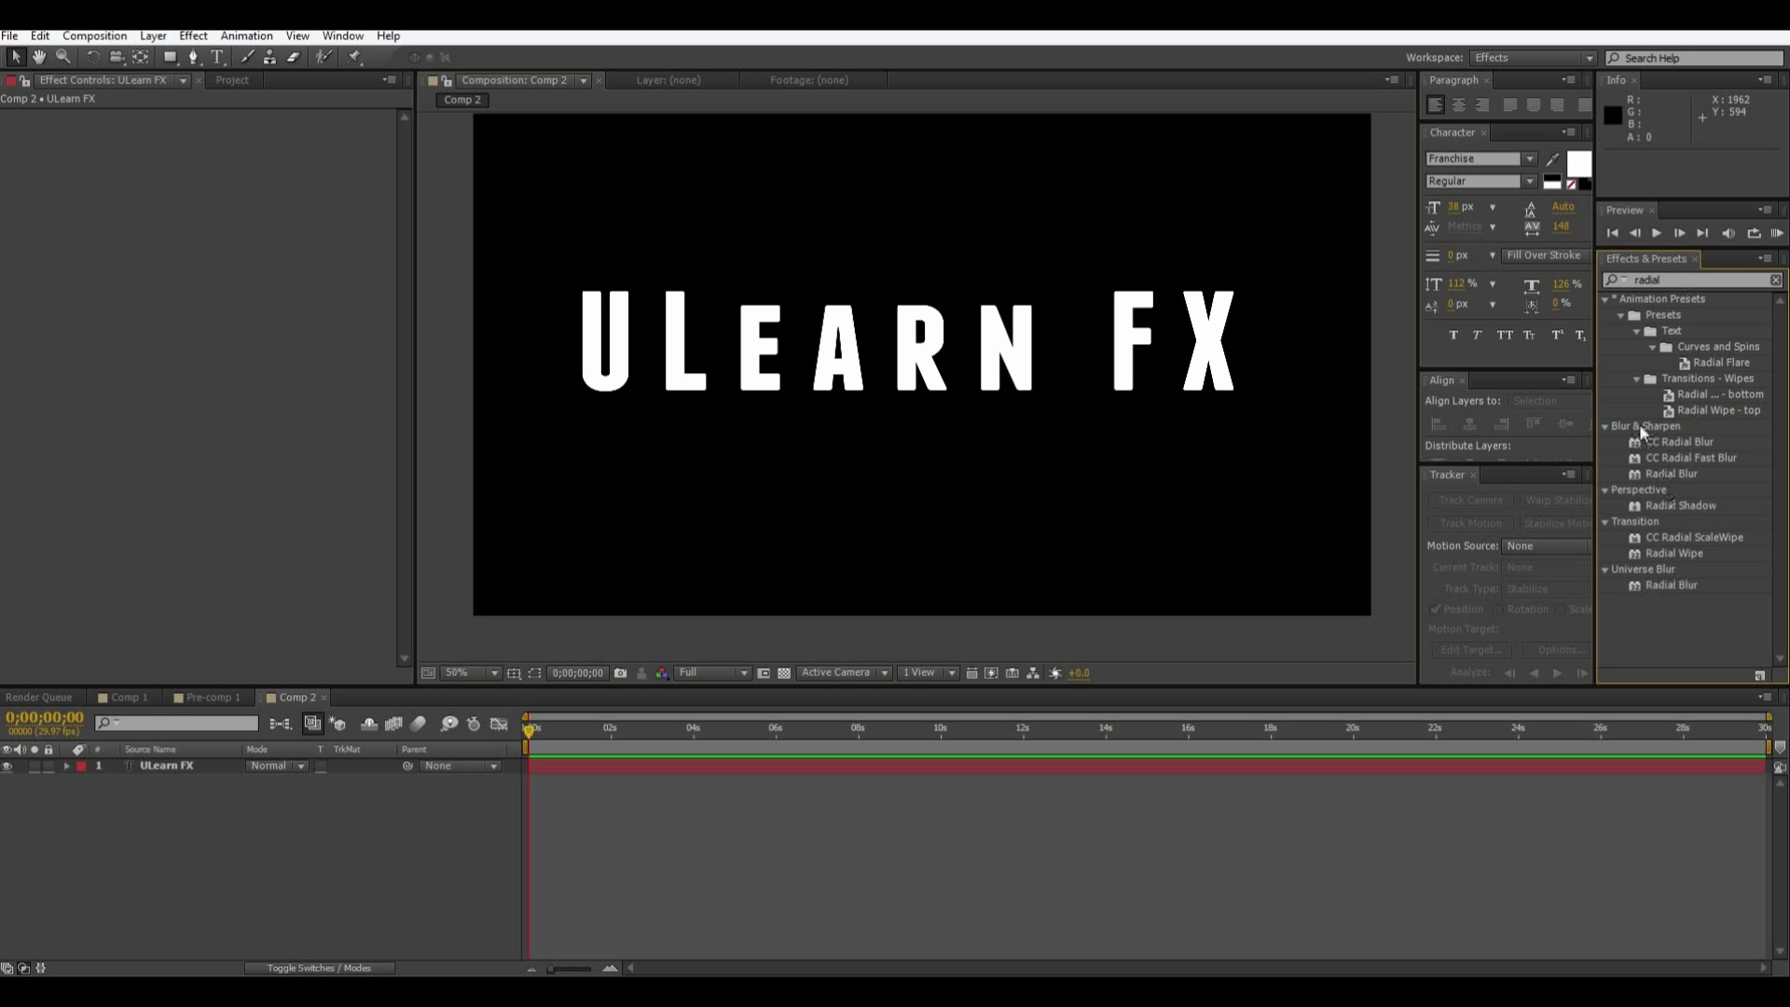
{"action": "left_click", "coordinate": [1663, 478]}
{"action": "left_click", "coordinate": [1669, 587]}
{"action": "left_click", "coordinate": [1640, 570]}
{"action": "left_click_drag", "start_coordinate": [1661, 589], "coordinate": [141, 767]}
{"action": "left_click", "coordinate": [191, 38]}
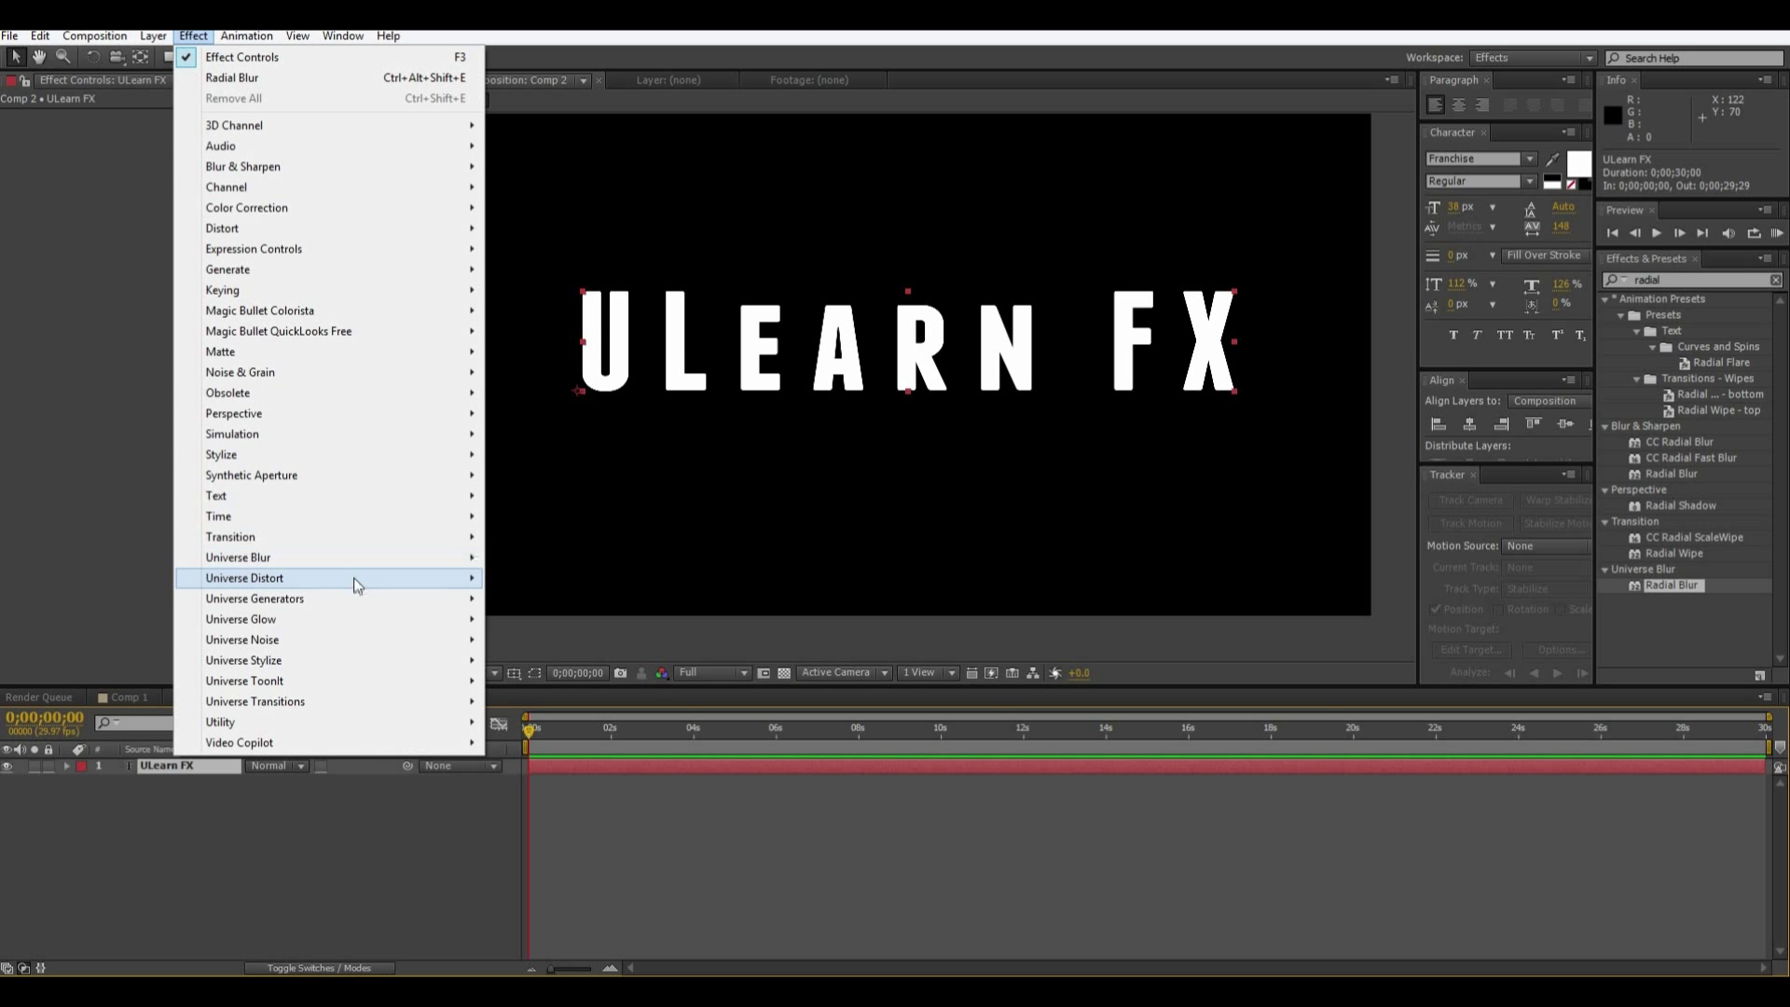
{"action": "mouse_move", "coordinate": [317, 560]}
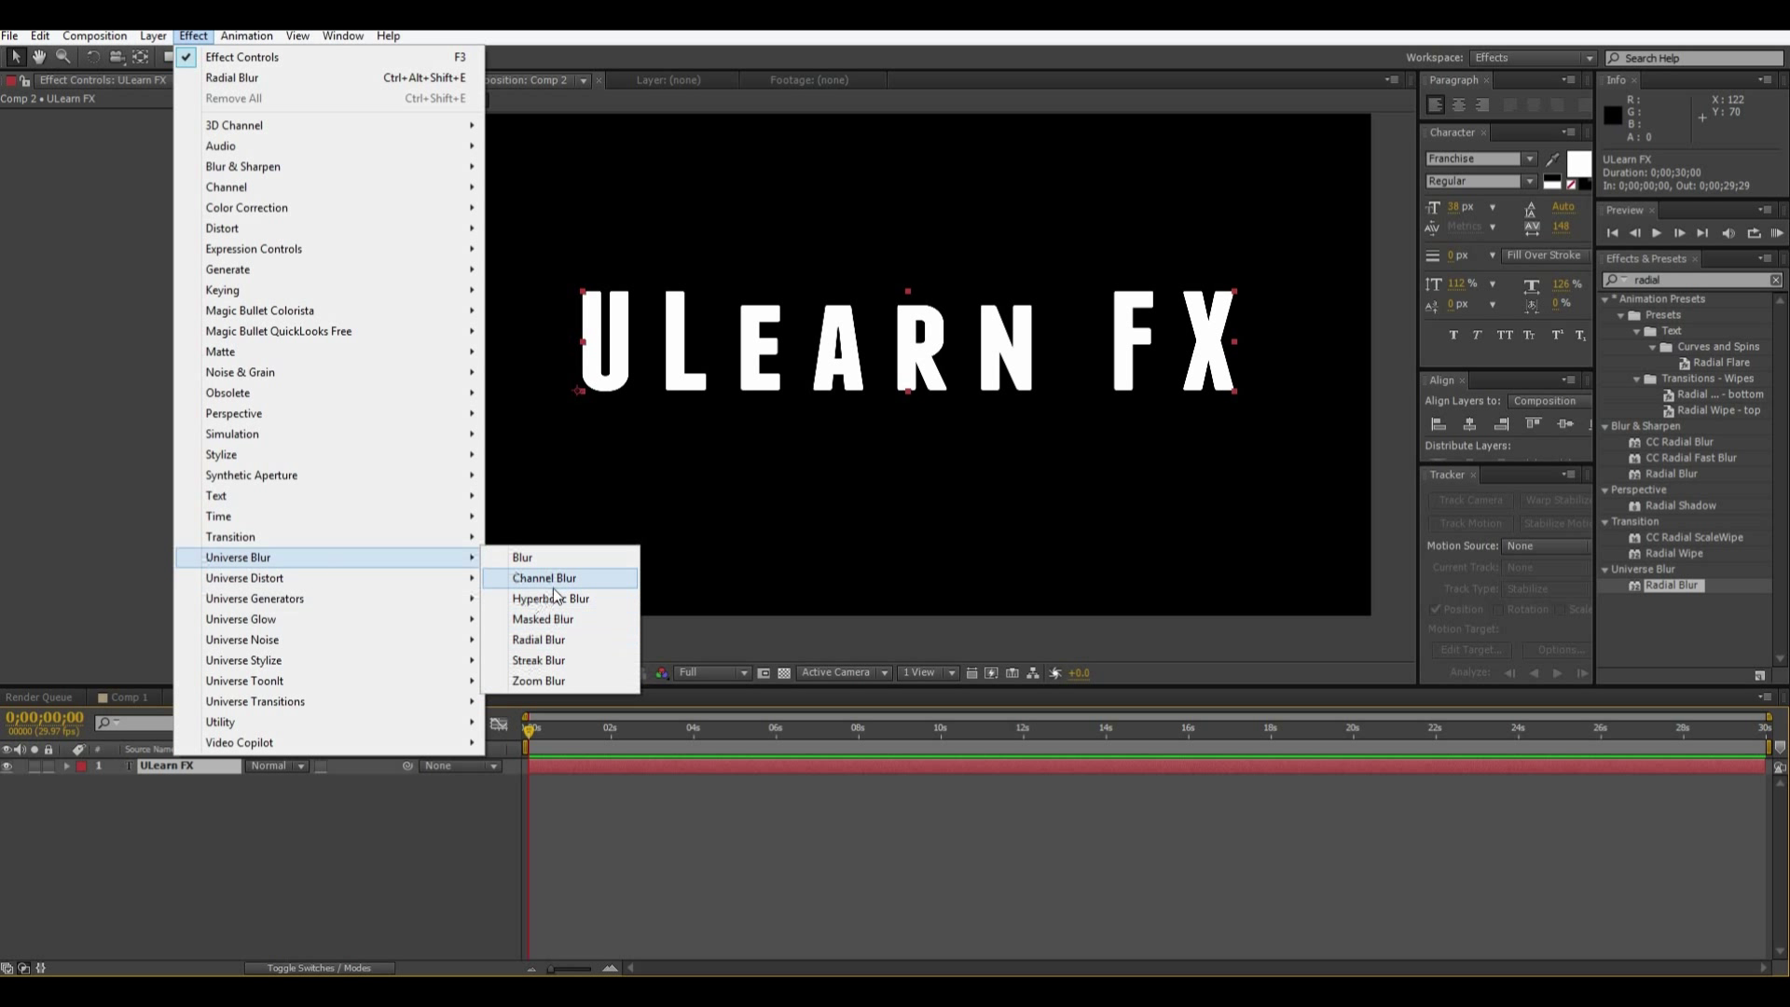
{"action": "left_click", "coordinate": [559, 643]}
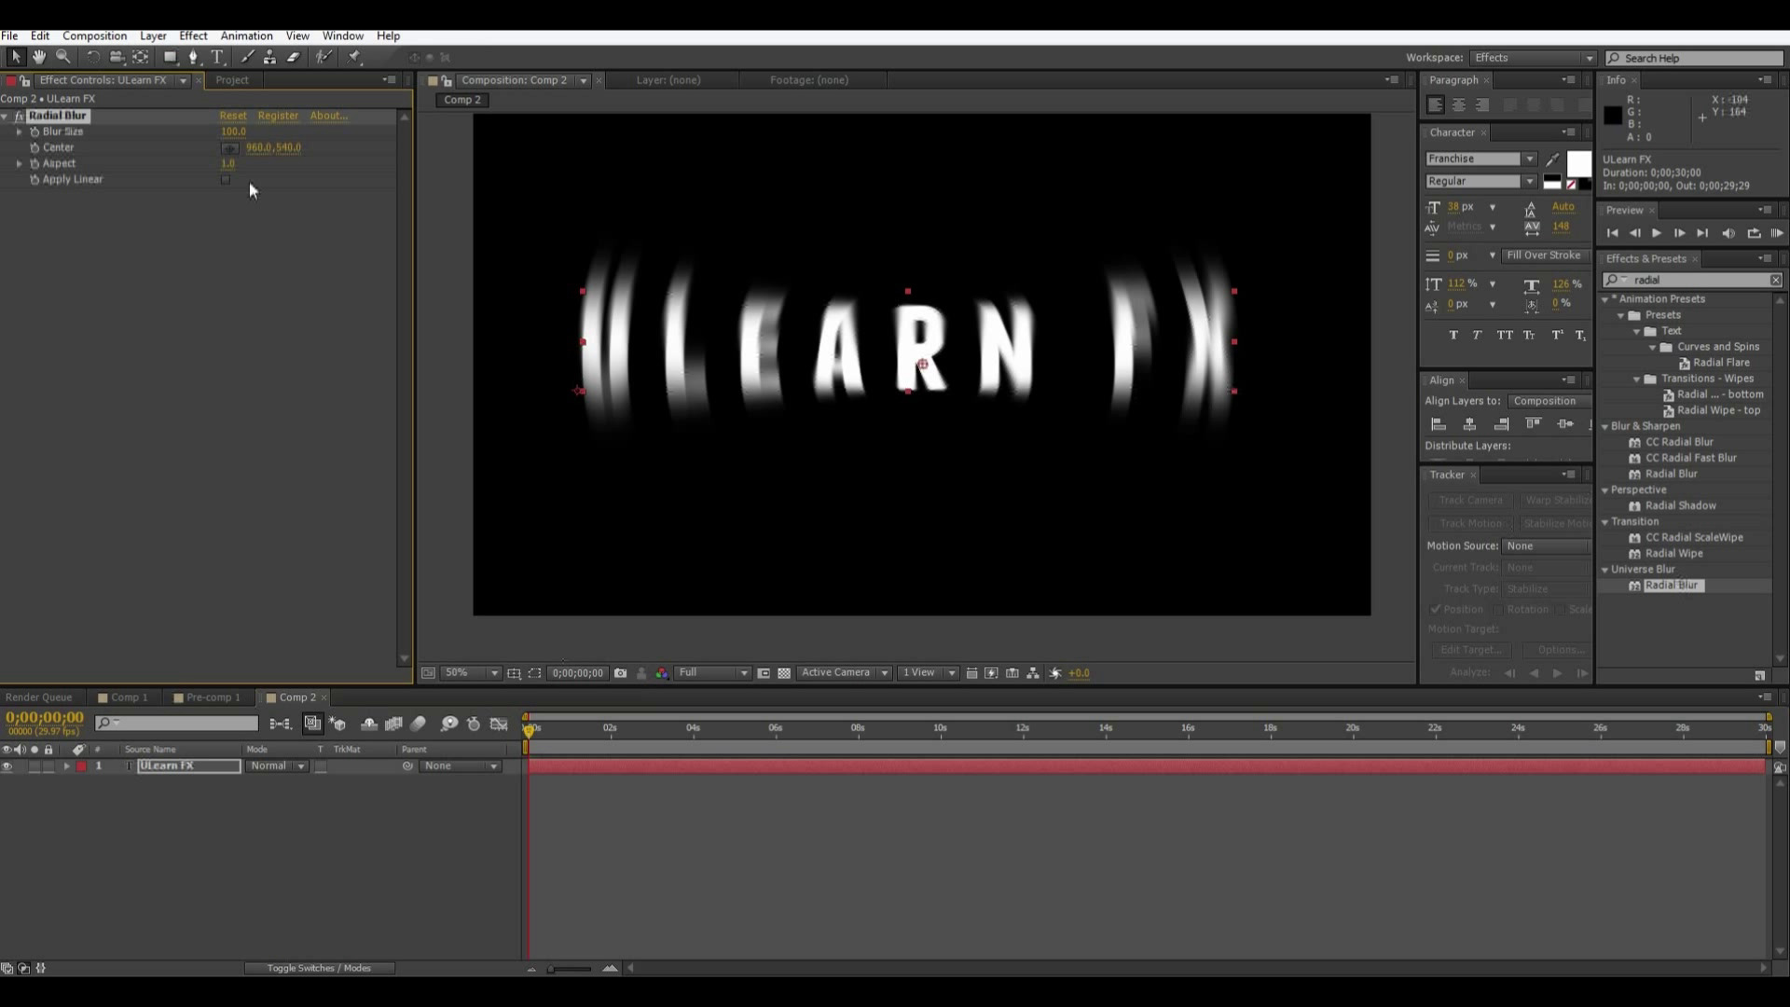
- Set the Radial Blur's Blur Size to 5
{"action": "left_click", "coordinate": [233, 131]}
{"action": "type", "text": "5"}
{"action": "key", "text": "Return"}
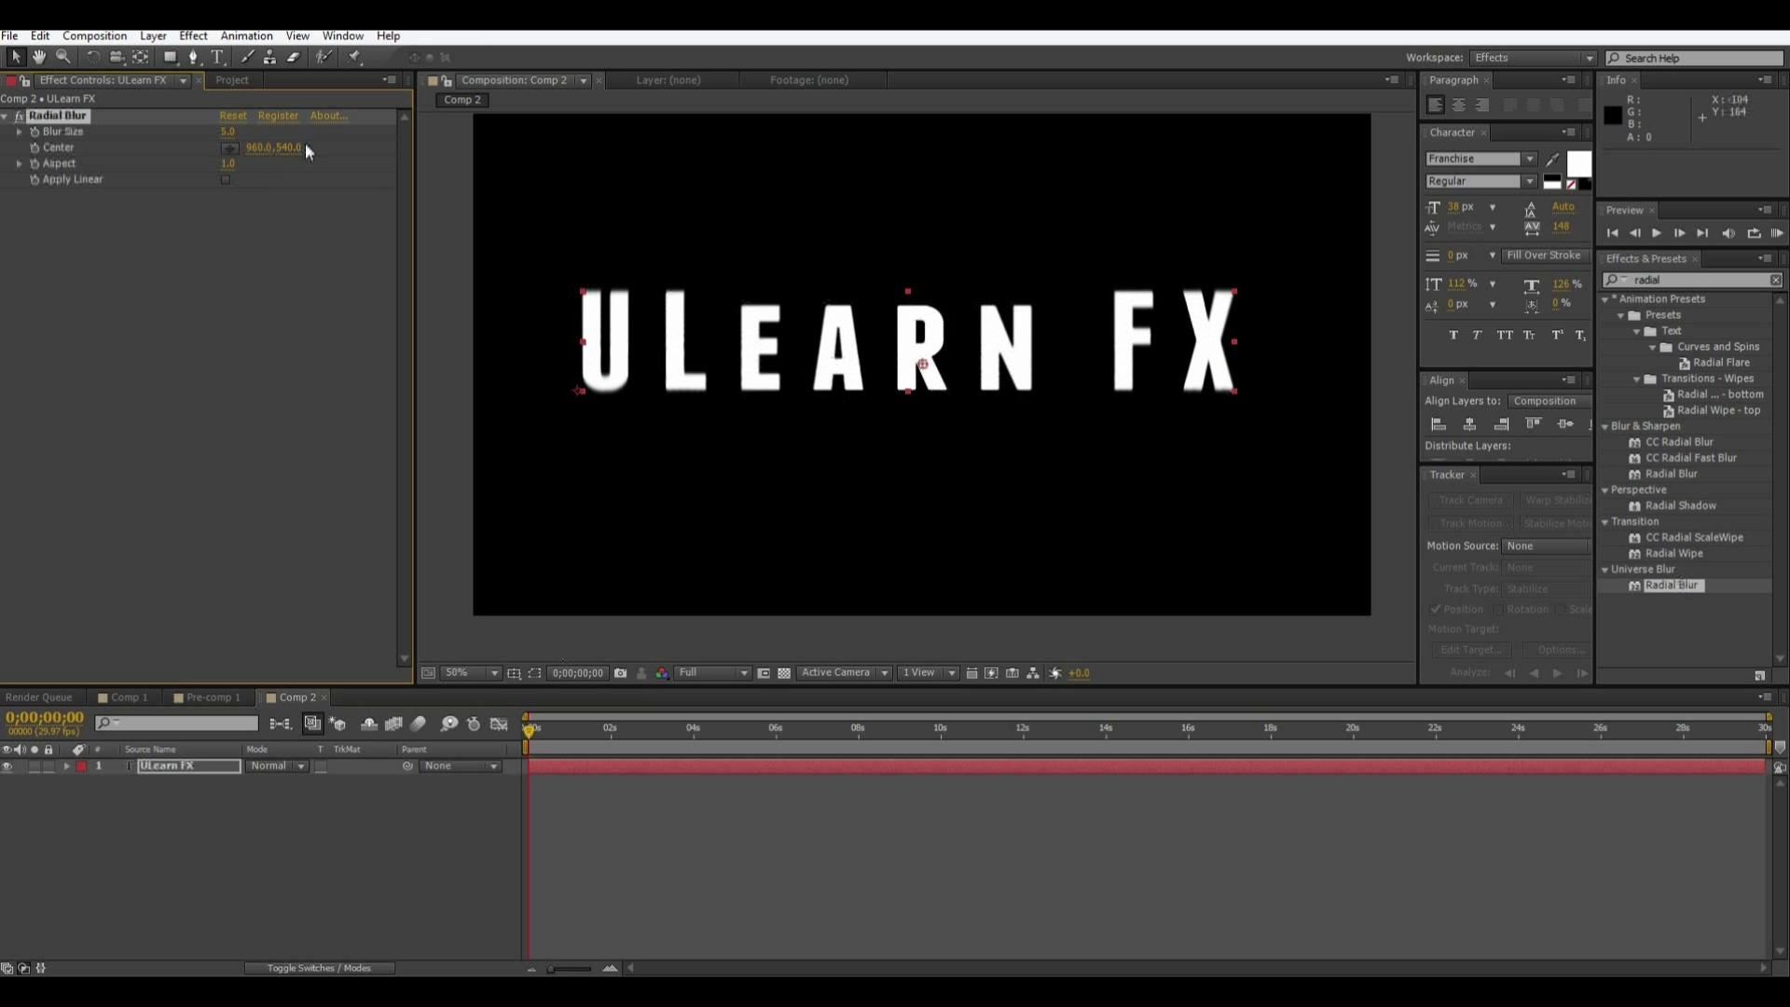
- Place the Radial Blur center far left of the frame, at about -1968, 512, and keyframe it at the first frame
{"action": "left_click", "coordinate": [229, 147]}
{"action": "left_click", "coordinate": [913, 336]}
{"action": "left_click_drag", "start_coordinate": [906, 336], "coordinate": [7, 325]}
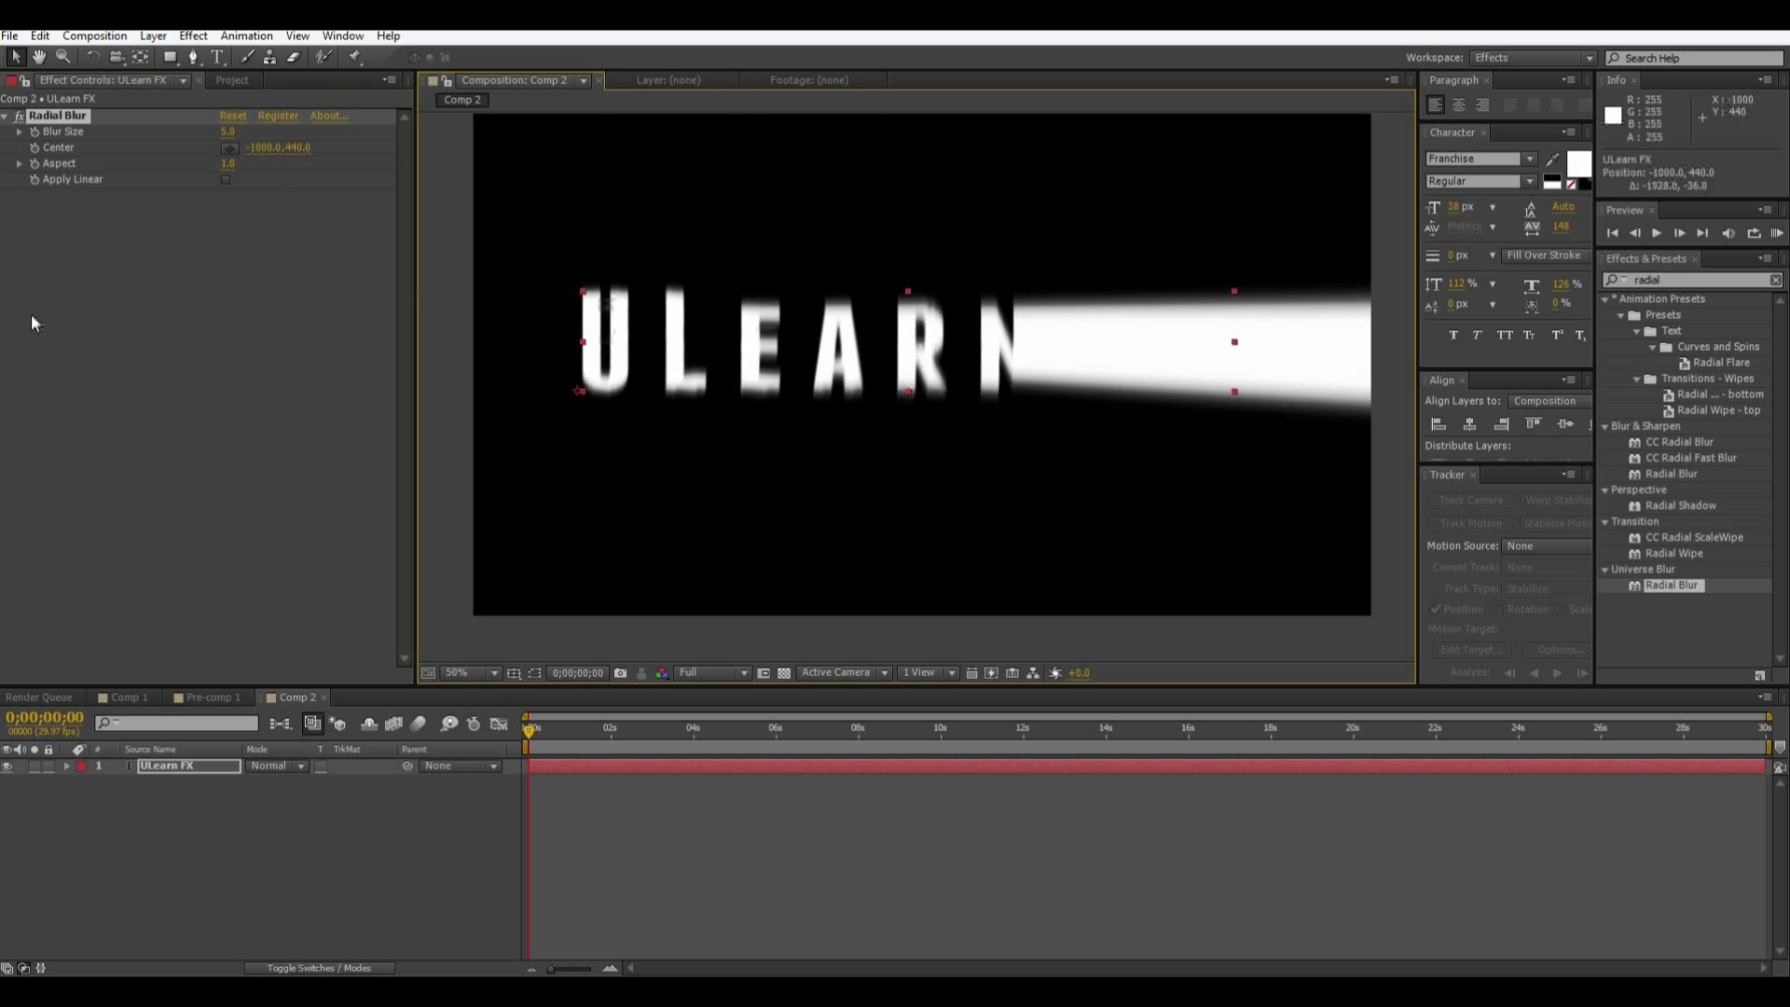
{"action": "scroll", "coordinate": [662, 377], "scroll_direction": "down", "scroll_amount": 3}
{"action": "left_click_drag", "start_coordinate": [690, 370], "coordinate": [568, 355]}
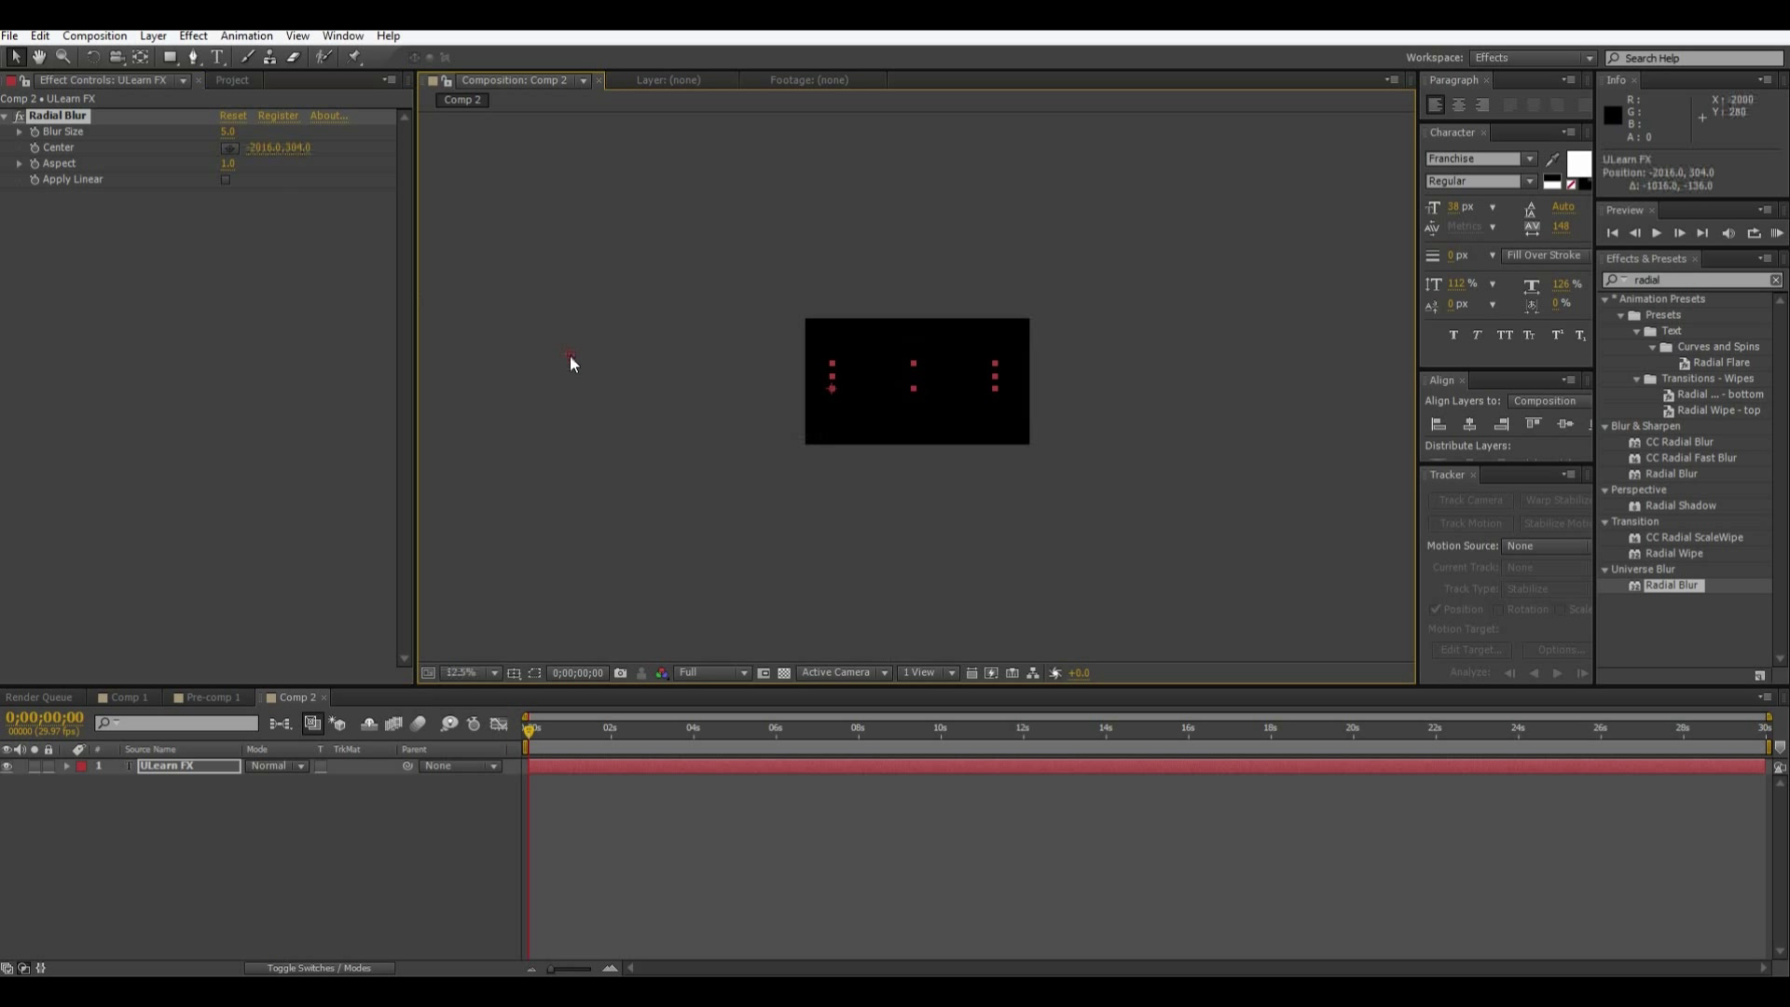
{"action": "left_click_drag", "start_coordinate": [568, 355], "coordinate": [574, 382]}
{"action": "left_click", "coordinate": [37, 151]}
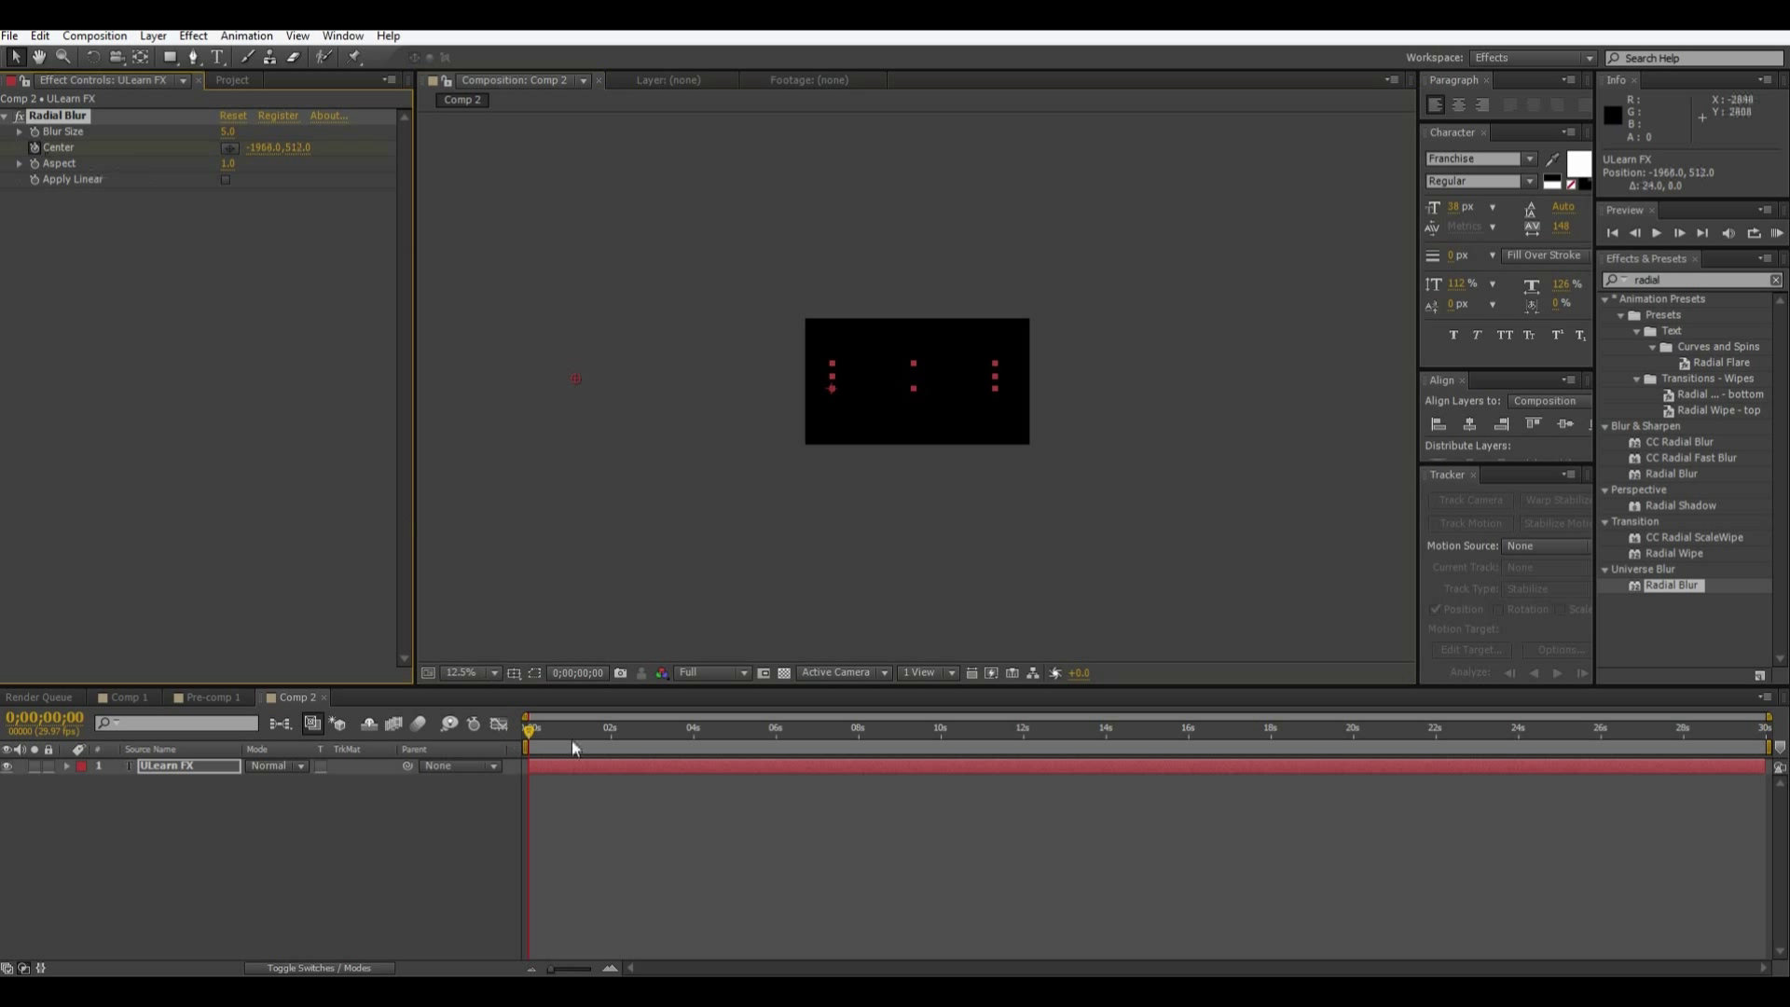
- At 0;00;01;17, move the Radial Blur center onto the start of the text, at about 336, 472
{"action": "left_click_drag", "start_coordinate": [584, 731], "coordinate": [593, 739]}
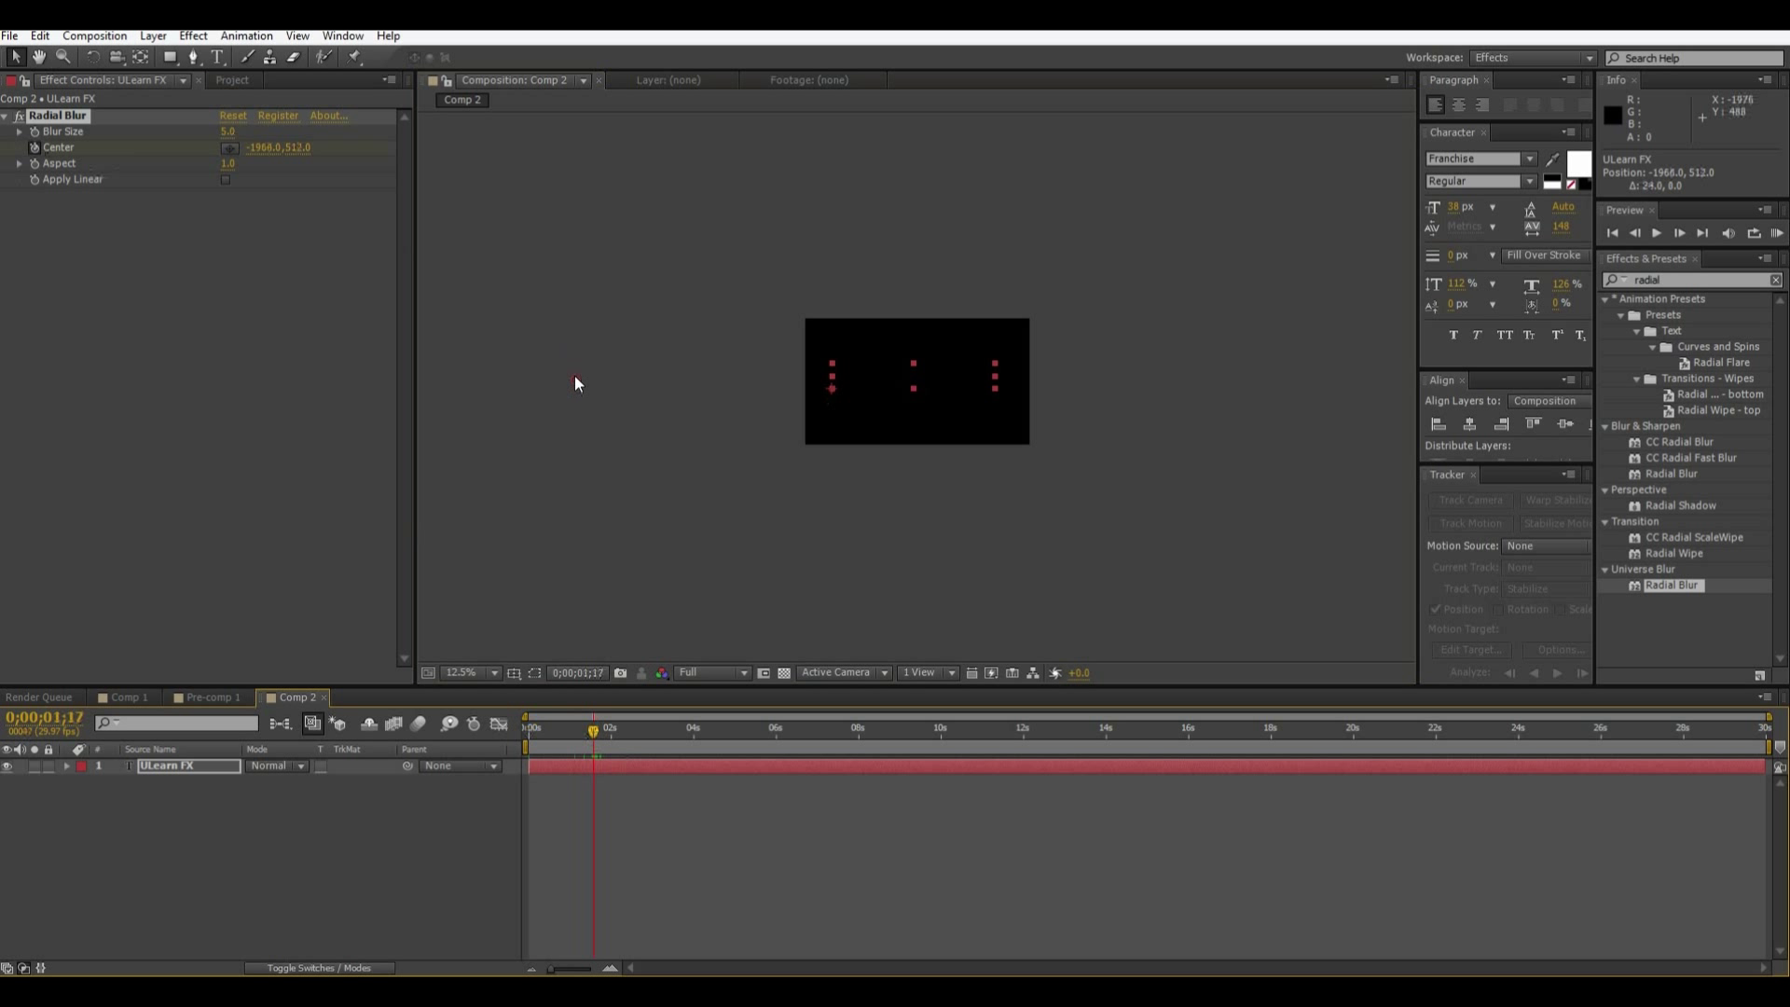
{"action": "left_click_drag", "start_coordinate": [575, 376], "coordinate": [845, 374]}
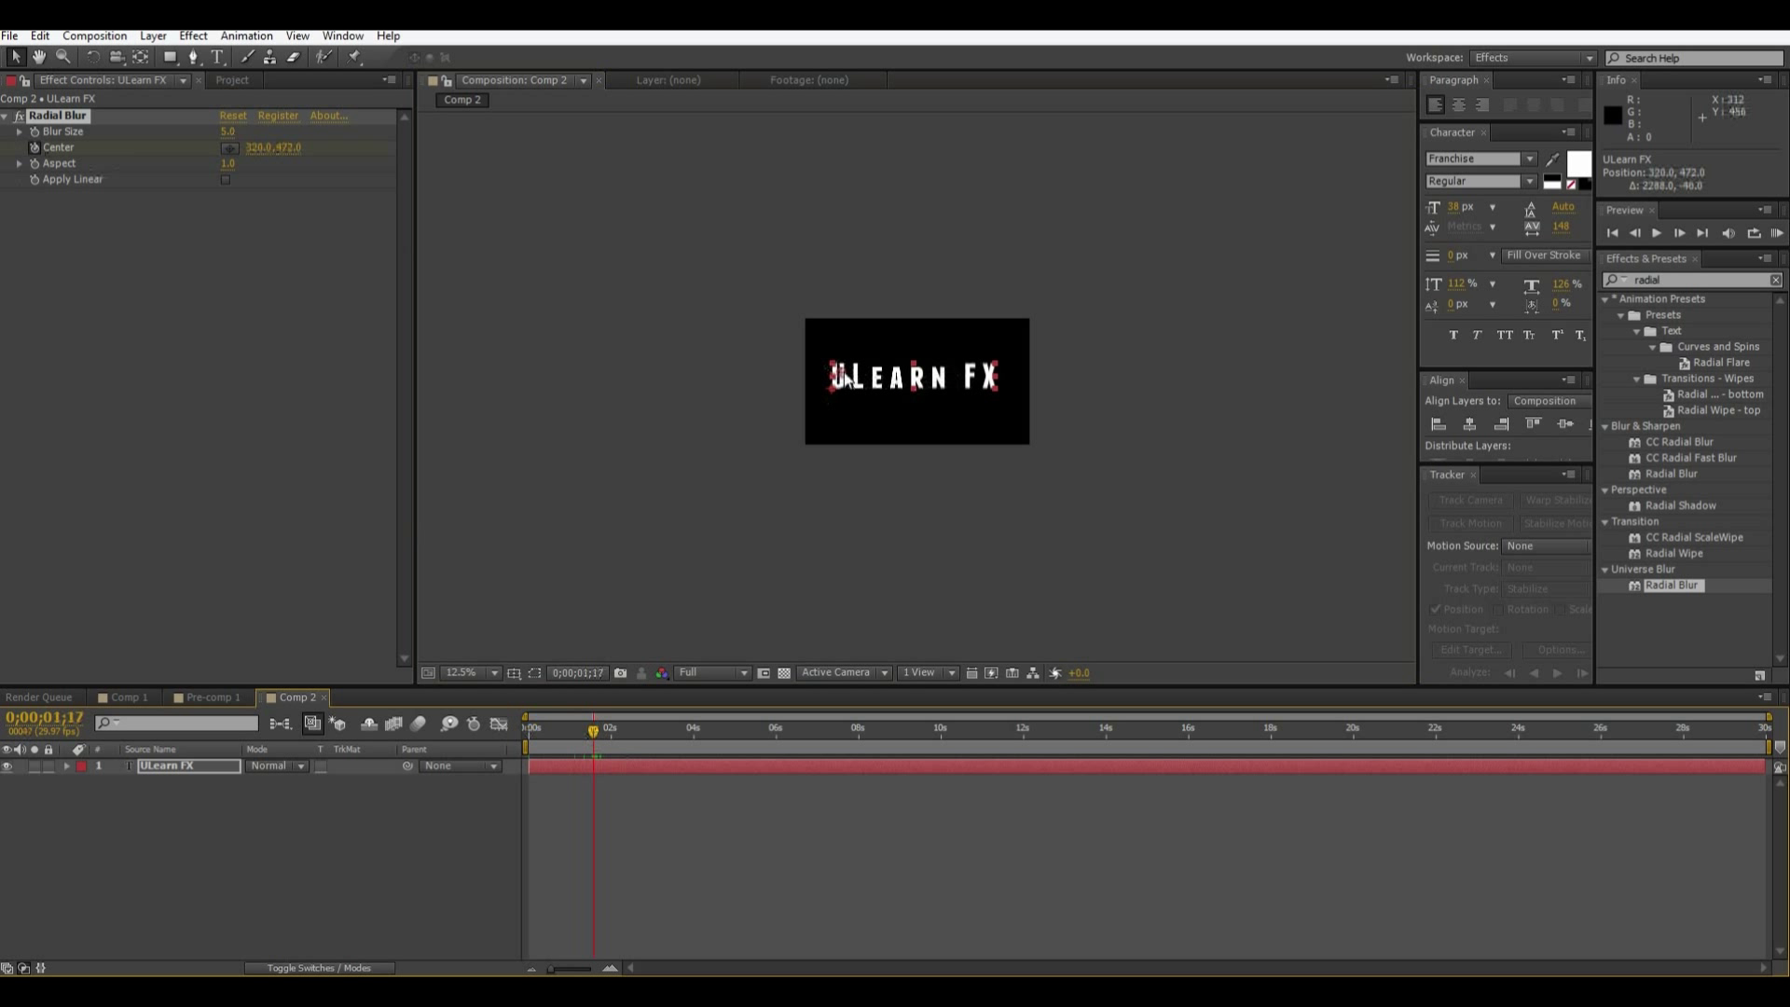
{"action": "left_click", "coordinate": [940, 494]}
{"action": "scroll", "coordinate": [953, 475], "scroll_direction": "up", "scroll_amount": 2}
{"action": "left_click_drag", "start_coordinate": [943, 488], "coordinate": [919, 523]}
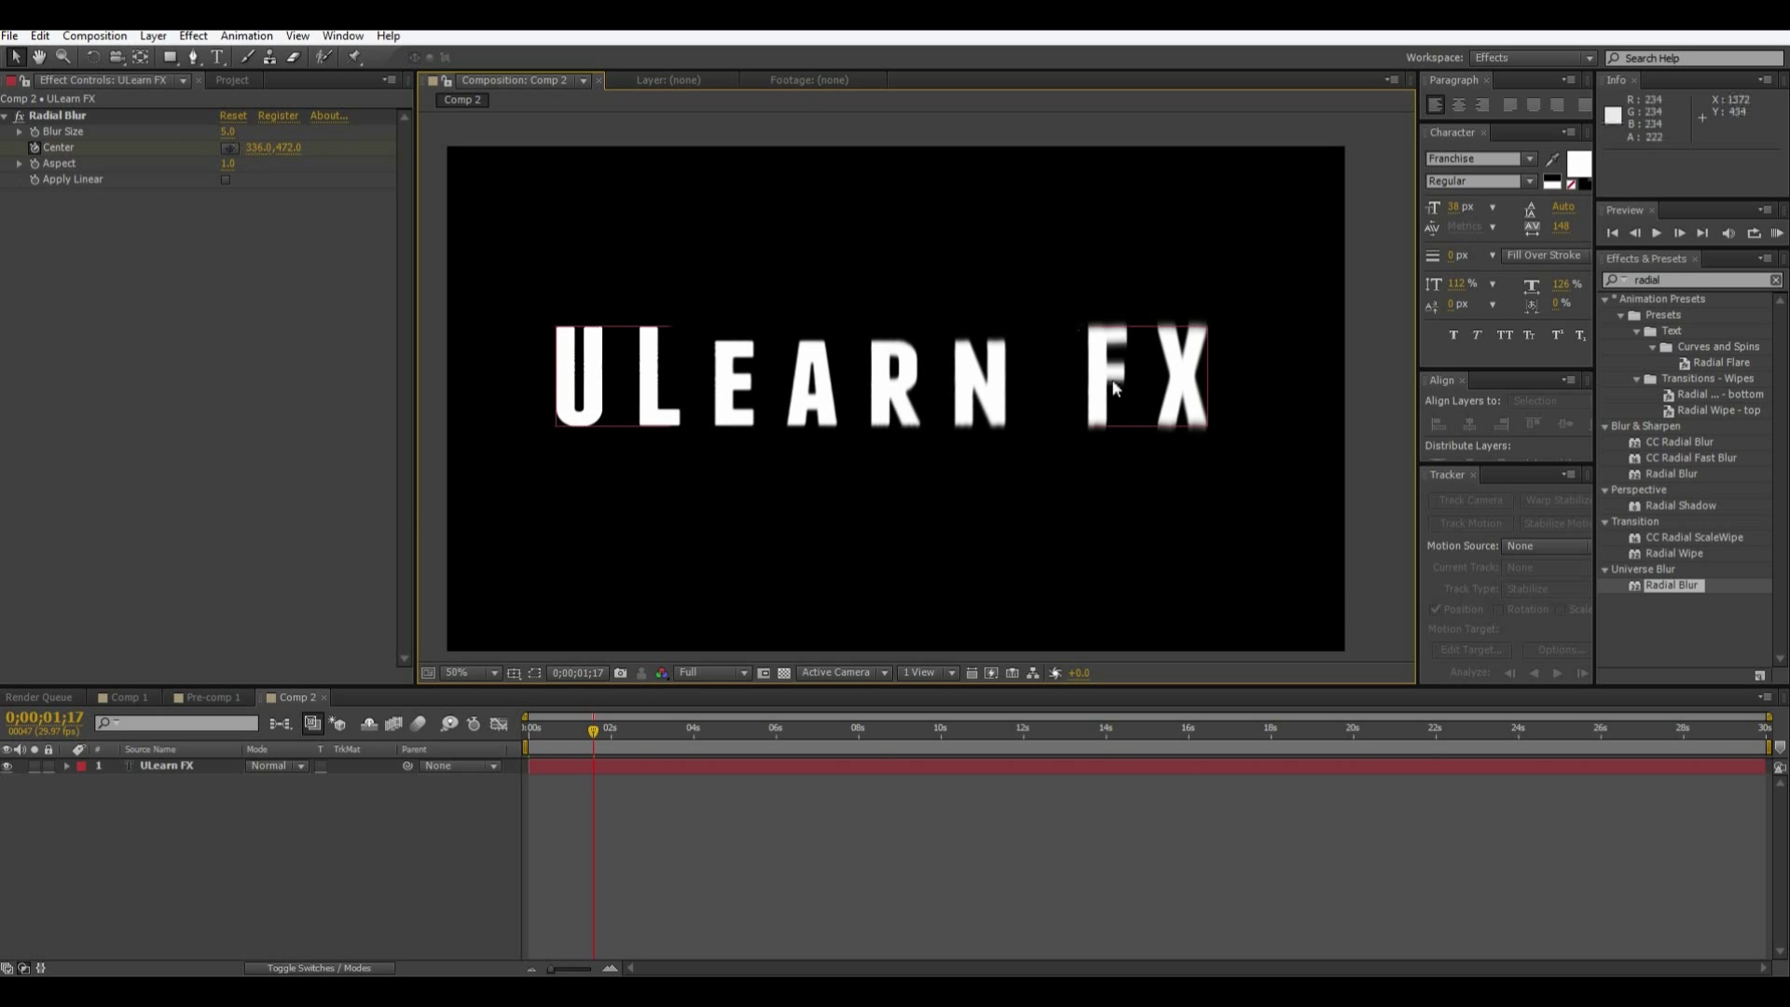
{"action": "scroll", "coordinate": [1119, 392], "scroll_direction": "up", "scroll_amount": 1}
{"action": "left_click_drag", "start_coordinate": [921, 412], "coordinate": [369, 348]}
{"action": "left_click_drag", "start_coordinate": [917, 358], "coordinate": [1029, 521]}
{"action": "scroll", "coordinate": [946, 416], "scroll_direction": "up", "scroll_amount": 1}
{"action": "scroll", "coordinate": [656, 319], "scroll_direction": "down", "scroll_amount": 3}
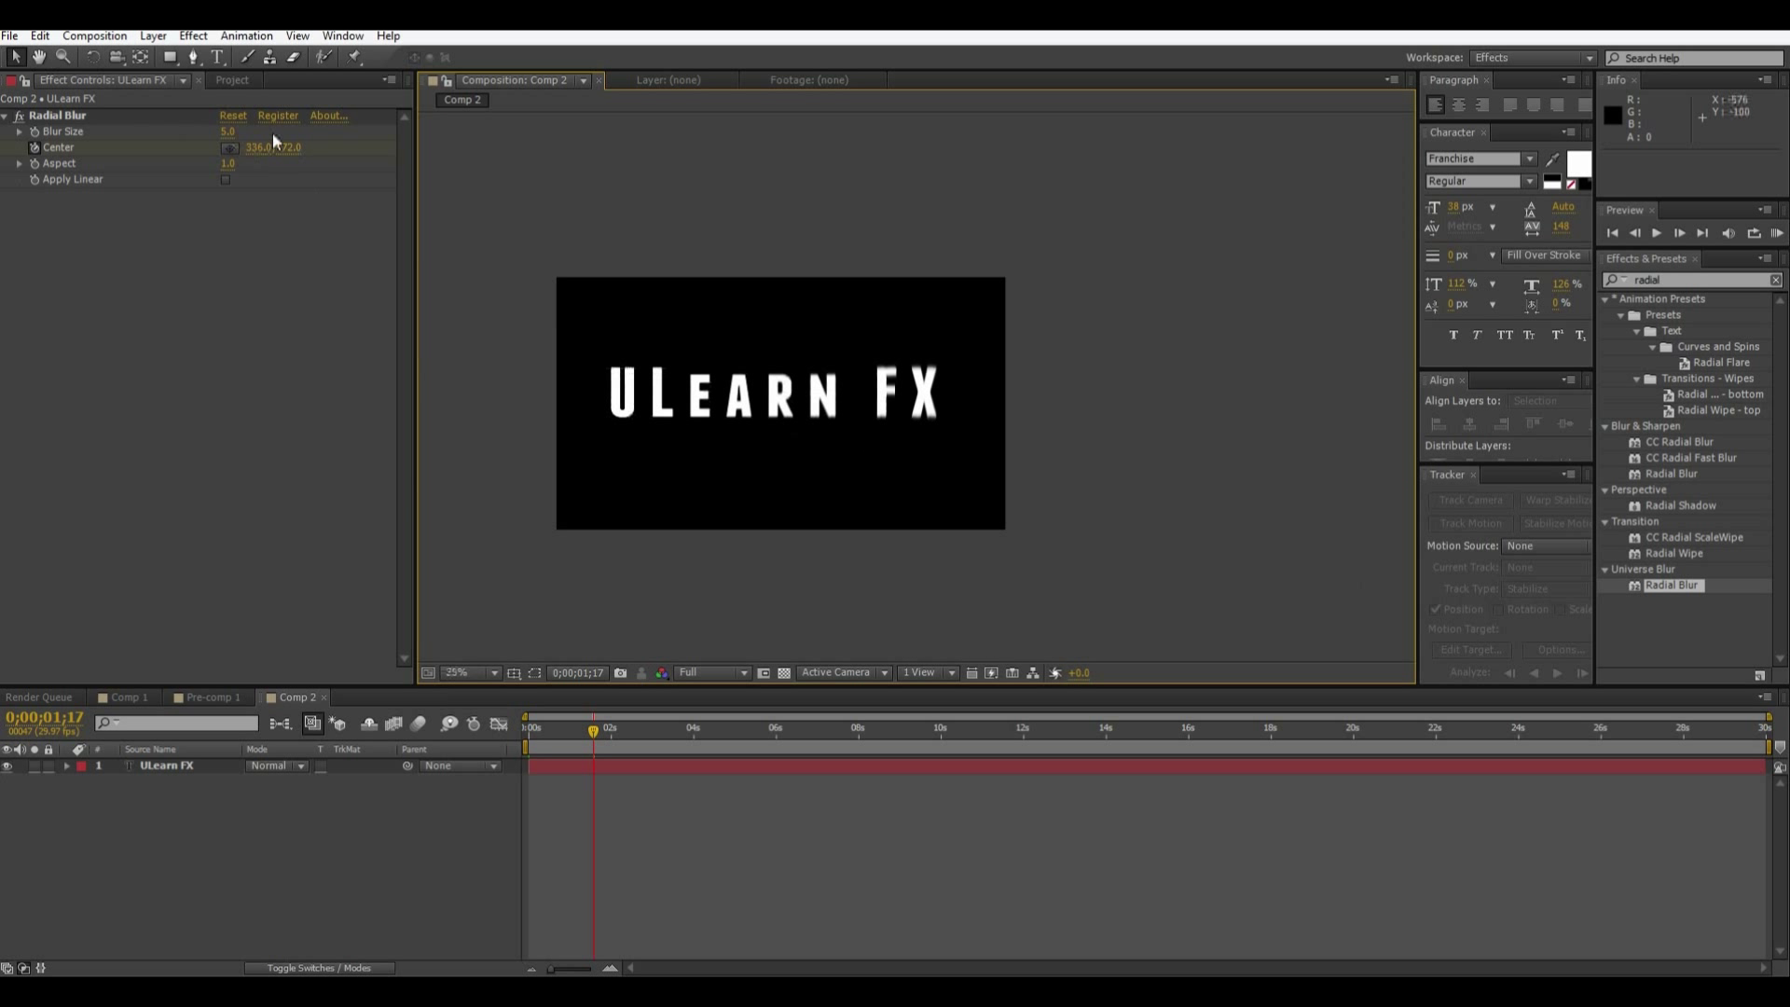
- Reposition the Radial Blur center at 0;00;01;17 to the right of the frame's middle, at about 1132, 548
{"action": "left_click", "coordinate": [229, 147]}
{"action": "left_click", "coordinate": [687, 399]}
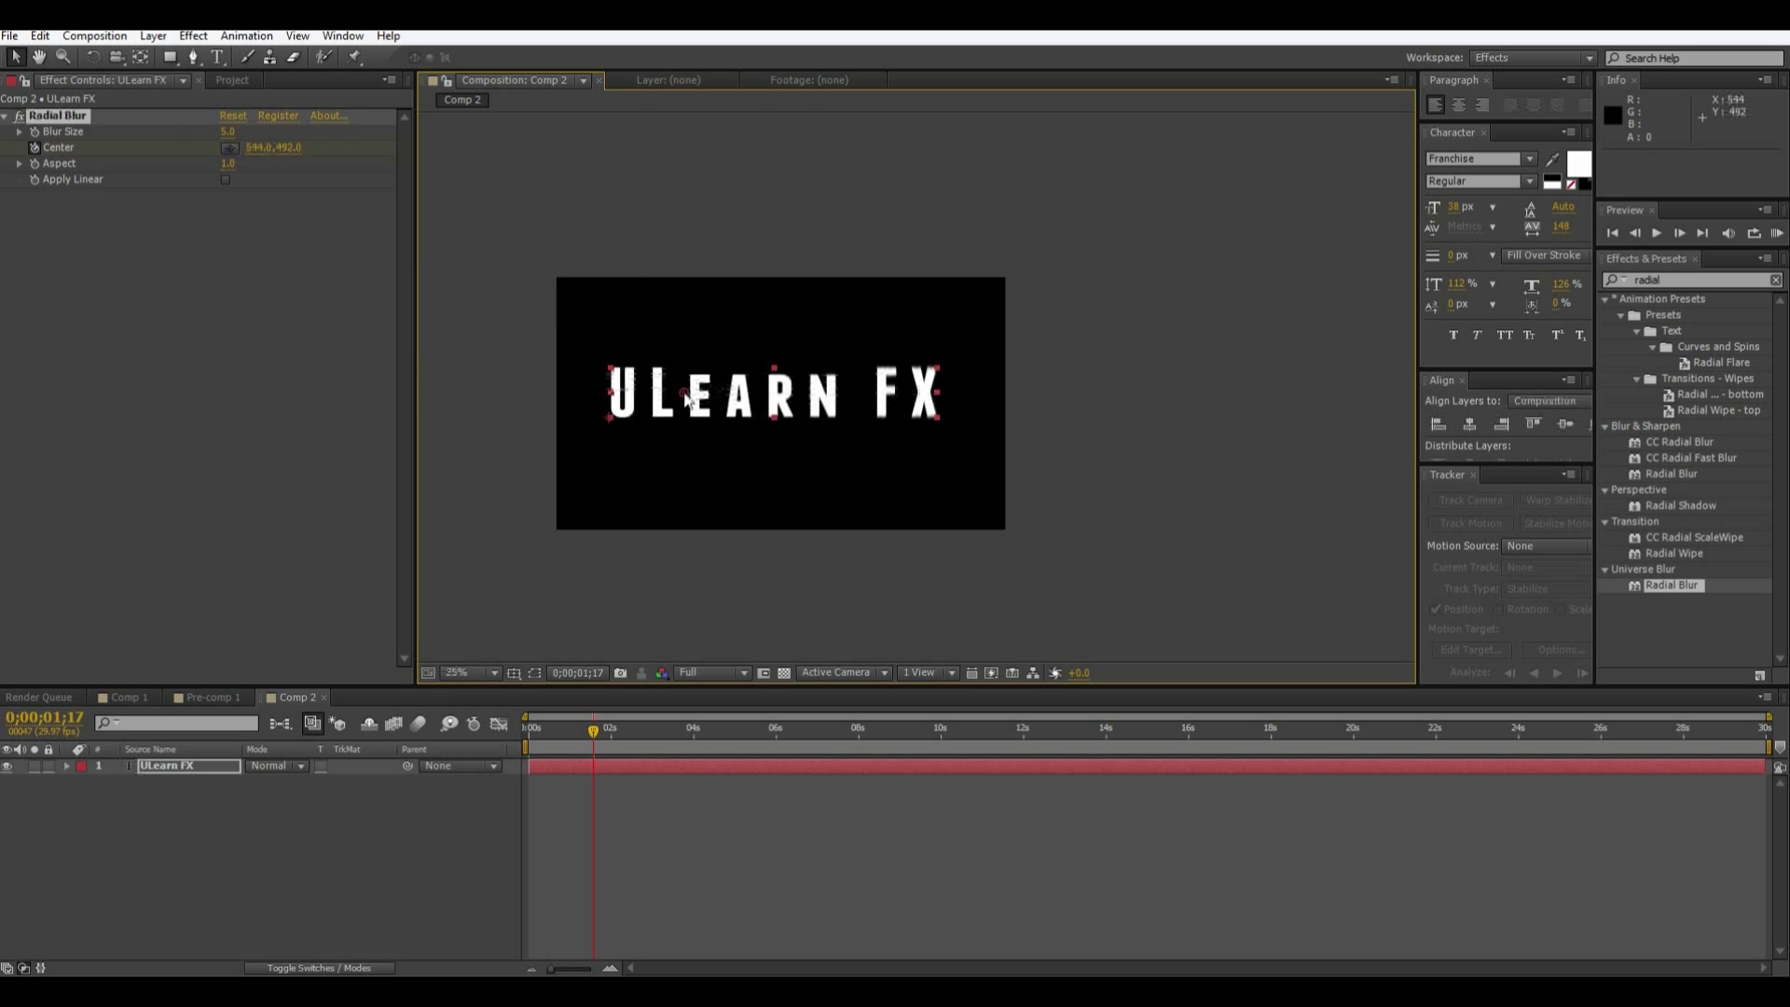
{"action": "left_click_drag", "start_coordinate": [687, 399], "coordinate": [1047, 483]}
{"action": "left_click", "coordinate": [817, 449]}
{"action": "scroll", "coordinate": [819, 452], "scroll_direction": "up", "scroll_amount": 1}
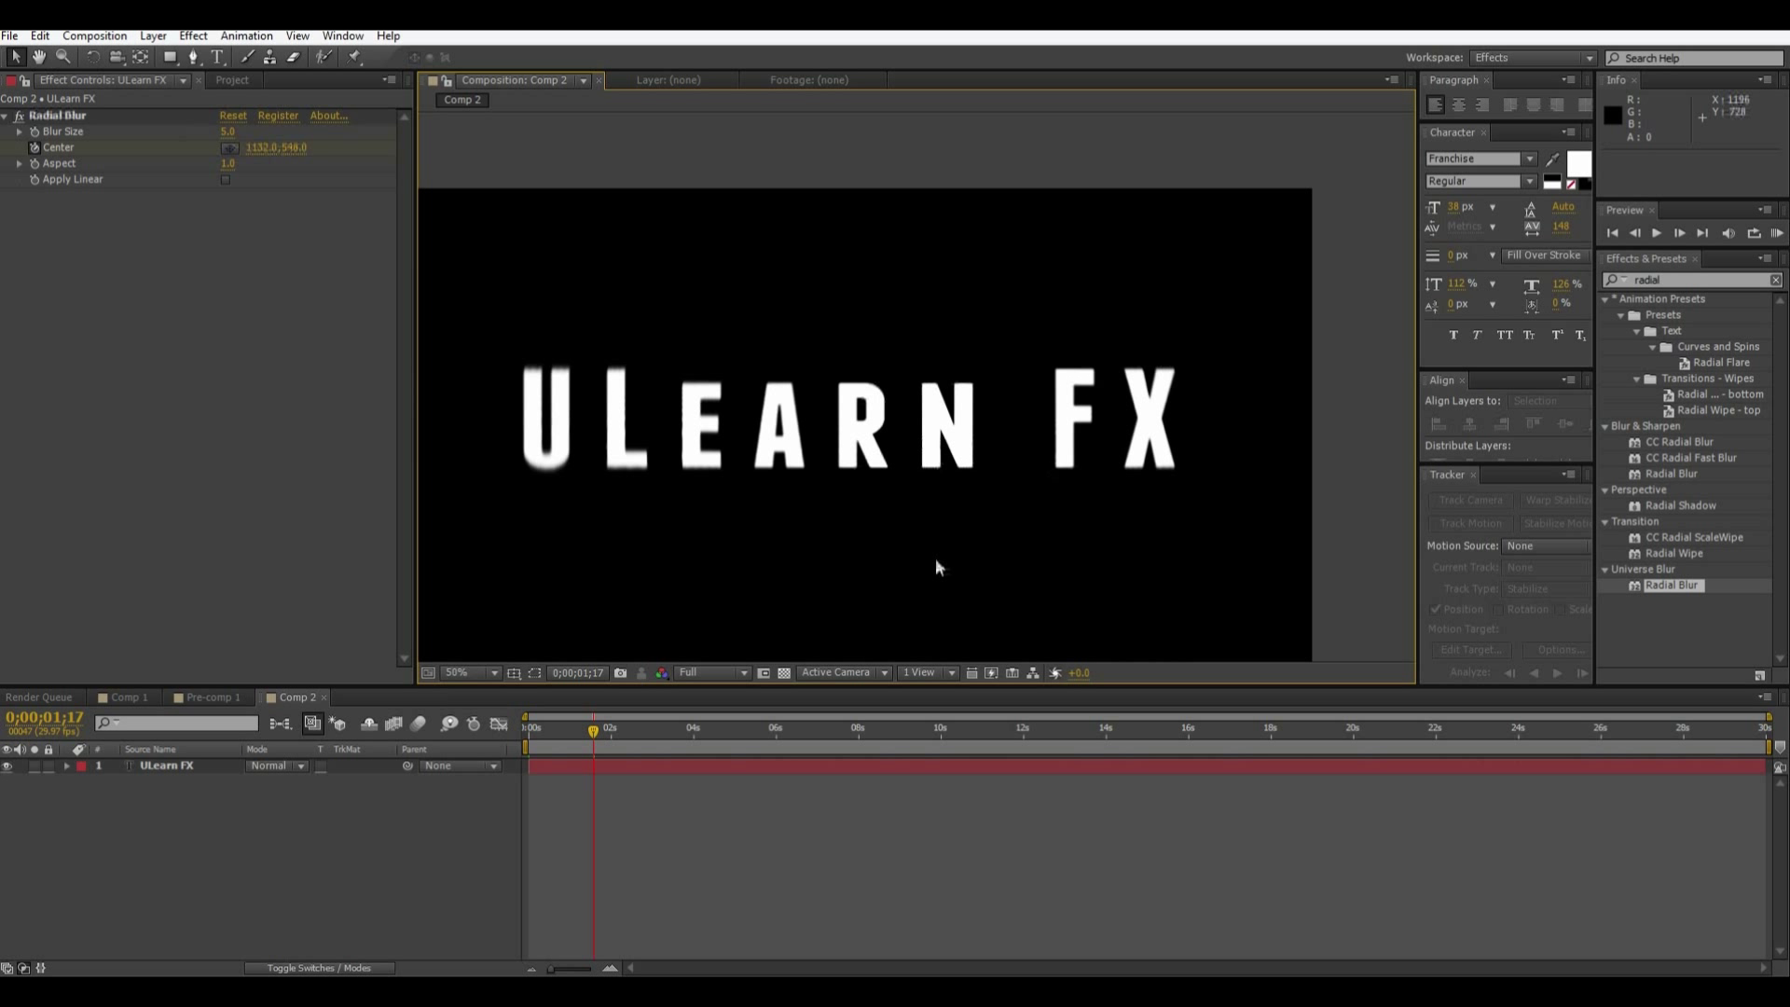
- Play the Comp 2 blur animation from the first frame to about 0;00;01;13
{"action": "left_click_drag", "start_coordinate": [595, 732], "coordinate": [442, 799]}
{"action": "left_click_drag", "start_coordinate": [775, 497], "coordinate": [865, 473]}
{"action": "key", "text": "space"}
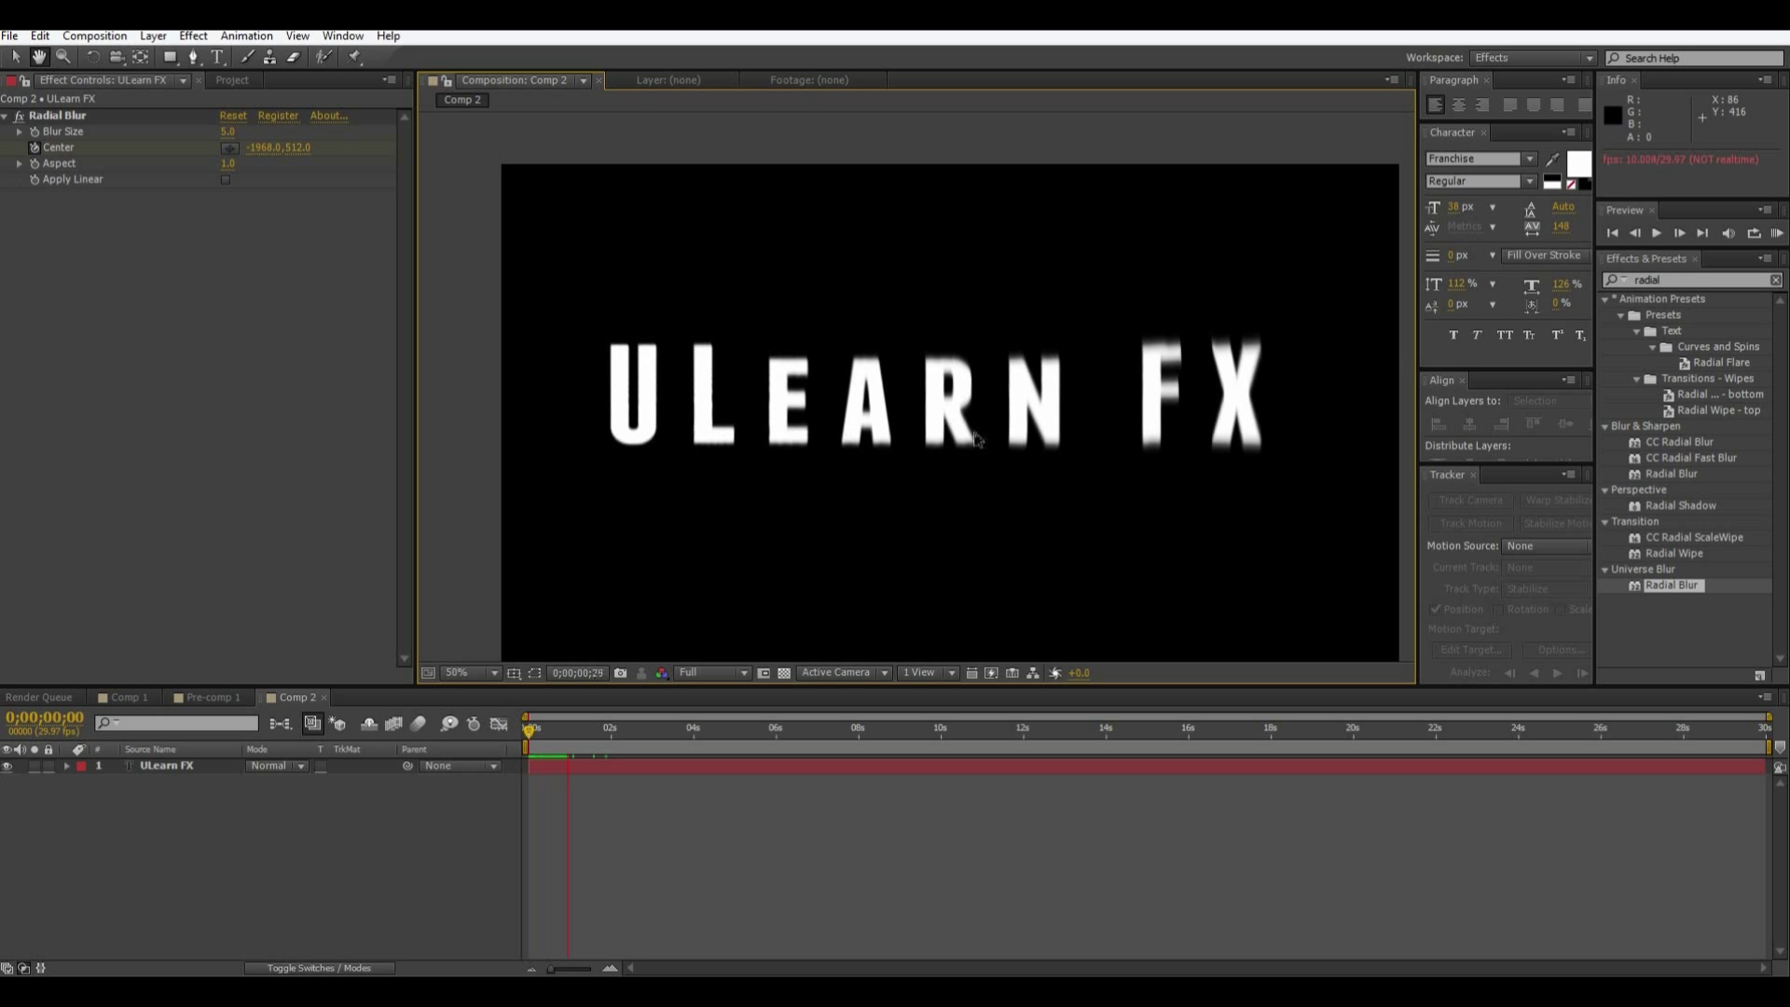
{"action": "key", "text": "space"}
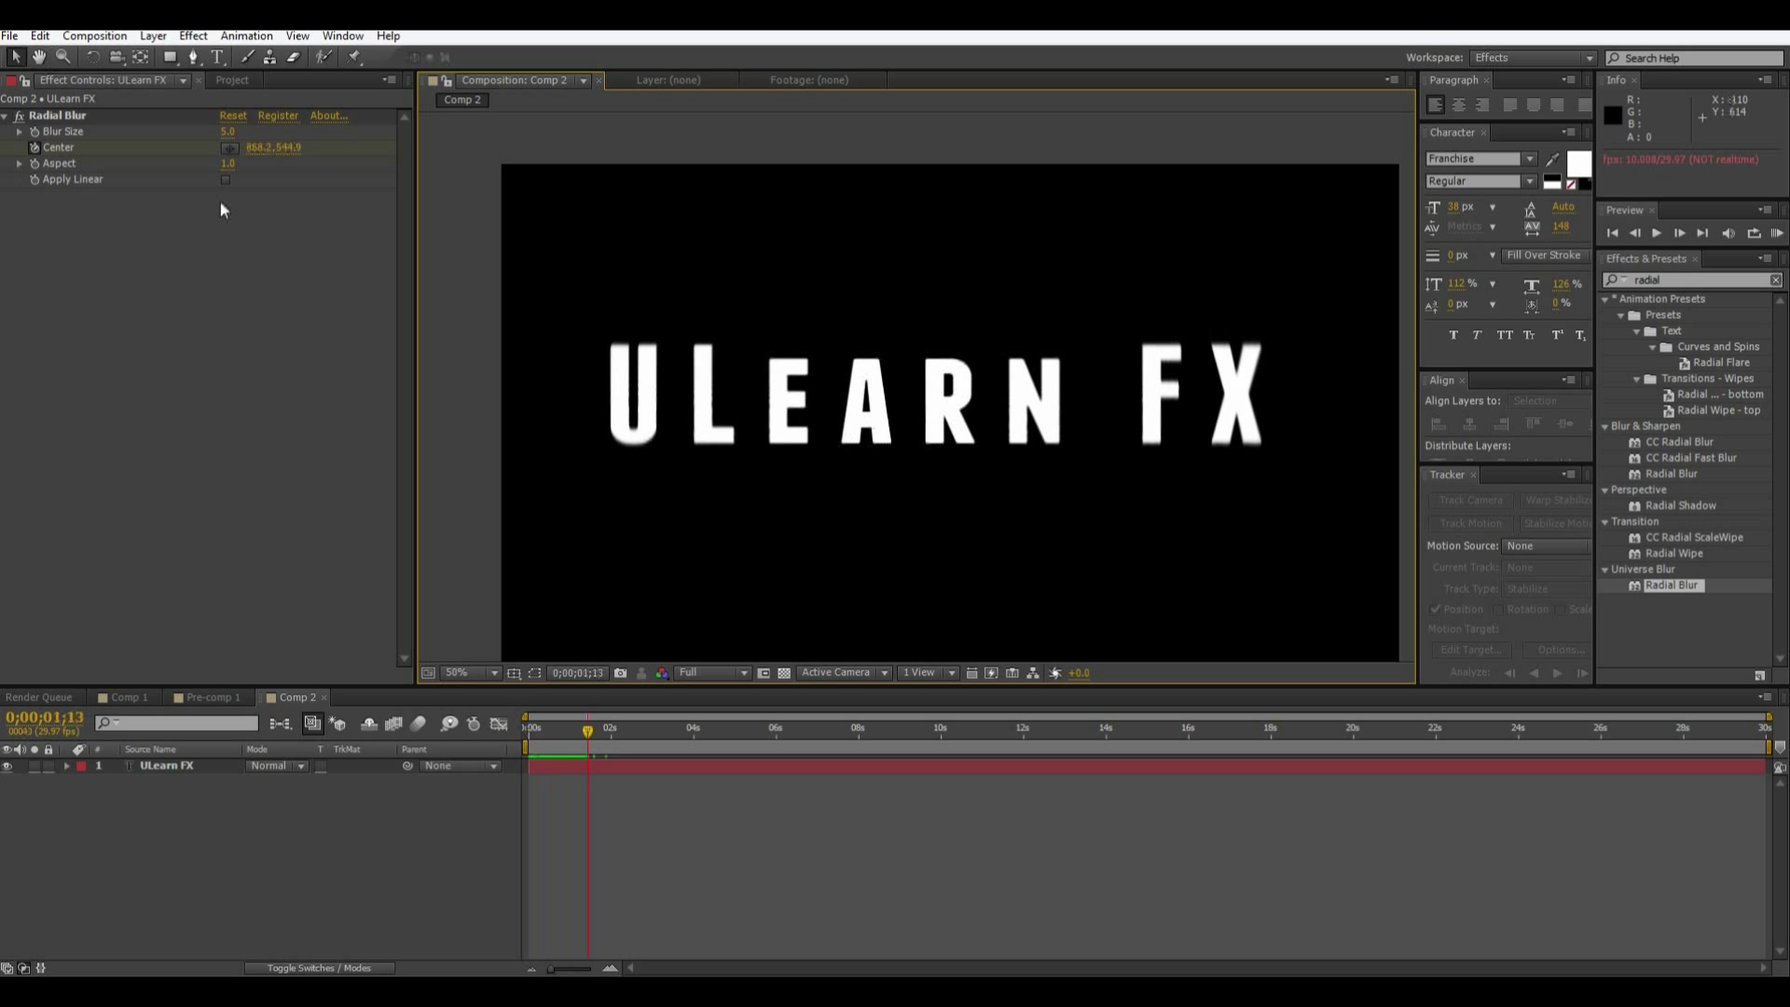
- Reduce the Radial Blur's Aspect slightly and return to the first frame for a preview
{"action": "left_click_drag", "start_coordinate": [226, 166], "coordinate": [224, 168]}
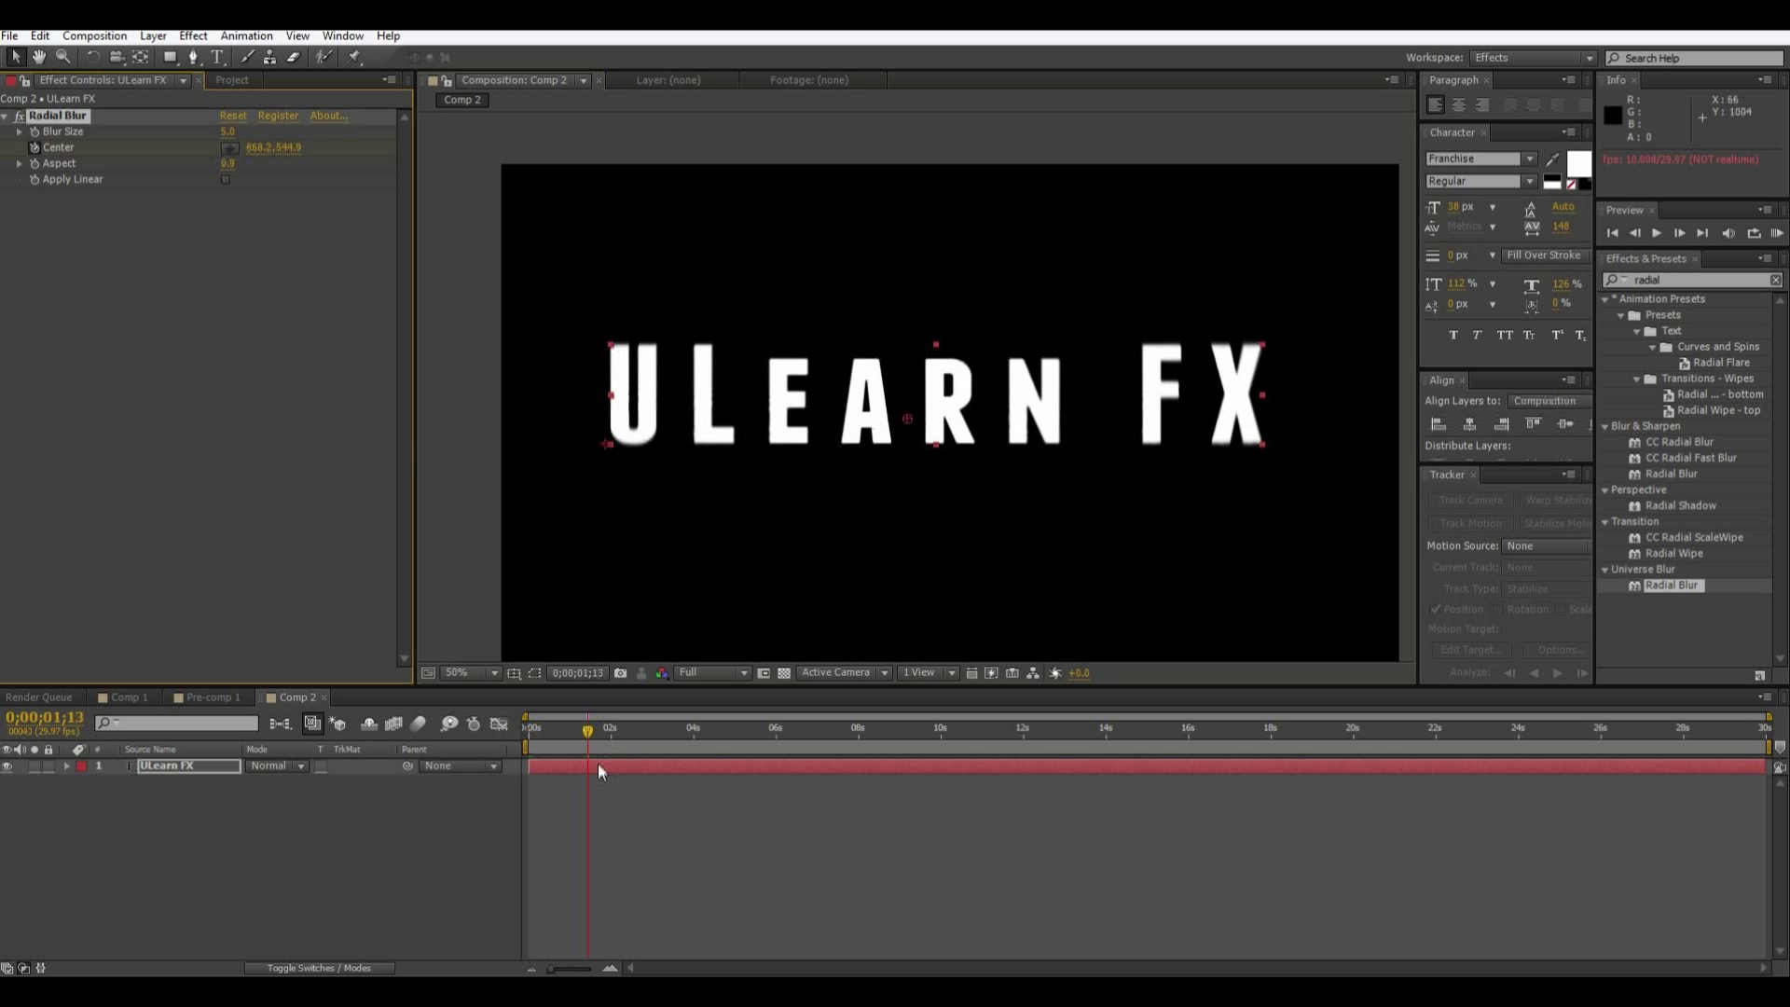
{"action": "left_click_drag", "start_coordinate": [556, 732], "coordinate": [495, 742]}
{"action": "key", "text": "space"}
- Move the Radial Blur center at the first frame farther left of the frame, to about -2212, 644
{"action": "key", "text": "comma"}
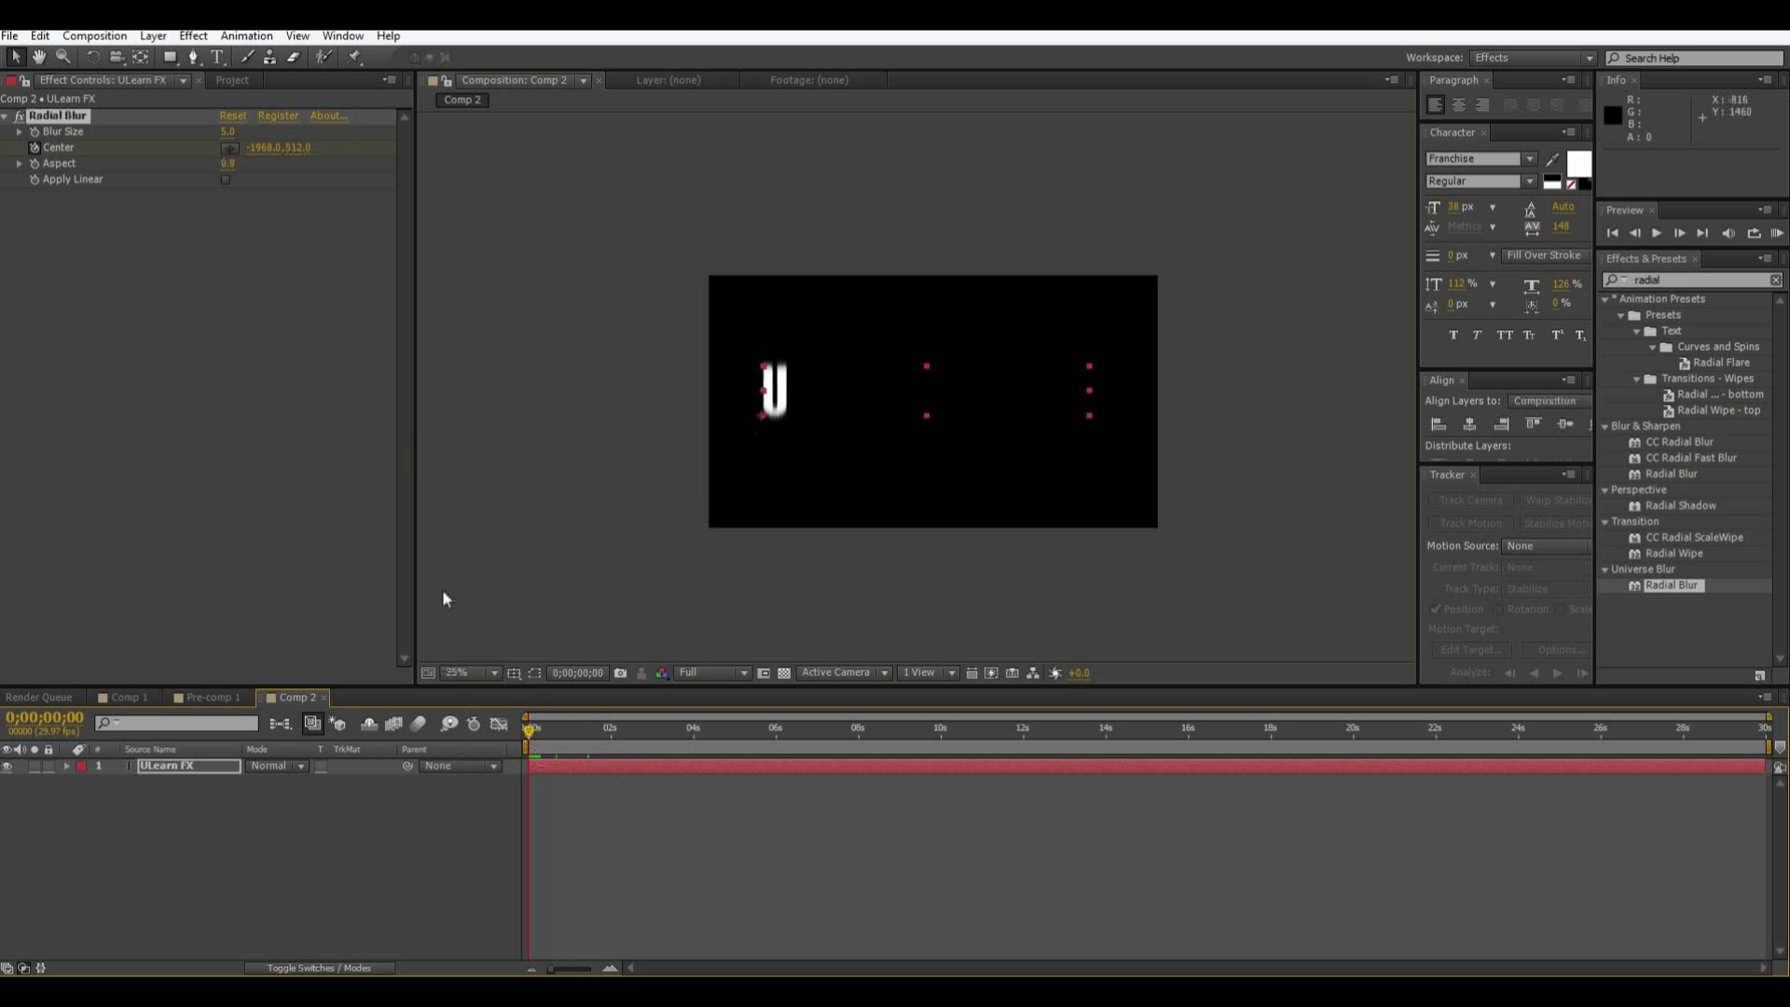
{"action": "left_click", "coordinate": [229, 149]}
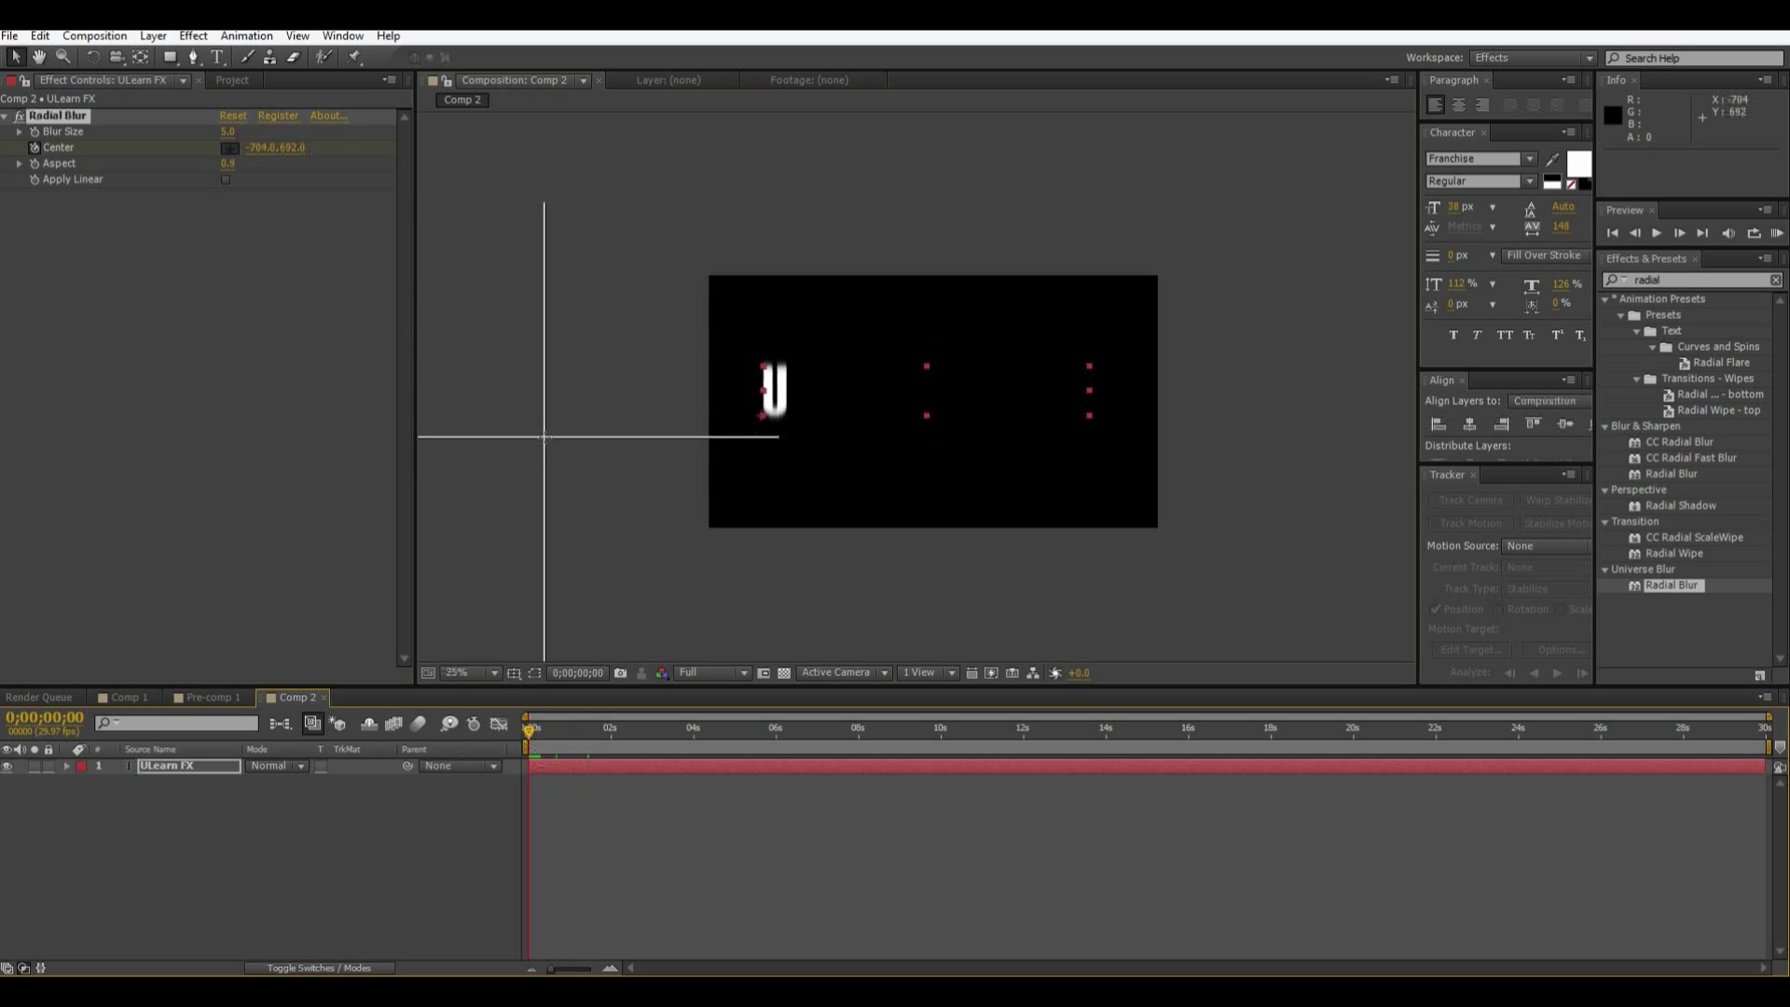
{"action": "left_click", "coordinate": [481, 429]}
{"action": "left_click_drag", "start_coordinate": [445, 427], "coordinate": [433, 431]}
{"action": "scroll", "coordinate": [582, 429], "scroll_direction": "down", "scroll_amount": 1}
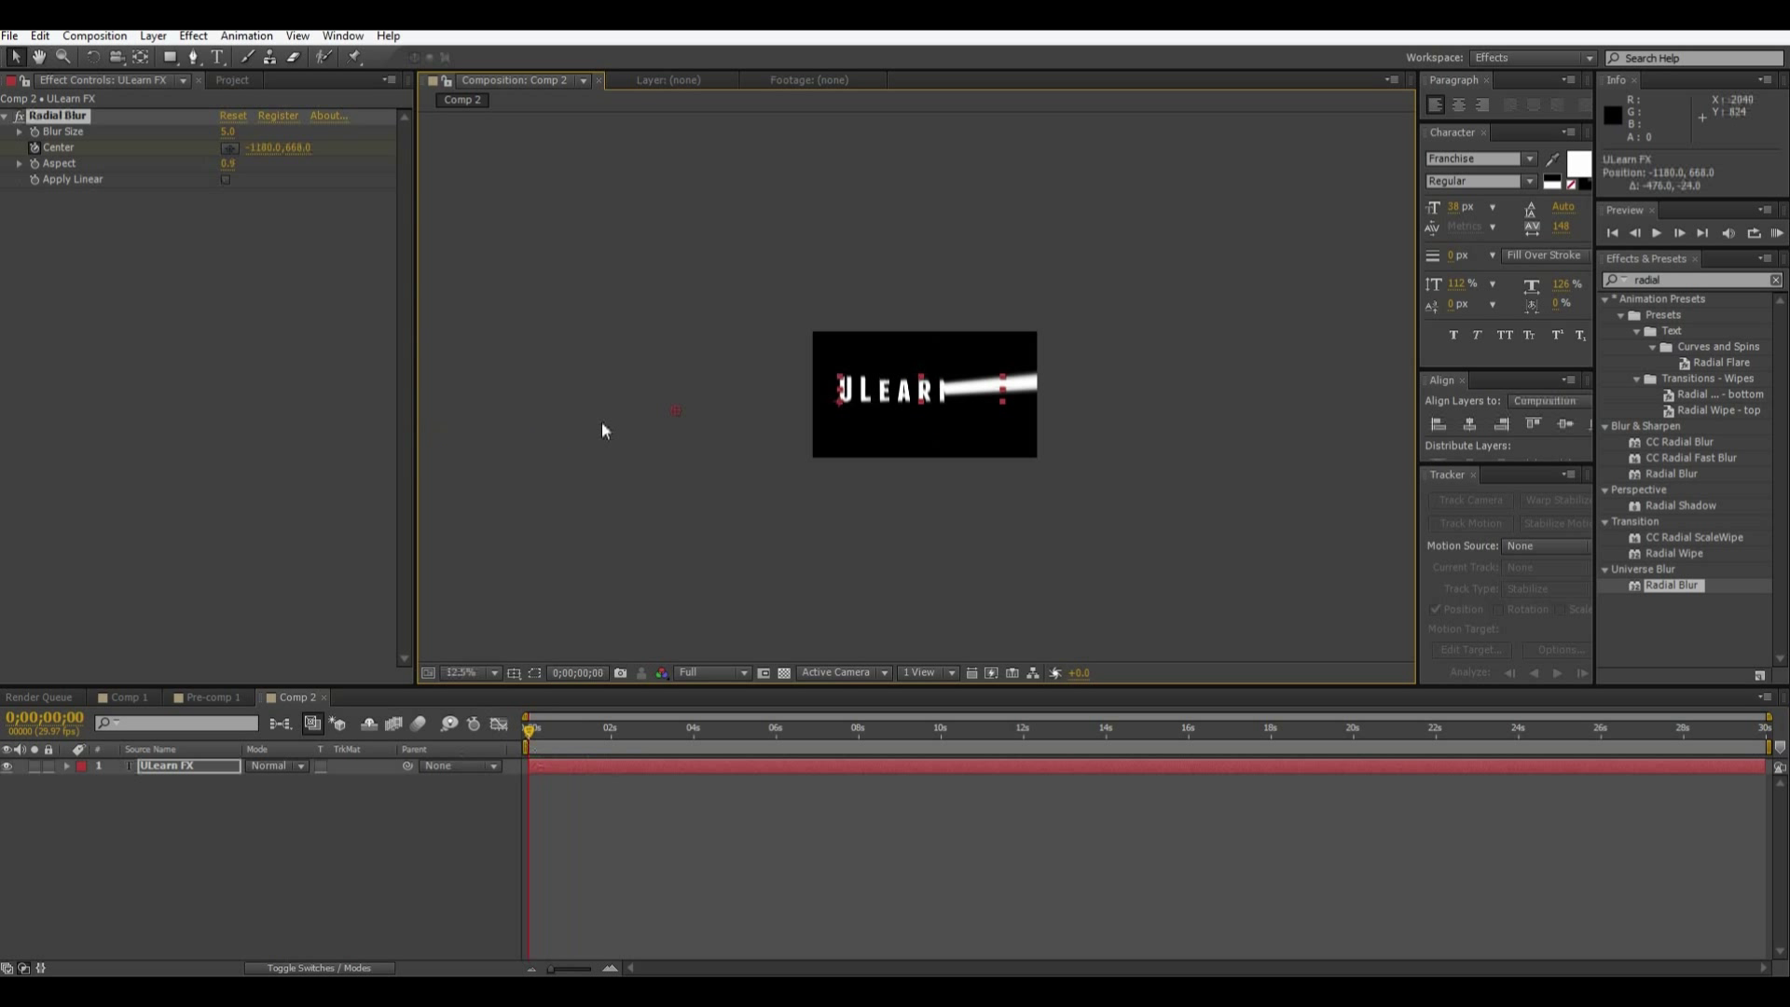
{"action": "left_click_drag", "start_coordinate": [673, 410], "coordinate": [520, 411]}
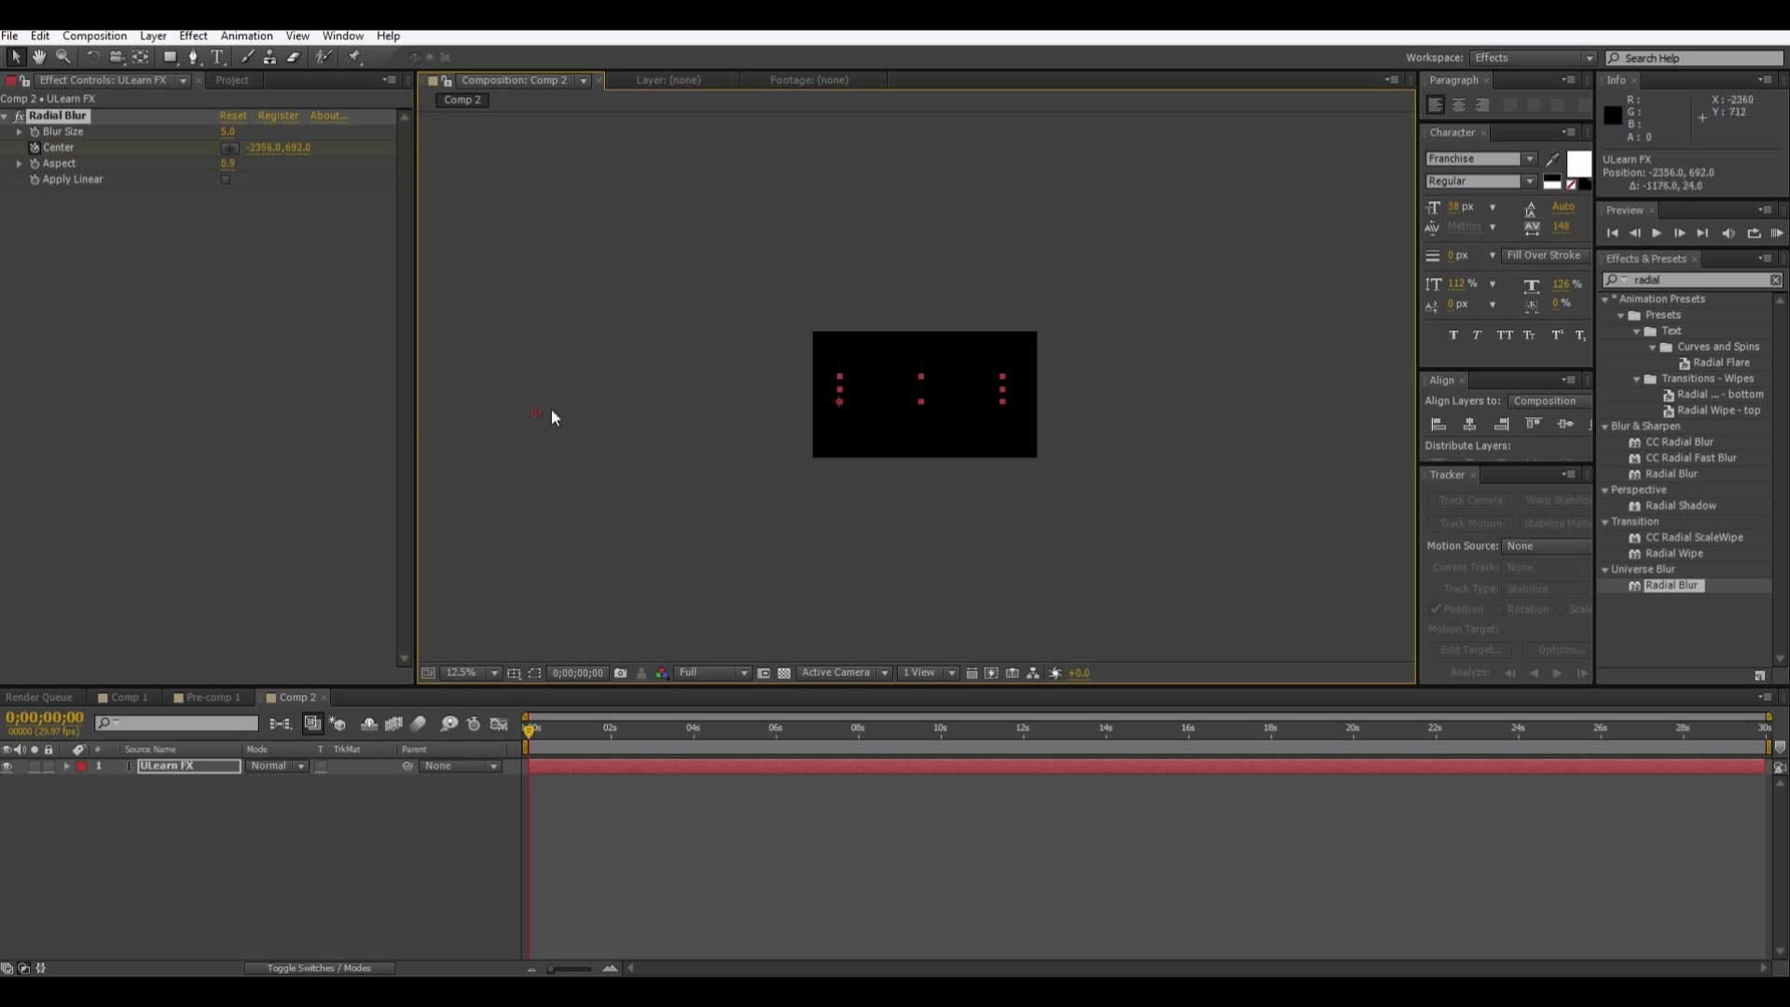
- Preview the adjusted blur animation in a closer view and save the project
{"action": "key", "text": "period"}
{"action": "key", "text": "space"}
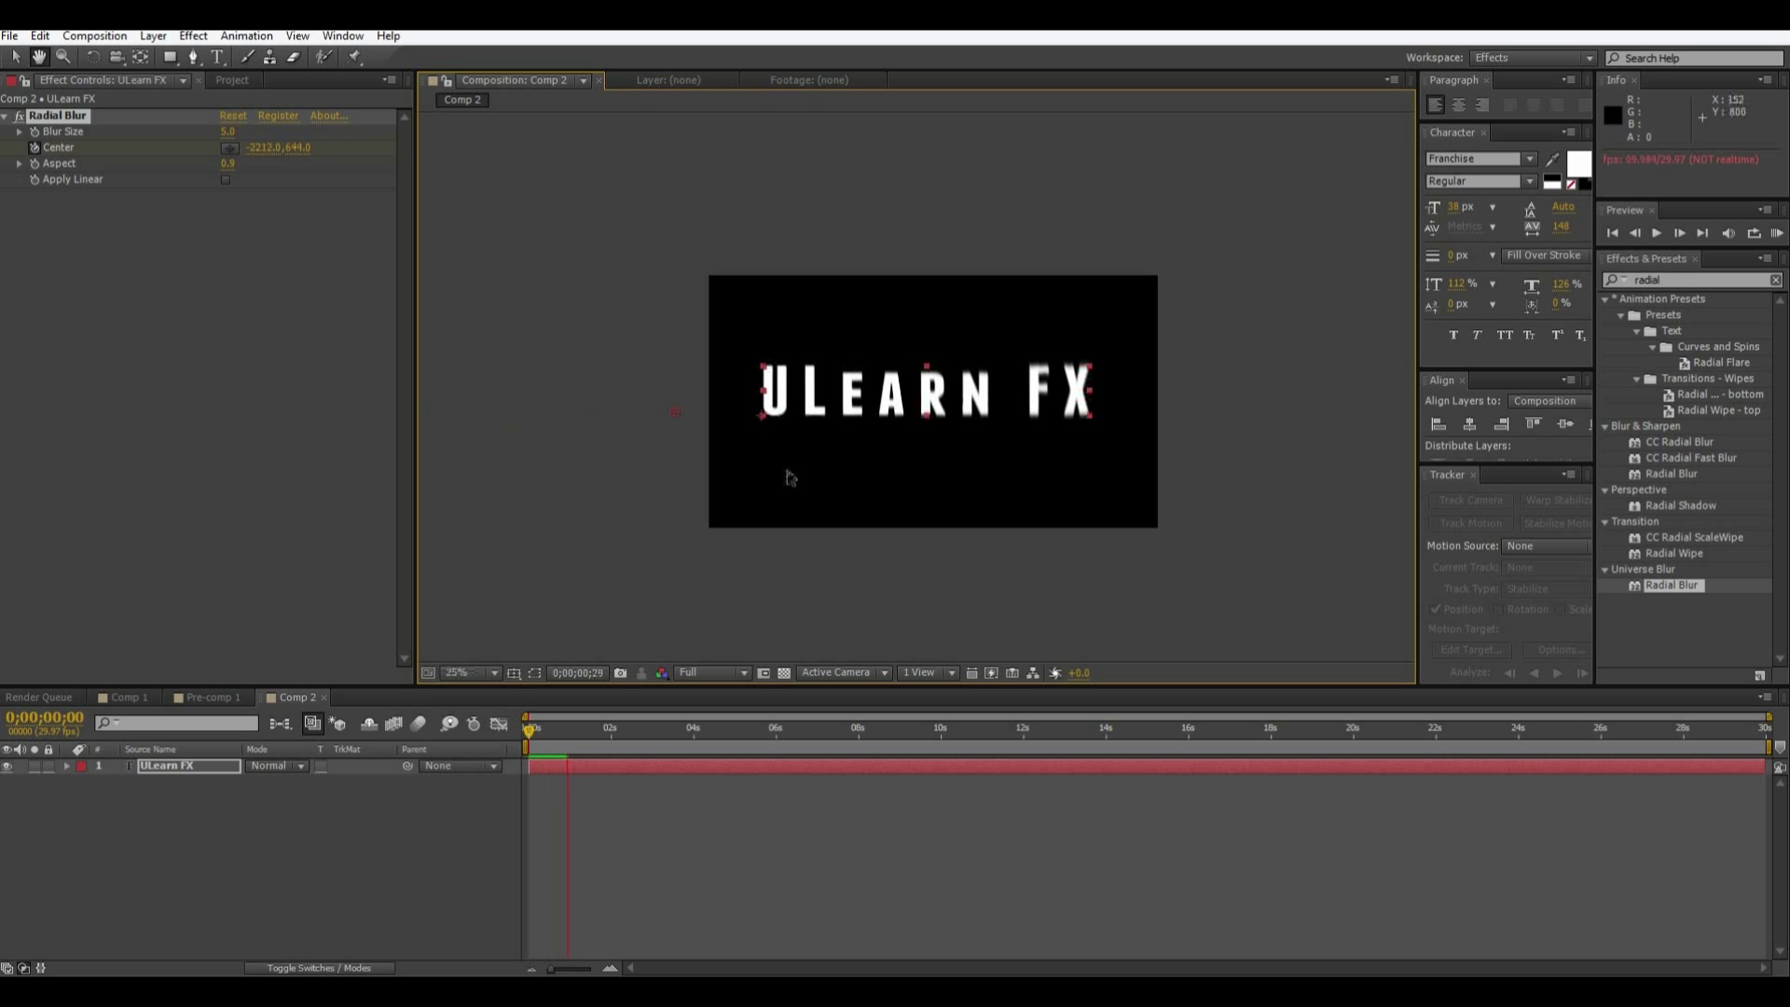
{"action": "key", "text": "space"}
{"action": "left_click", "coordinate": [826, 552]}
{"action": "key", "text": "period"}
{"action": "left_click_drag", "start_coordinate": [826, 551], "coordinate": [744, 566]}
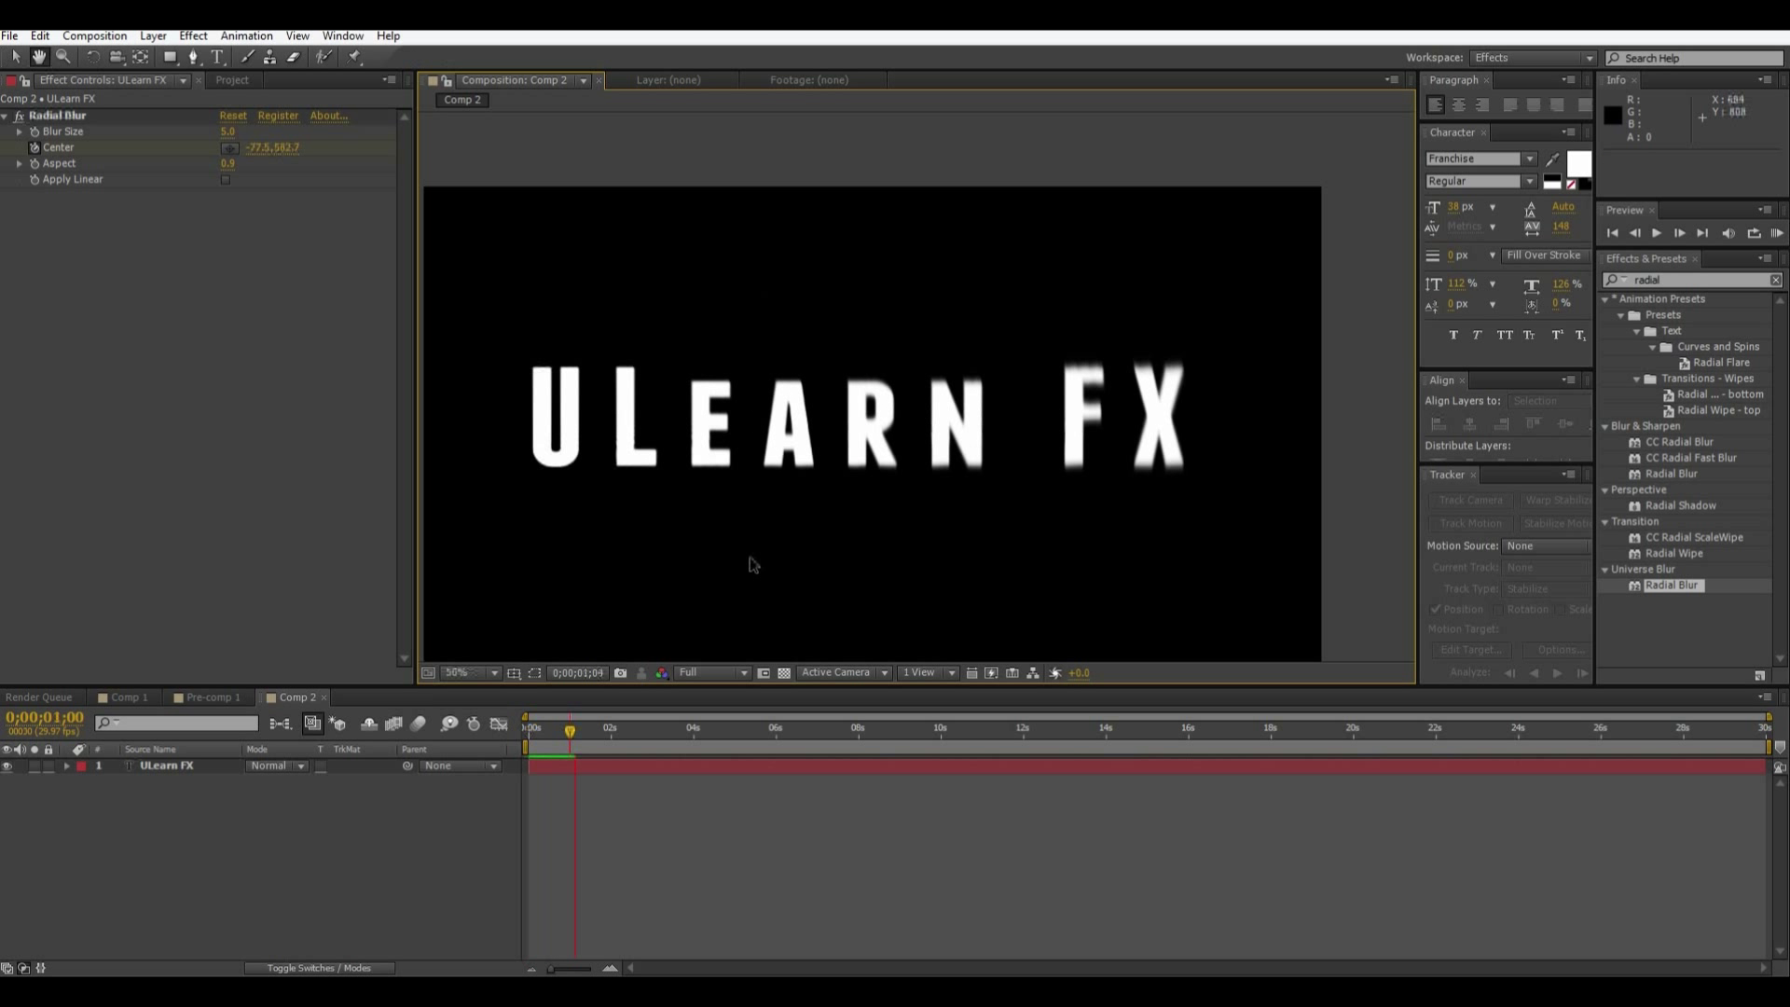
{"action": "key", "text": "ctrl+s"}
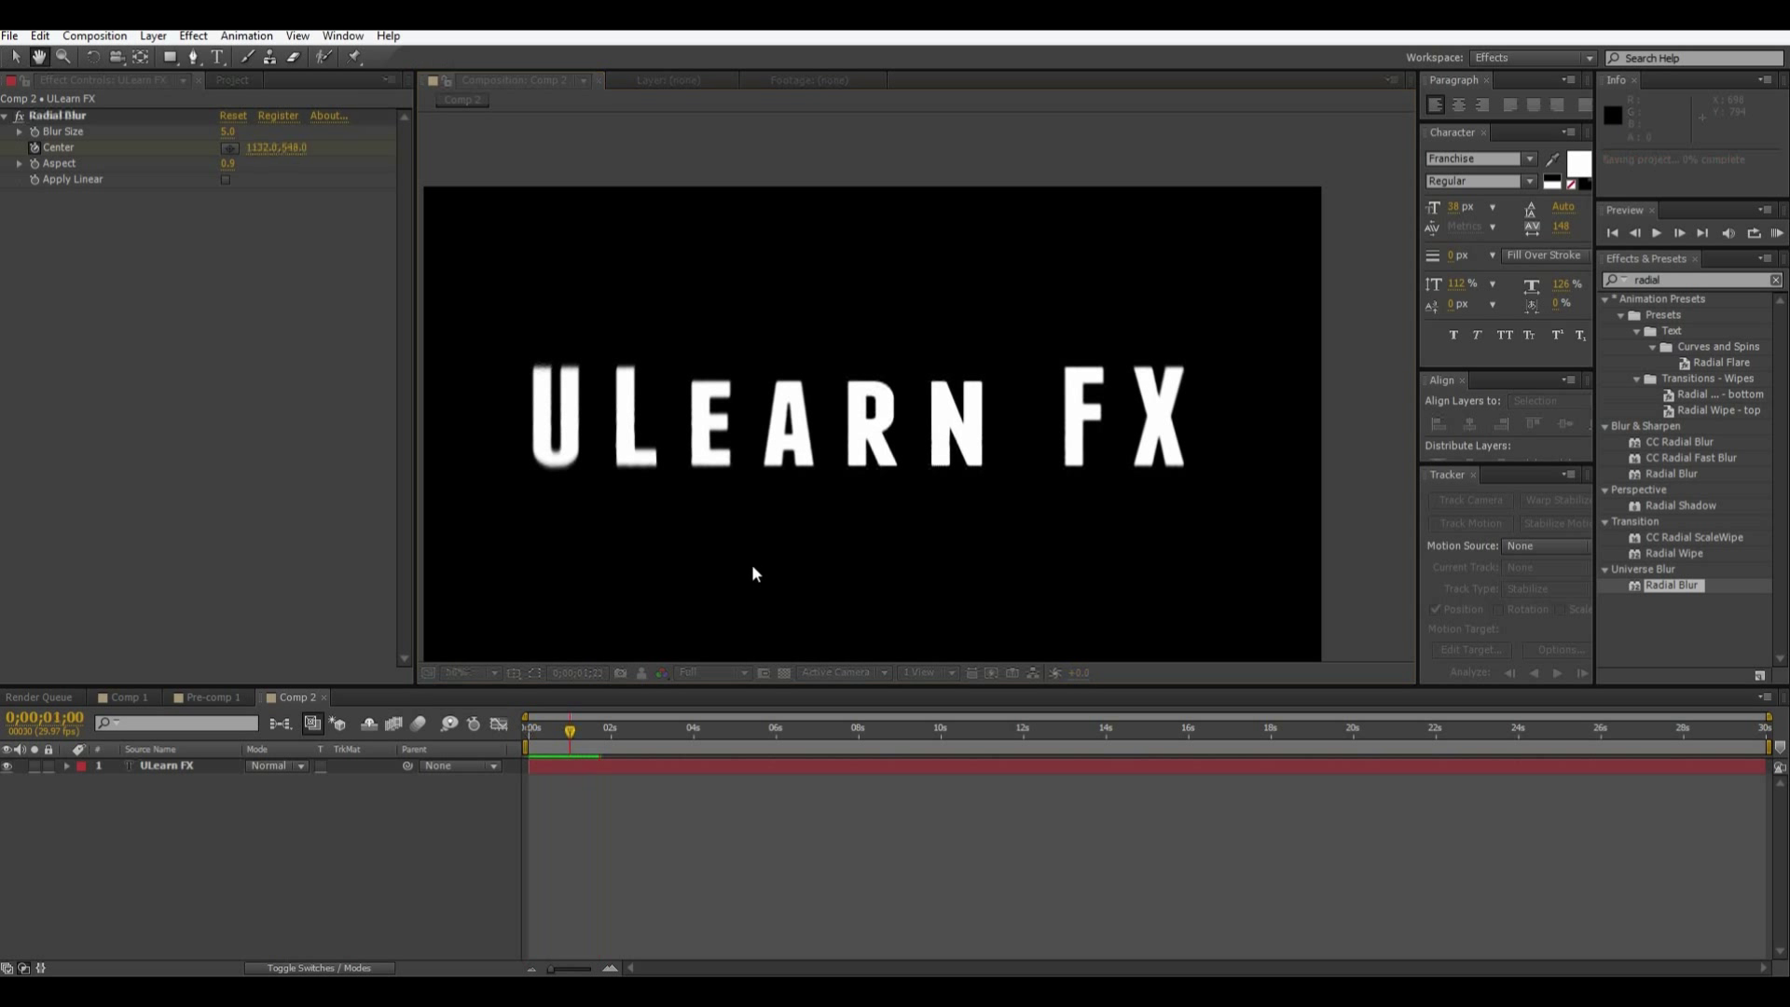
- Move to 0;00;01;11, search the effects for "block" and apply CC Block Load to the ULearn FX title
{"action": "left_click_drag", "start_coordinate": [601, 731], "coordinate": [586, 733]}
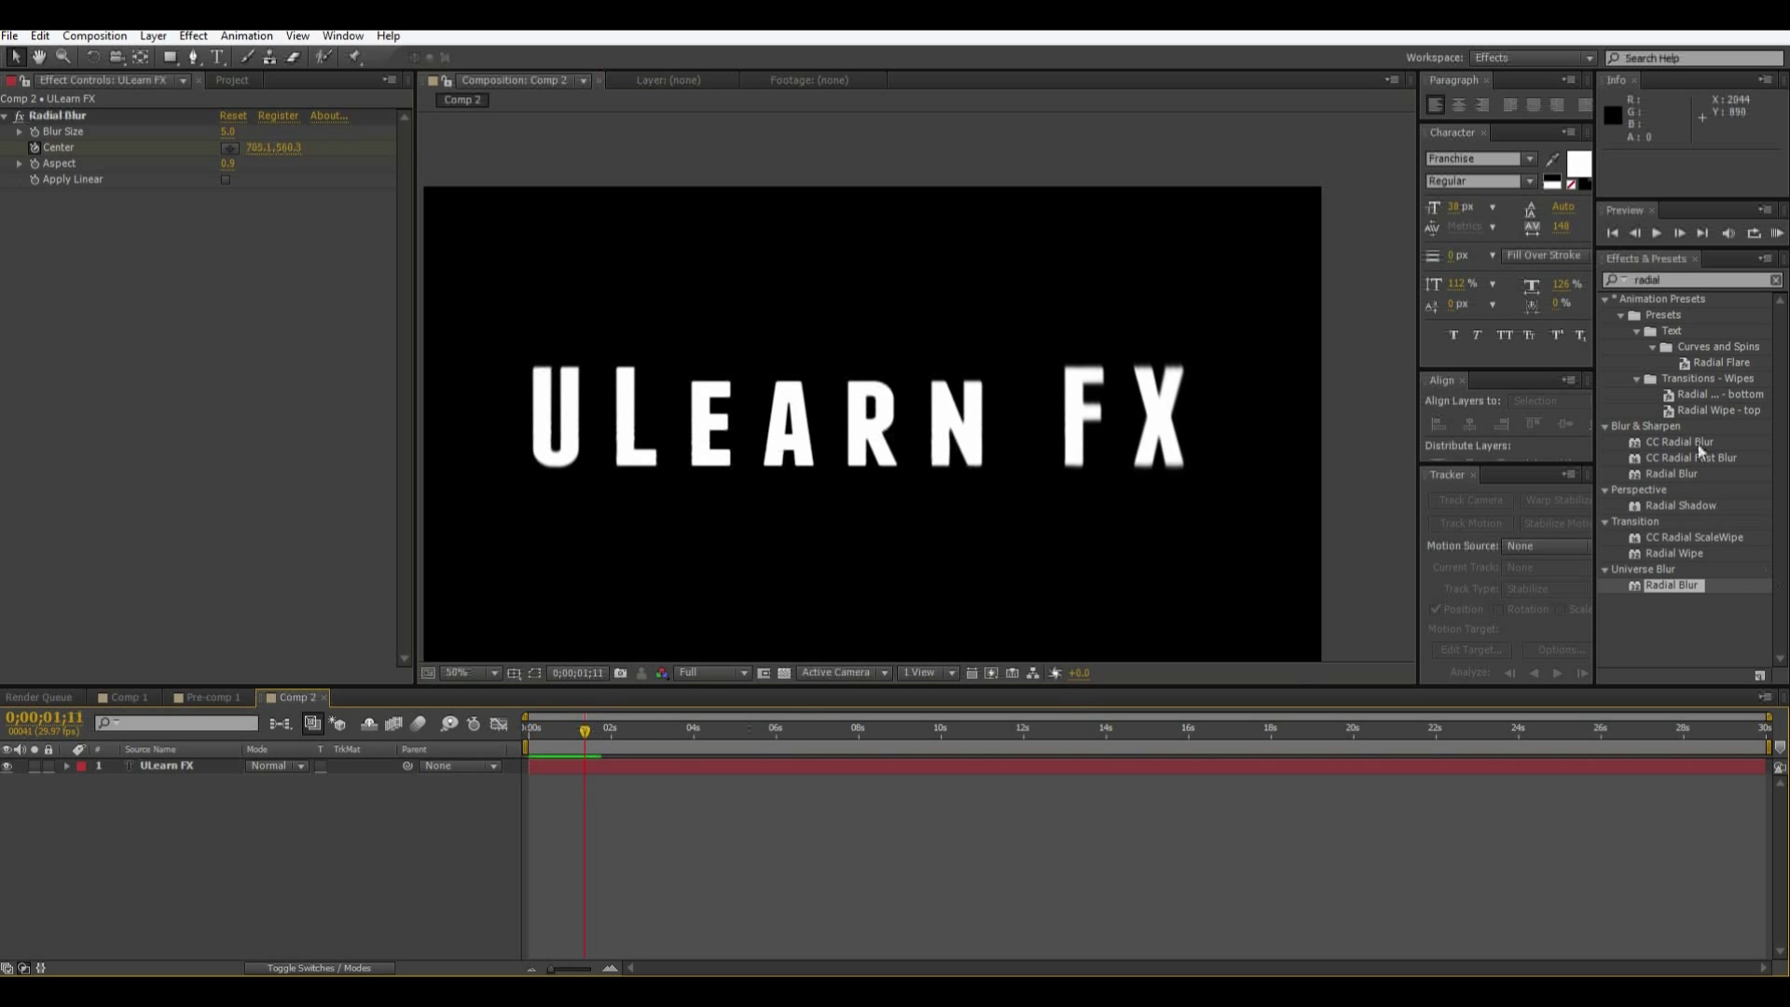
{"action": "left_click", "coordinate": [1694, 281]}
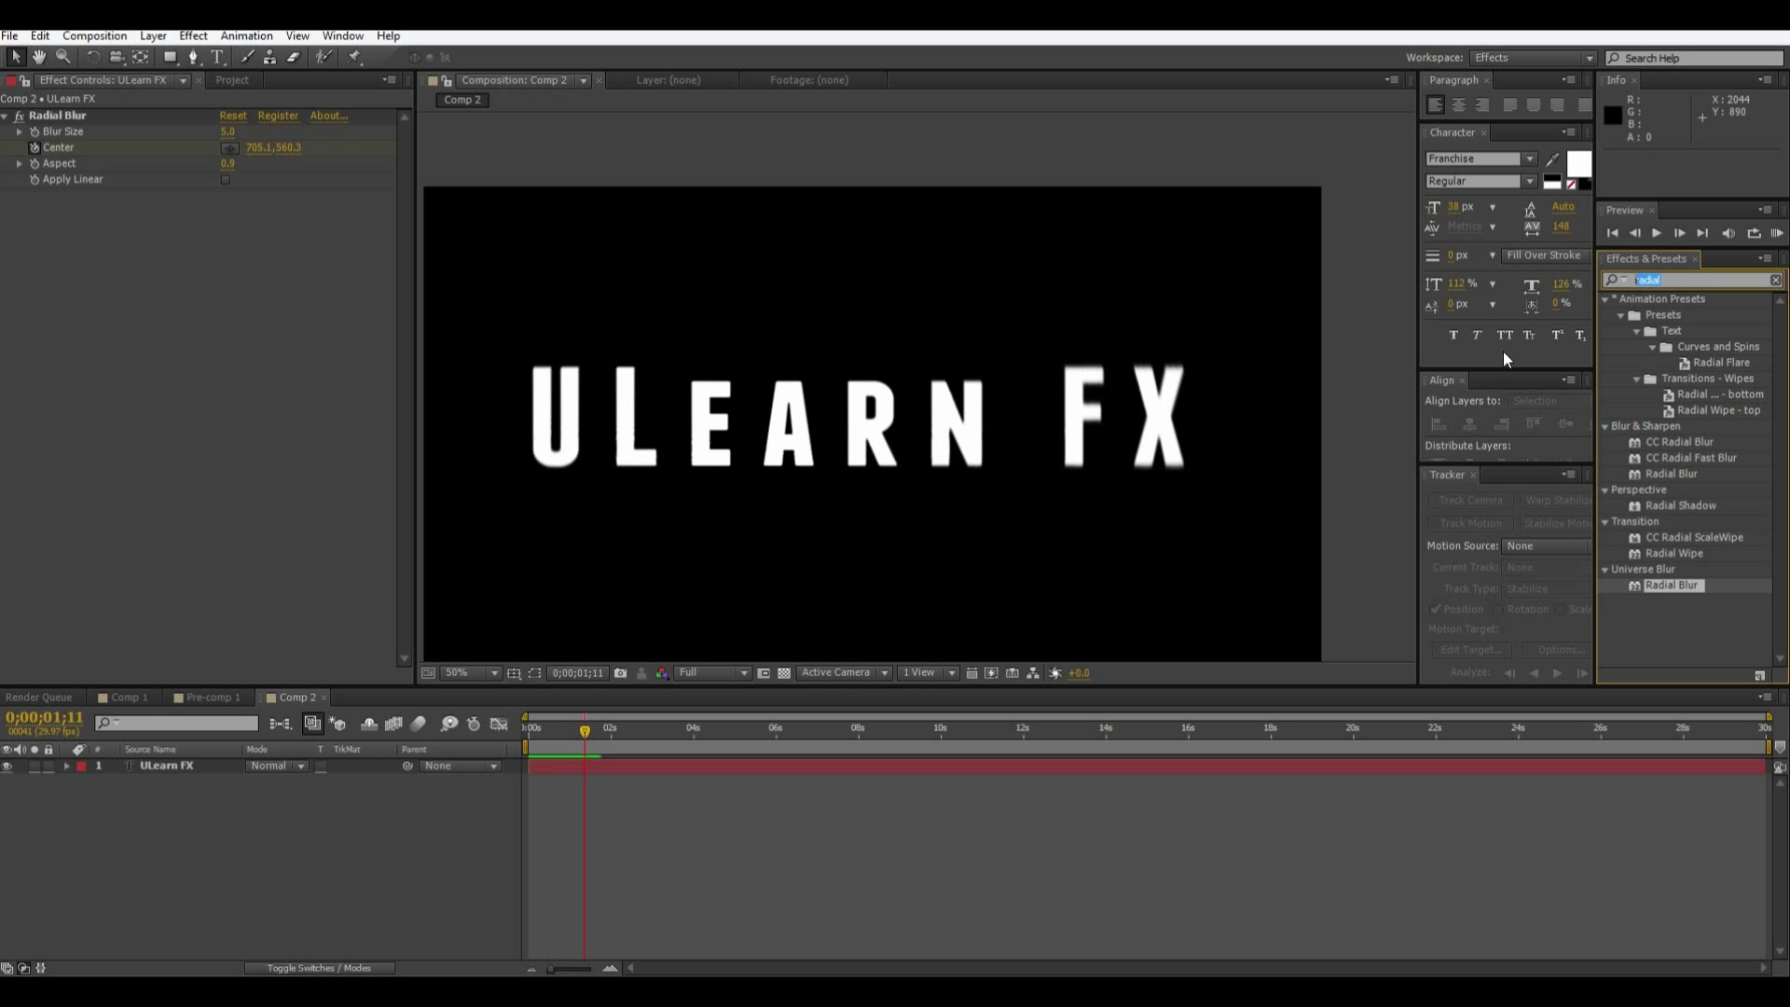
{"action": "type", "text": "bl"}
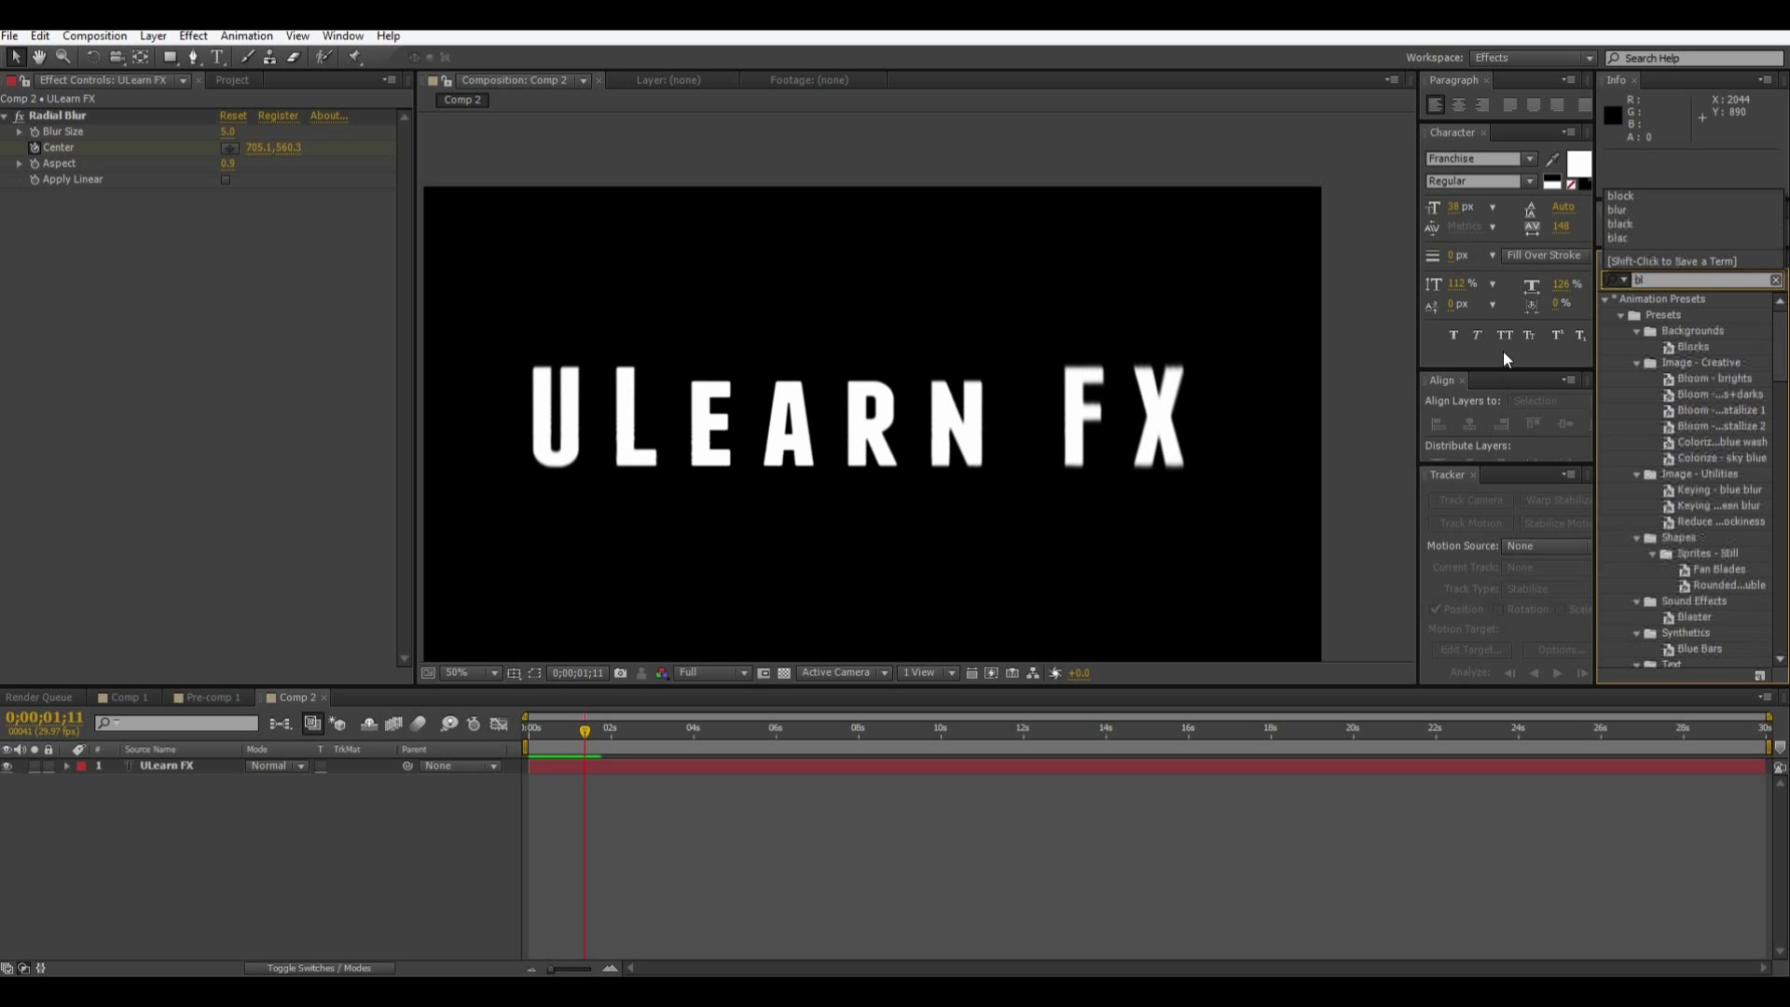
{"action": "type", "text": "ock"}
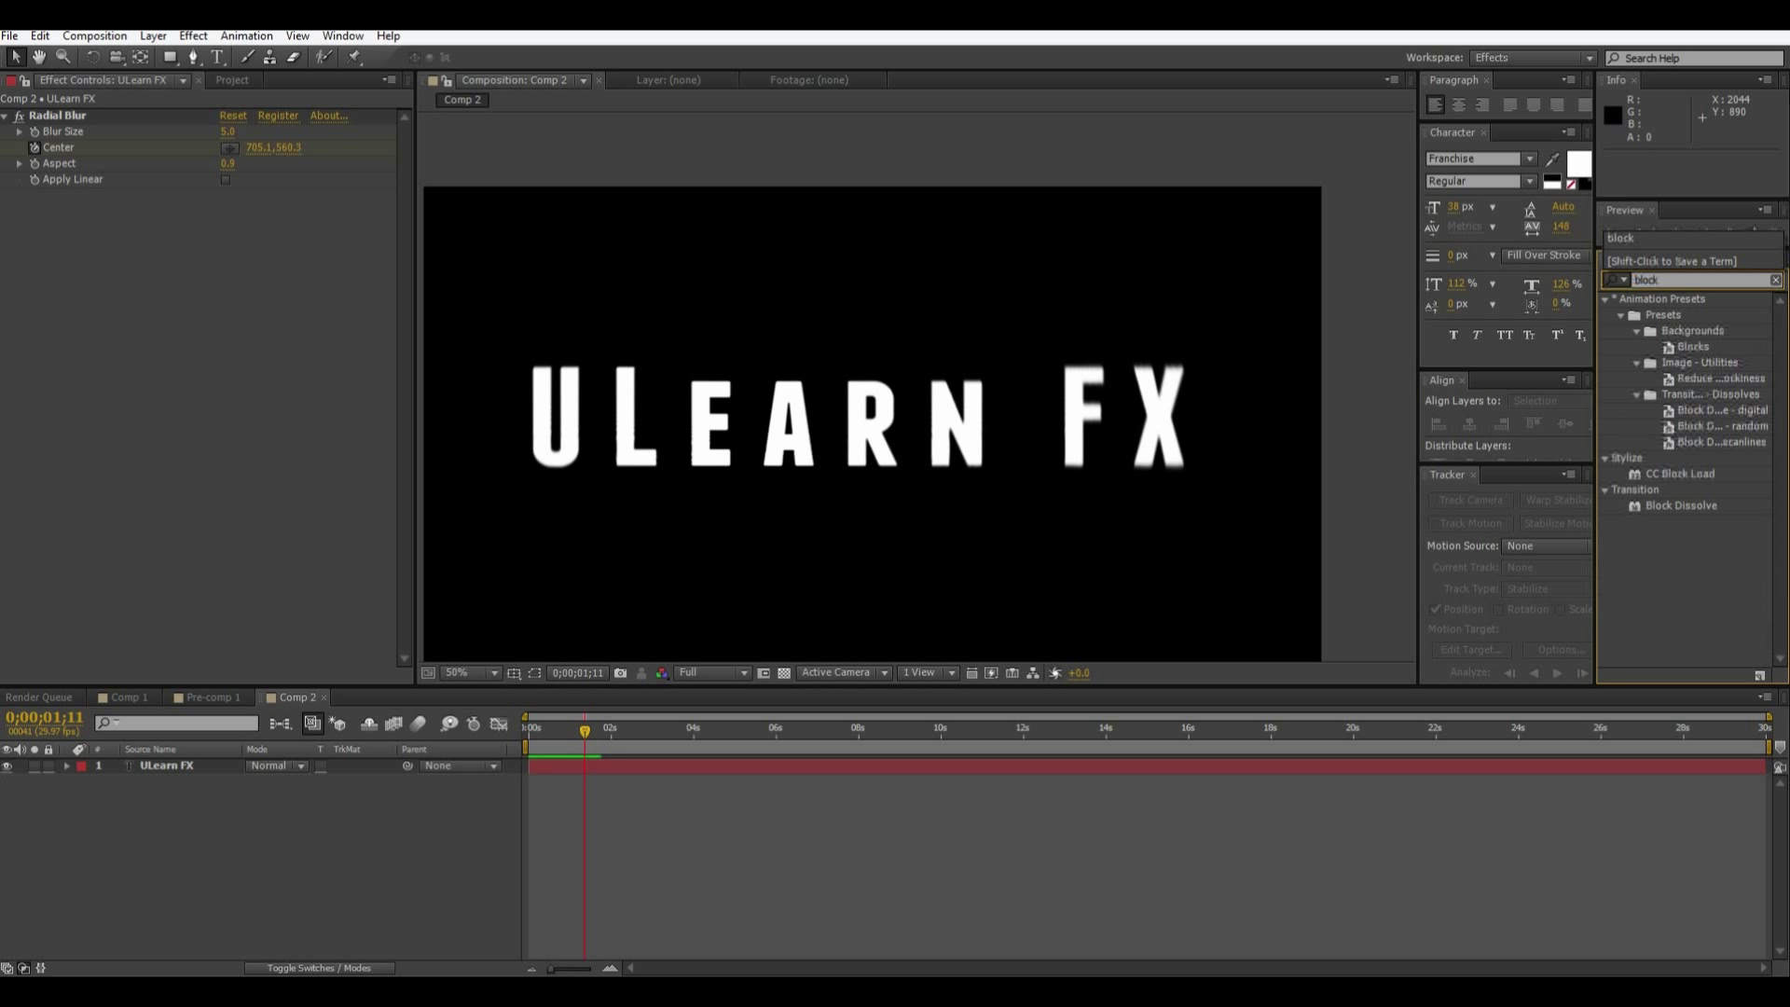
{"action": "left_click_drag", "start_coordinate": [1689, 477], "coordinate": [75, 411]}
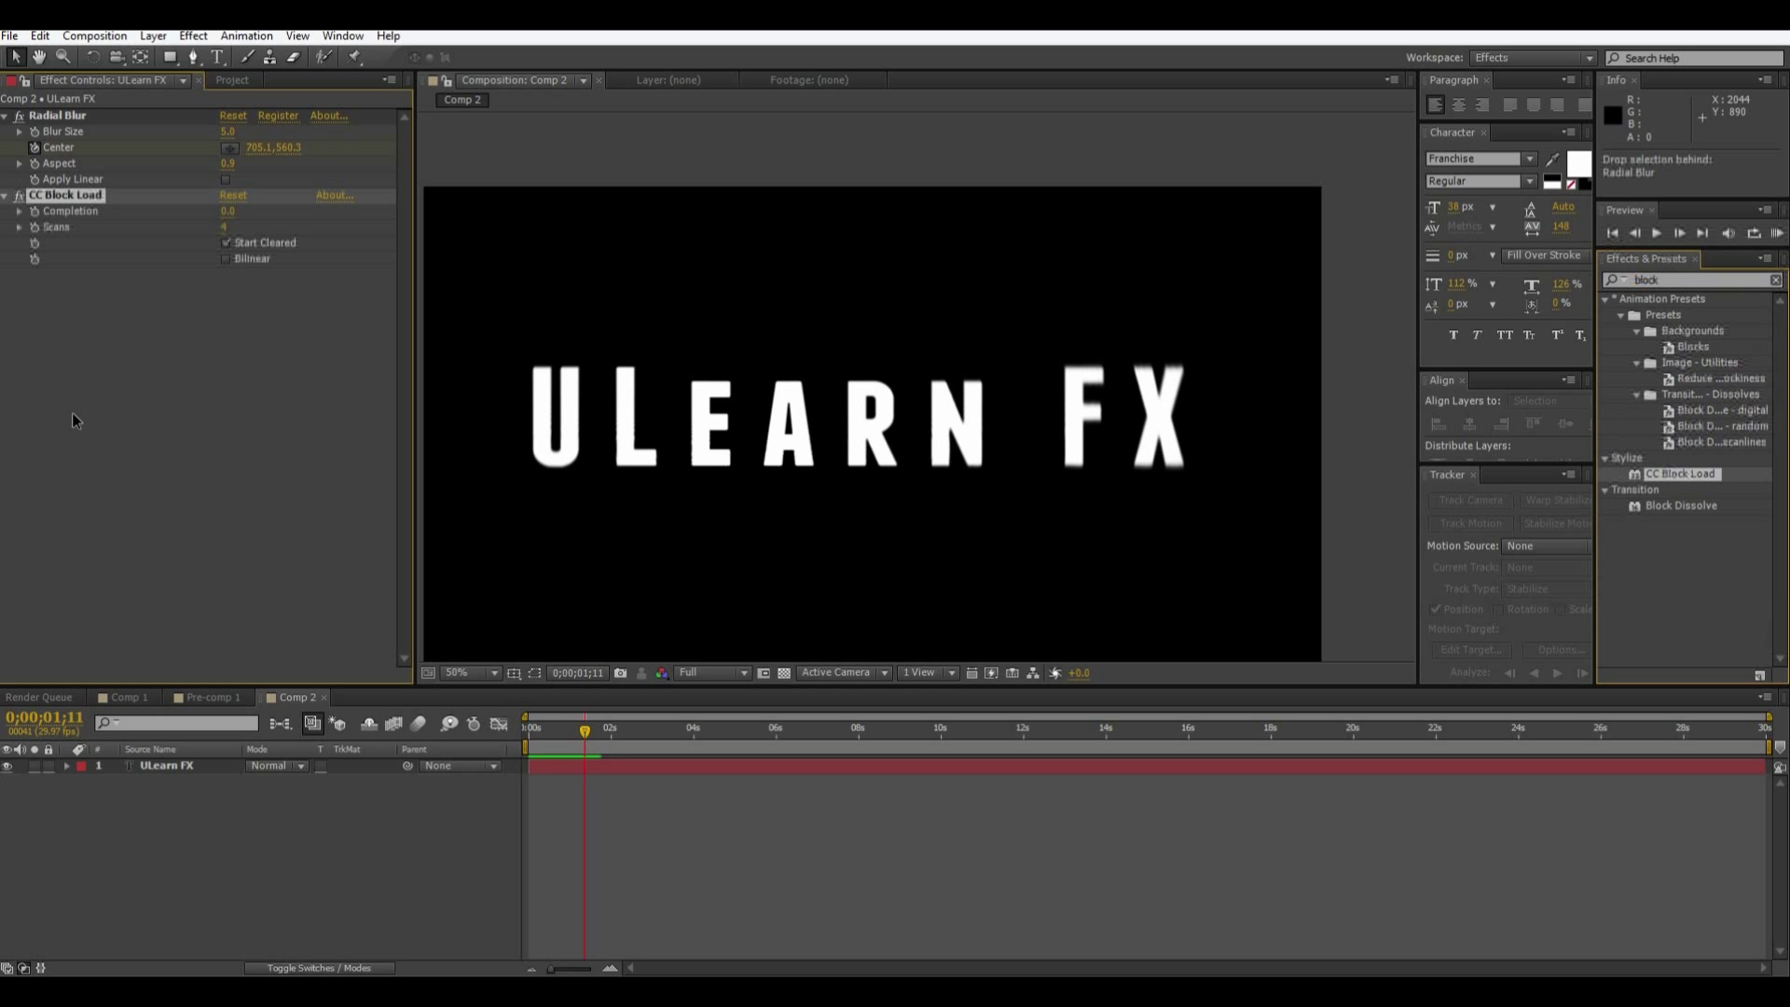
- Set the CC Block Load Completion to 63 with a keyframe at 0;00;01;11
{"action": "left_click", "coordinate": [226, 211]}
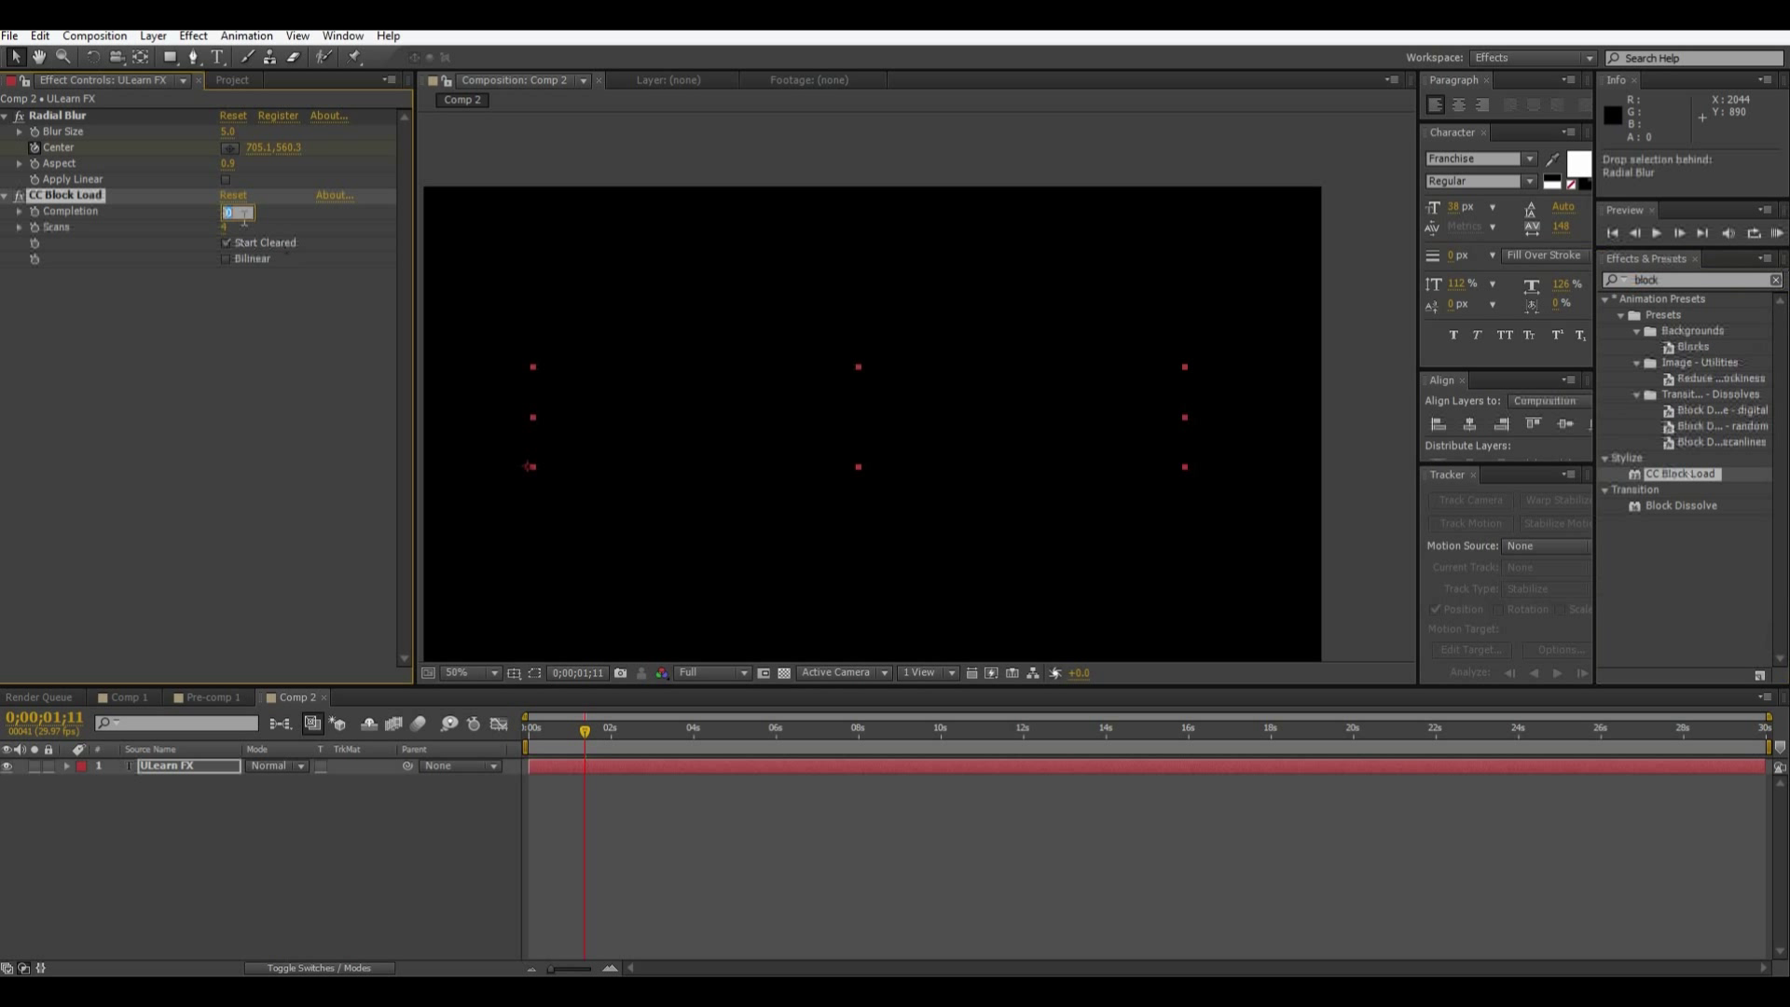
{"action": "type", "text": "36"}
{"action": "key", "text": "Return"}
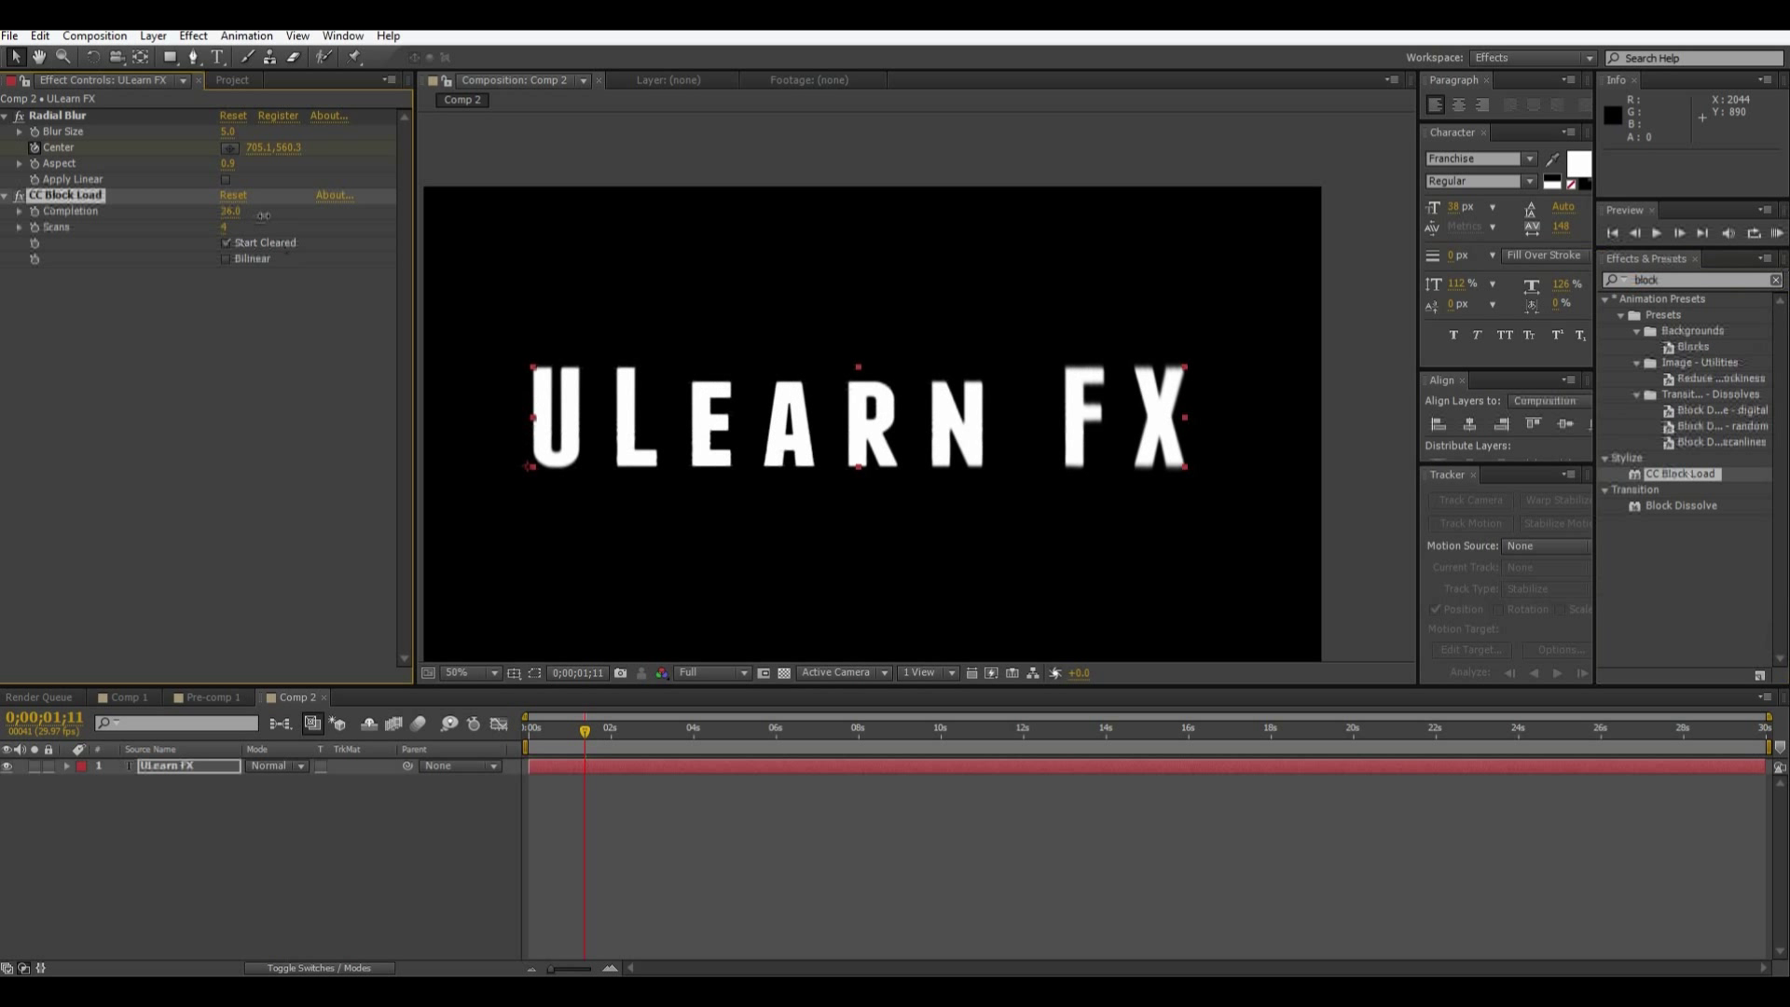
{"action": "left_click_drag", "start_coordinate": [286, 220], "coordinate": [404, 233]}
- Move to 0;00;02;01 and set the CC Block Load Completion to 0 there
{"action": "left_click_drag", "start_coordinate": [585, 731], "coordinate": [612, 740]}
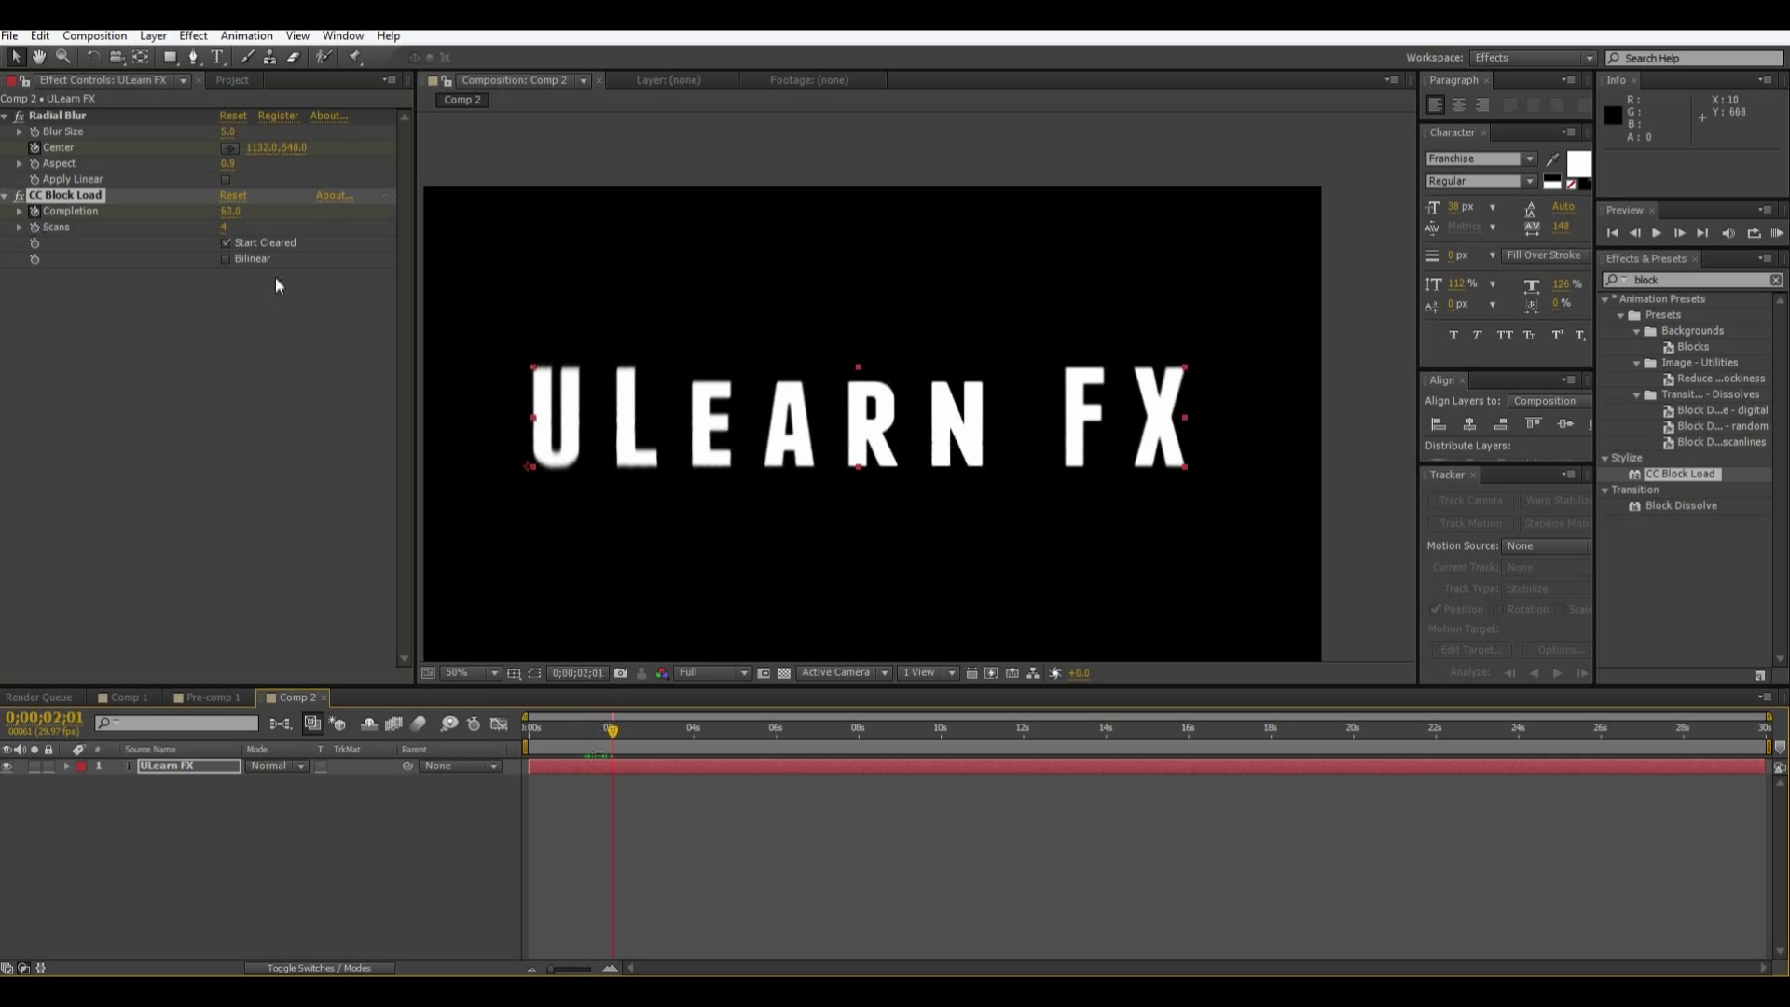
{"action": "left_click", "coordinate": [233, 211]}
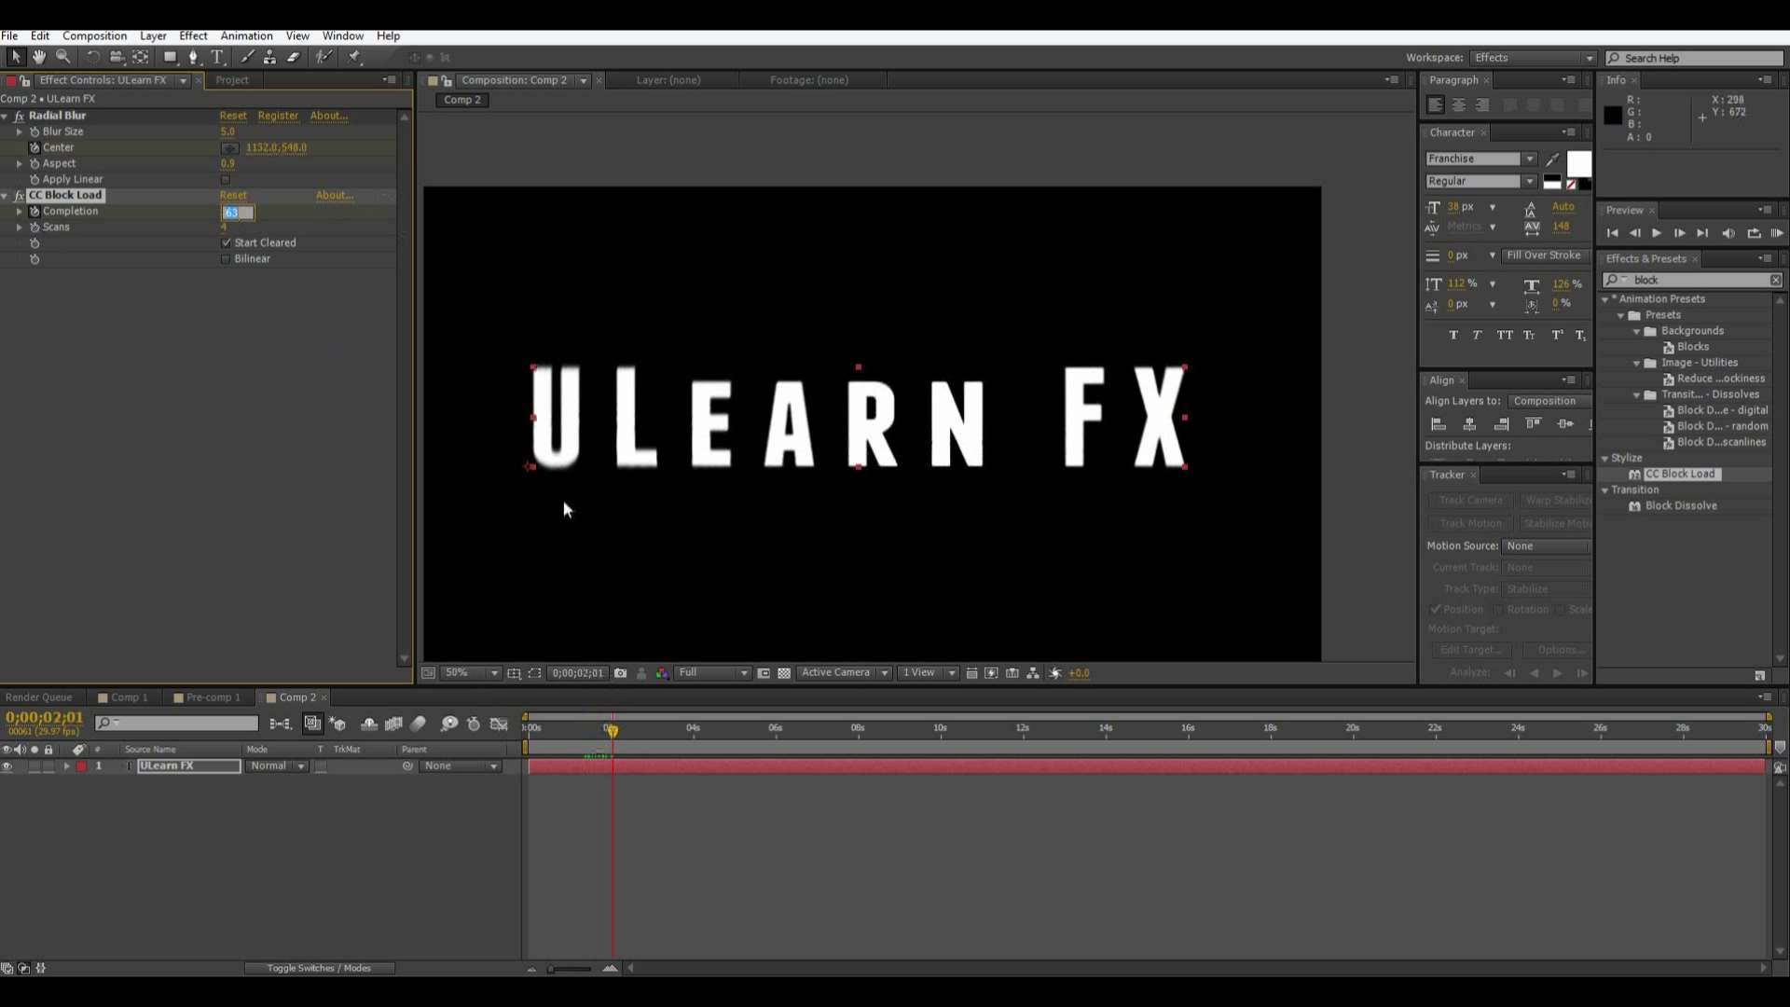
{"action": "type", "text": "0"}
{"action": "key", "text": "Return"}
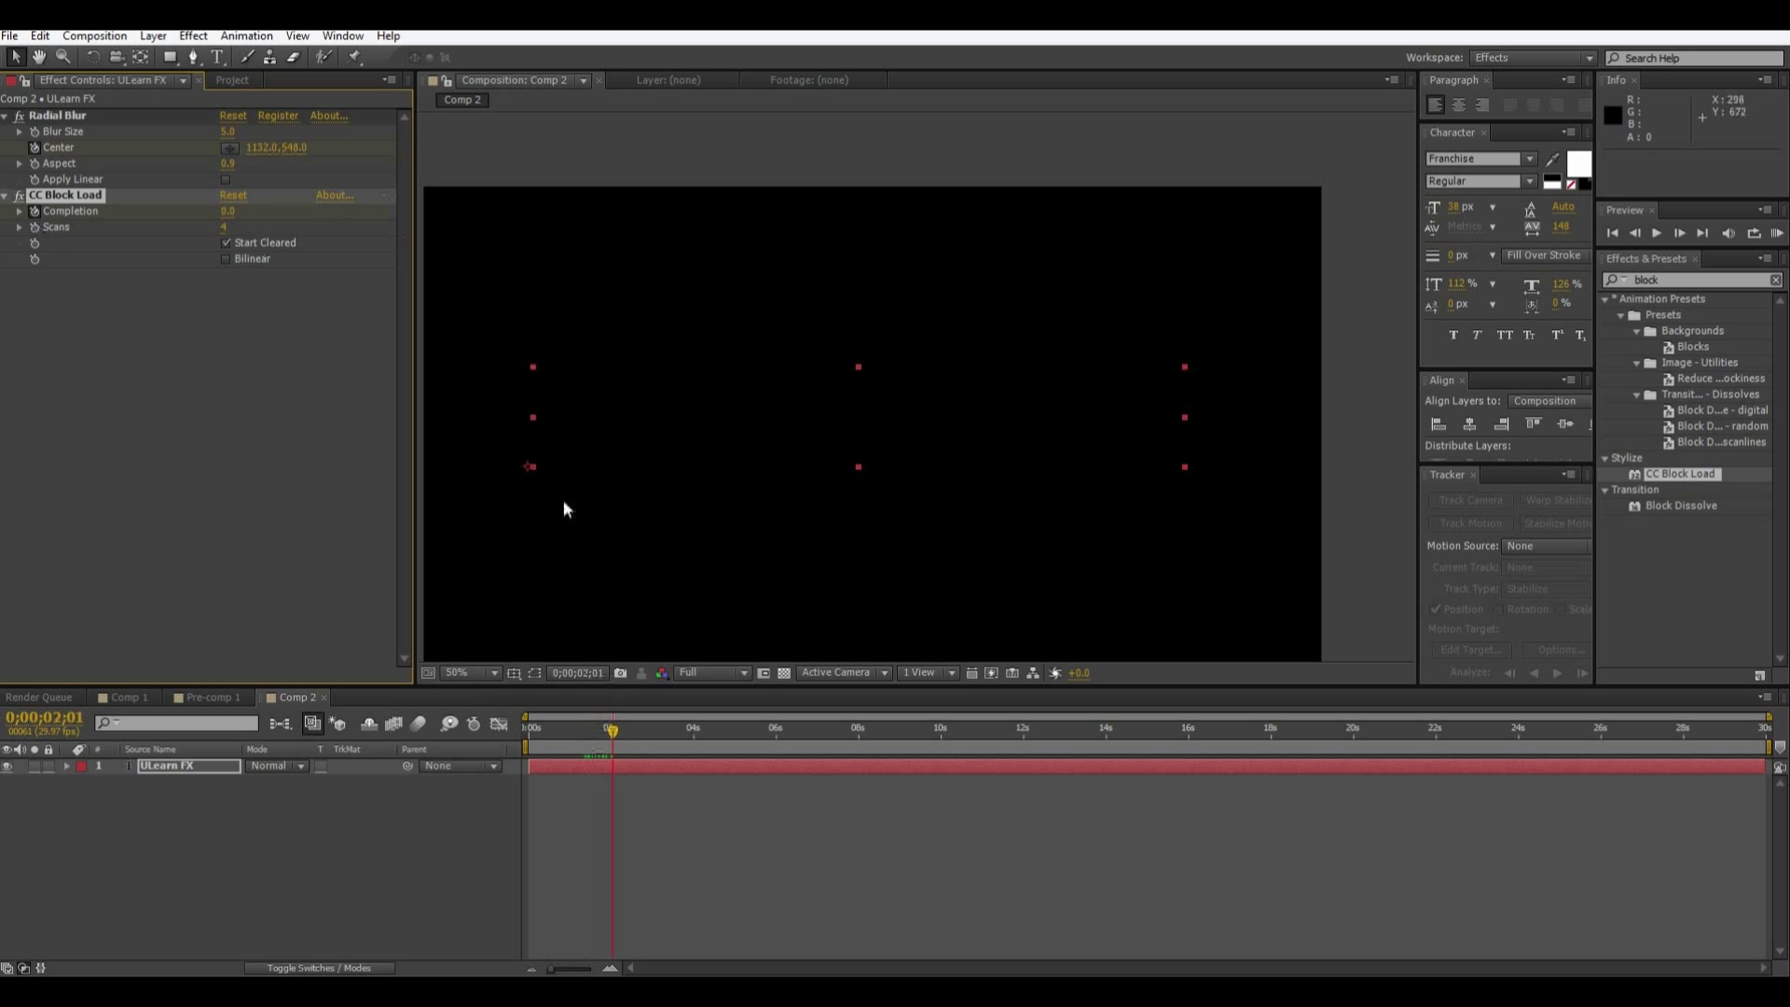
- Preview the title animation and extend the end of the work area to about 0;00;02;17
{"action": "key", "text": "KP_0"}
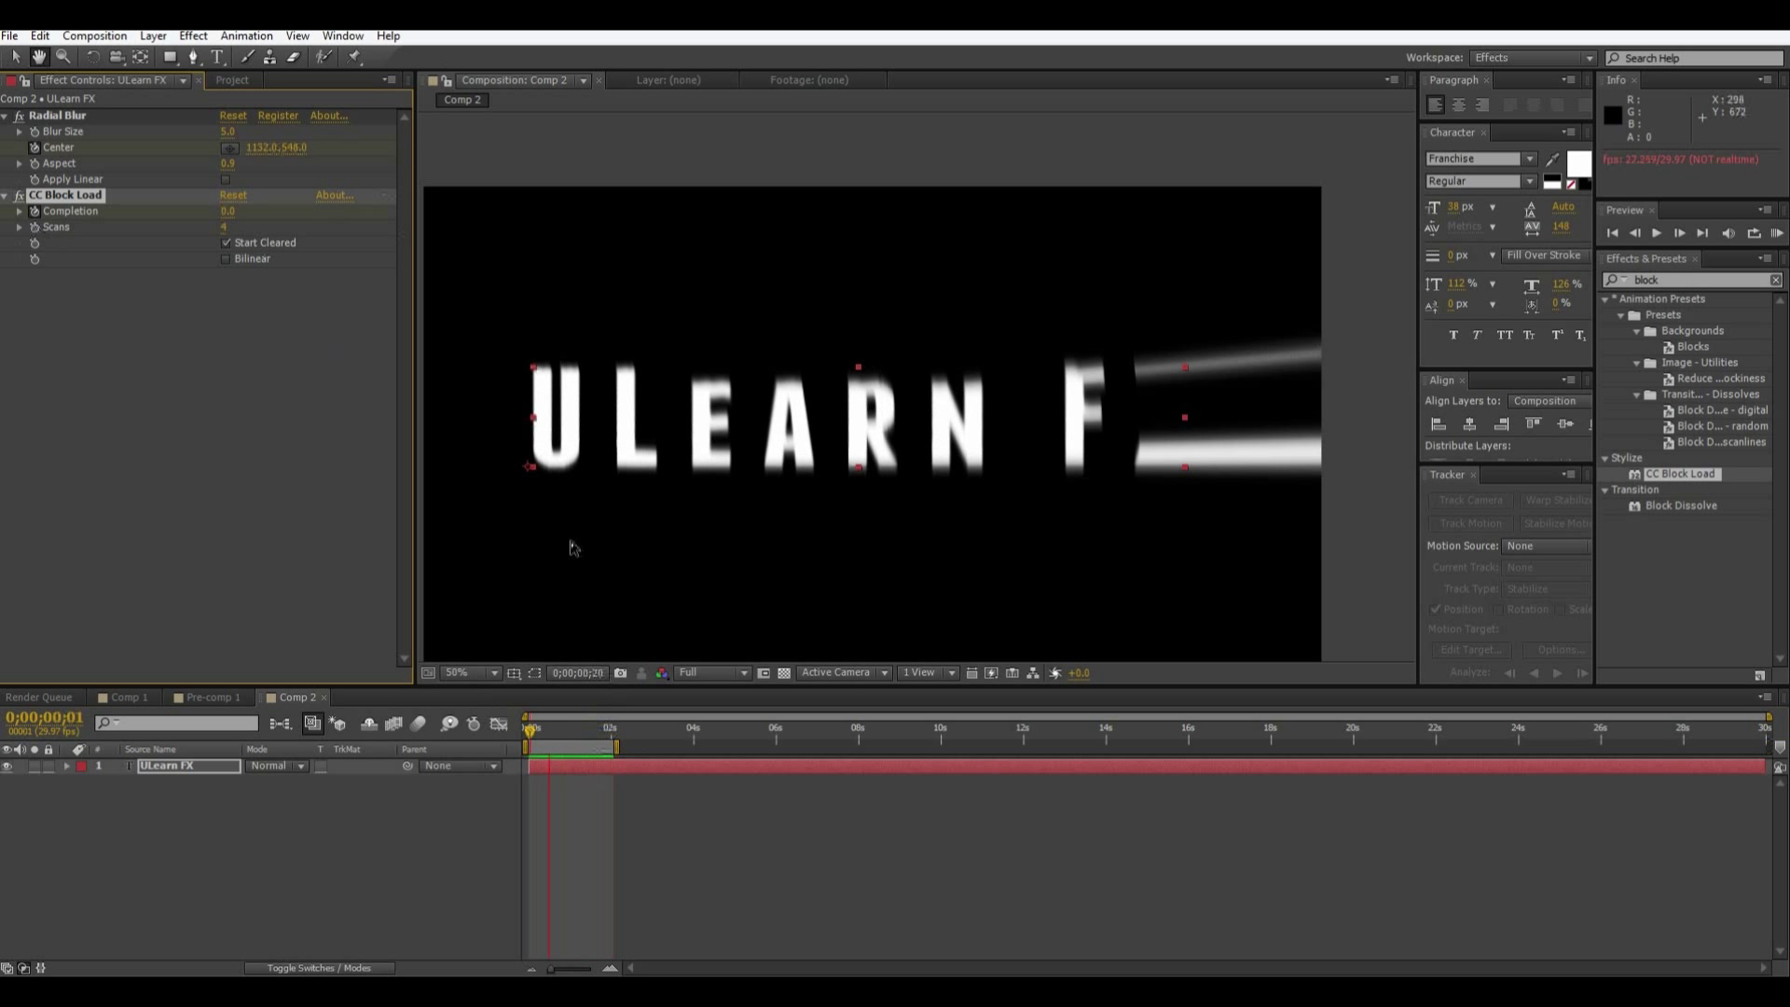
{"action": "left_click_drag", "start_coordinate": [617, 746], "coordinate": [639, 748]}
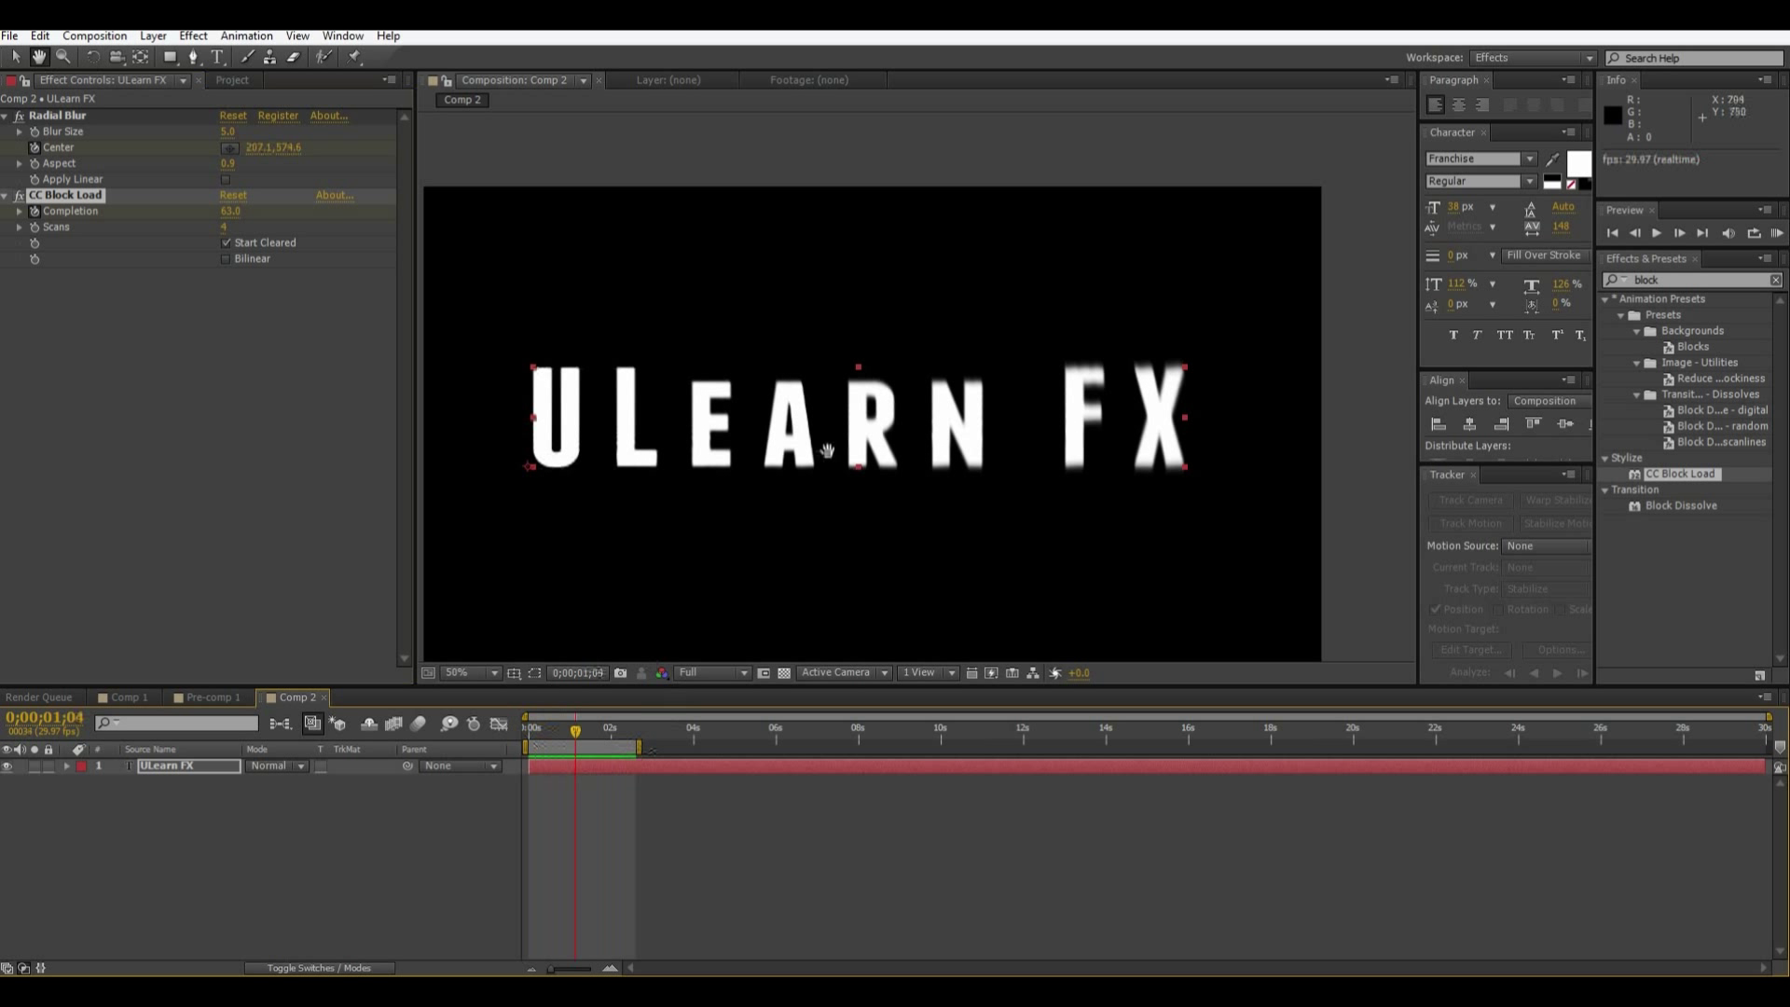
{"action": "key", "text": "comma"}
{"action": "key", "text": "comma"}
{"action": "key", "text": "comma"}
{"action": "key", "text": "comma"}
{"action": "key", "text": "period"}
{"action": "key", "text": "comma"}
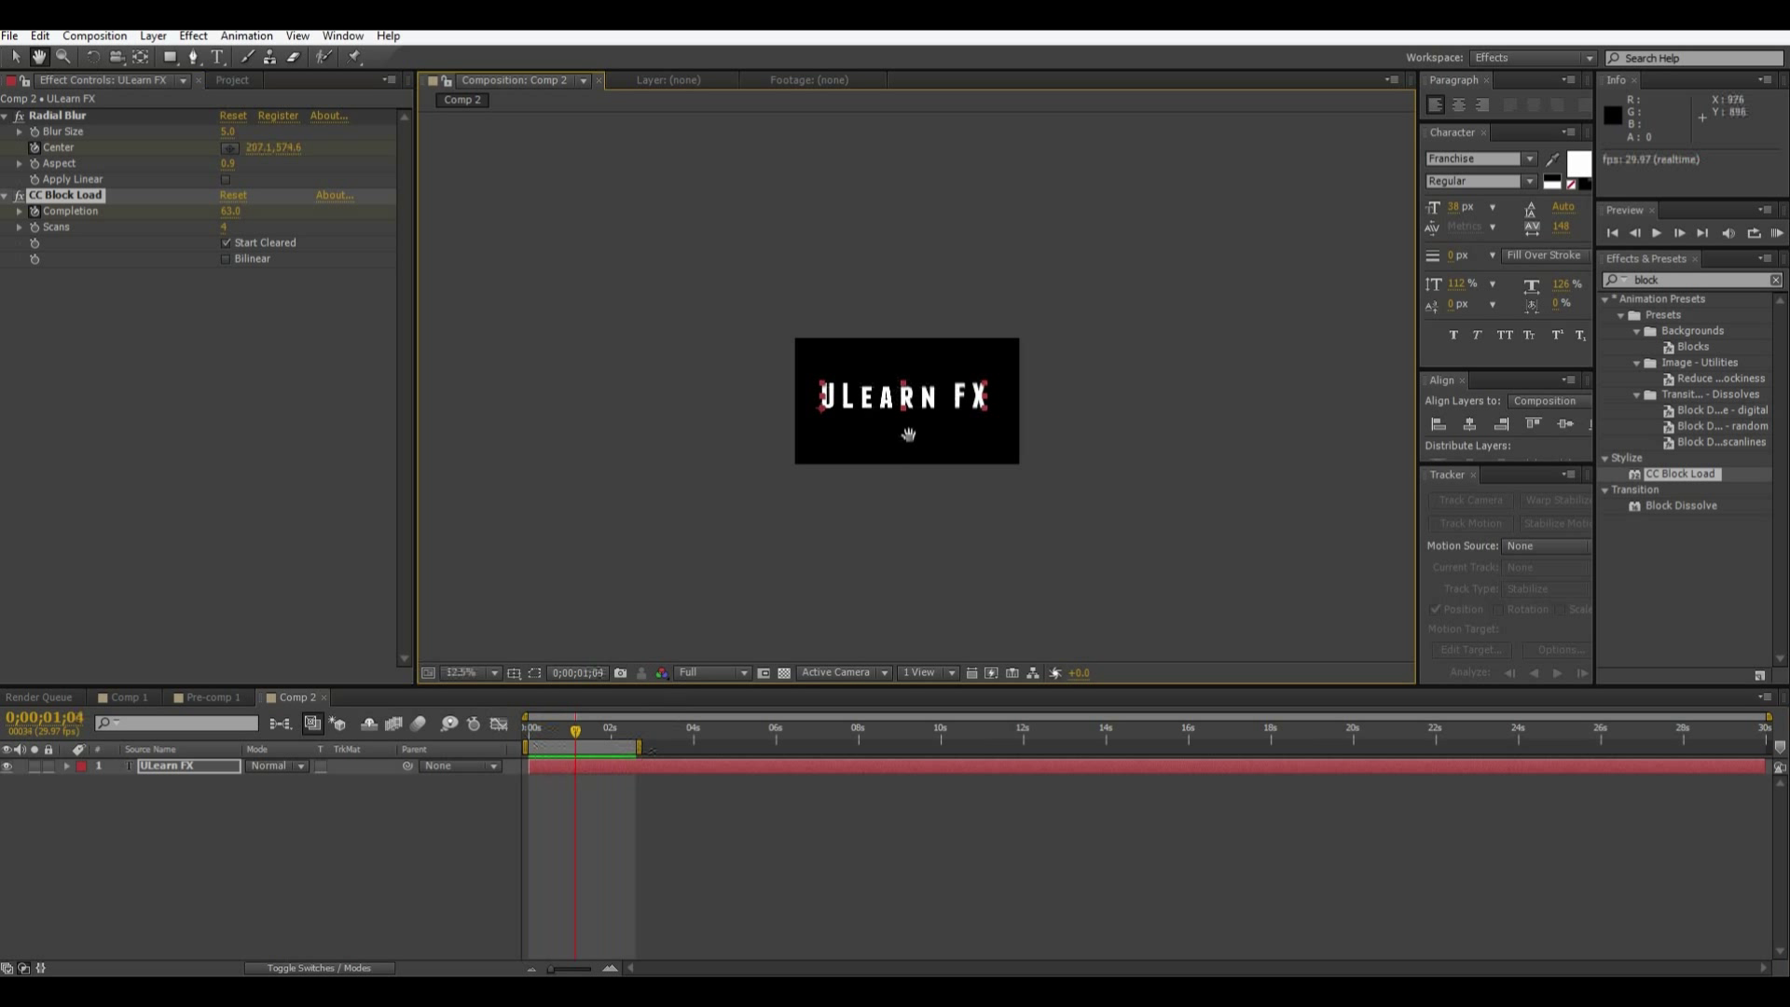
{"action": "key", "text": "v"}
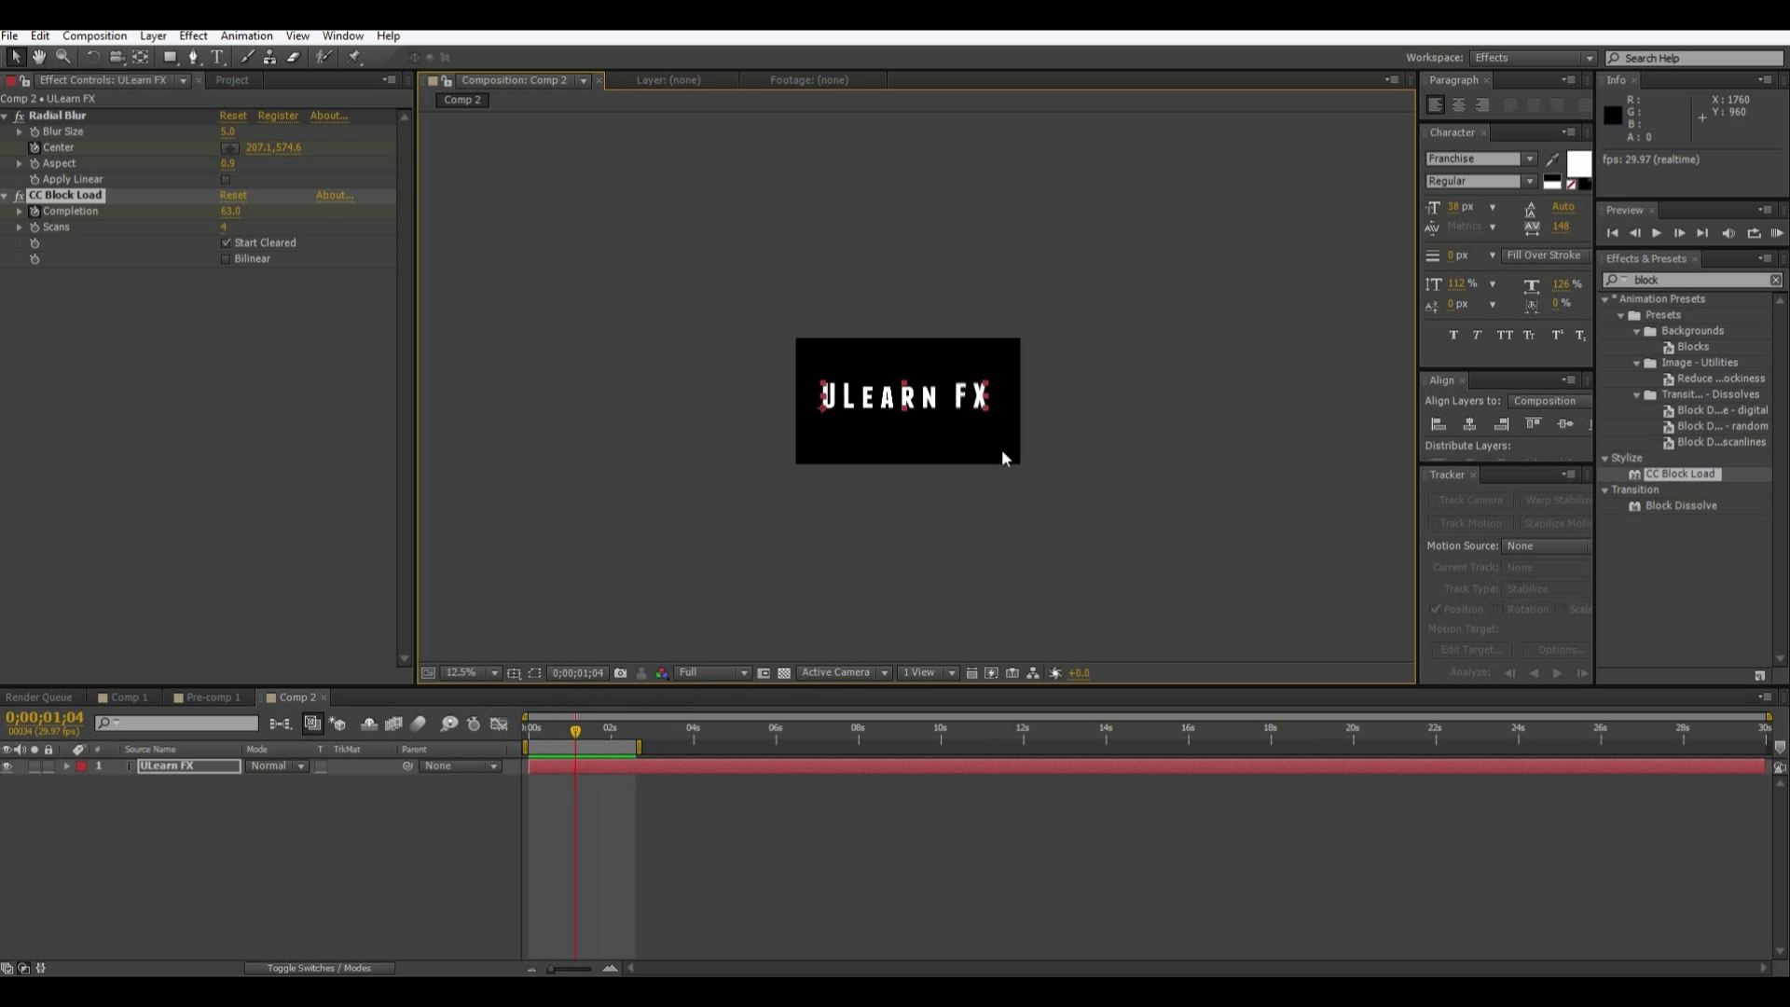
{"action": "left_click", "coordinate": [1003, 452]}
{"action": "key", "text": "period"}
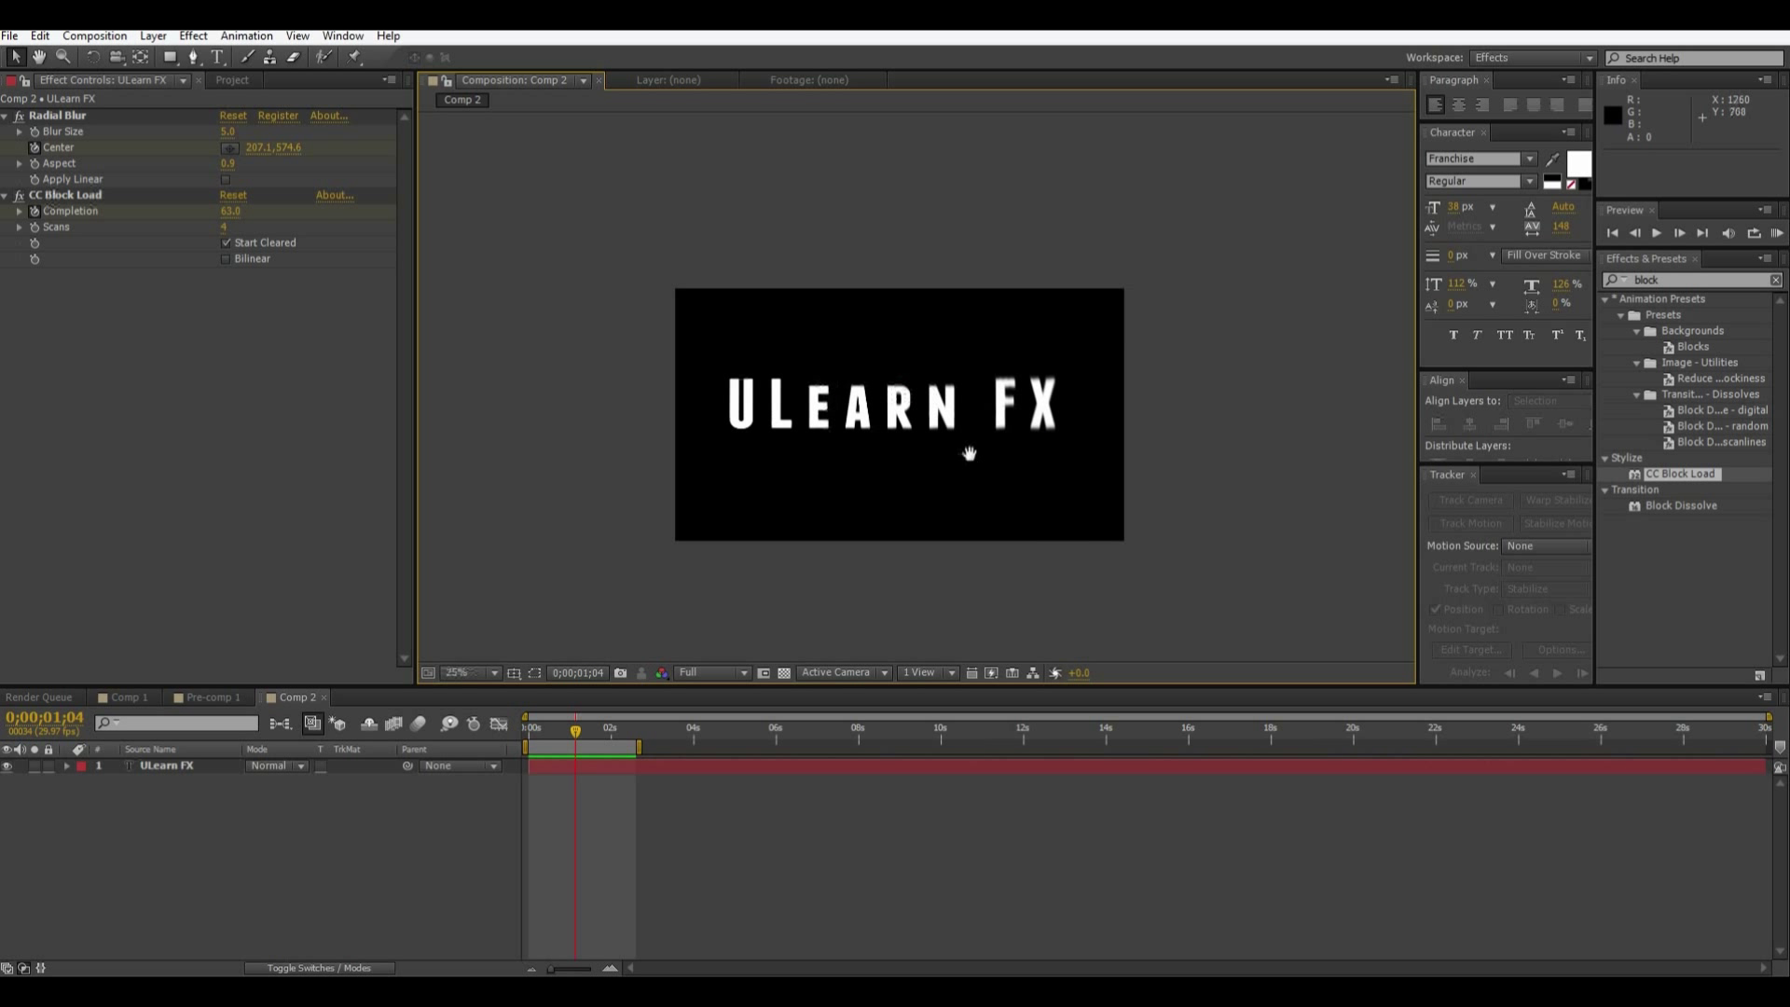
- Search the effects library for "rgb"
{"action": "key", "text": "ctrl+5"}
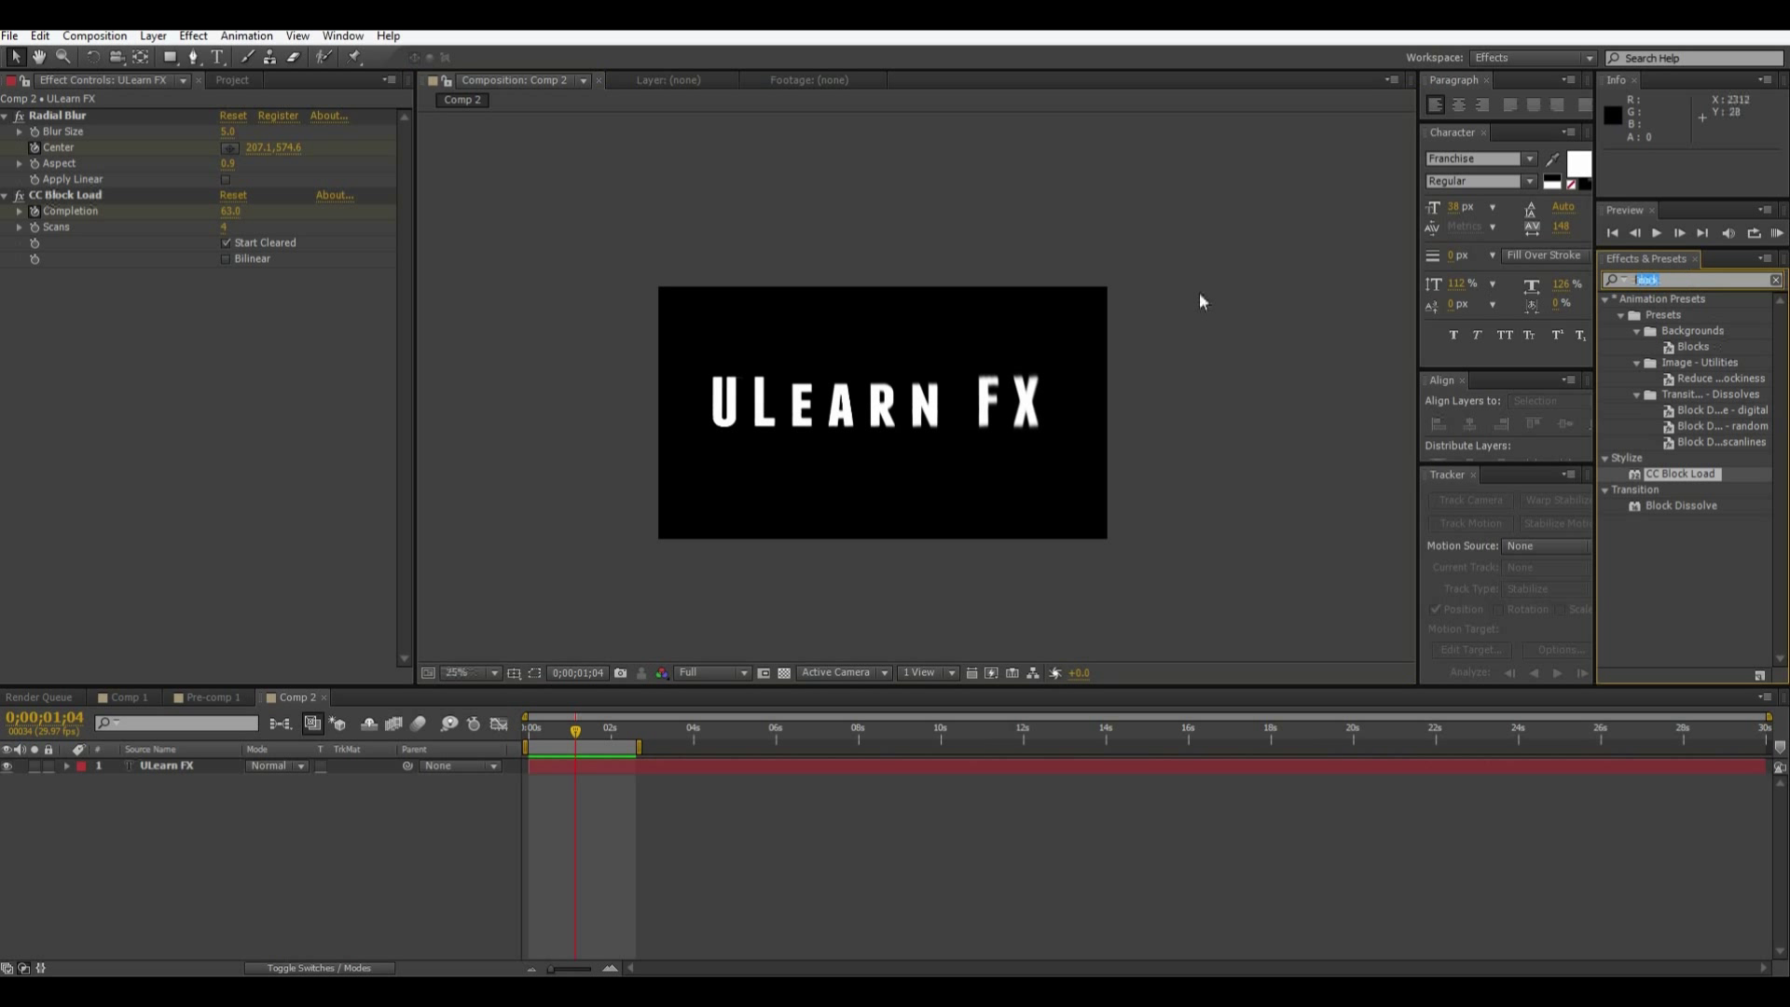
{"action": "type", "text": "rg"}
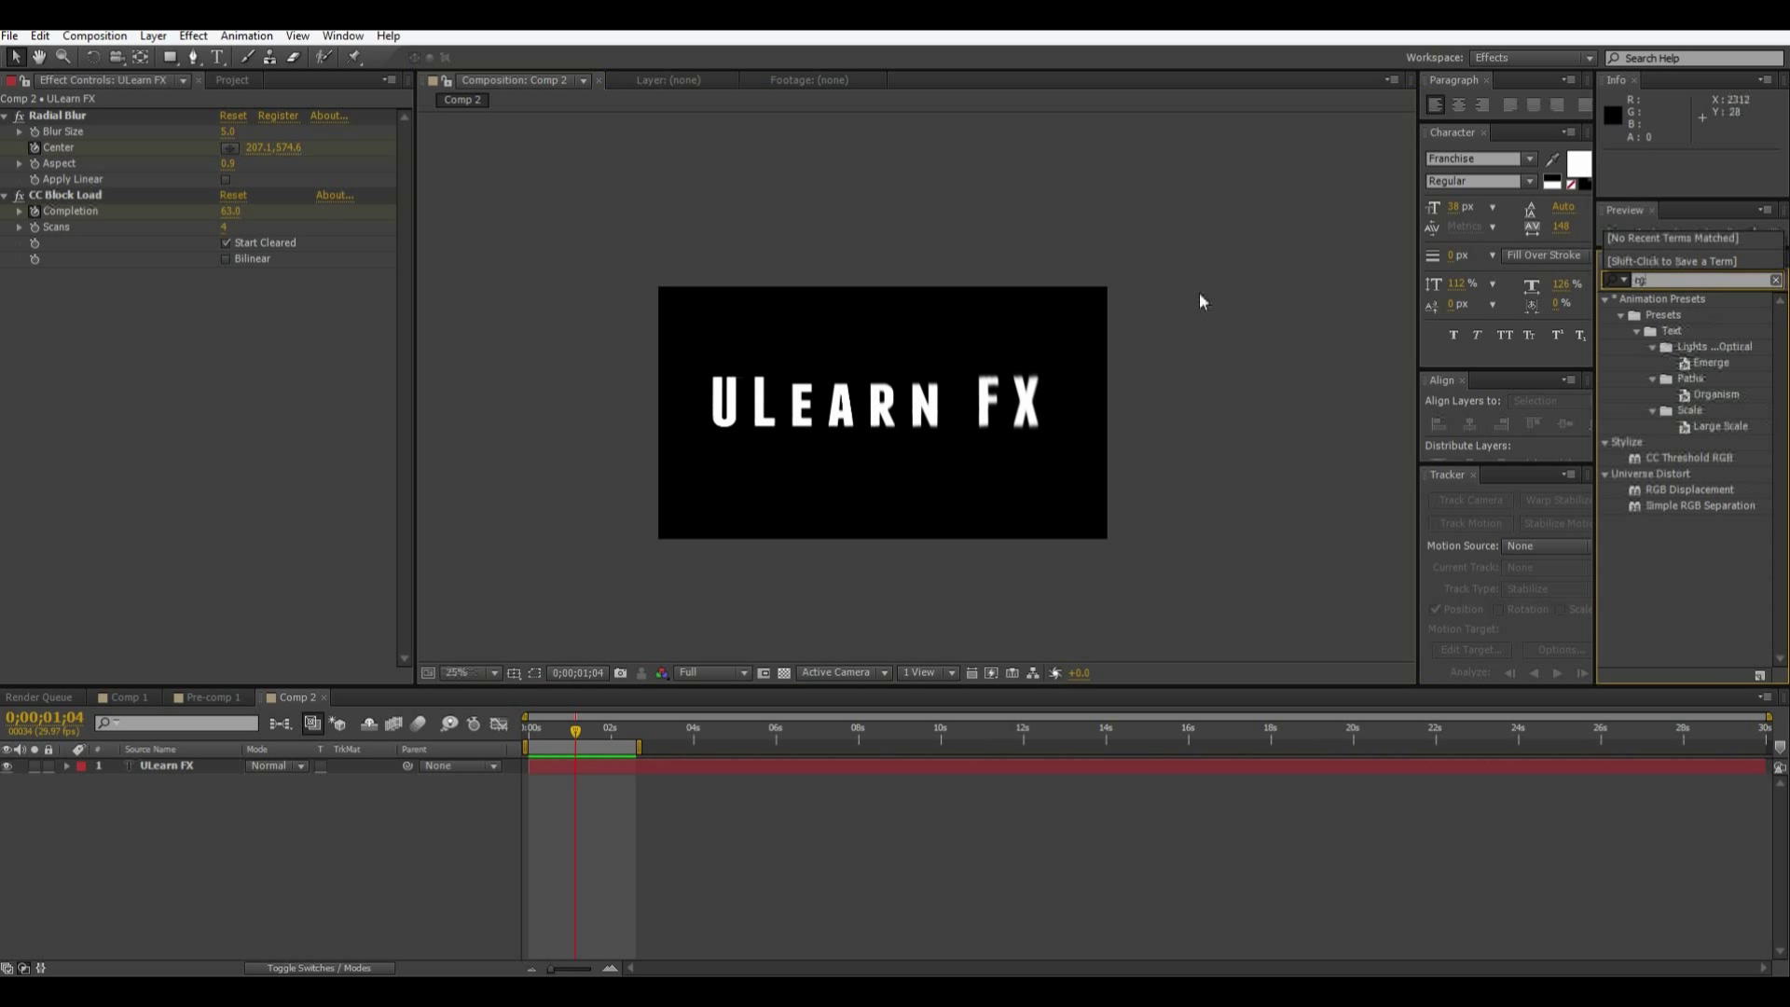
{"action": "type", "text": "b"}
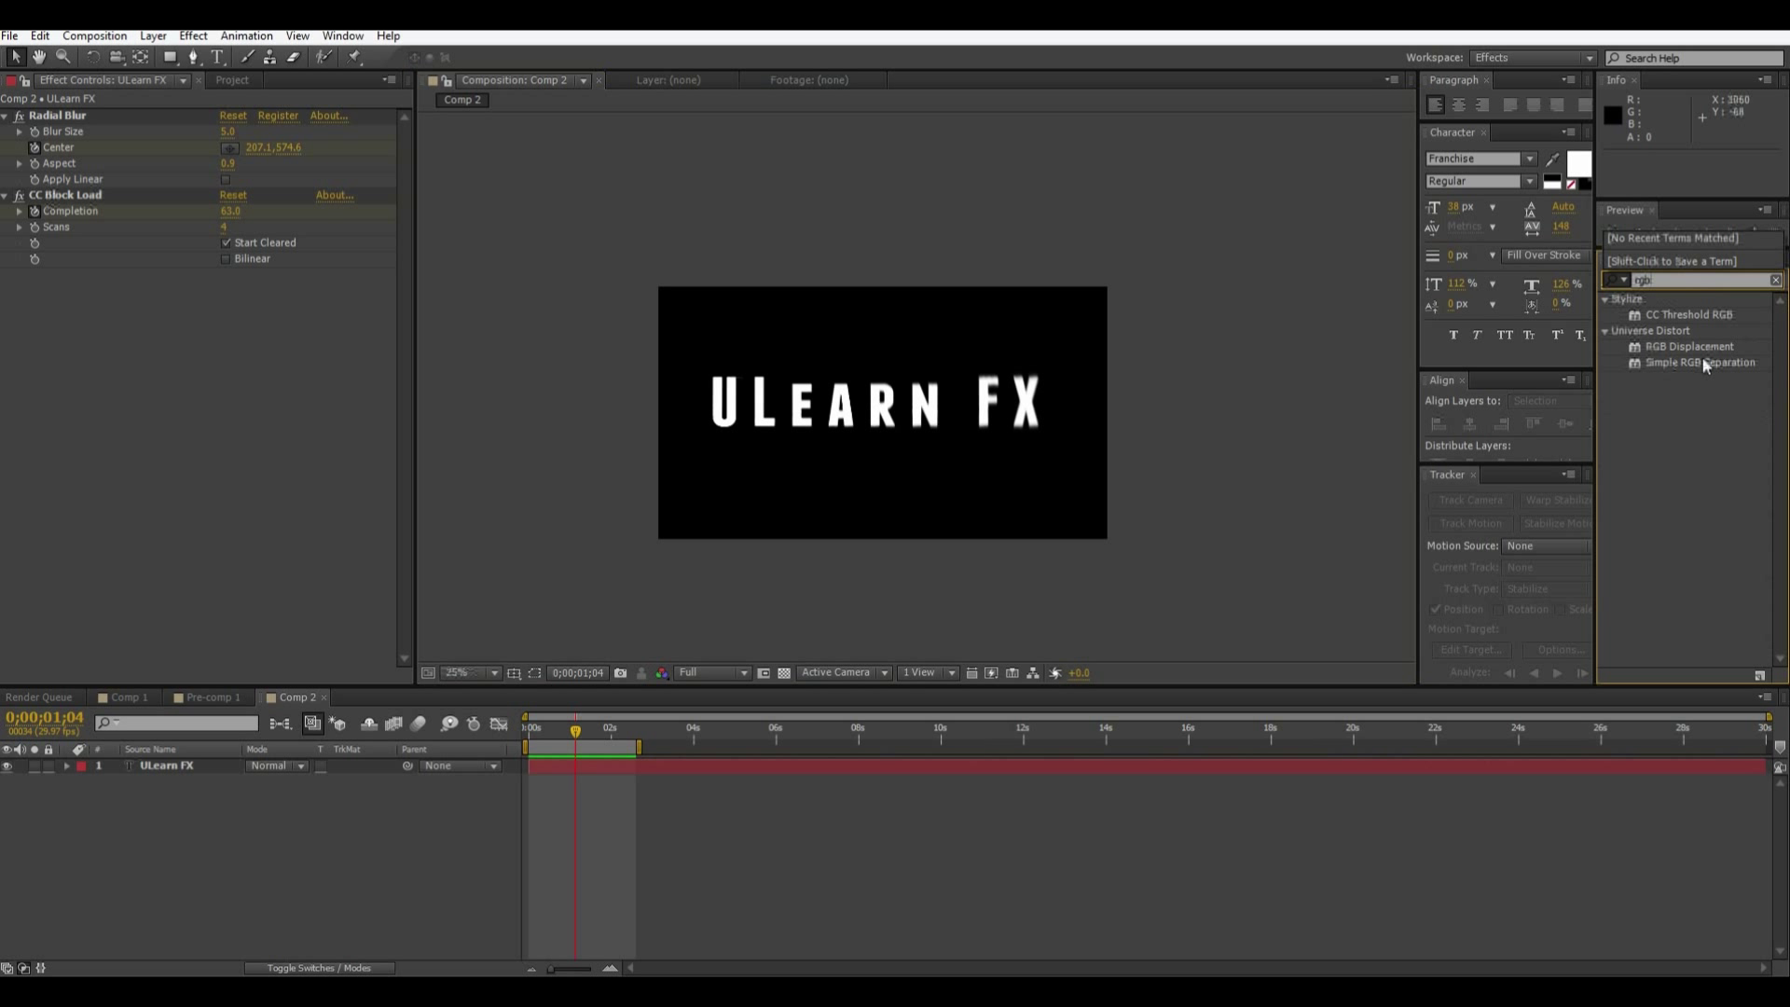
{"action": "left_click_drag", "start_coordinate": [1689, 346], "coordinate": [308, 412]}
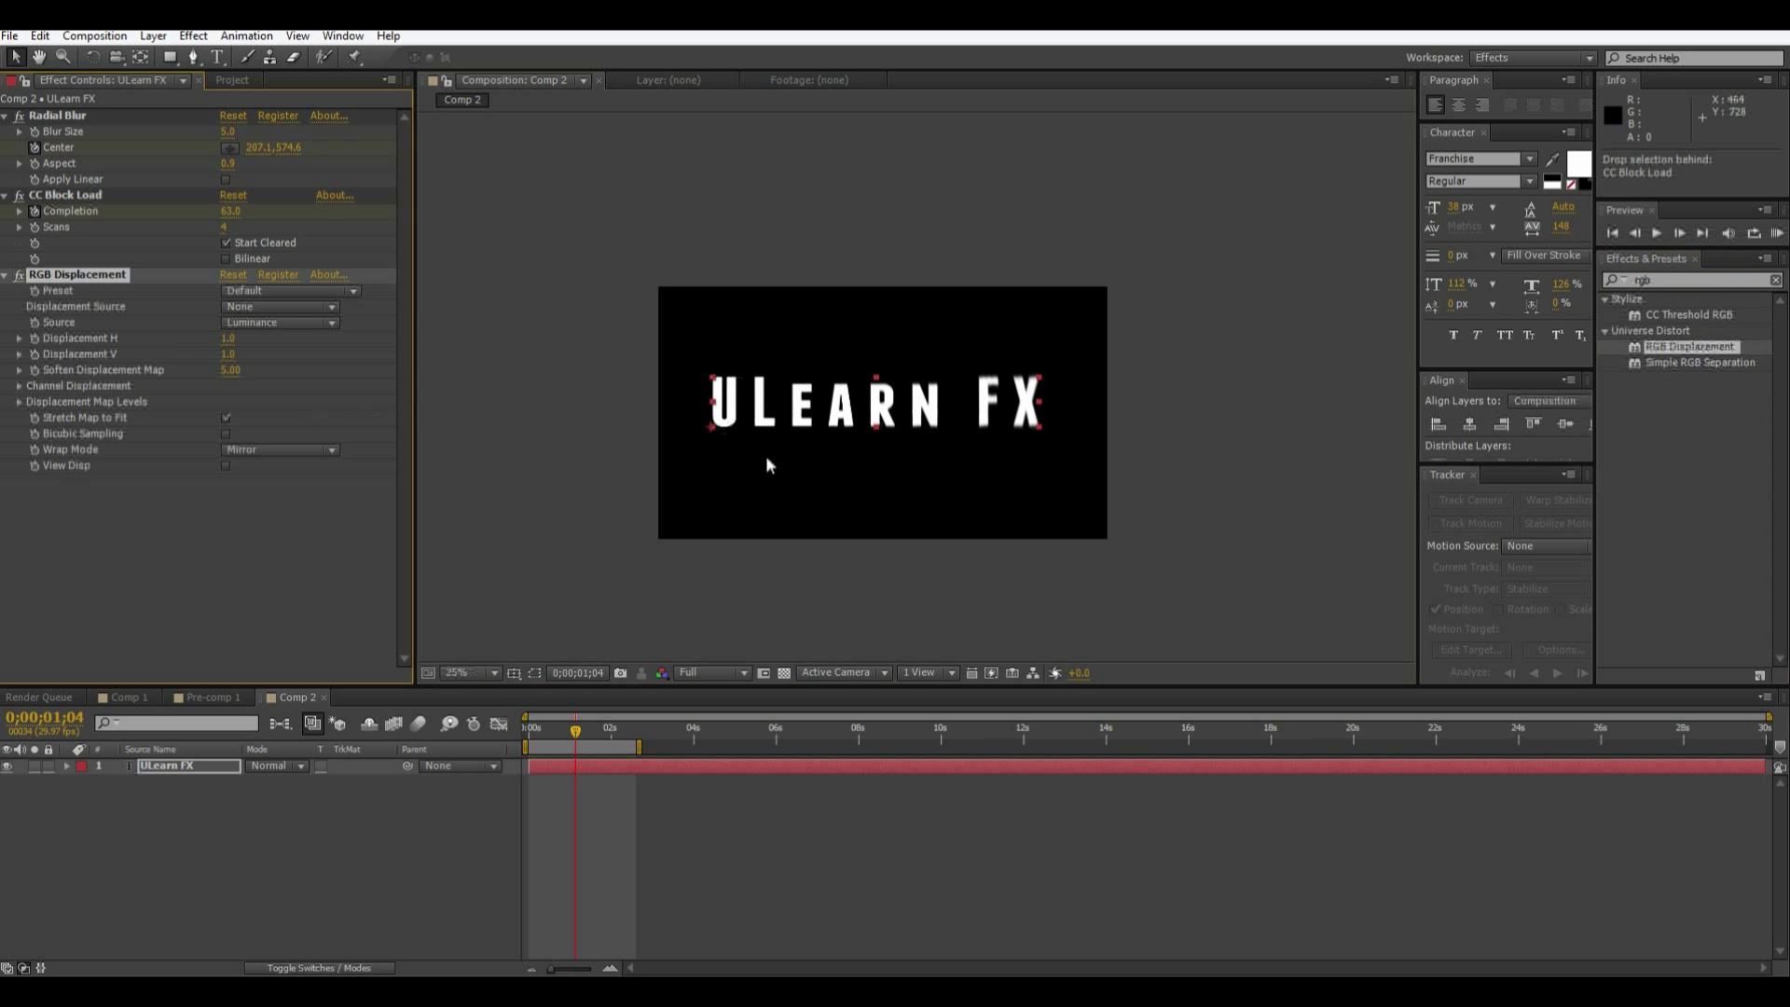
{"action": "key", "text": "period"}
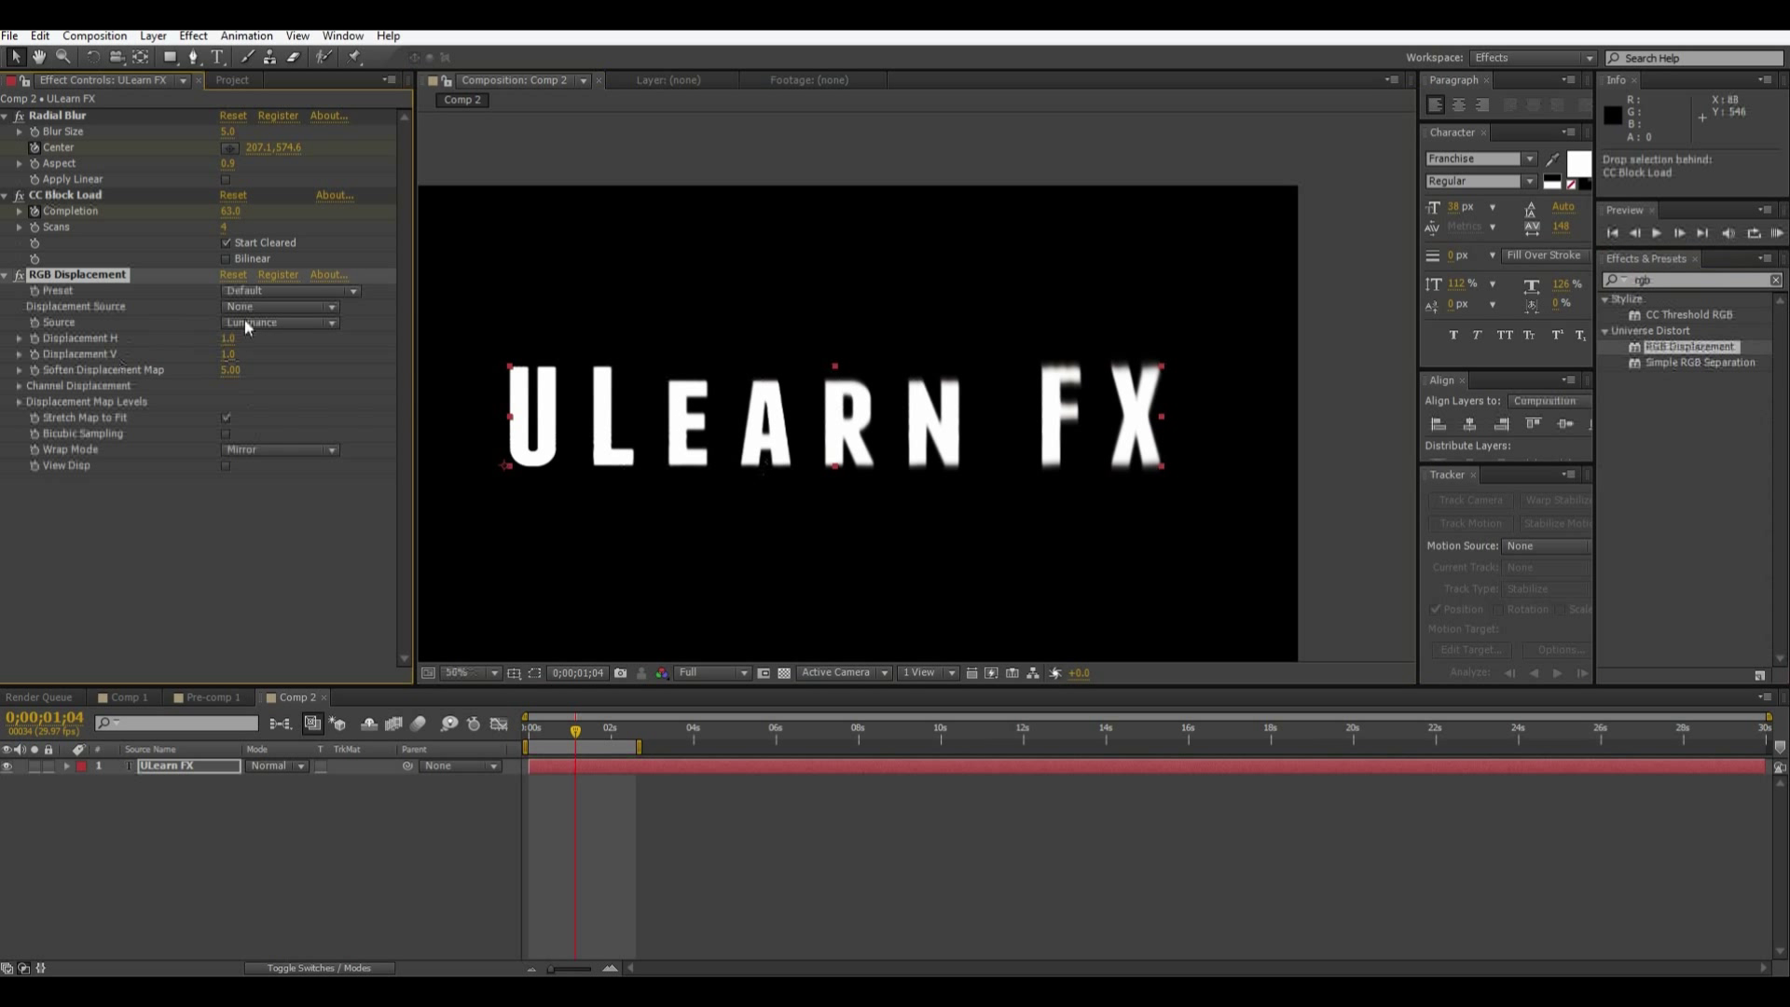
{"action": "key", "text": "Delete"}
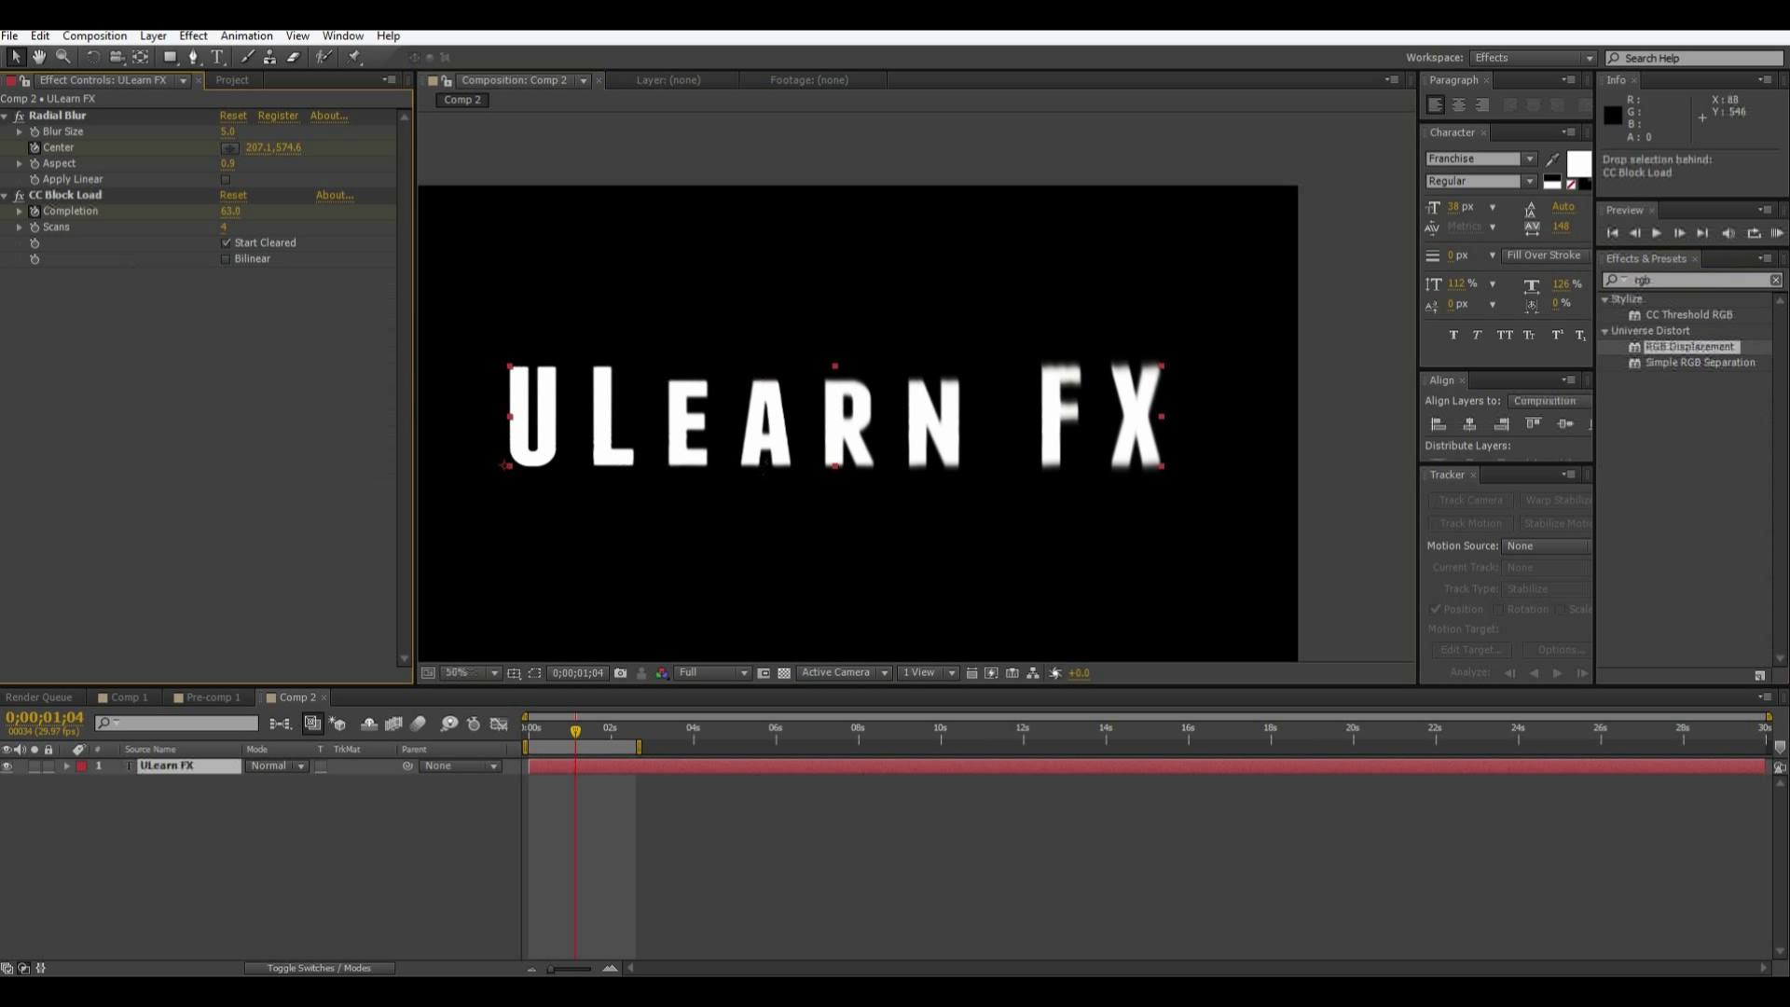
- Apply Simple RGB Separation to the ULearn FX title, try a Radius of -10, and return it to 0
{"action": "left_click", "coordinate": [1672, 366]}
{"action": "left_click_drag", "start_coordinate": [1675, 373], "coordinate": [265, 287]}
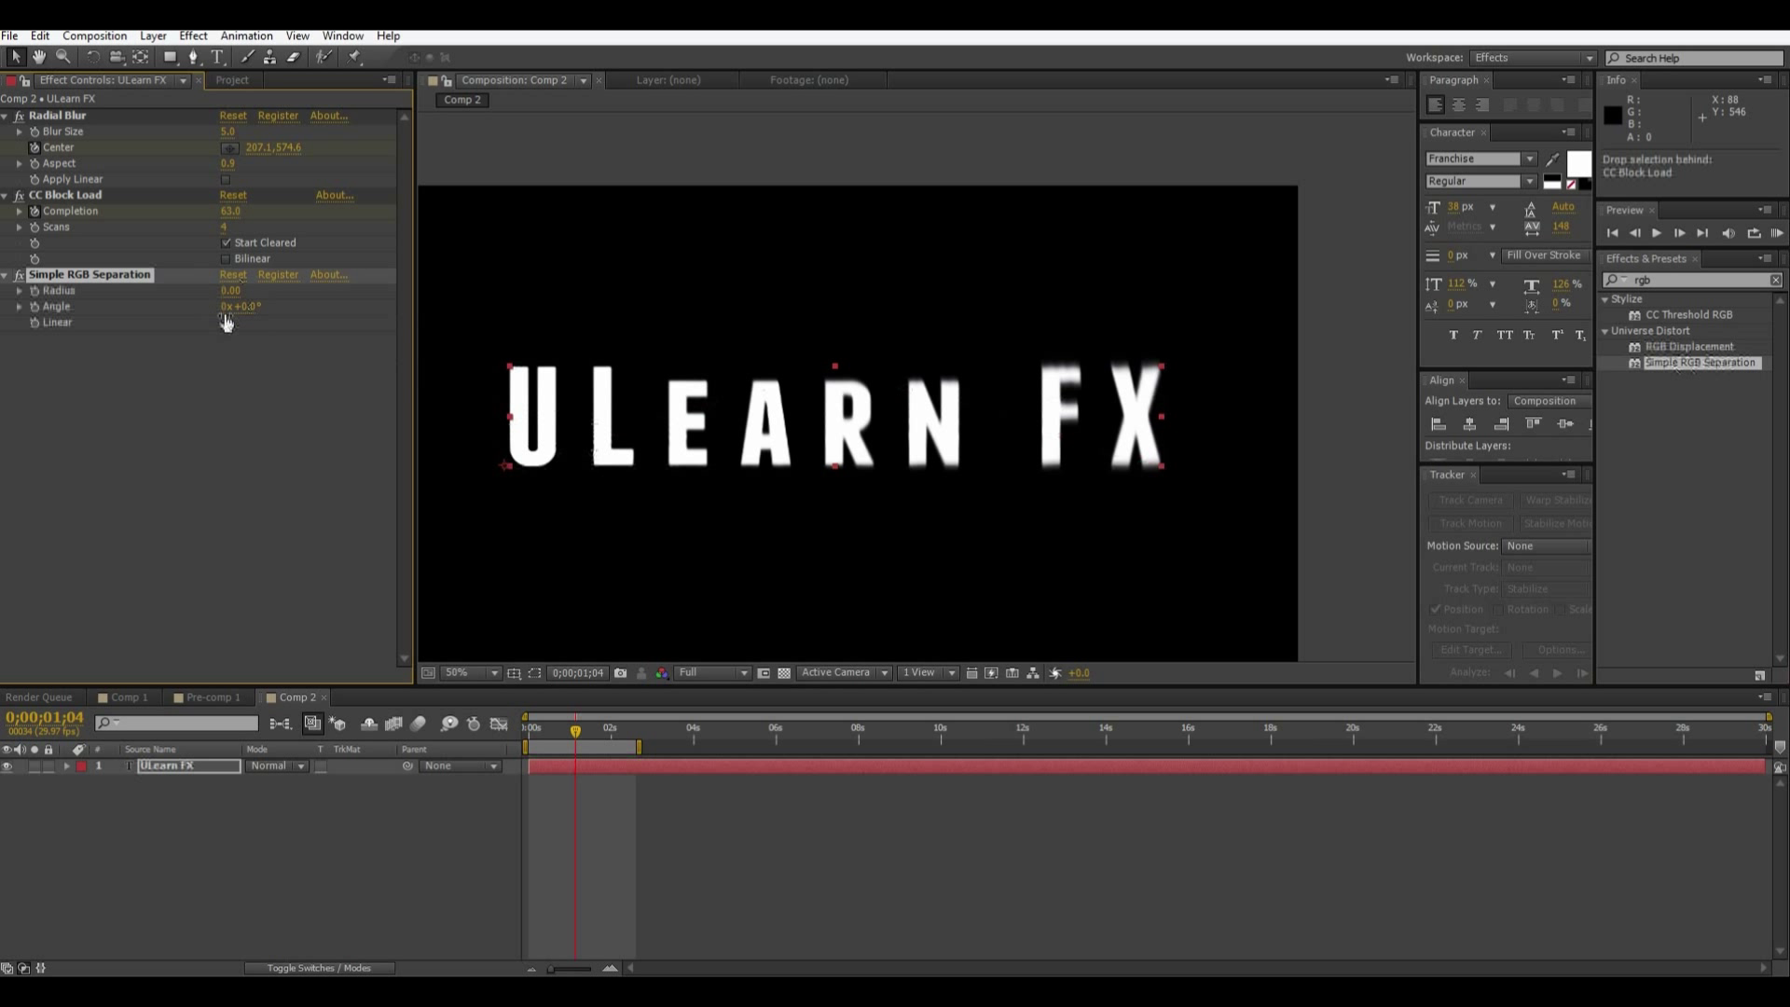
{"action": "mouse_move", "coordinate": [241, 291]}
{"action": "left_mouse_down"}
{"action": "mouse_move", "coordinate": [280, 292]}
{"action": "mouse_move", "coordinate": [220, 295]}
{"action": "left_mouse_up"}
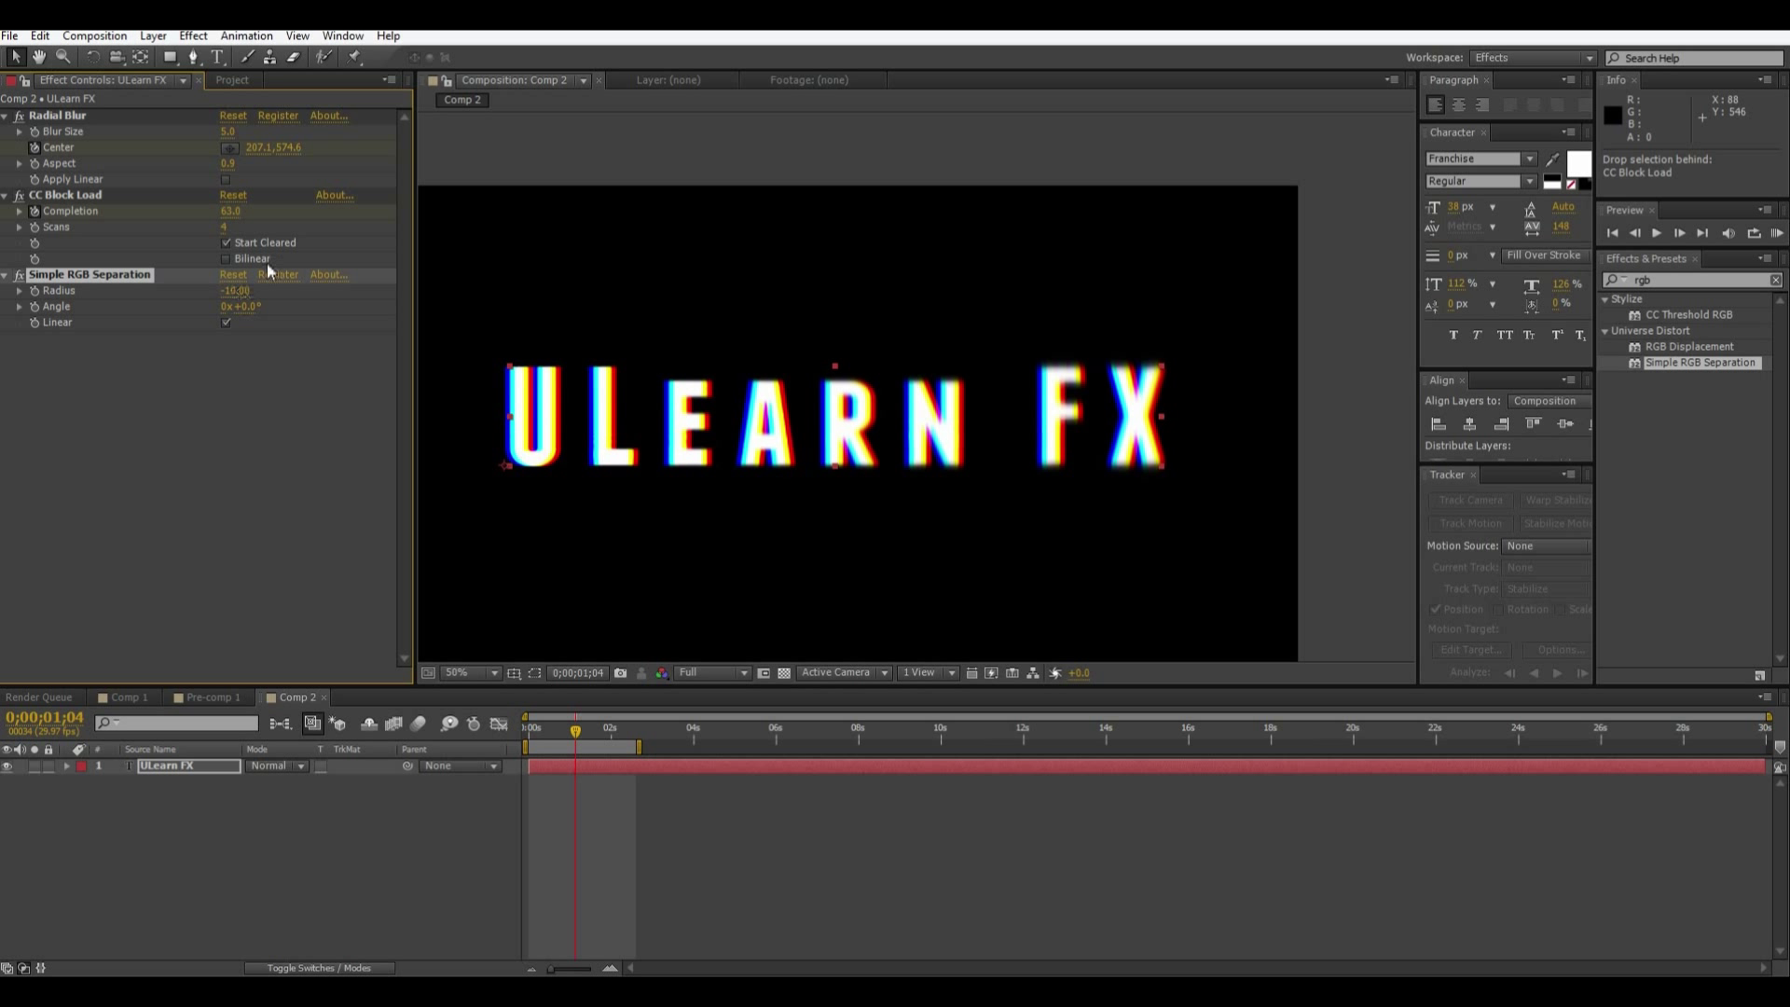
{"action": "left_click", "coordinate": [239, 292]}
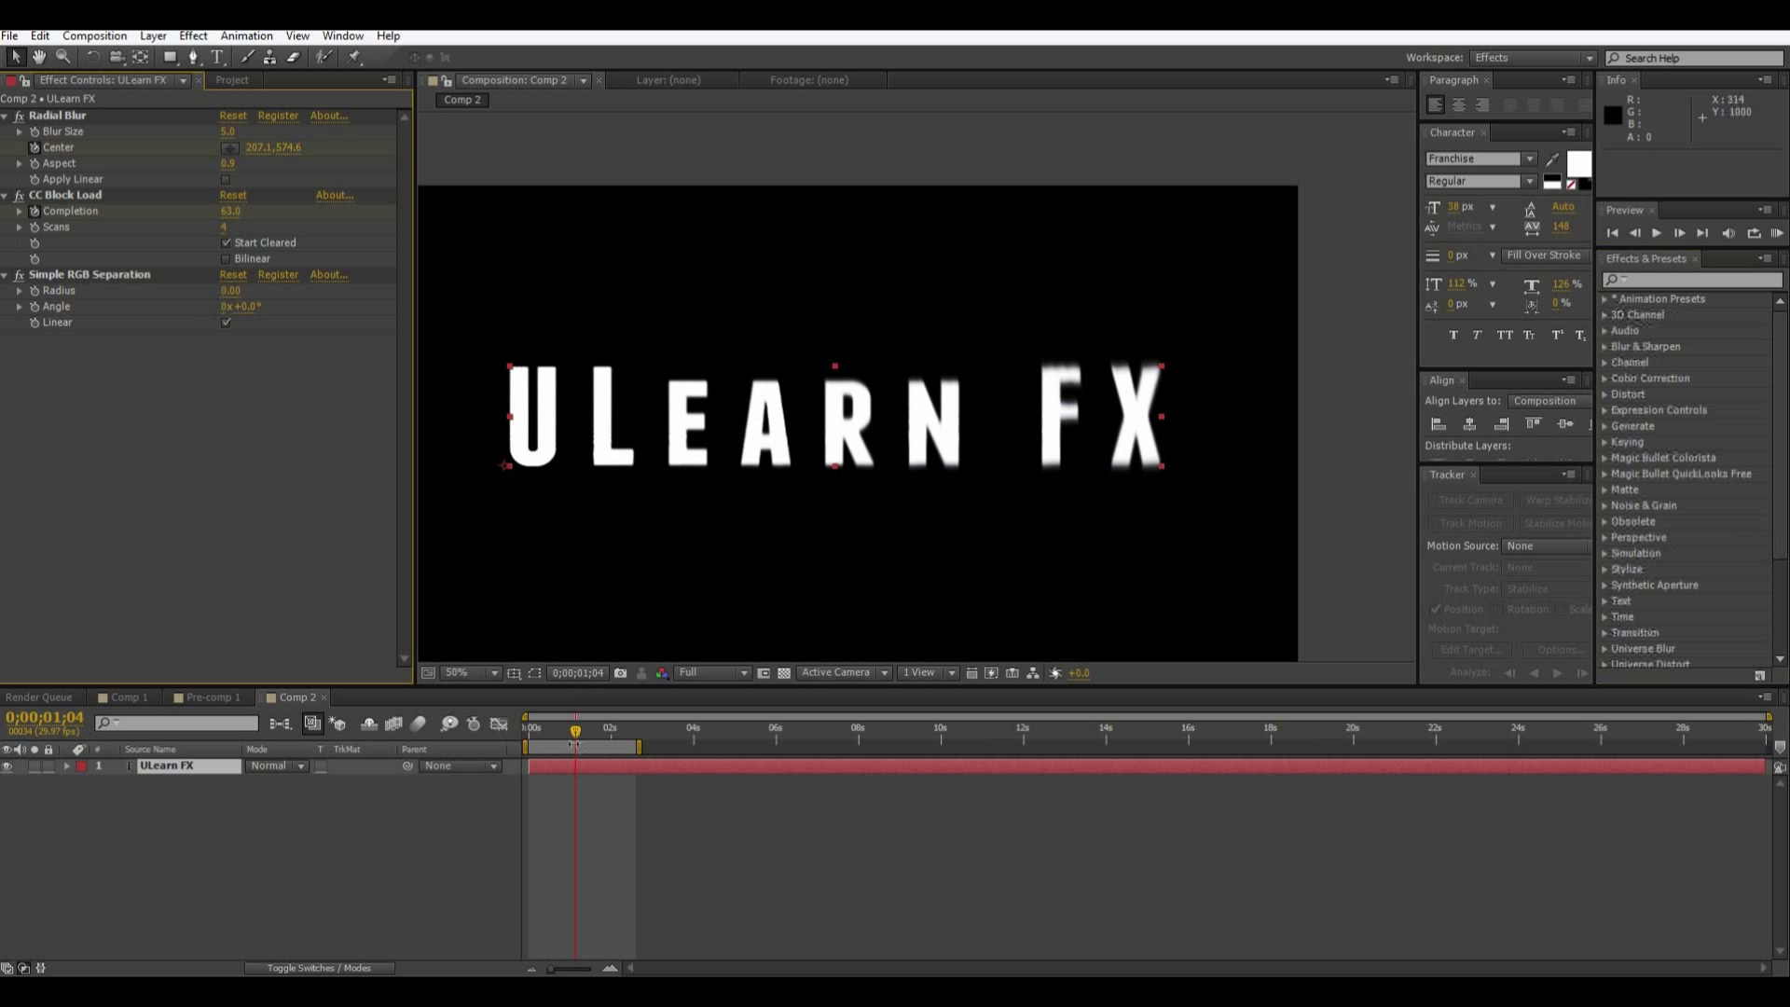
- Return to the first frame, give the Simple RGB Separation Radius the expression wiggle(20,20), and preview the animation
{"action": "left_click_drag", "start_coordinate": [576, 732], "coordinate": [519, 732]}
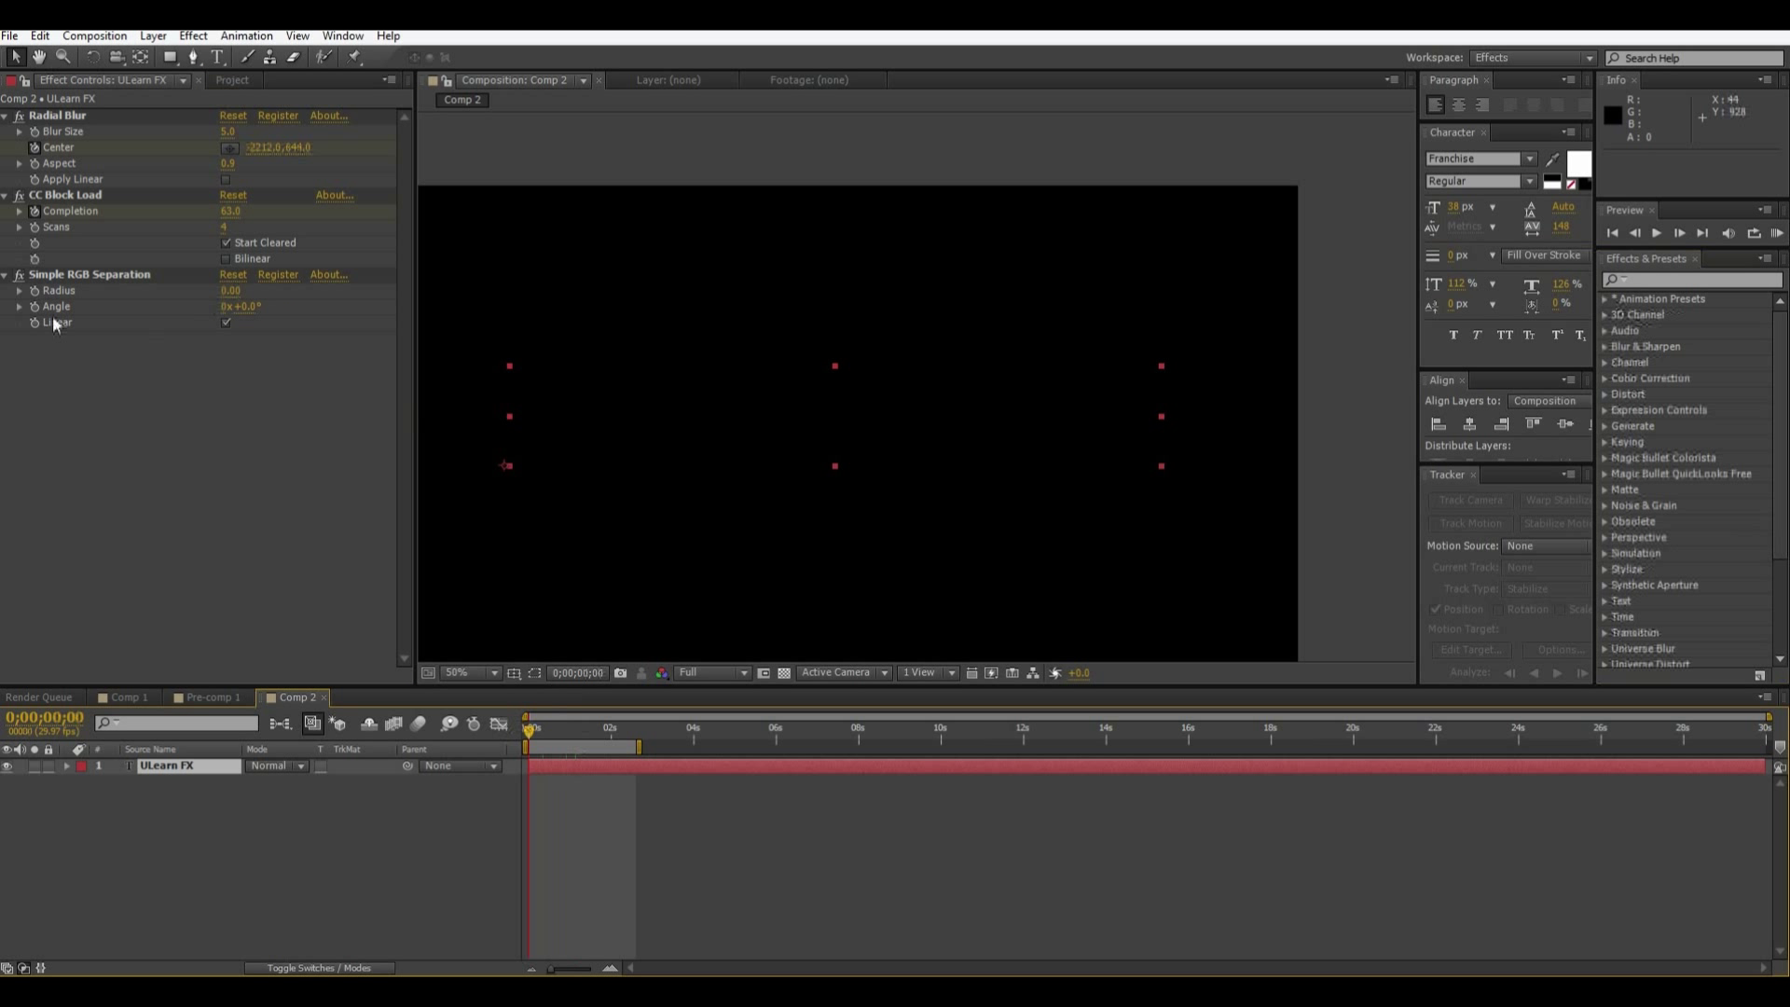
{"action": "left_click", "coordinate": [36, 291], "text": "alt"}
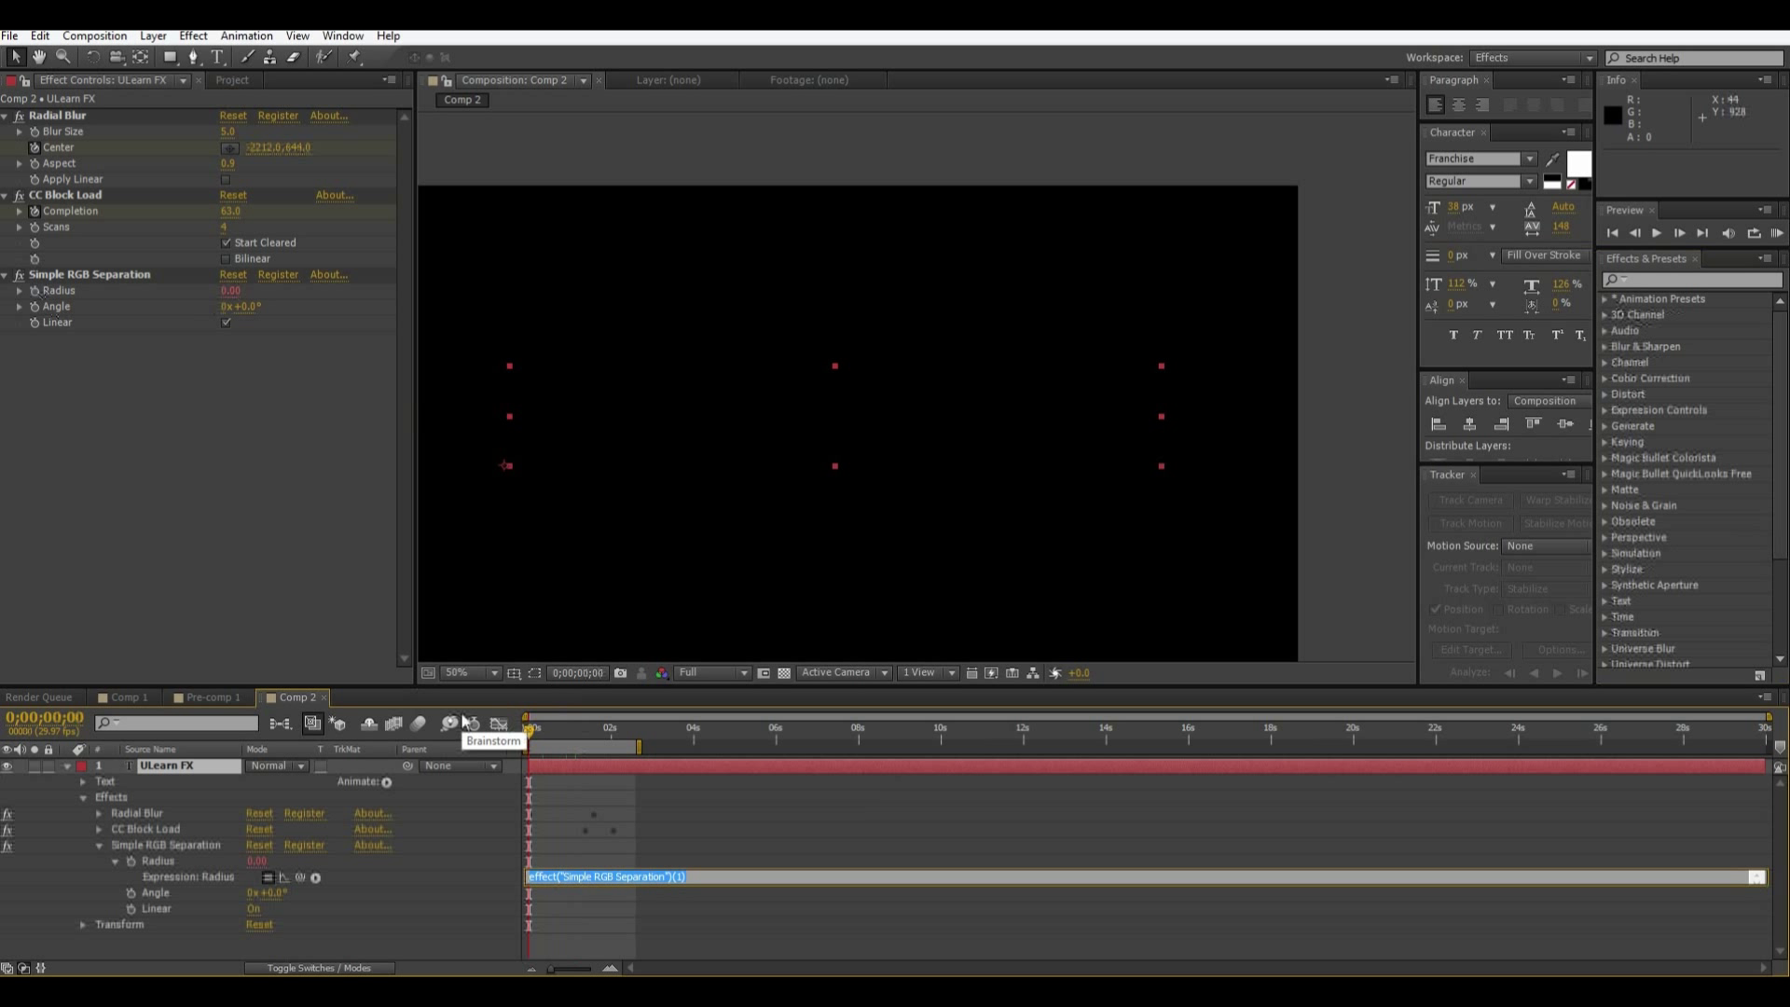
{"action": "type", "text": "wiggle(20,20"}
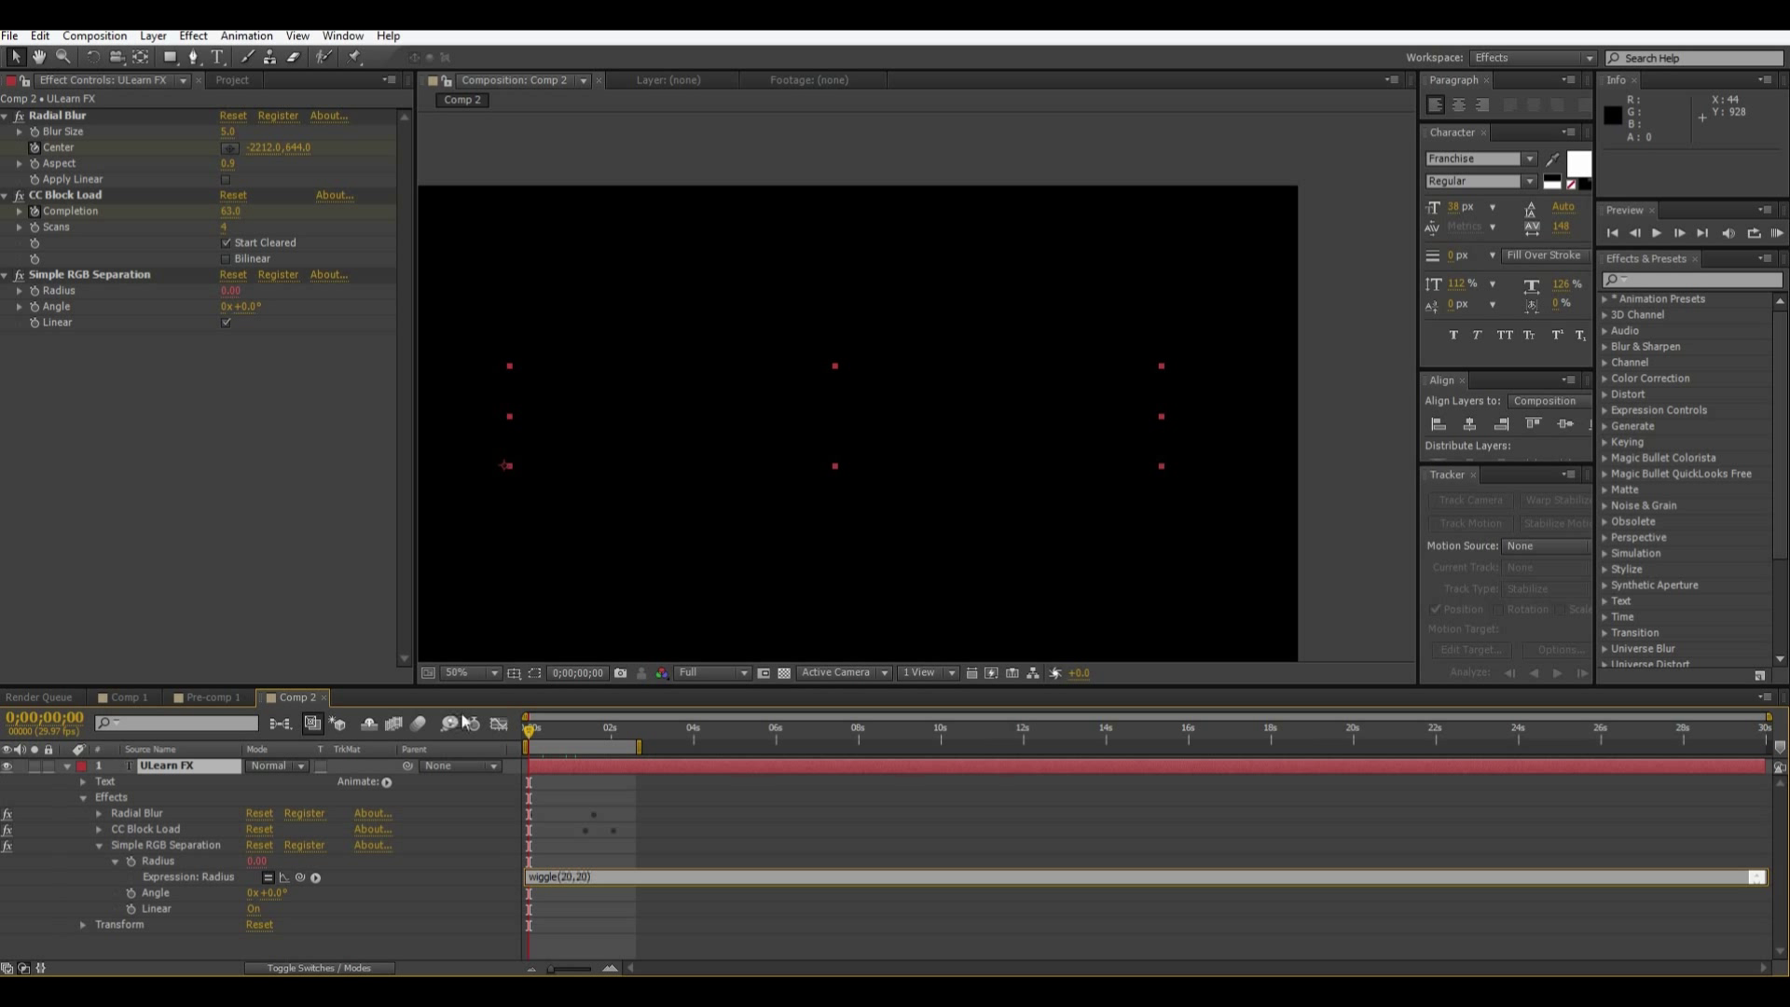
{"action": "left_click", "coordinate": [509, 733]}
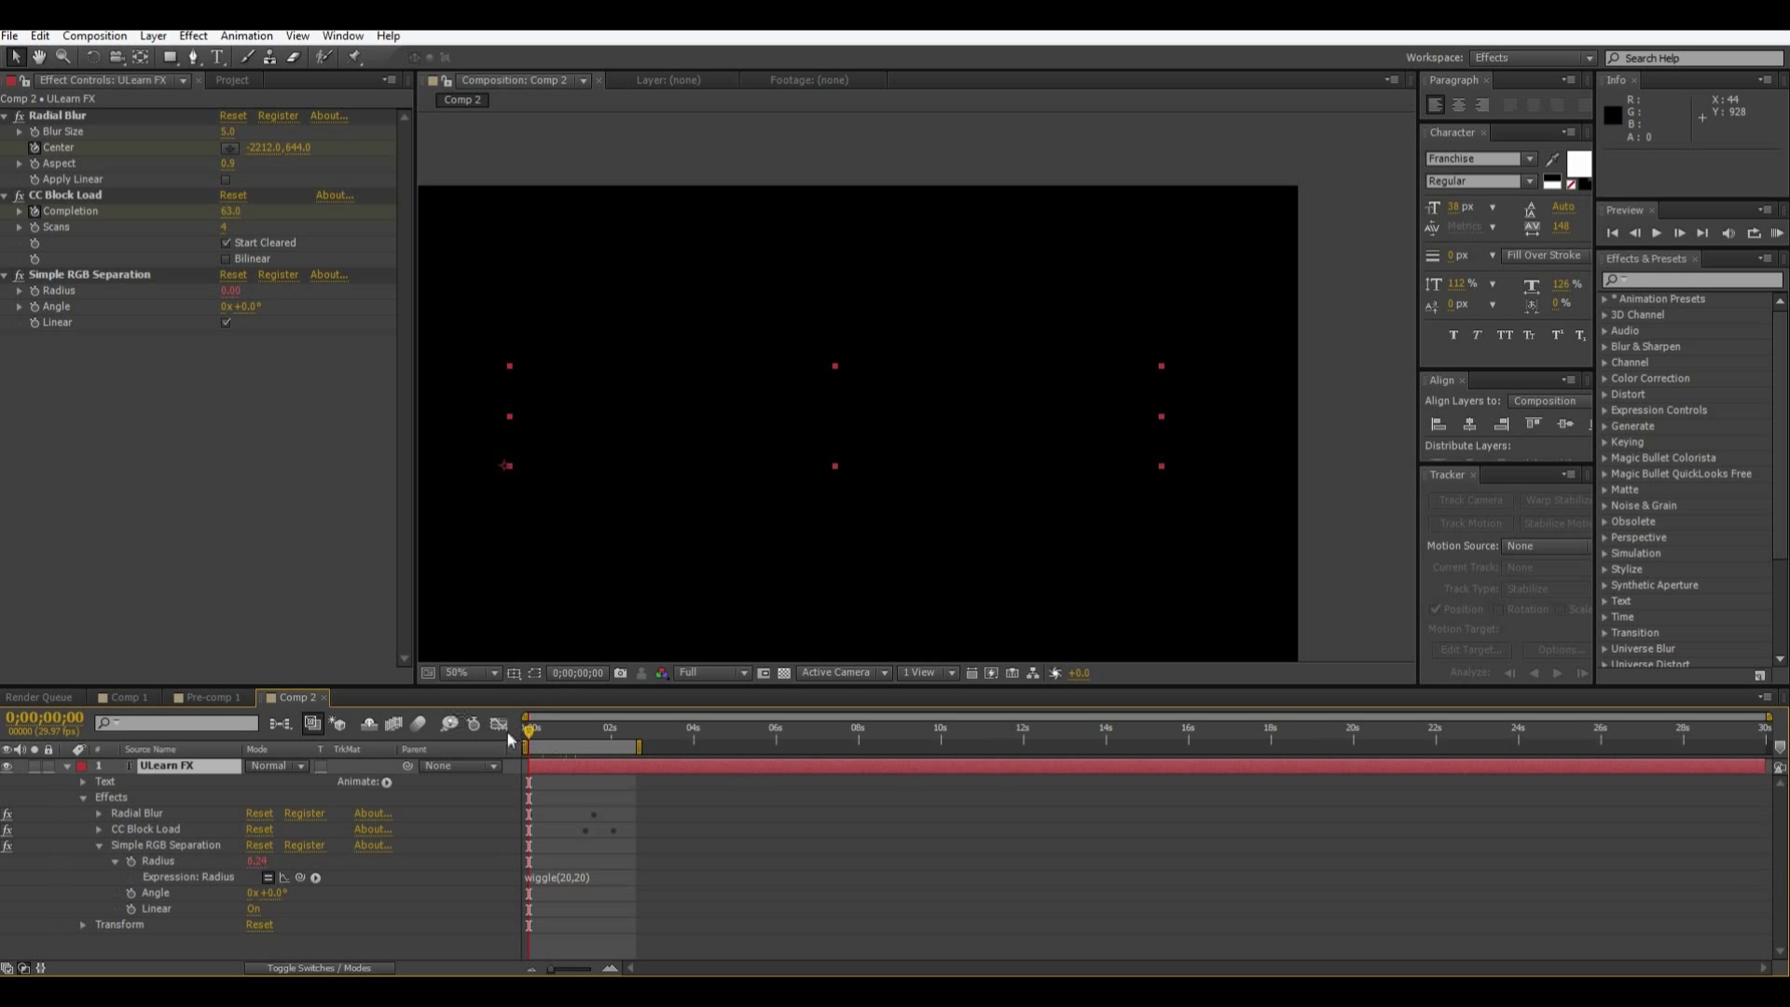
{"action": "key", "text": "space"}
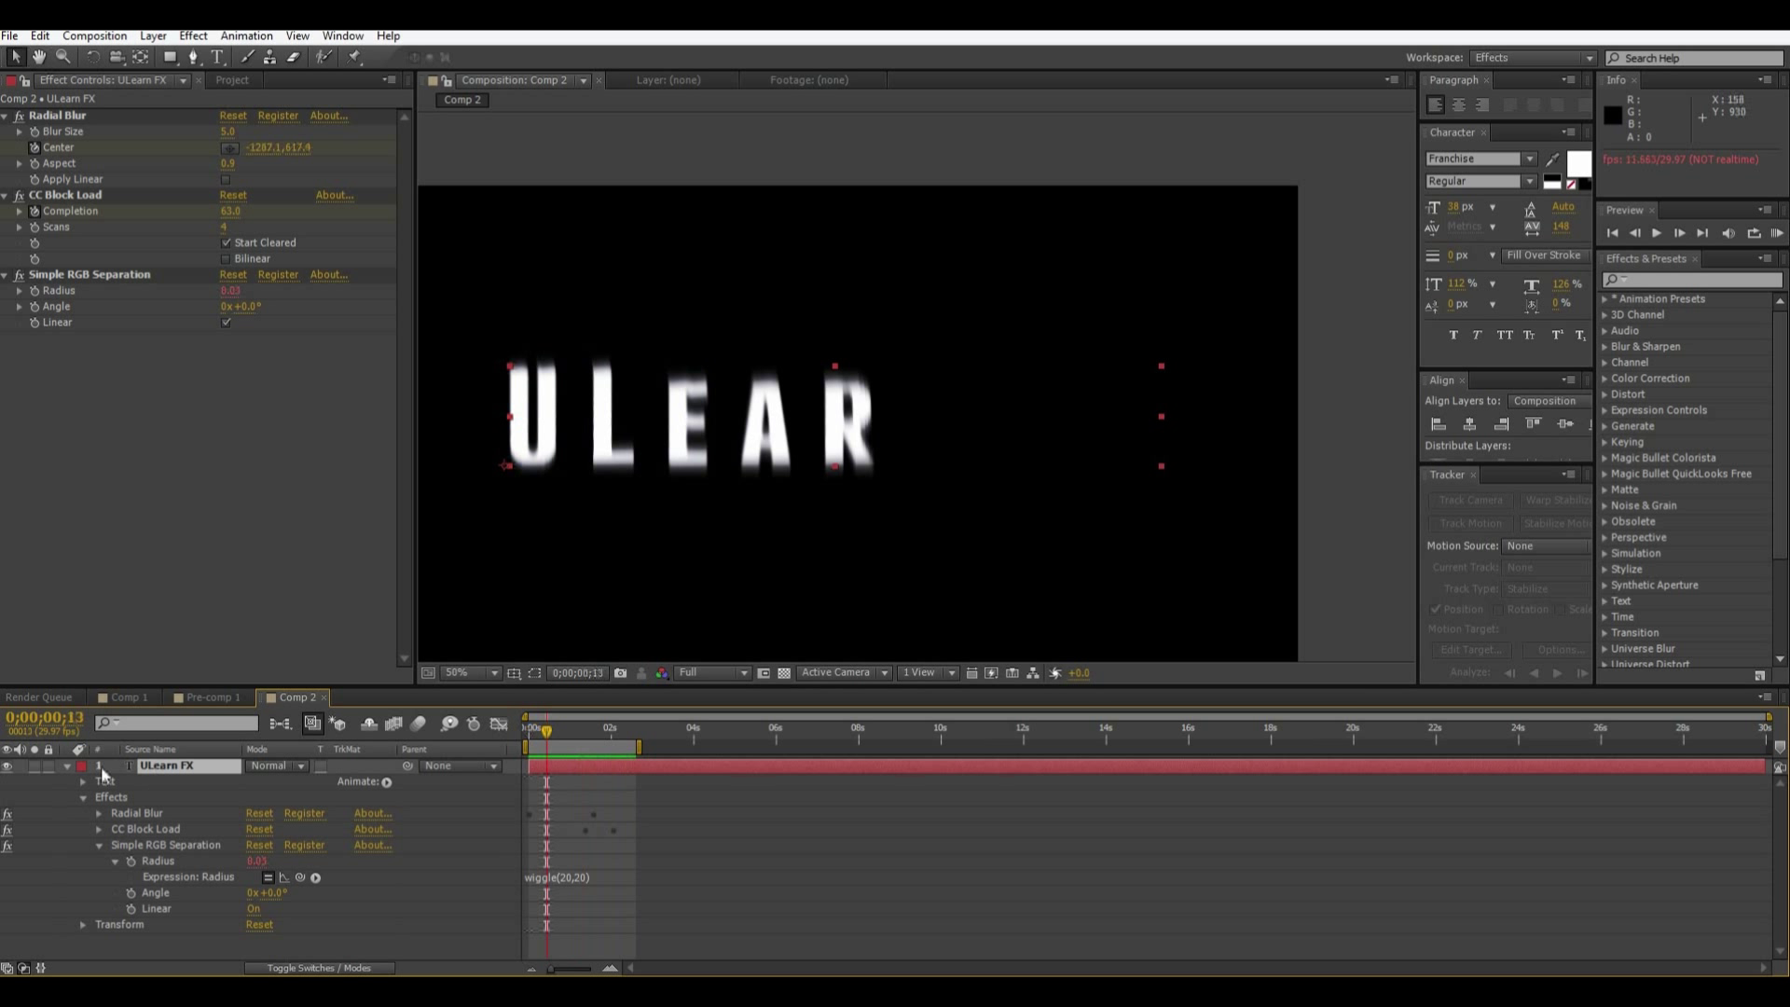
- Duplicate the ULearn FX layer and delete Simple RGB Separation from the copy
{"action": "left_click", "coordinate": [68, 766]}
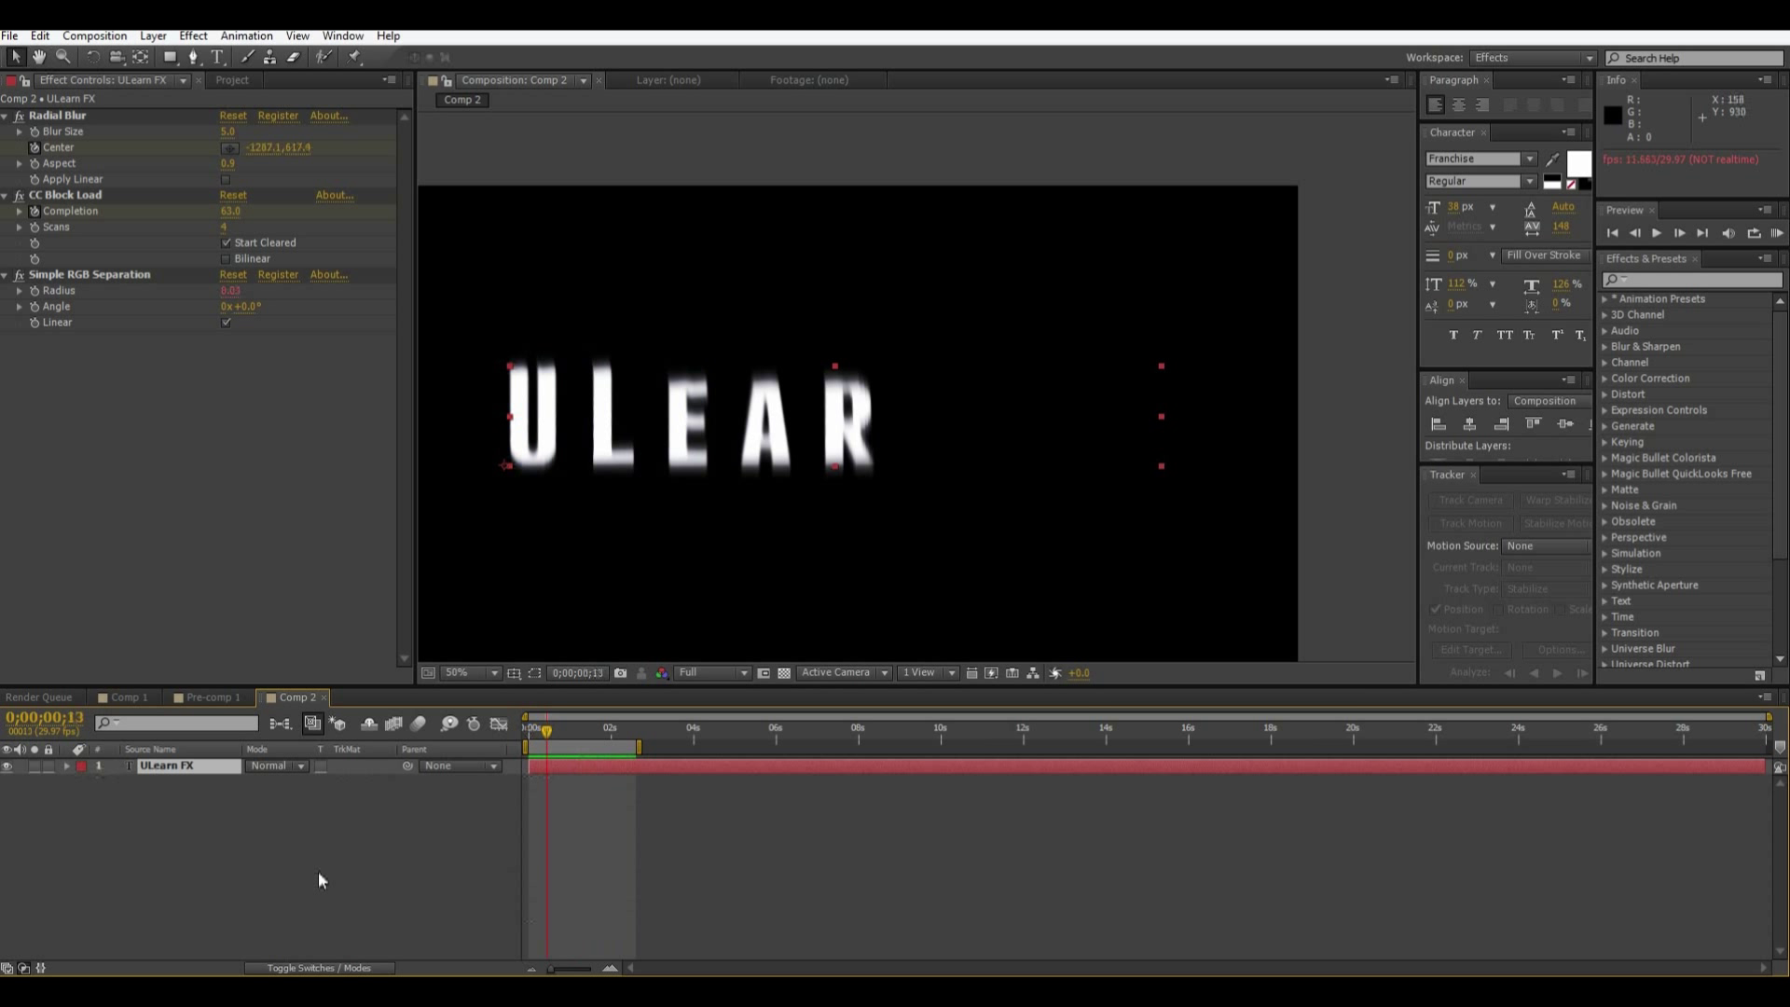
{"action": "key", "text": "ctrl+d"}
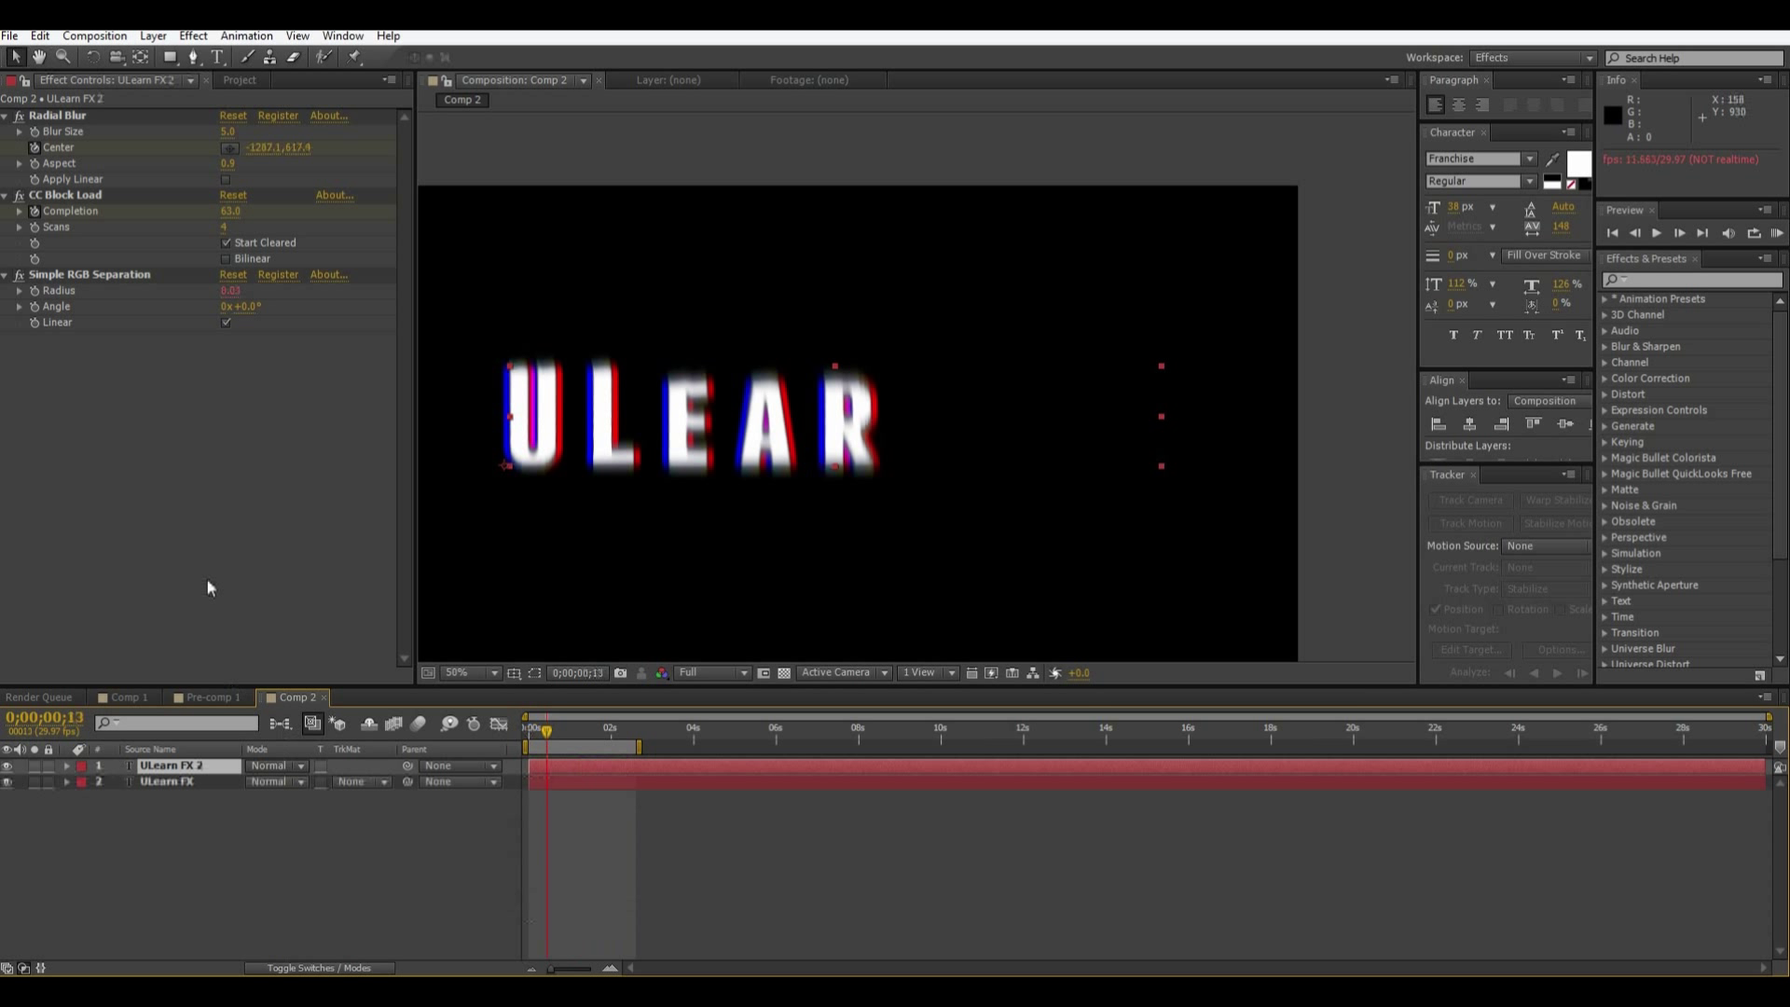
{"action": "left_click", "coordinate": [116, 276]}
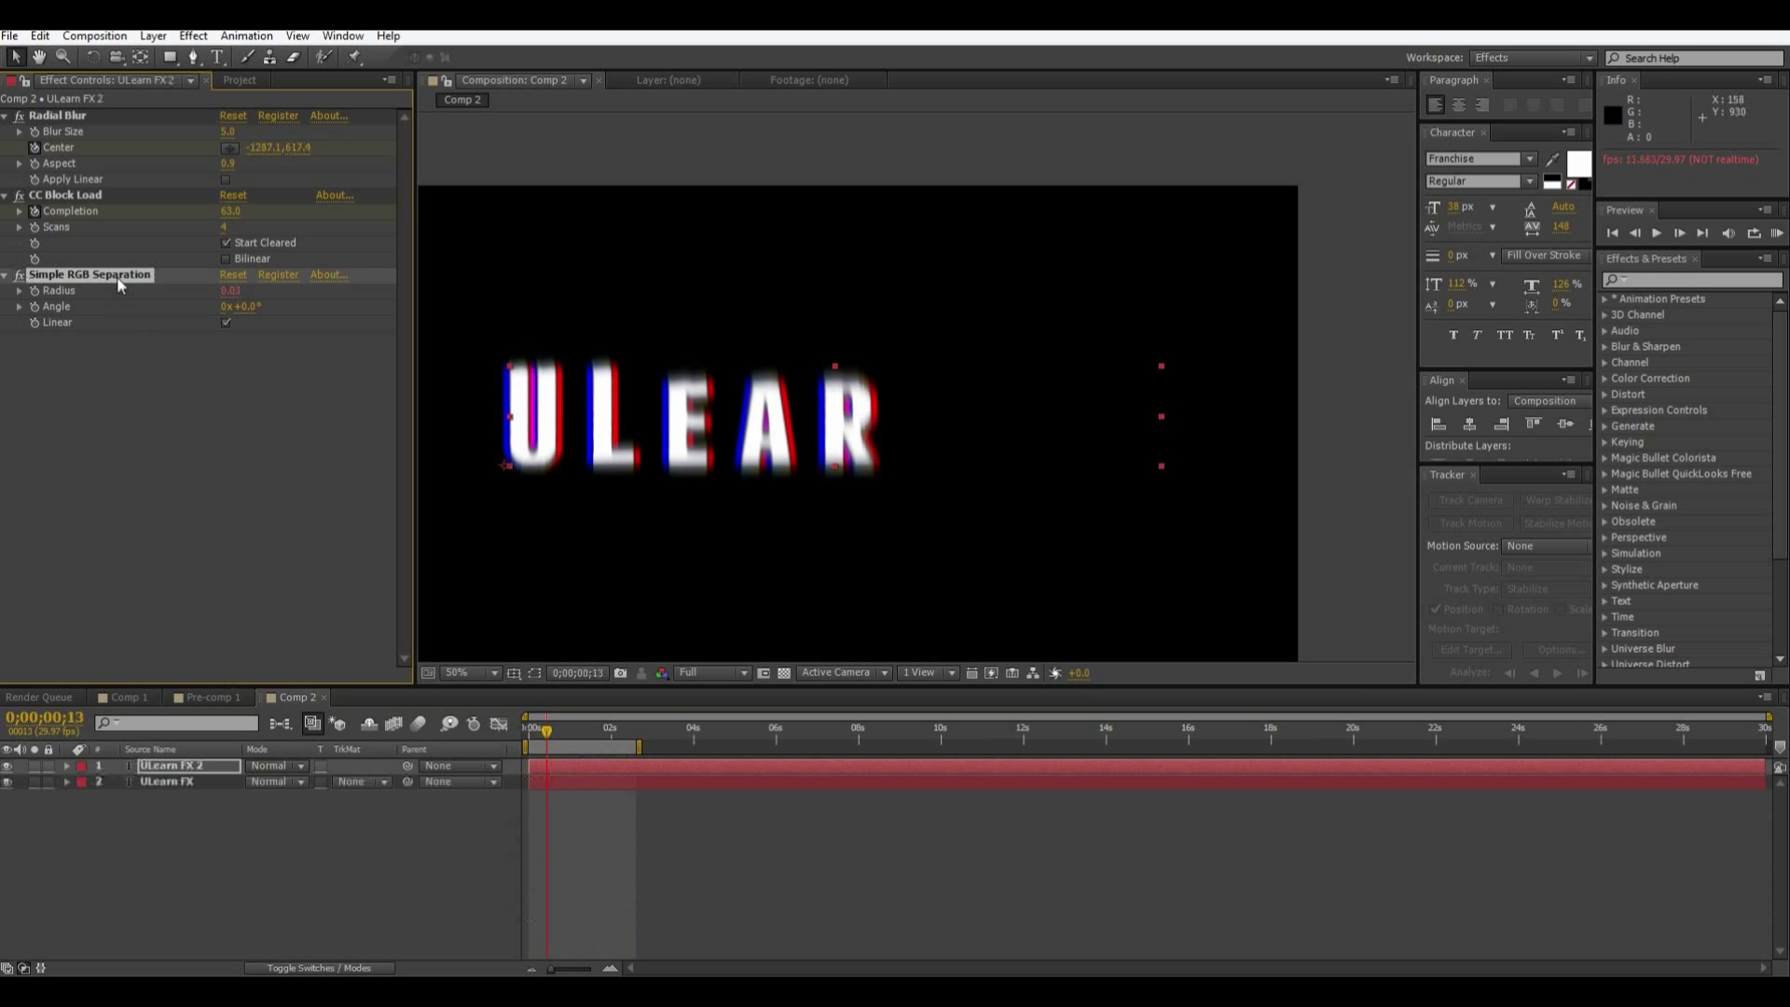
{"action": "key", "text": "Delete"}
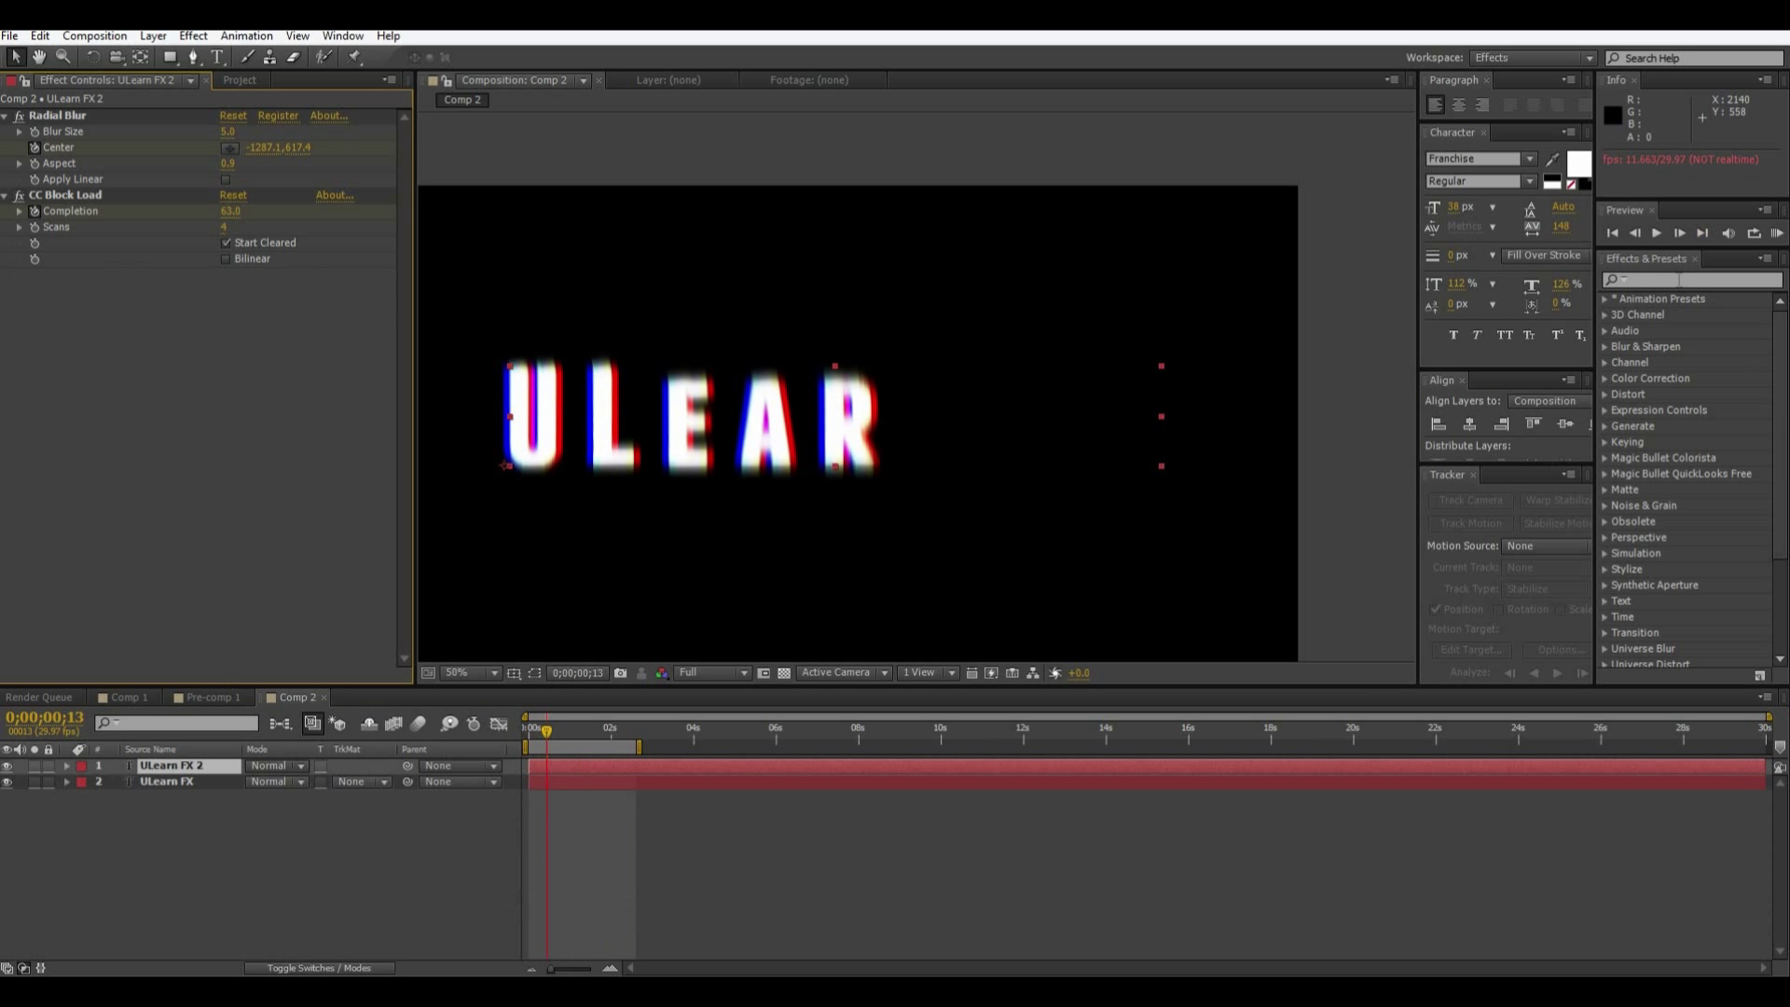
- Move to 0;00;00;20 and set the duplicated title layer's blending mode to Add
{"action": "left_click", "coordinate": [1678, 279]}
{"action": "left_click", "coordinate": [556, 728]}
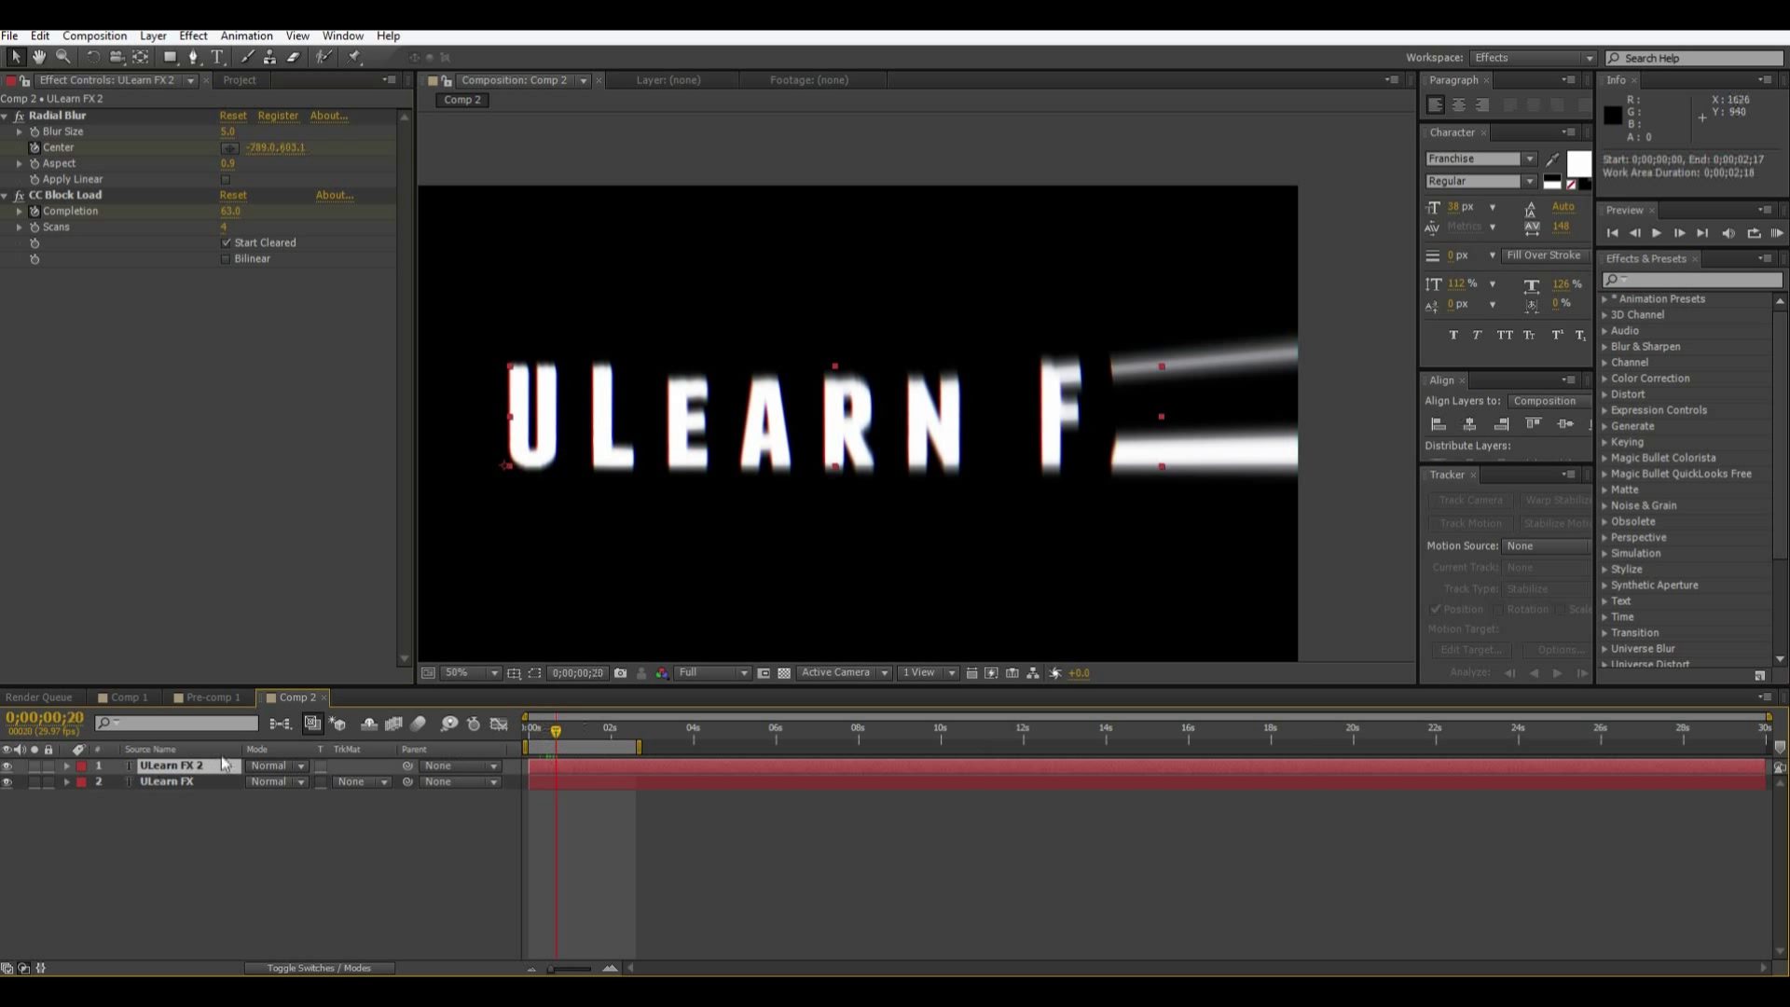
{"action": "left_click", "coordinate": [262, 772]}
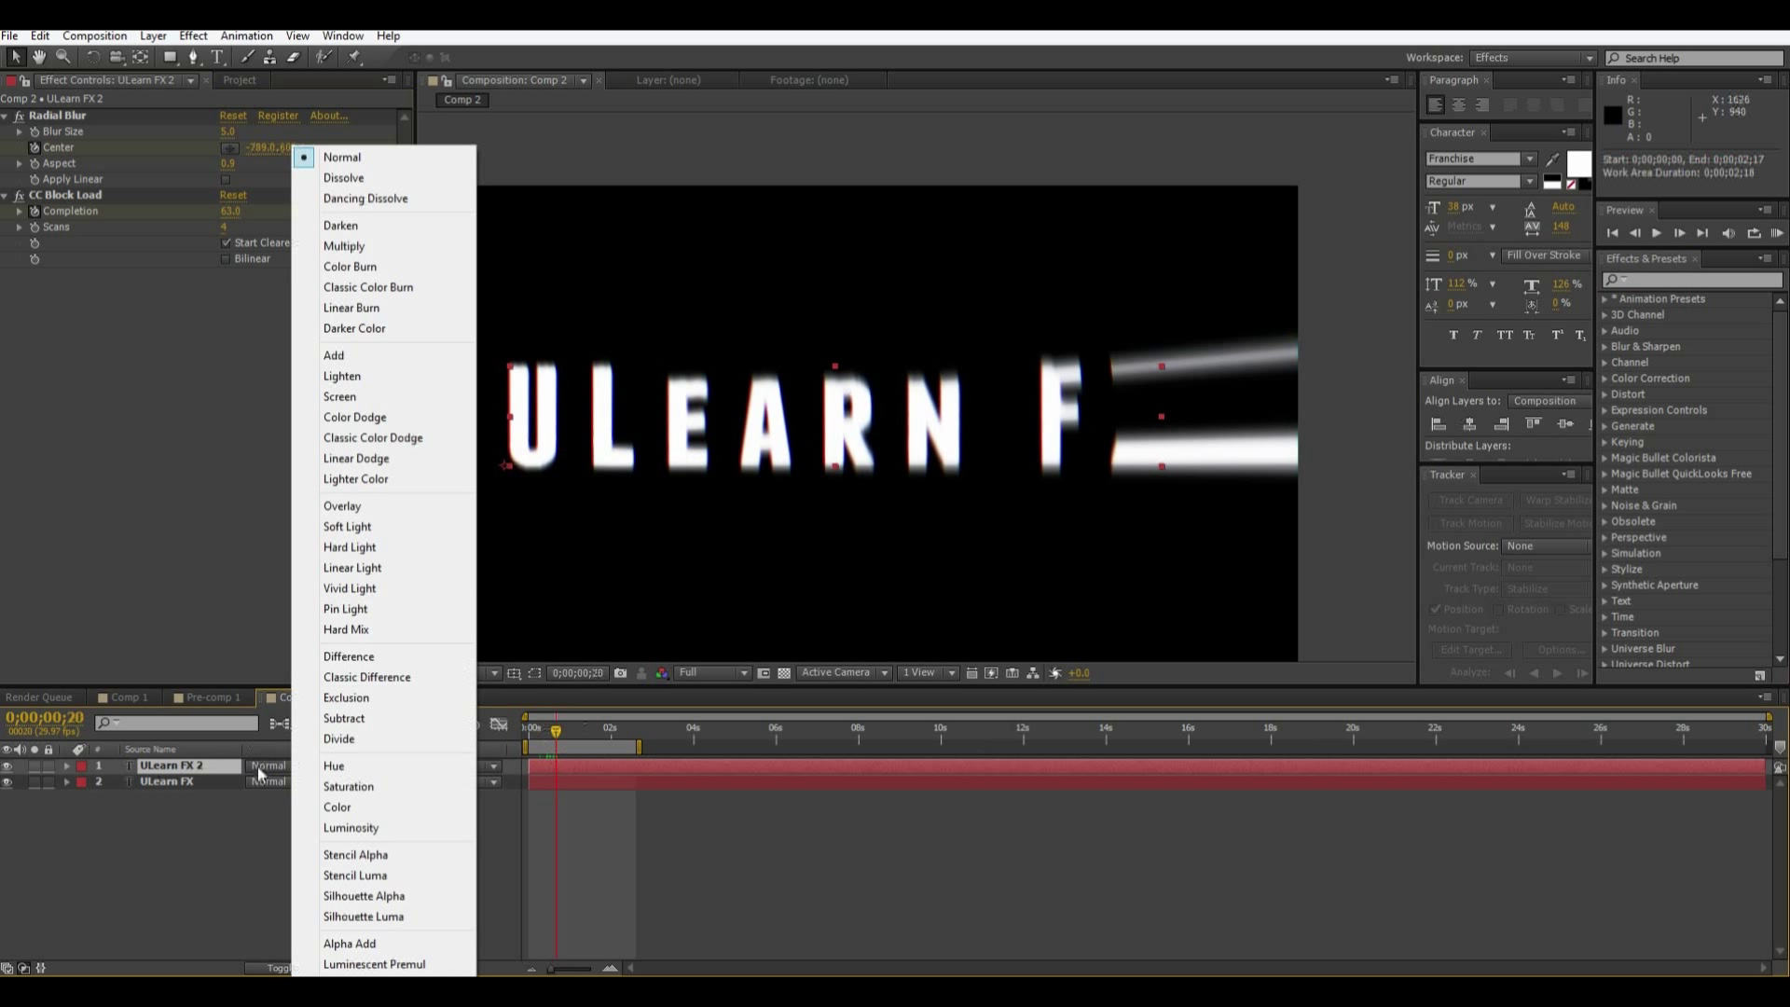
{"action": "left_click", "coordinate": [410, 357]}
- Apply Find Edges with Invert enabled to the duplicated title layer, and hide the original ULearn FX layer
{"action": "left_click", "coordinate": [1673, 278]}
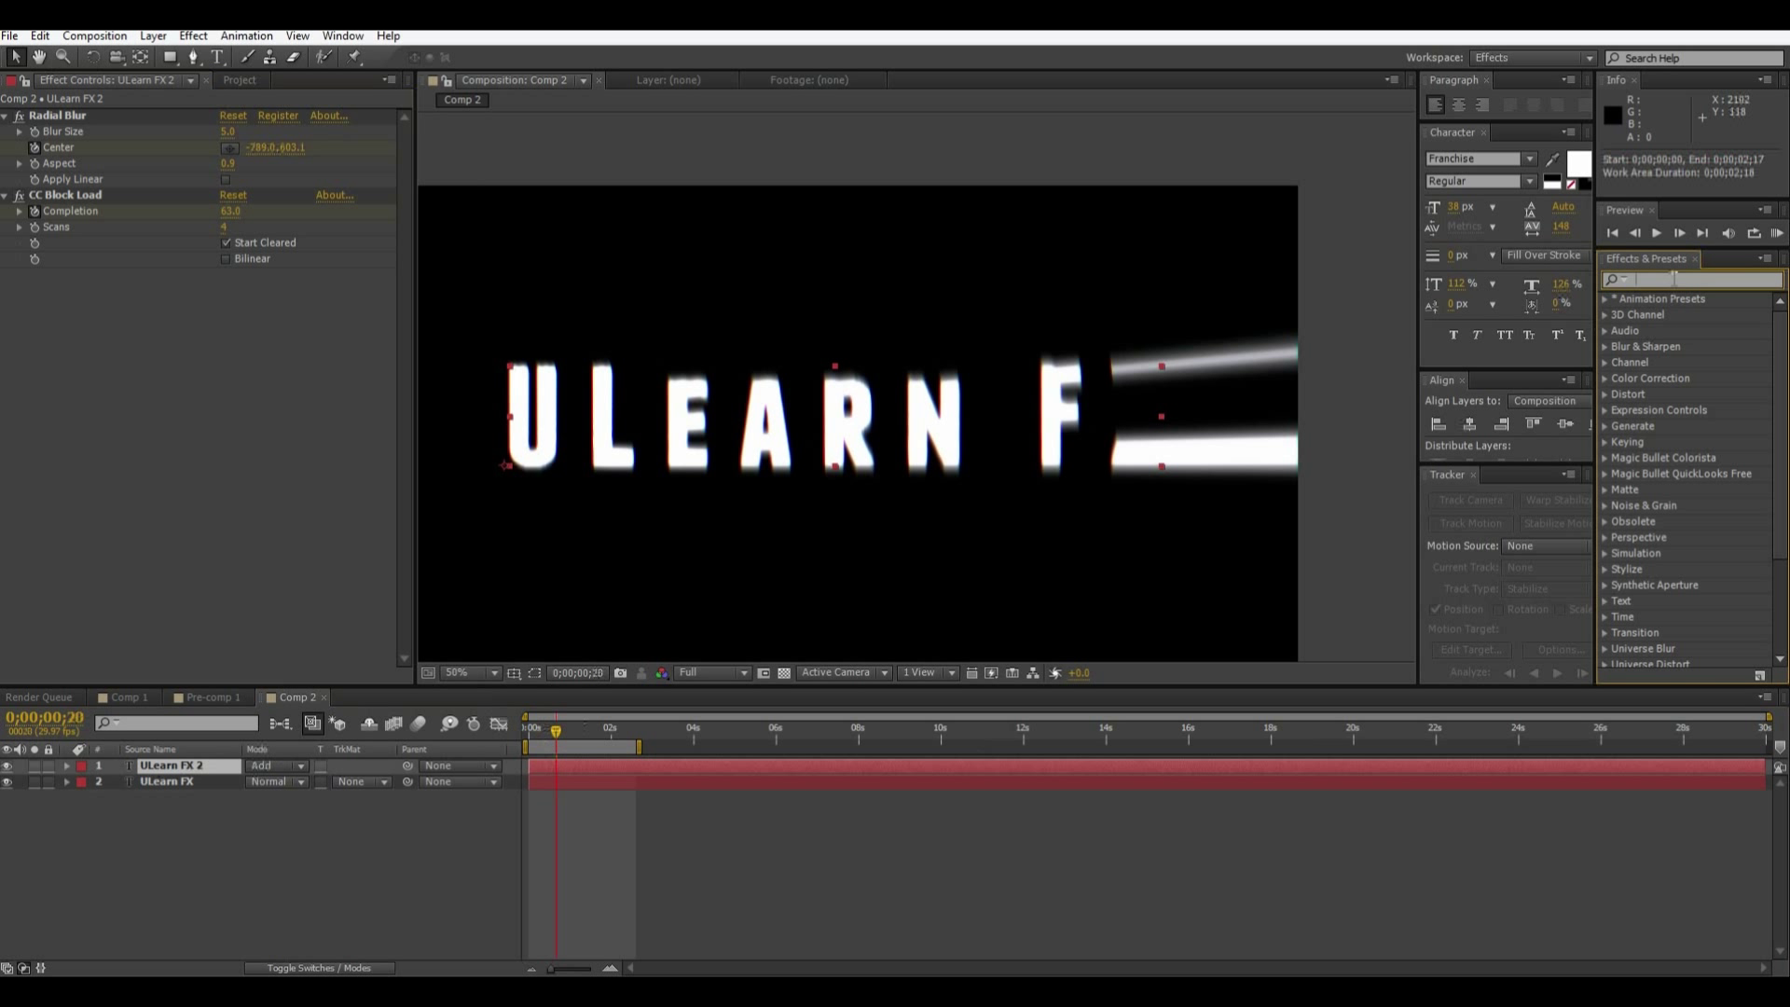
{"action": "type", "text": "find"}
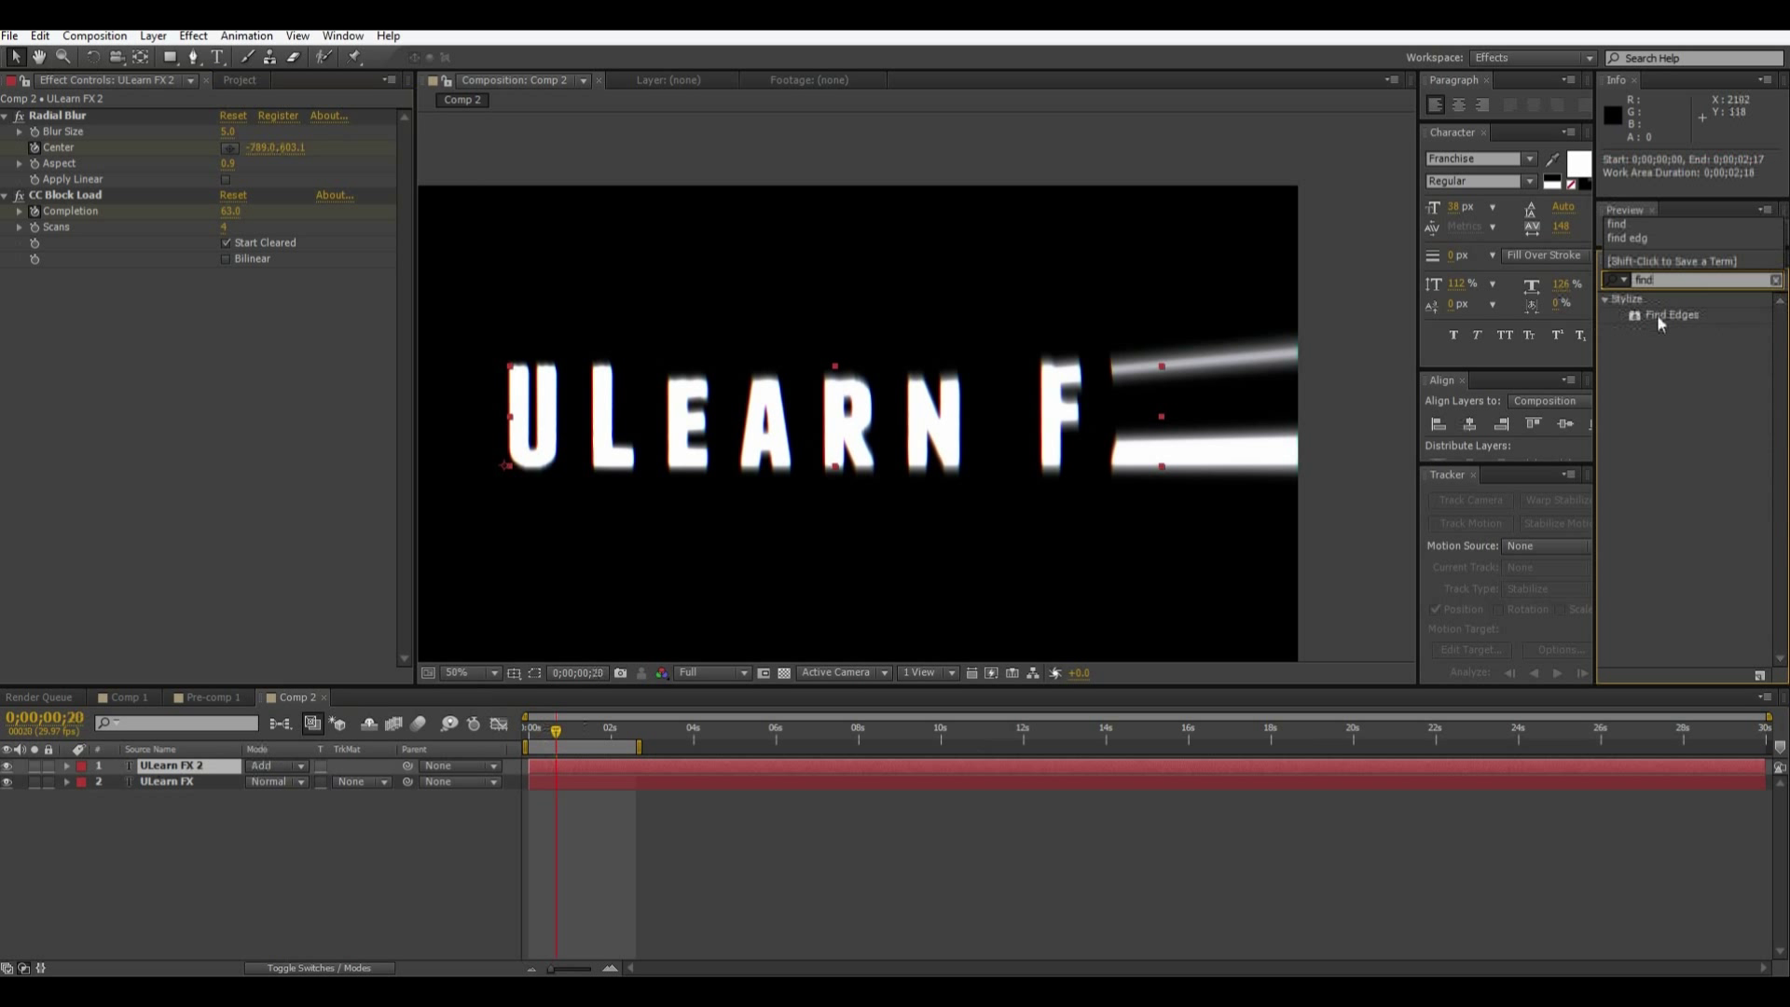
{"action": "left_click_drag", "start_coordinate": [1660, 323], "coordinate": [111, 335]}
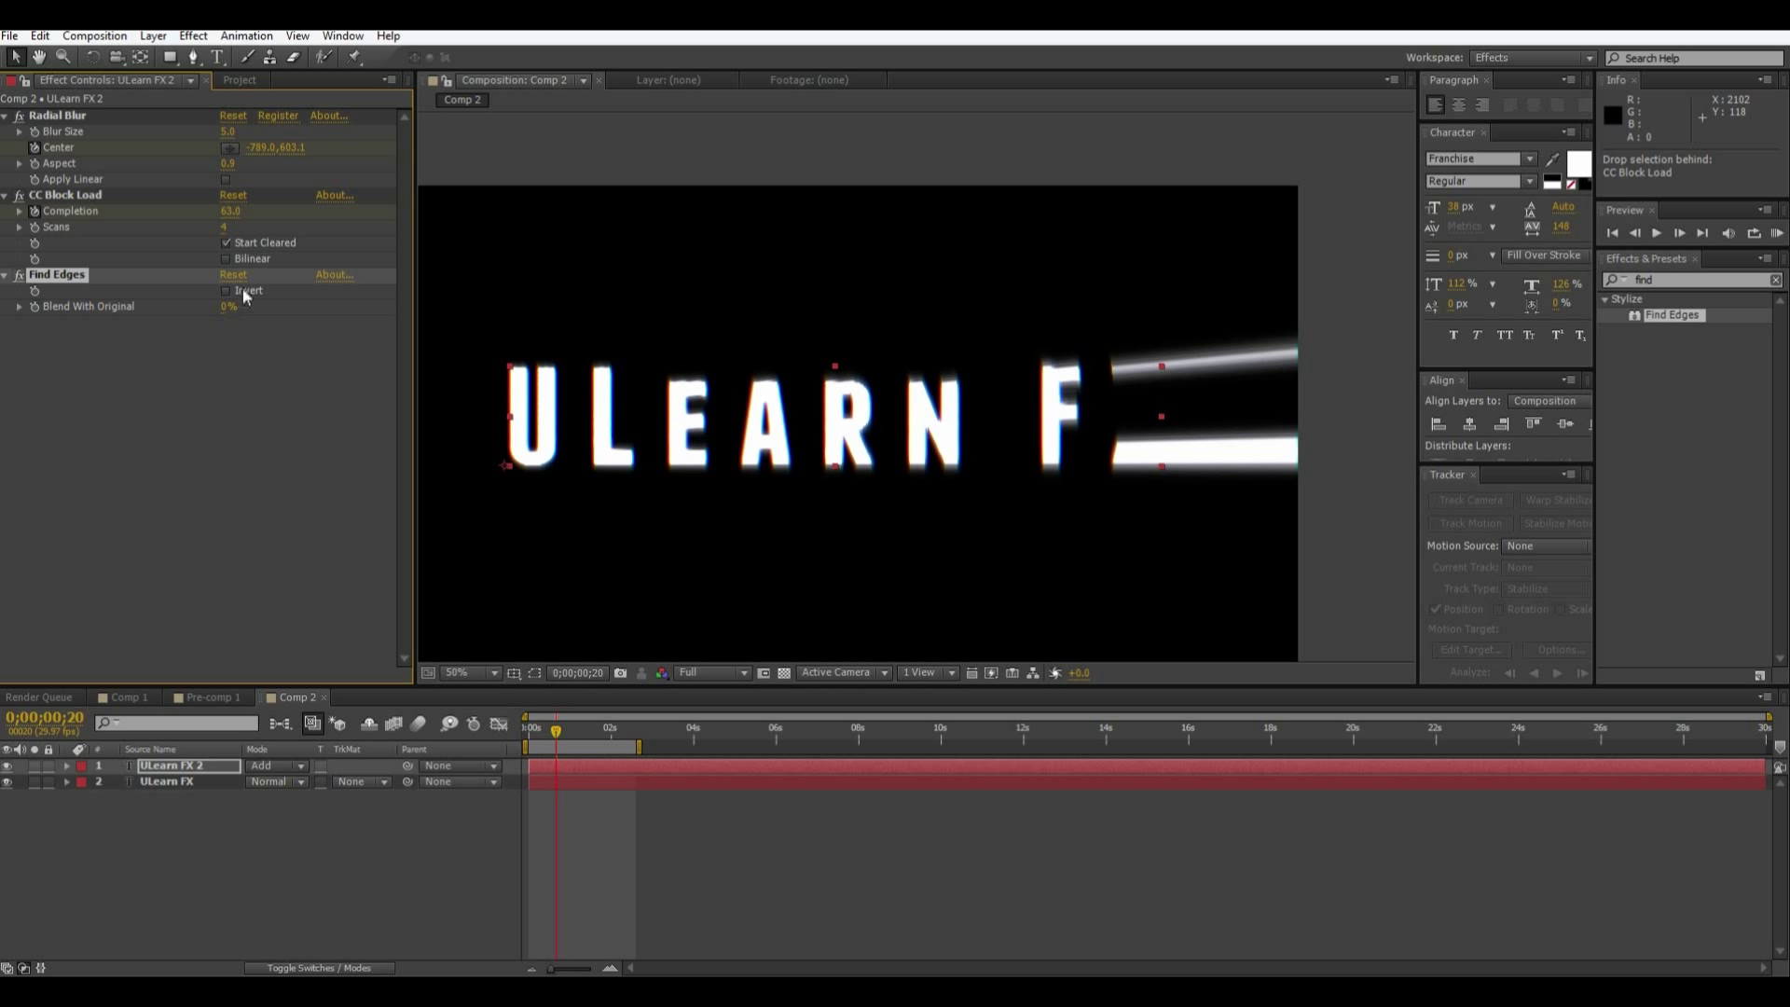
{"action": "left_click", "coordinate": [226, 290]}
{"action": "left_click", "coordinate": [8, 782]}
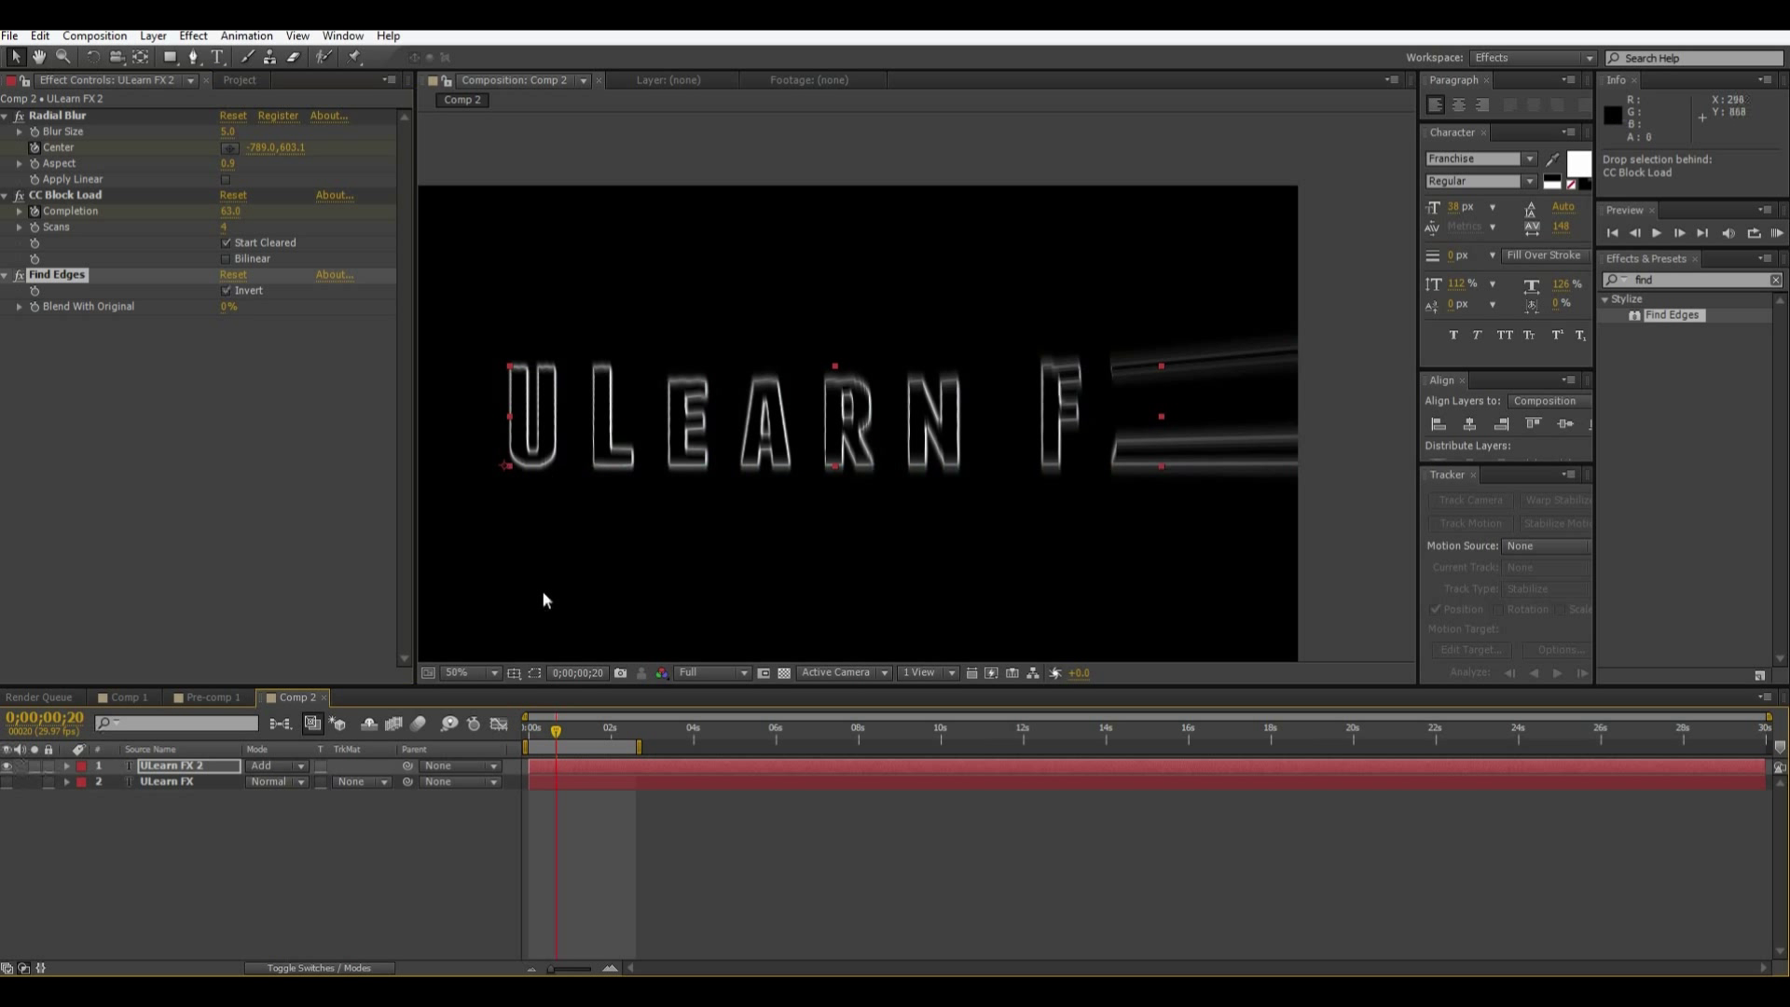
- Move to 0;00;00;18 and apply the Streak Blur effect to the duplicated title after Find Edges
{"action": "key", "text": "comma"}
{"action": "mouse_move", "coordinate": [555, 732]}
{"action": "left_mouse_down"}
{"action": "mouse_move", "coordinate": [533, 737]}
{"action": "mouse_move", "coordinate": [566, 760]}
{"action": "mouse_move", "coordinate": [550, 760]}
{"action": "left_mouse_up"}
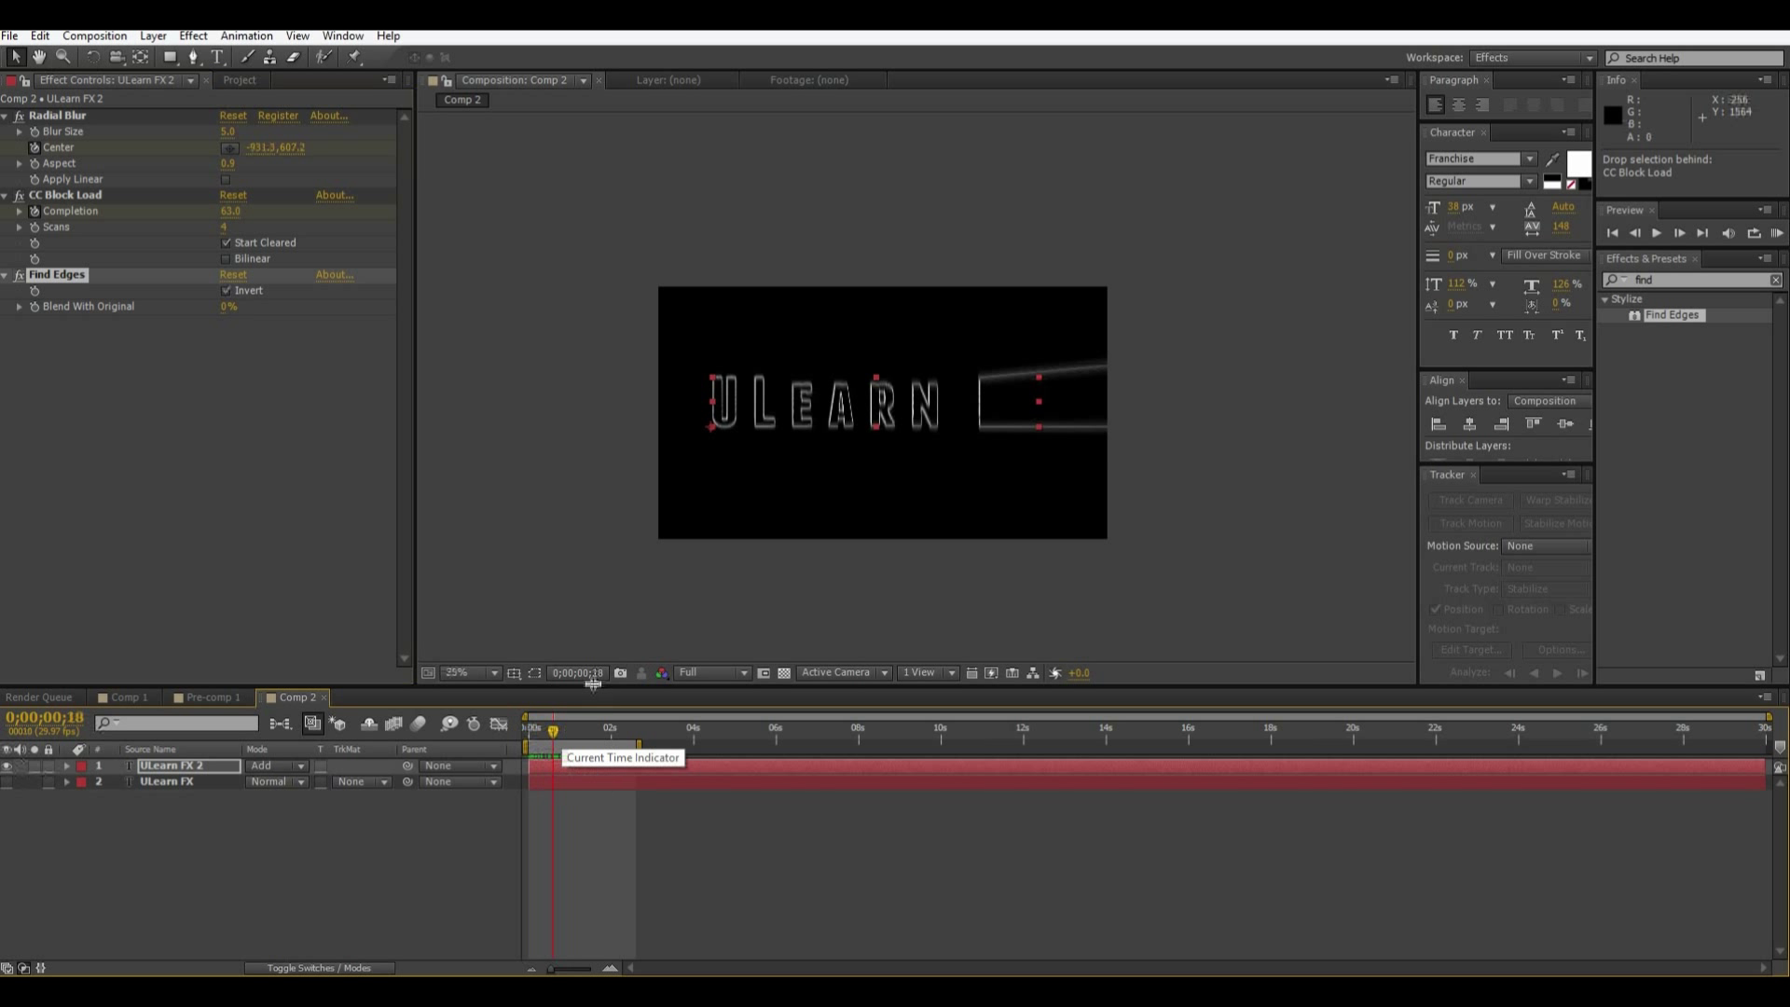
{"action": "left_click", "coordinate": [1685, 280]}
{"action": "type", "text": "streak"}
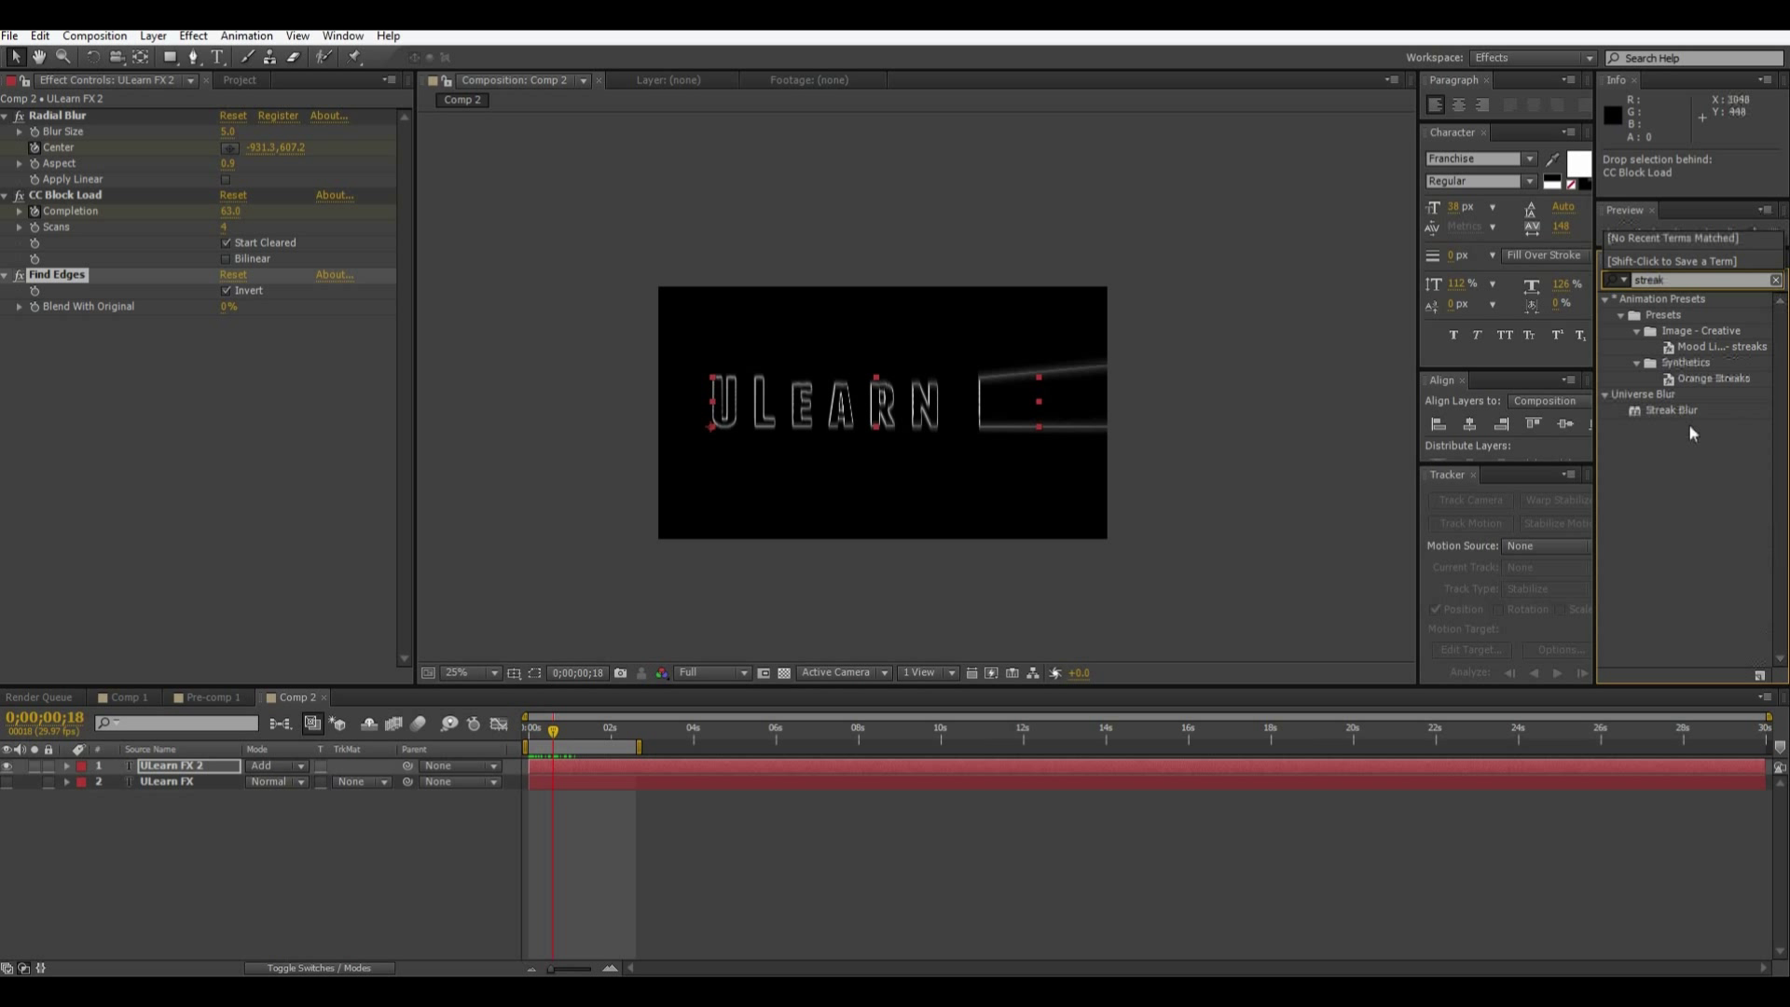
{"action": "mouse_move", "coordinate": [1672, 410]}
{"action": "left_mouse_down"}
{"action": "mouse_move", "coordinate": [1303, 440]}
{"action": "mouse_move", "coordinate": [121, 443]}
{"action": "mouse_move", "coordinate": [121, 427]}
{"action": "left_mouse_up"}
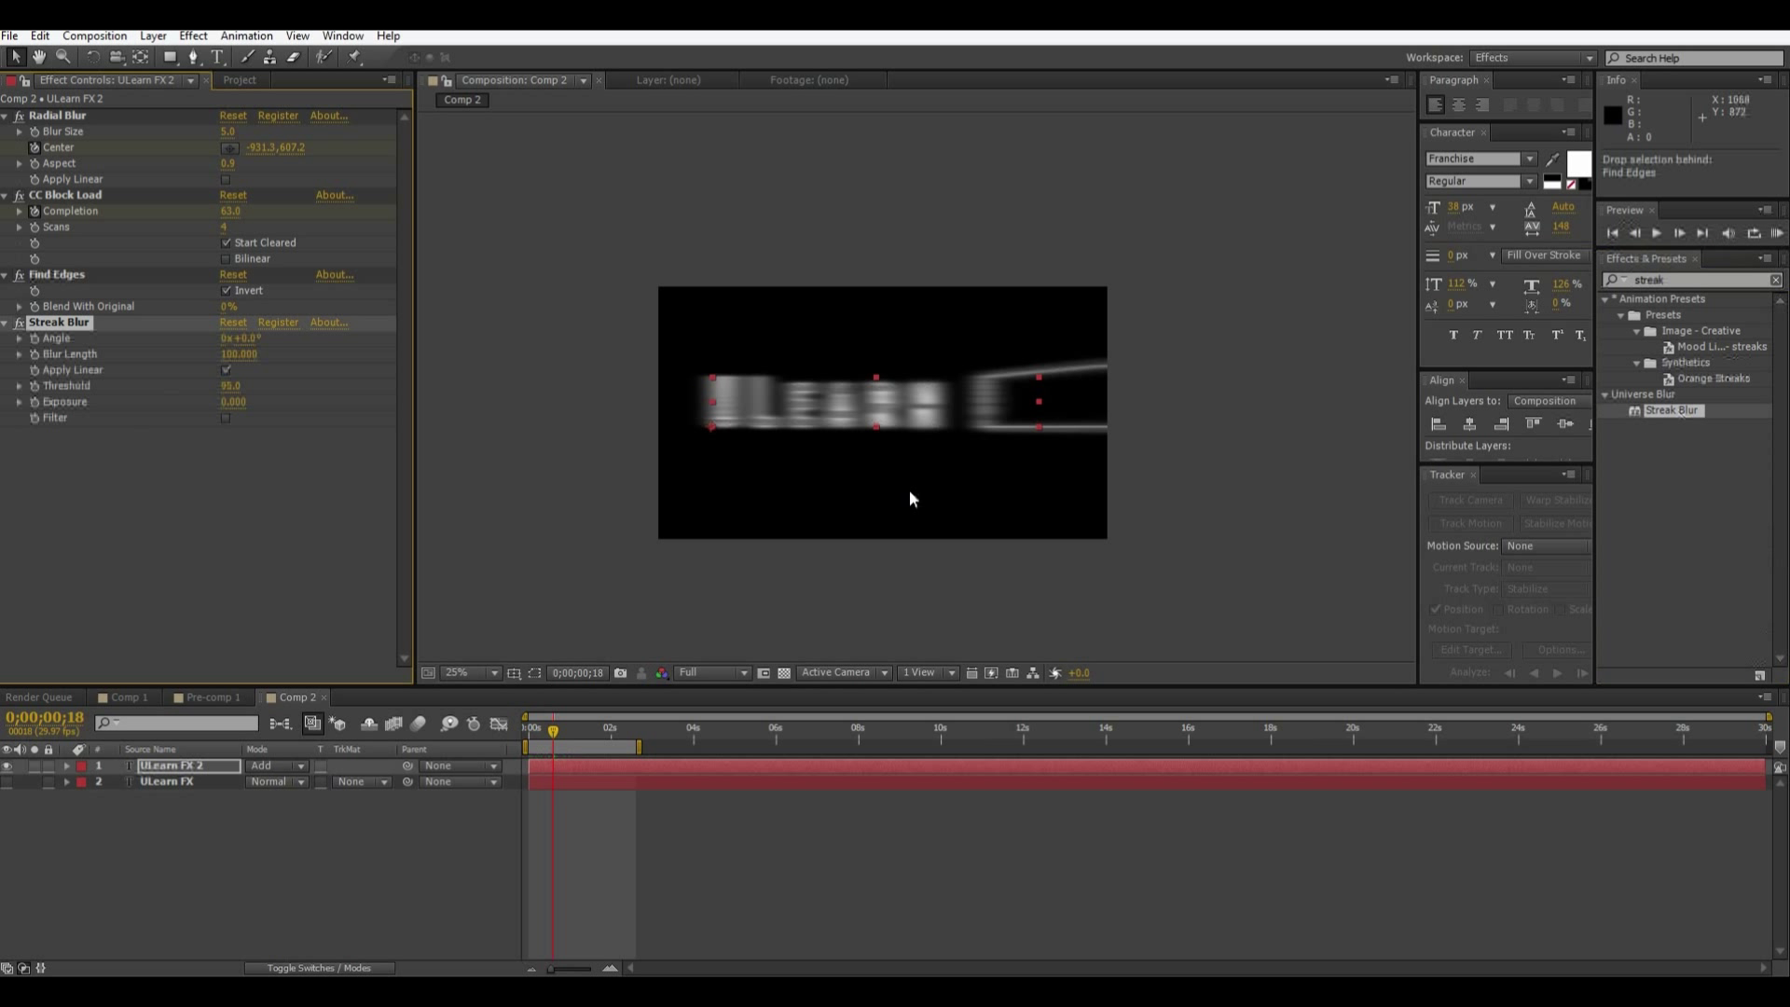
{"action": "scroll", "coordinate": [910, 499], "scroll_direction": "up", "scroll_amount": 2}
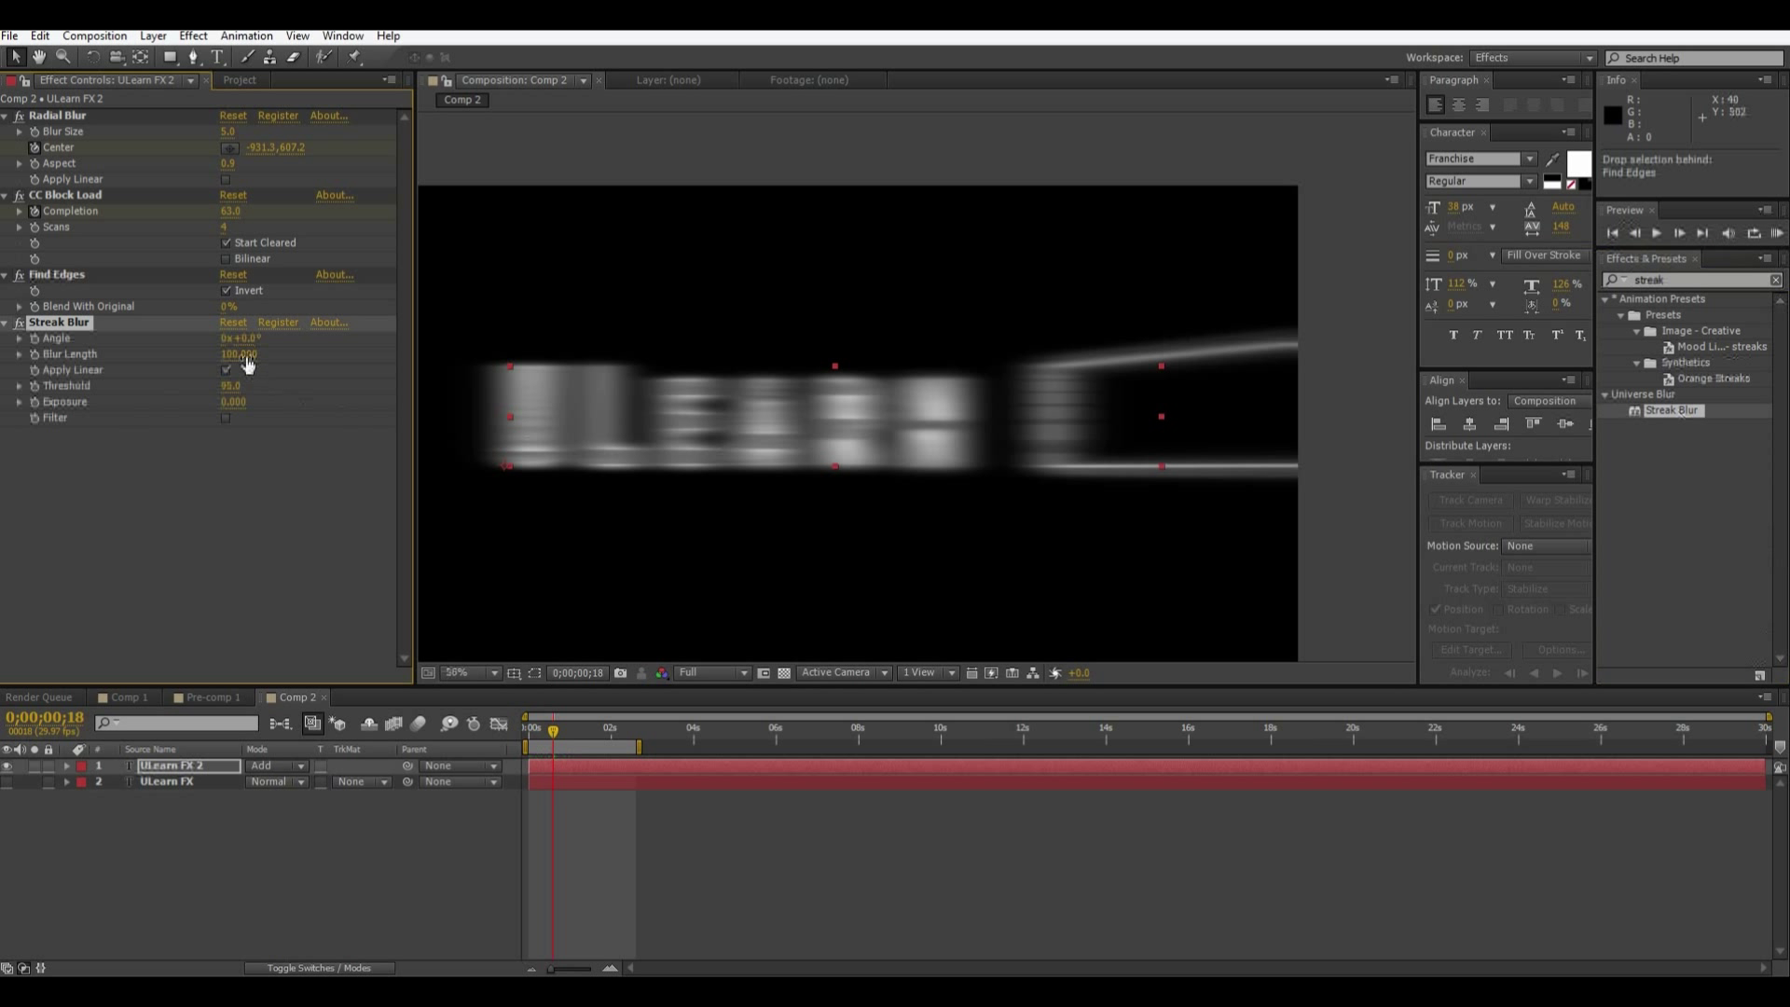
- Set Streak Blur to Angle 1°, Blur Length 43, Threshold 60 and Exposure 5, and enable Filter
{"action": "mouse_move", "coordinate": [244, 359]}
{"action": "left_mouse_down"}
{"action": "mouse_move", "coordinate": [191, 362]}
{"action": "mouse_move", "coordinate": [224, 383]}
{"action": "left_mouse_up"}
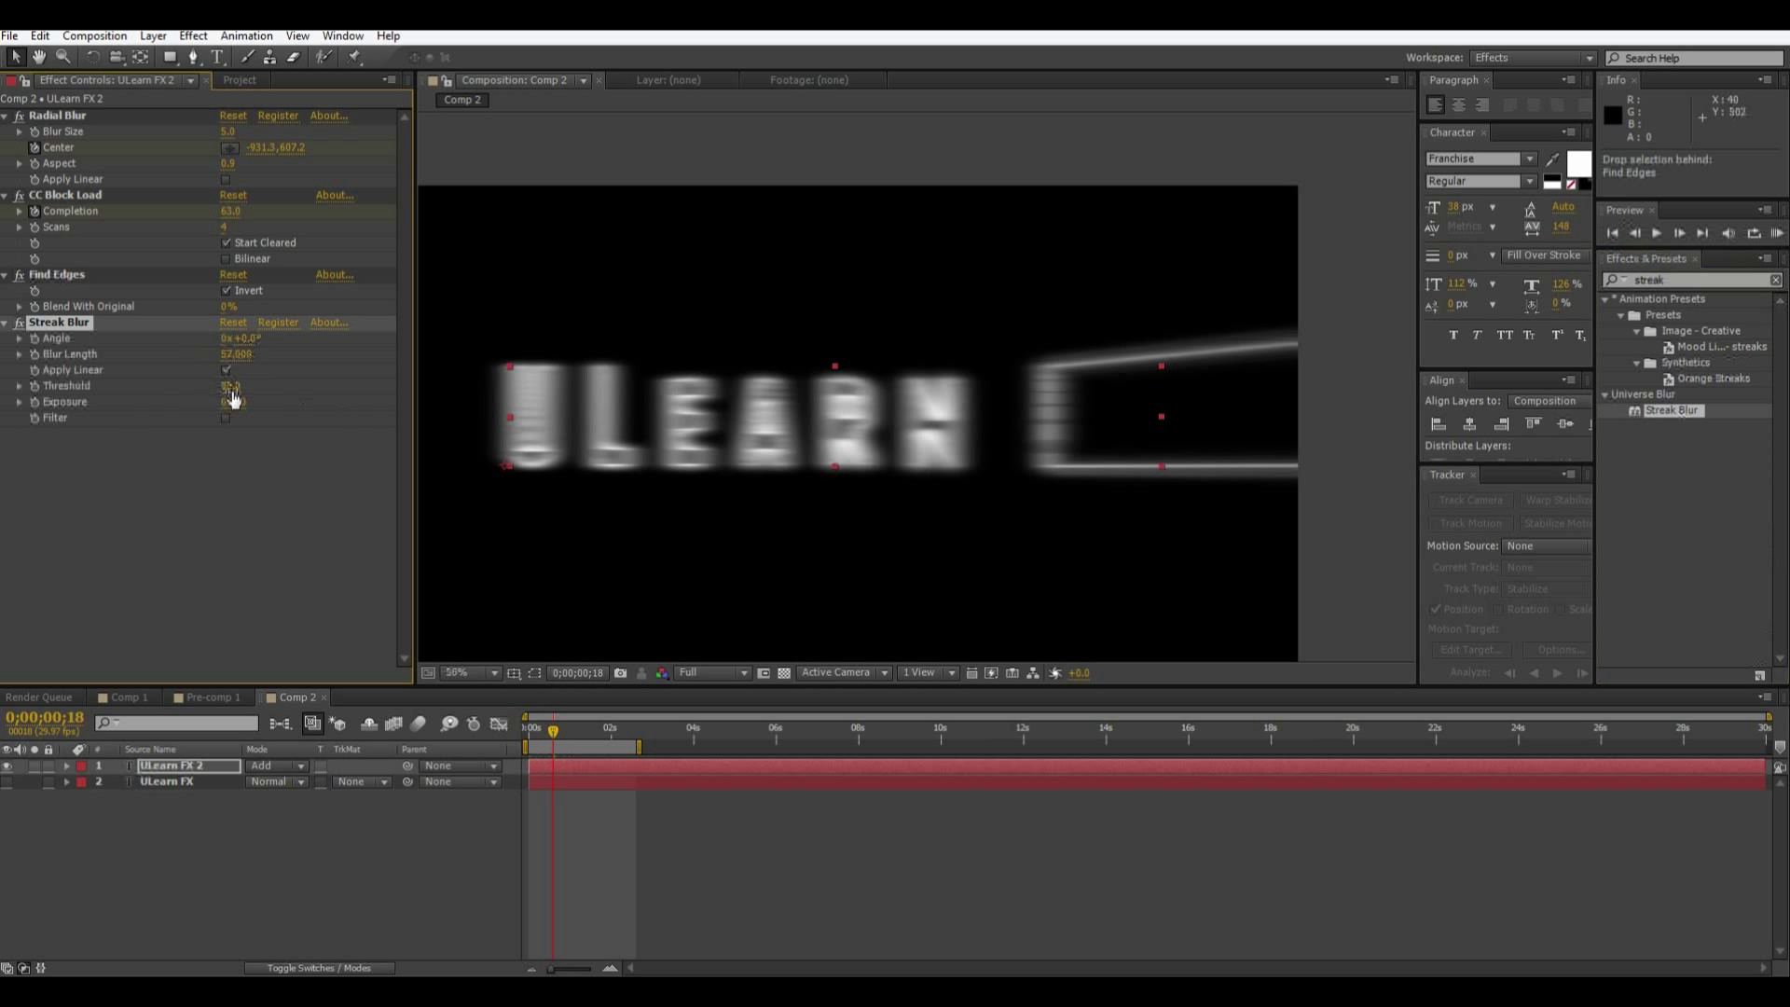
{"action": "left_click", "coordinate": [226, 420]}
{"action": "mouse_move", "coordinate": [244, 388]}
{"action": "left_mouse_down"}
{"action": "mouse_move", "coordinate": [238, 401]}
{"action": "mouse_move", "coordinate": [289, 411]}
{"action": "left_mouse_up"}
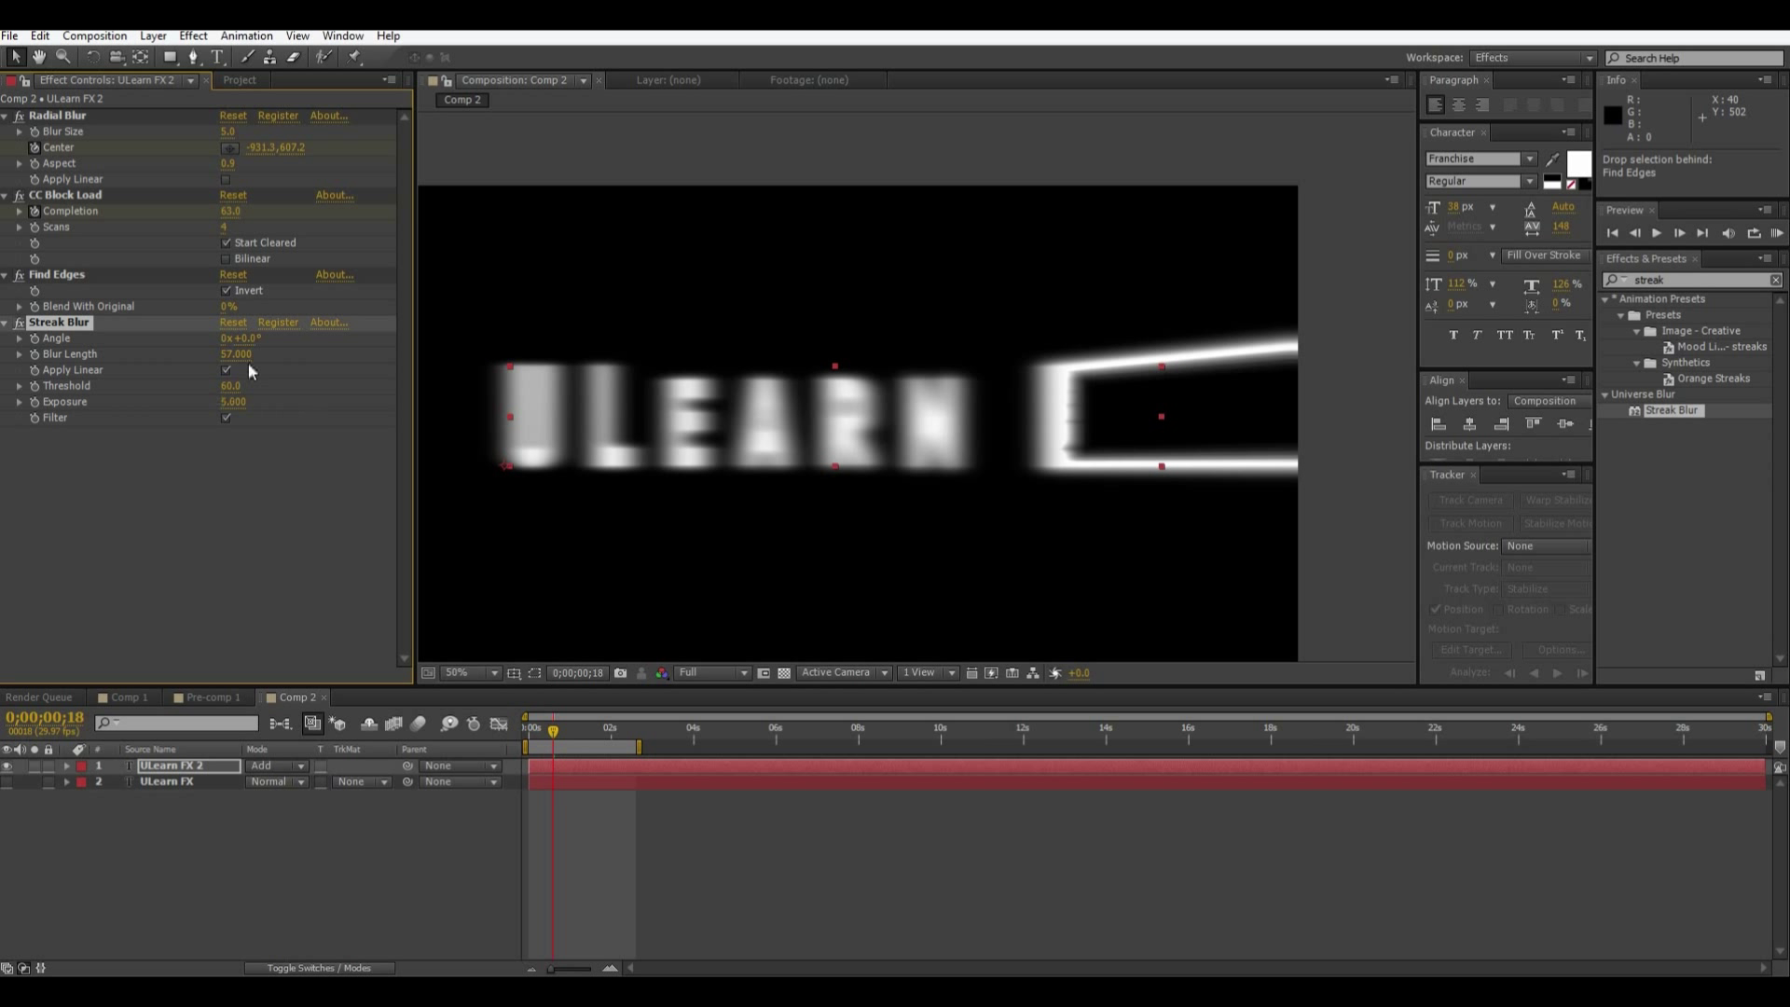
{"action": "mouse_move", "coordinate": [253, 341]}
{"action": "left_mouse_down"}
{"action": "mouse_move", "coordinate": [284, 349]}
{"action": "mouse_move", "coordinate": [229, 366]}
{"action": "mouse_move", "coordinate": [252, 373]}
{"action": "left_mouse_up"}
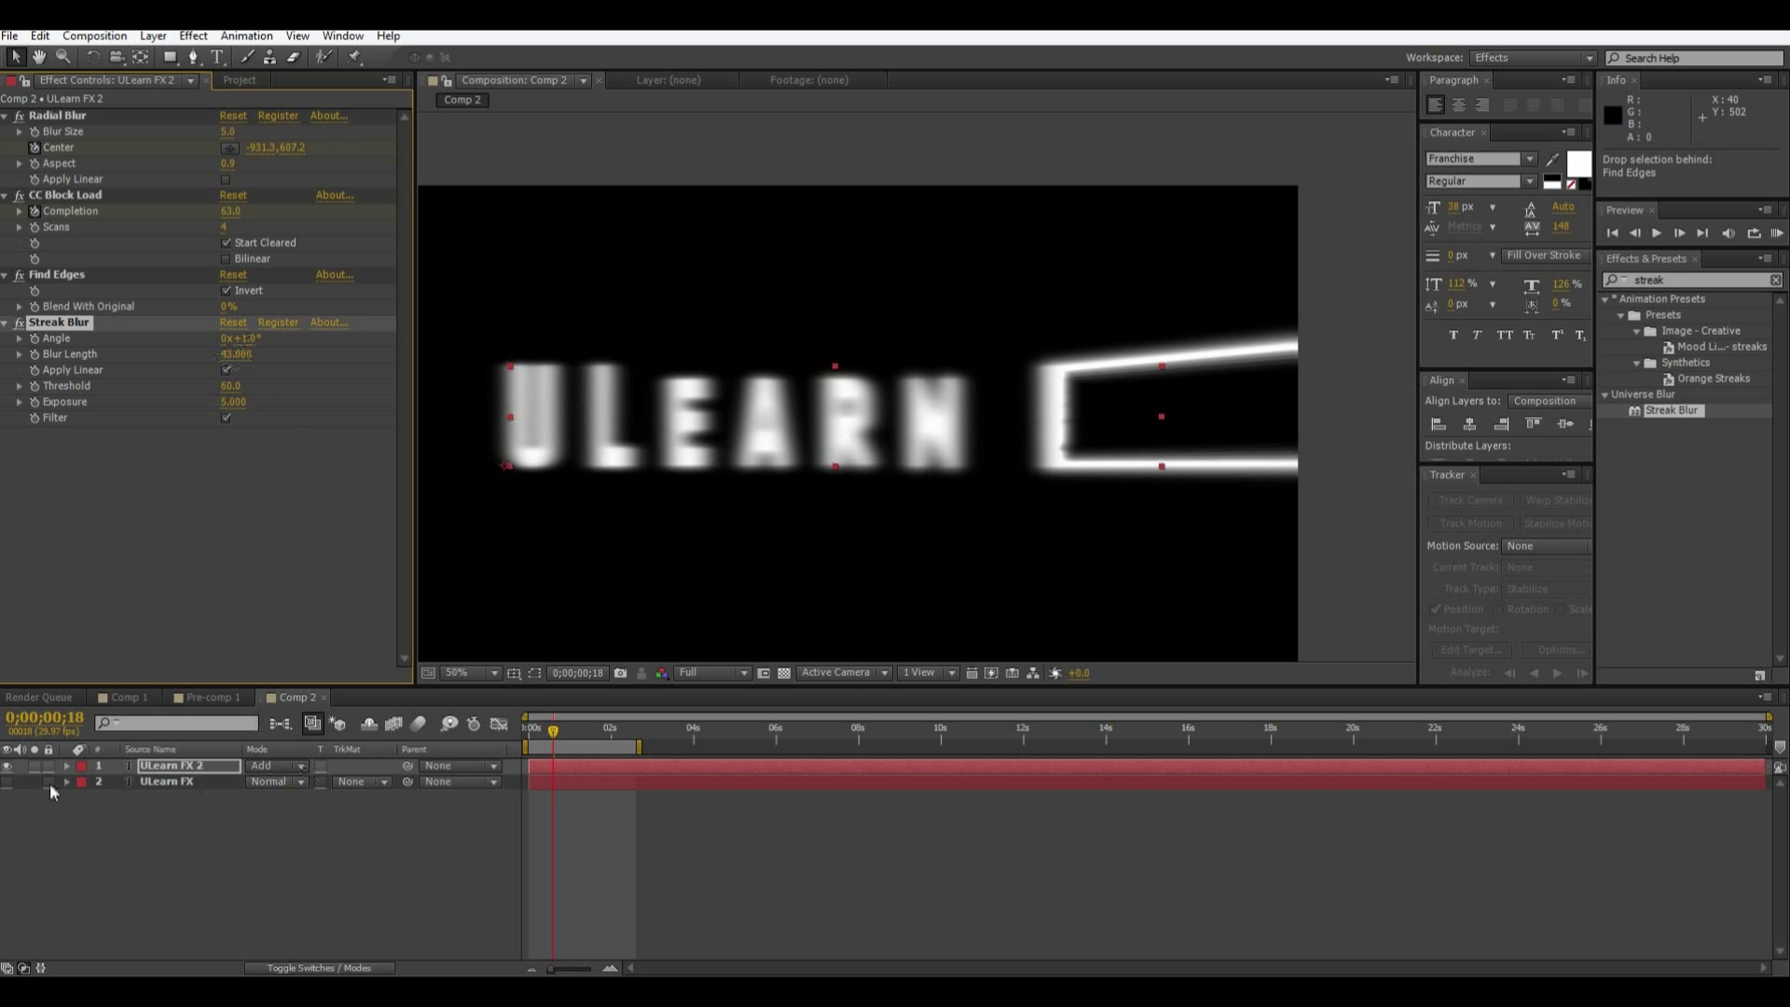
- Make the original ULearn FX layer visible again and scrub through the reveal to 0;00;00;20
{"action": "left_click", "coordinate": [9, 782]}
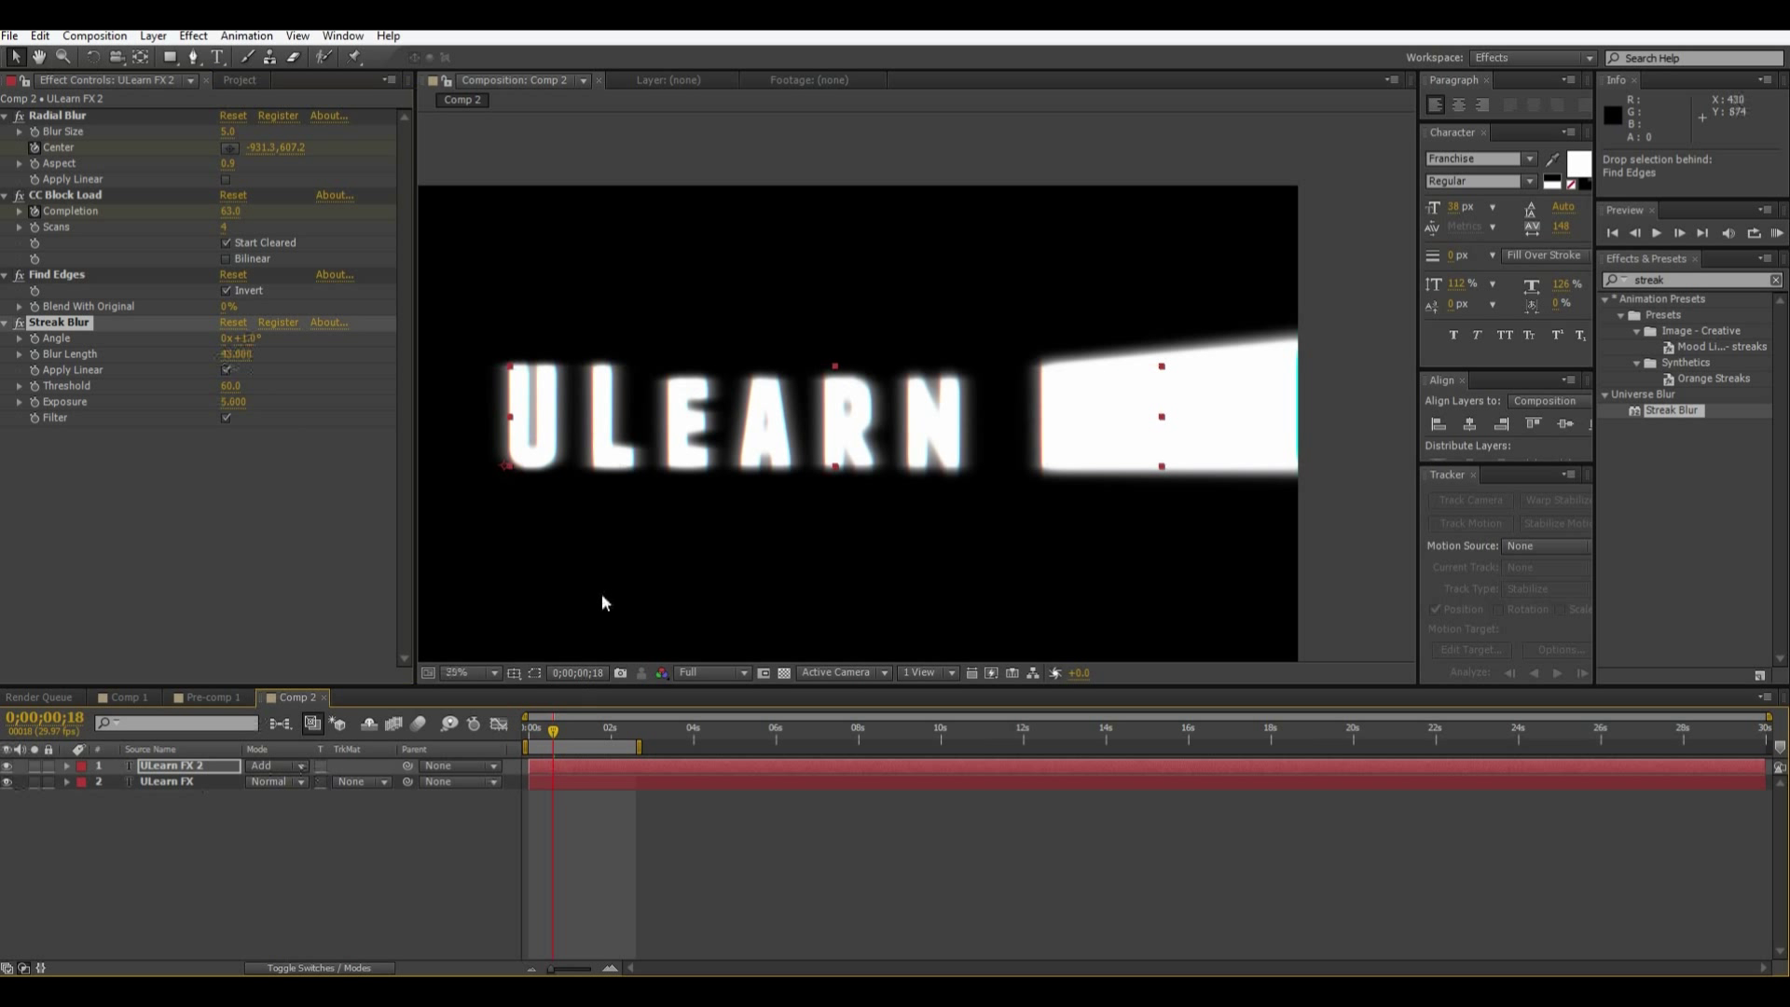
{"action": "scroll", "coordinate": [597, 596], "scroll_direction": "up", "scroll_amount": 2}
{"action": "left_click", "coordinate": [533, 732]}
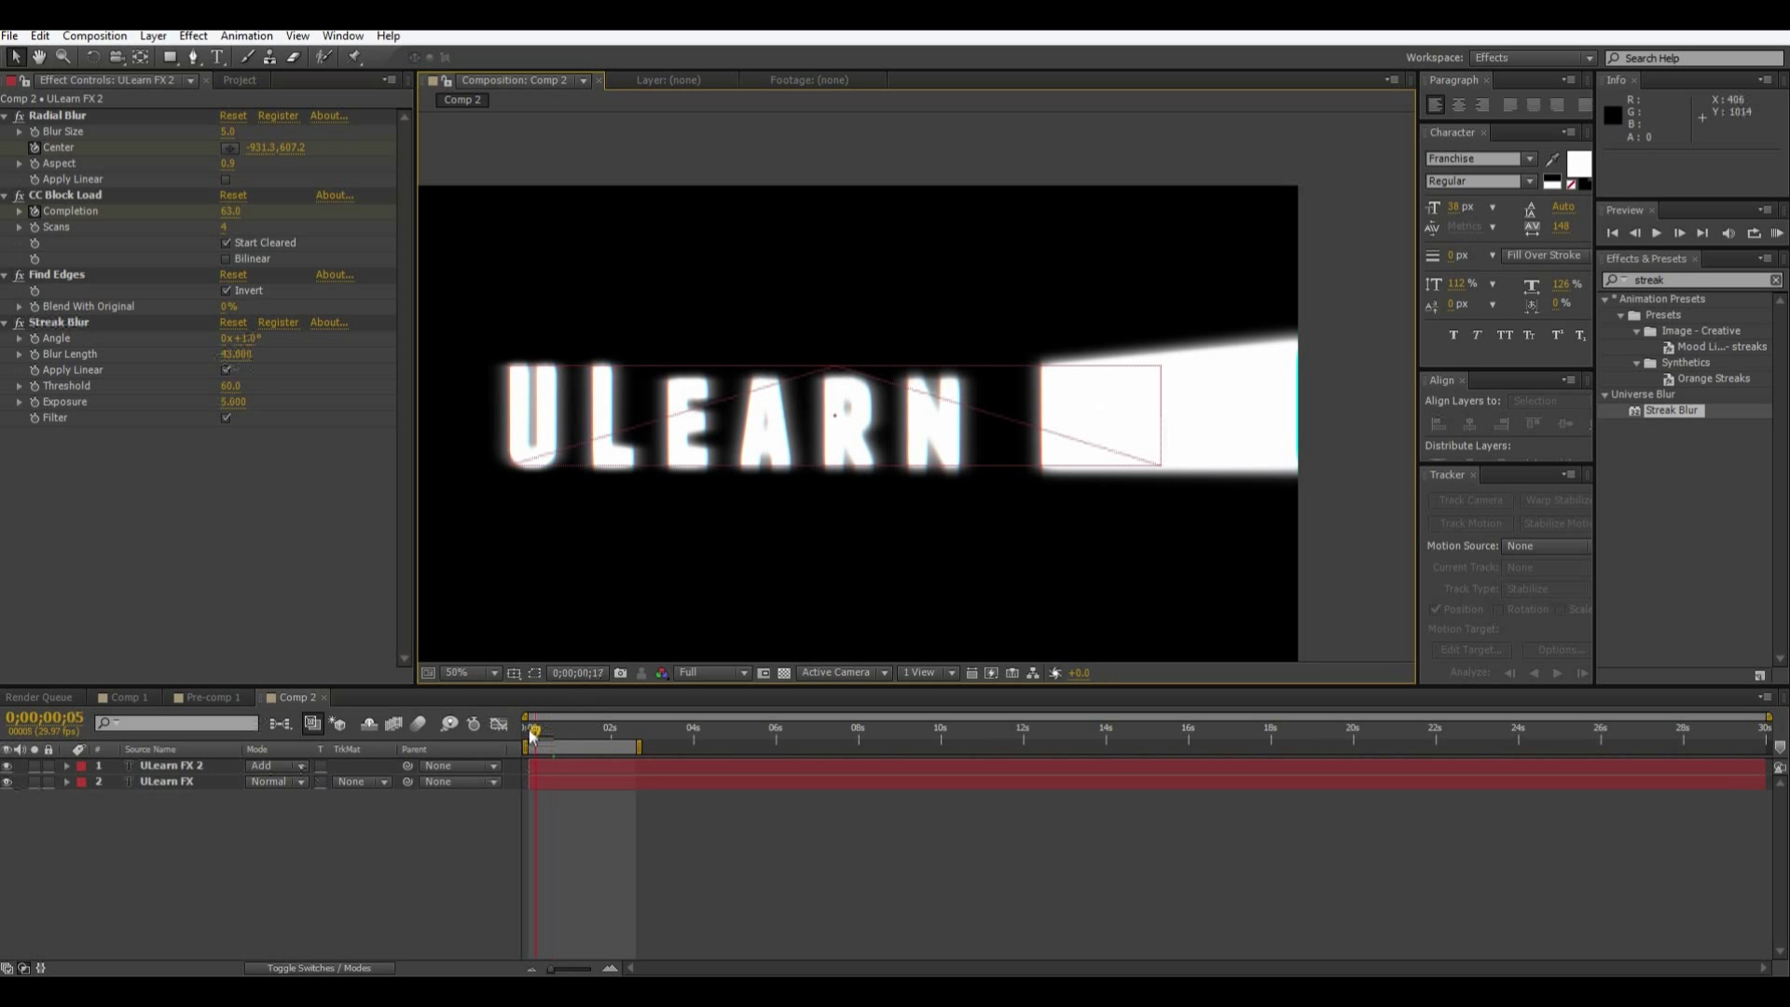
{"action": "left_click_drag", "start_coordinate": [533, 731], "coordinate": [547, 743]}
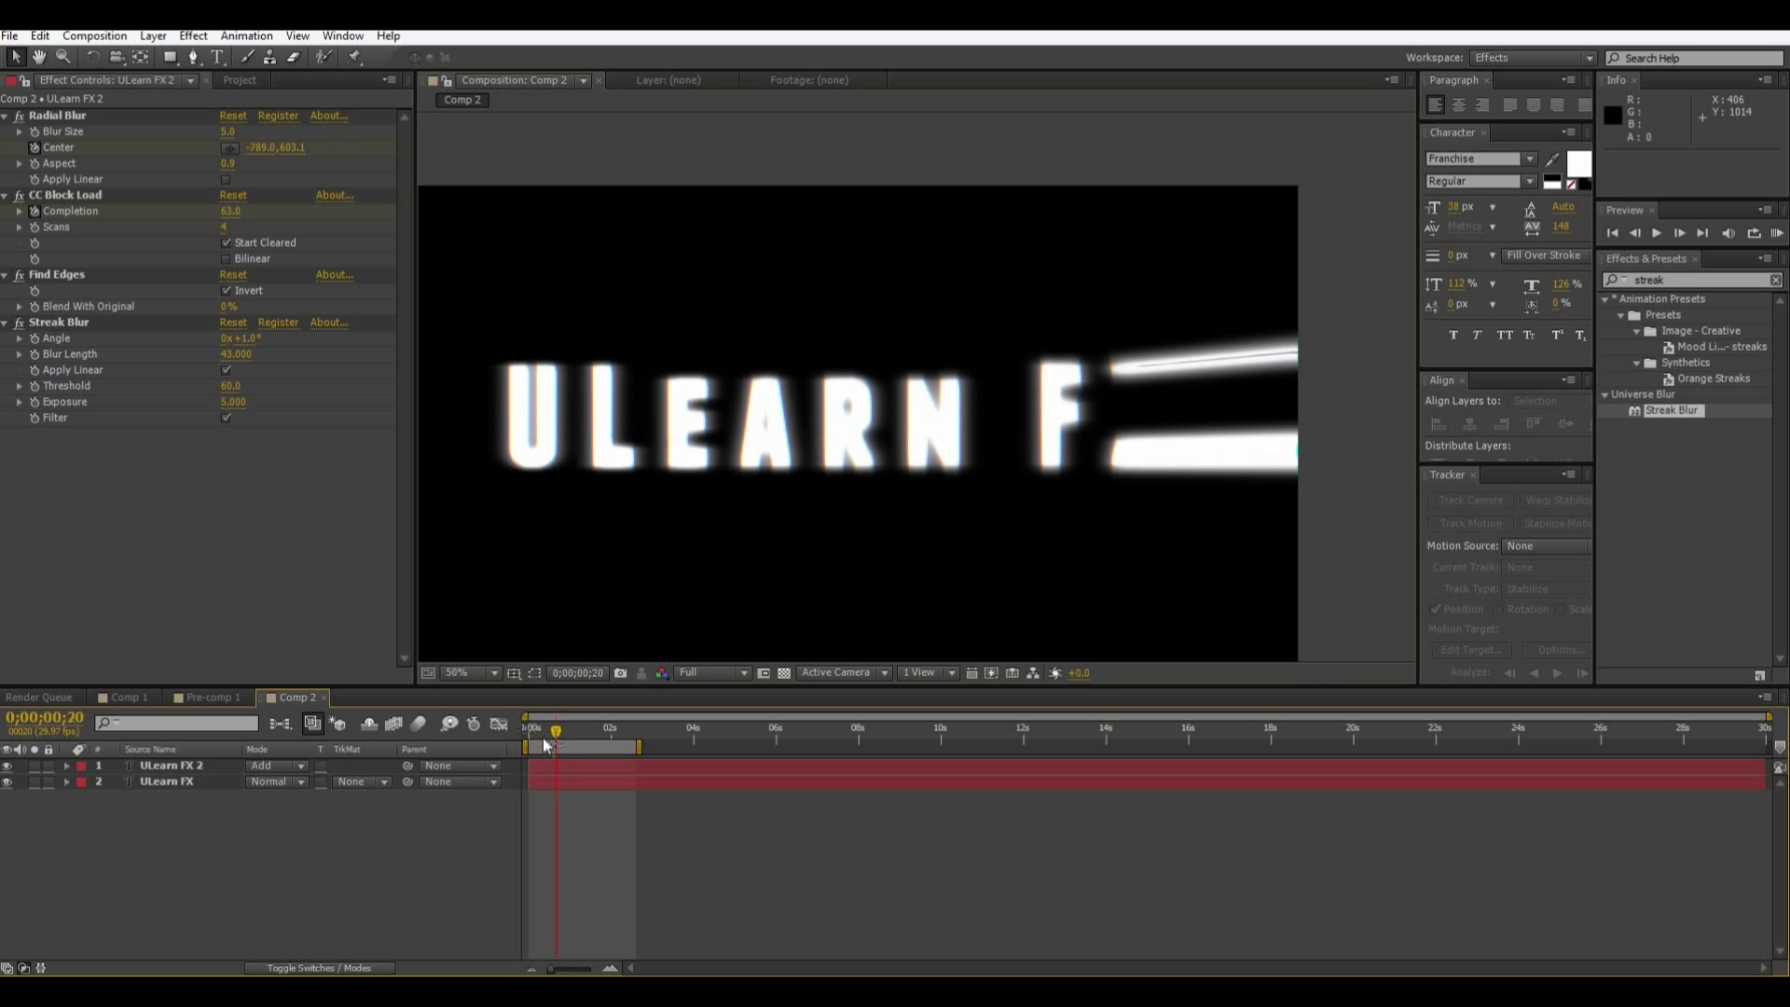
- Try Screen and Classic Color Burn as the duplicated title's blending mode, and settle on Darken
{"action": "left_click", "coordinate": [267, 766]}
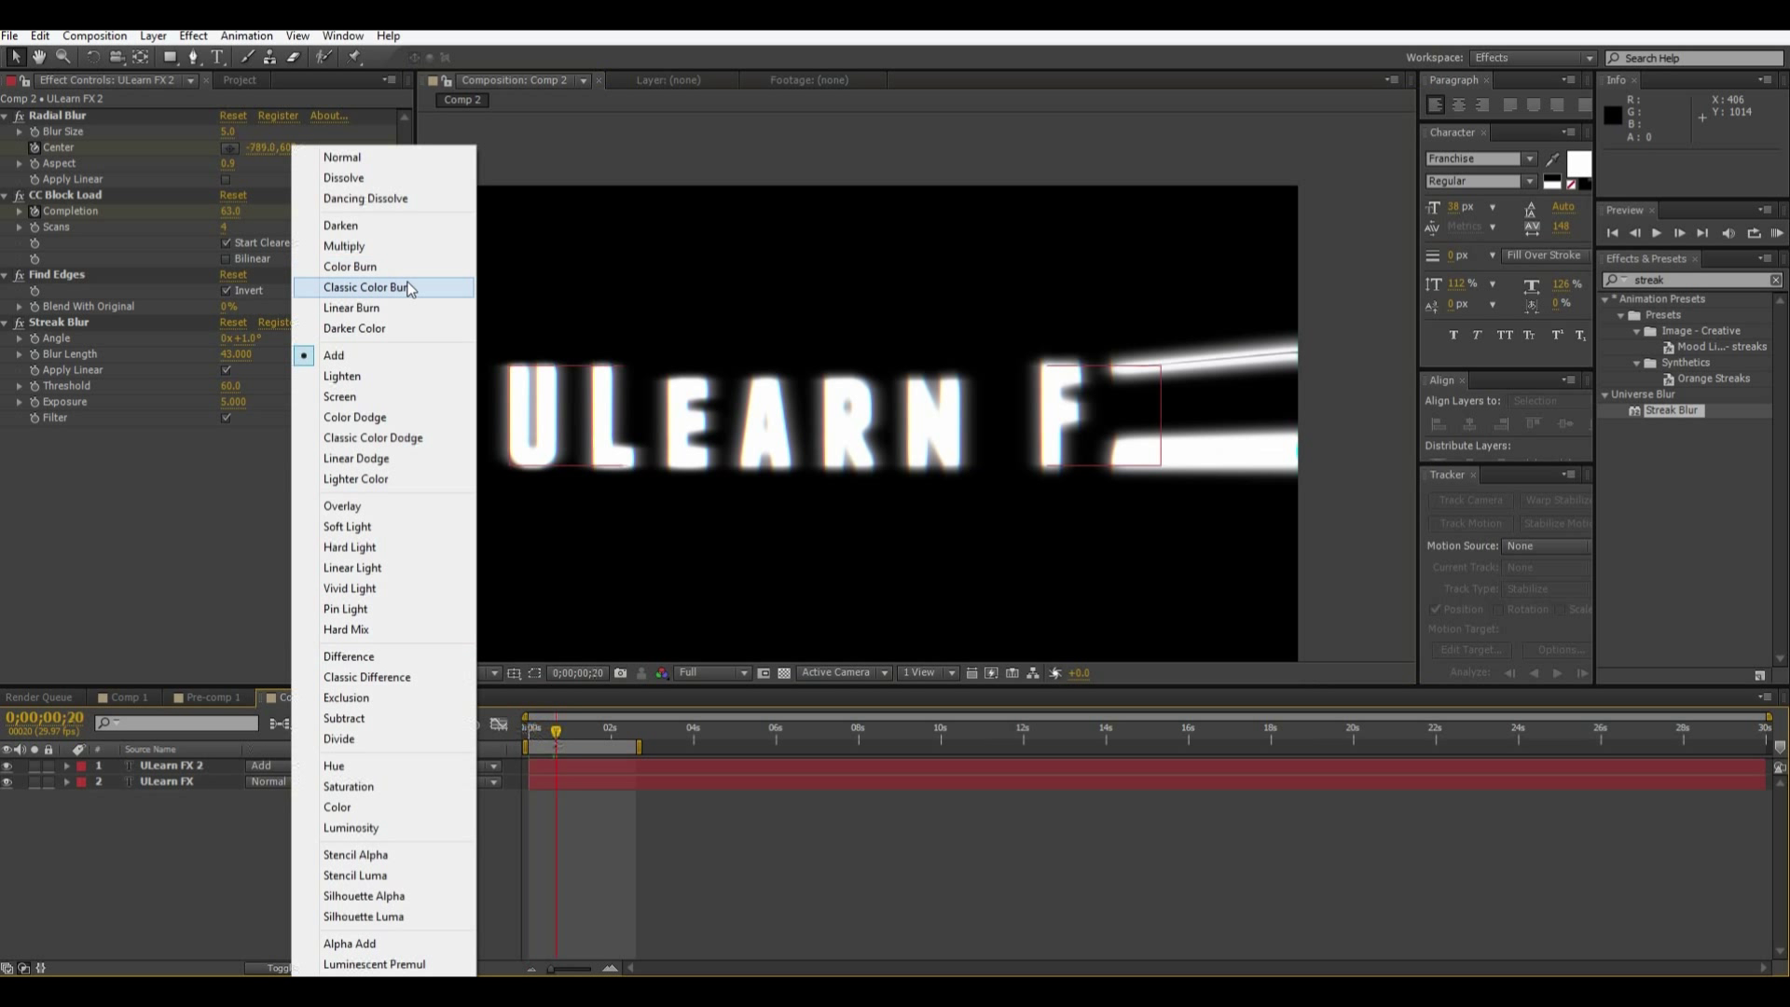
{"action": "left_click", "coordinate": [394, 227]}
{"action": "left_click", "coordinate": [302, 768]}
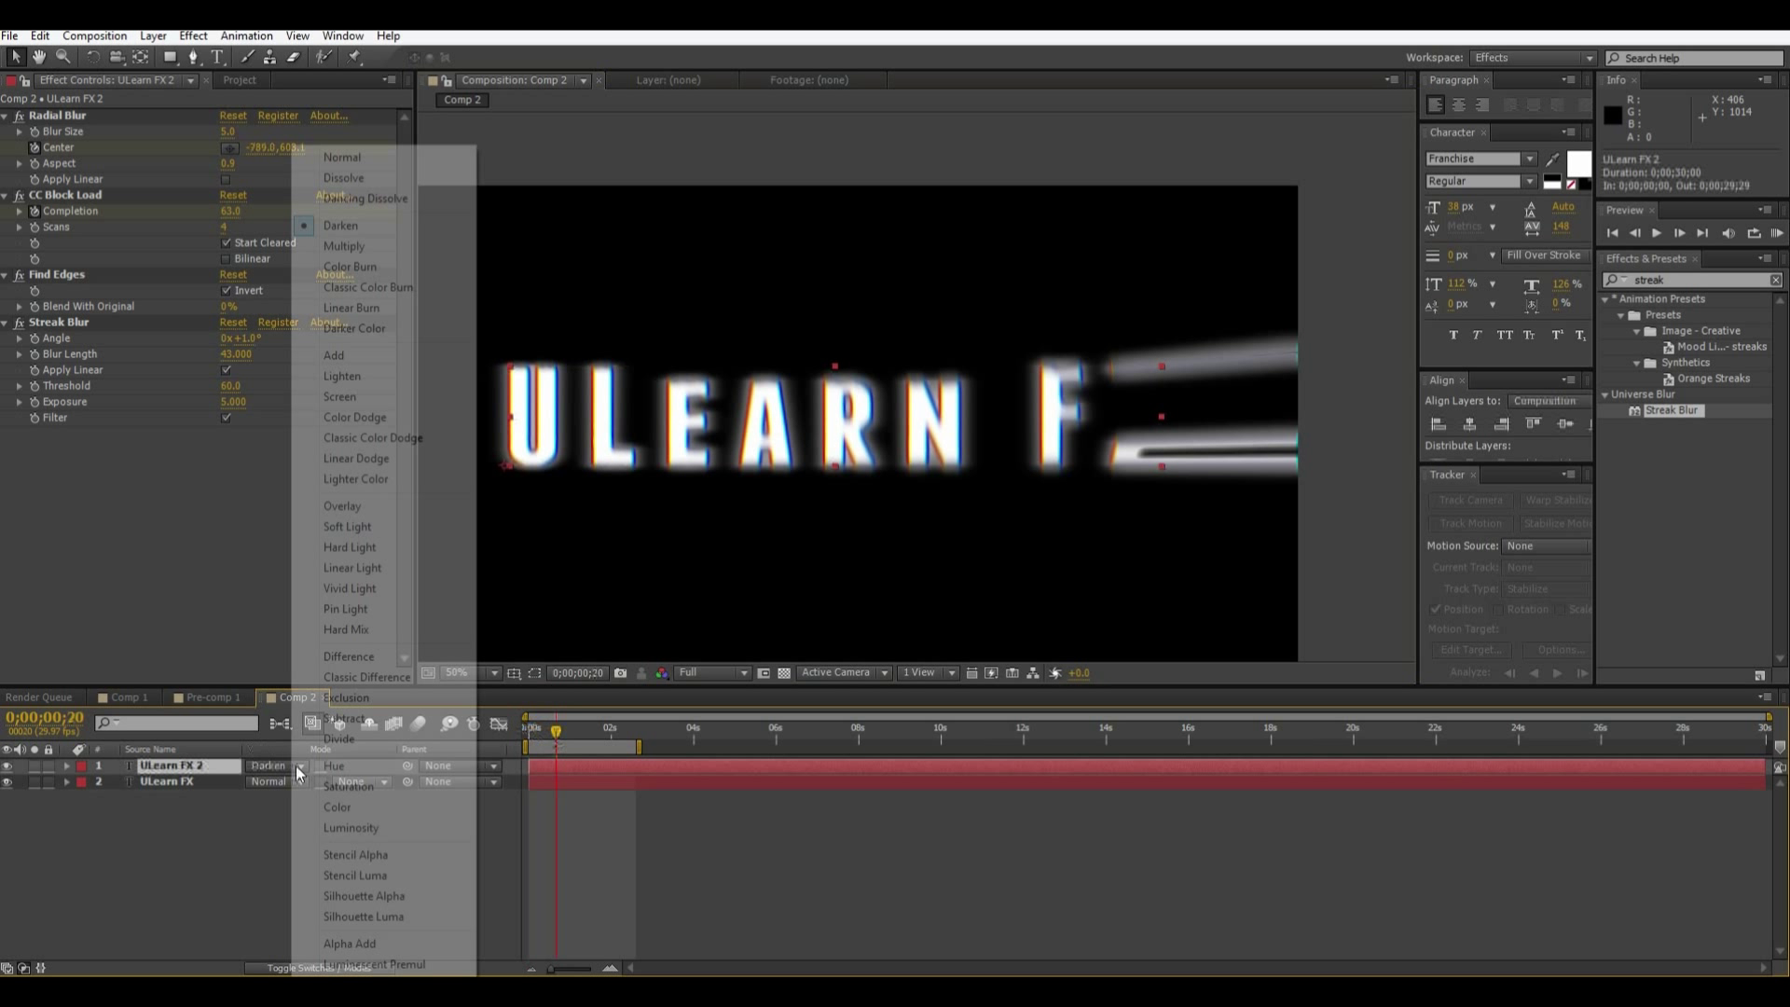
{"action": "left_click", "coordinate": [399, 397]}
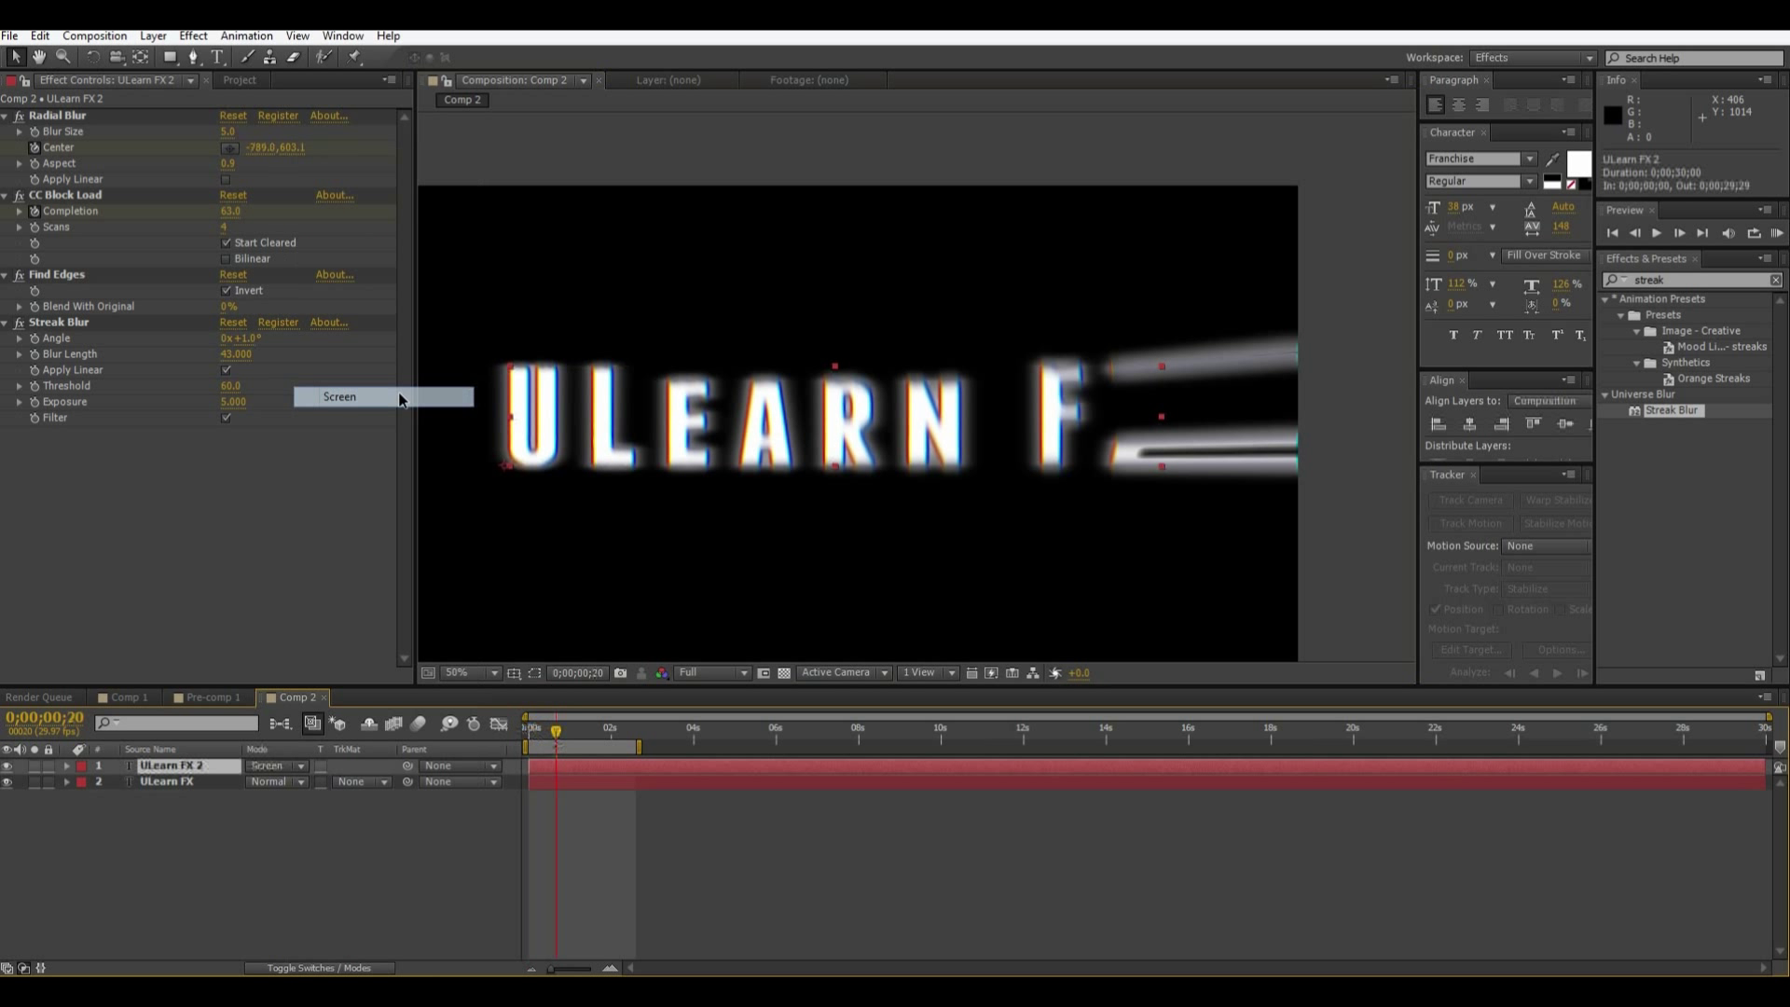
{"action": "left_click", "coordinate": [302, 768]}
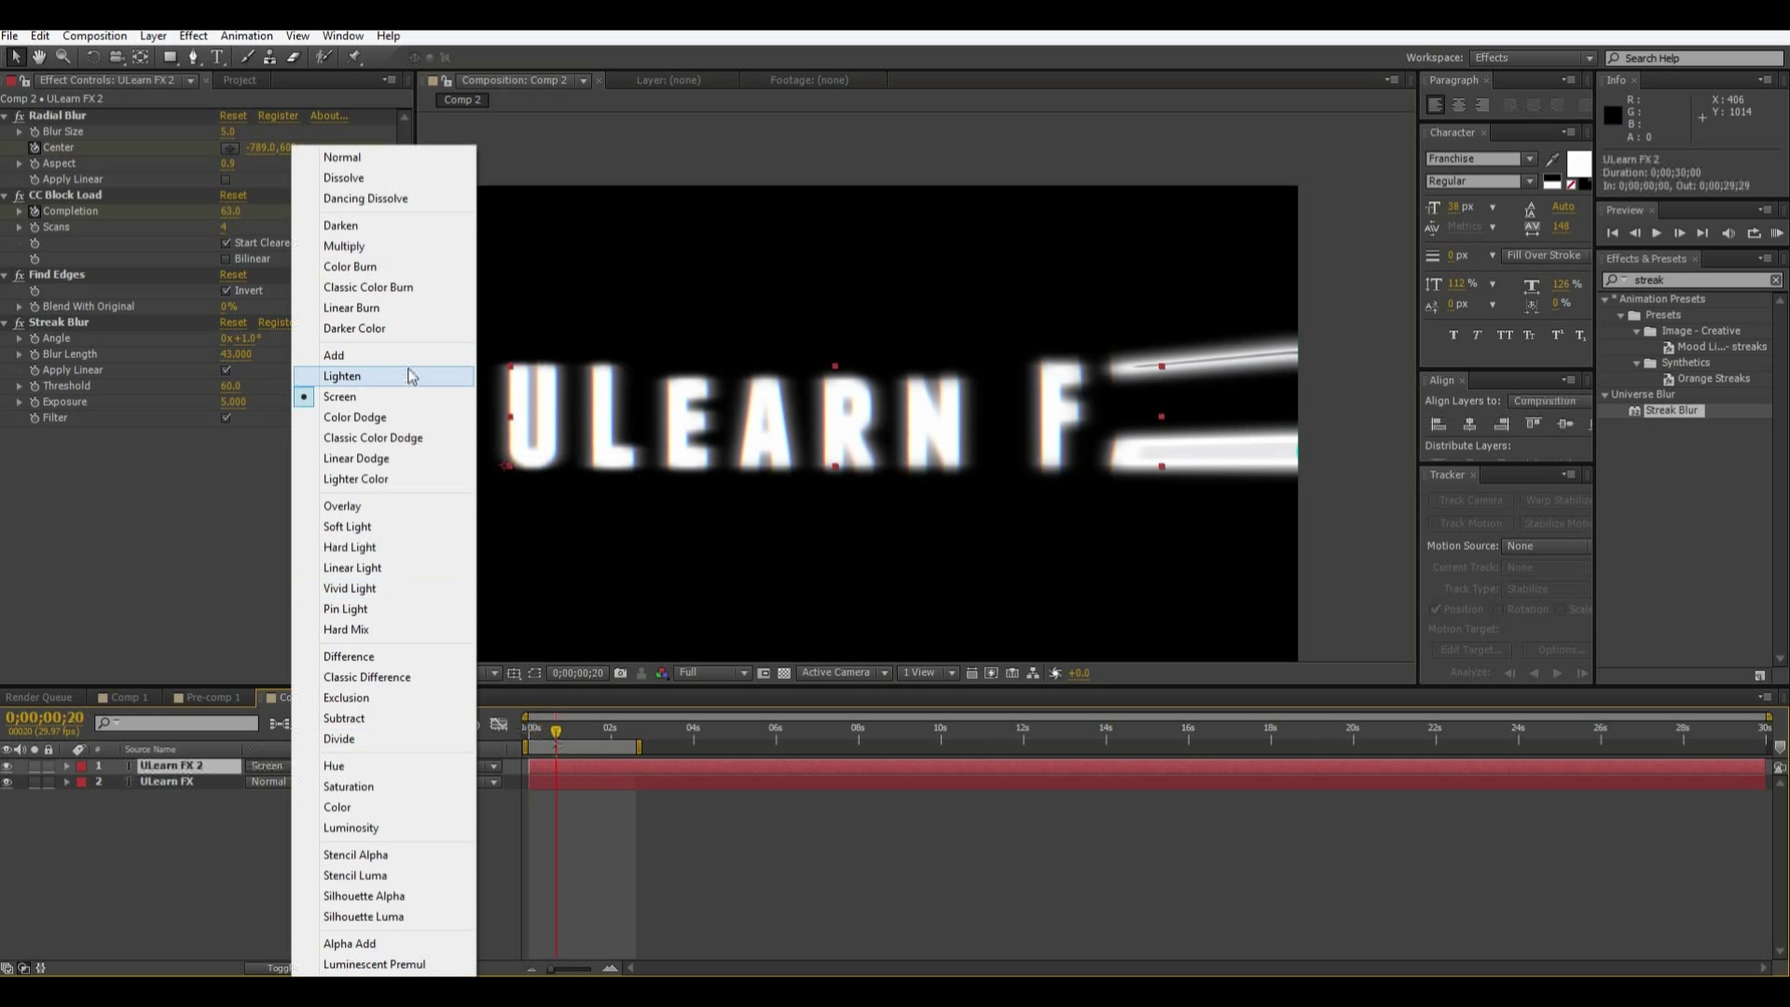
{"action": "left_click", "coordinate": [399, 287]}
{"action": "left_click", "coordinate": [311, 768]}
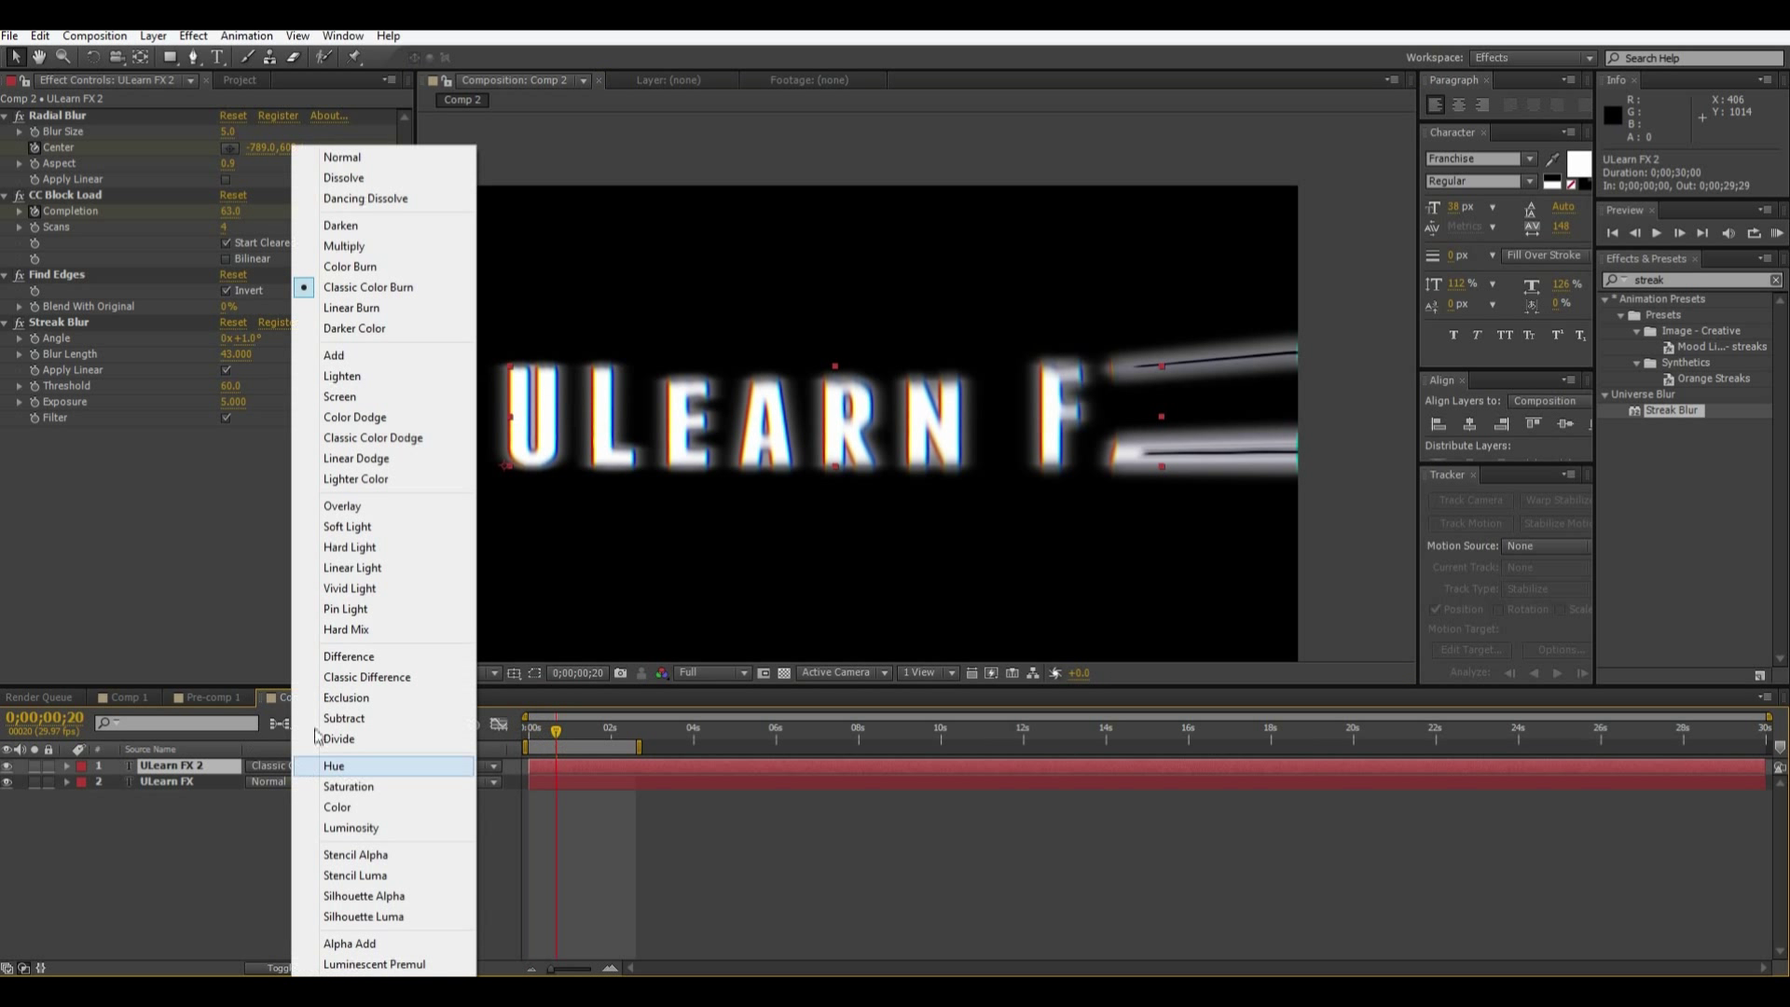
{"action": "left_click", "coordinate": [390, 229]}
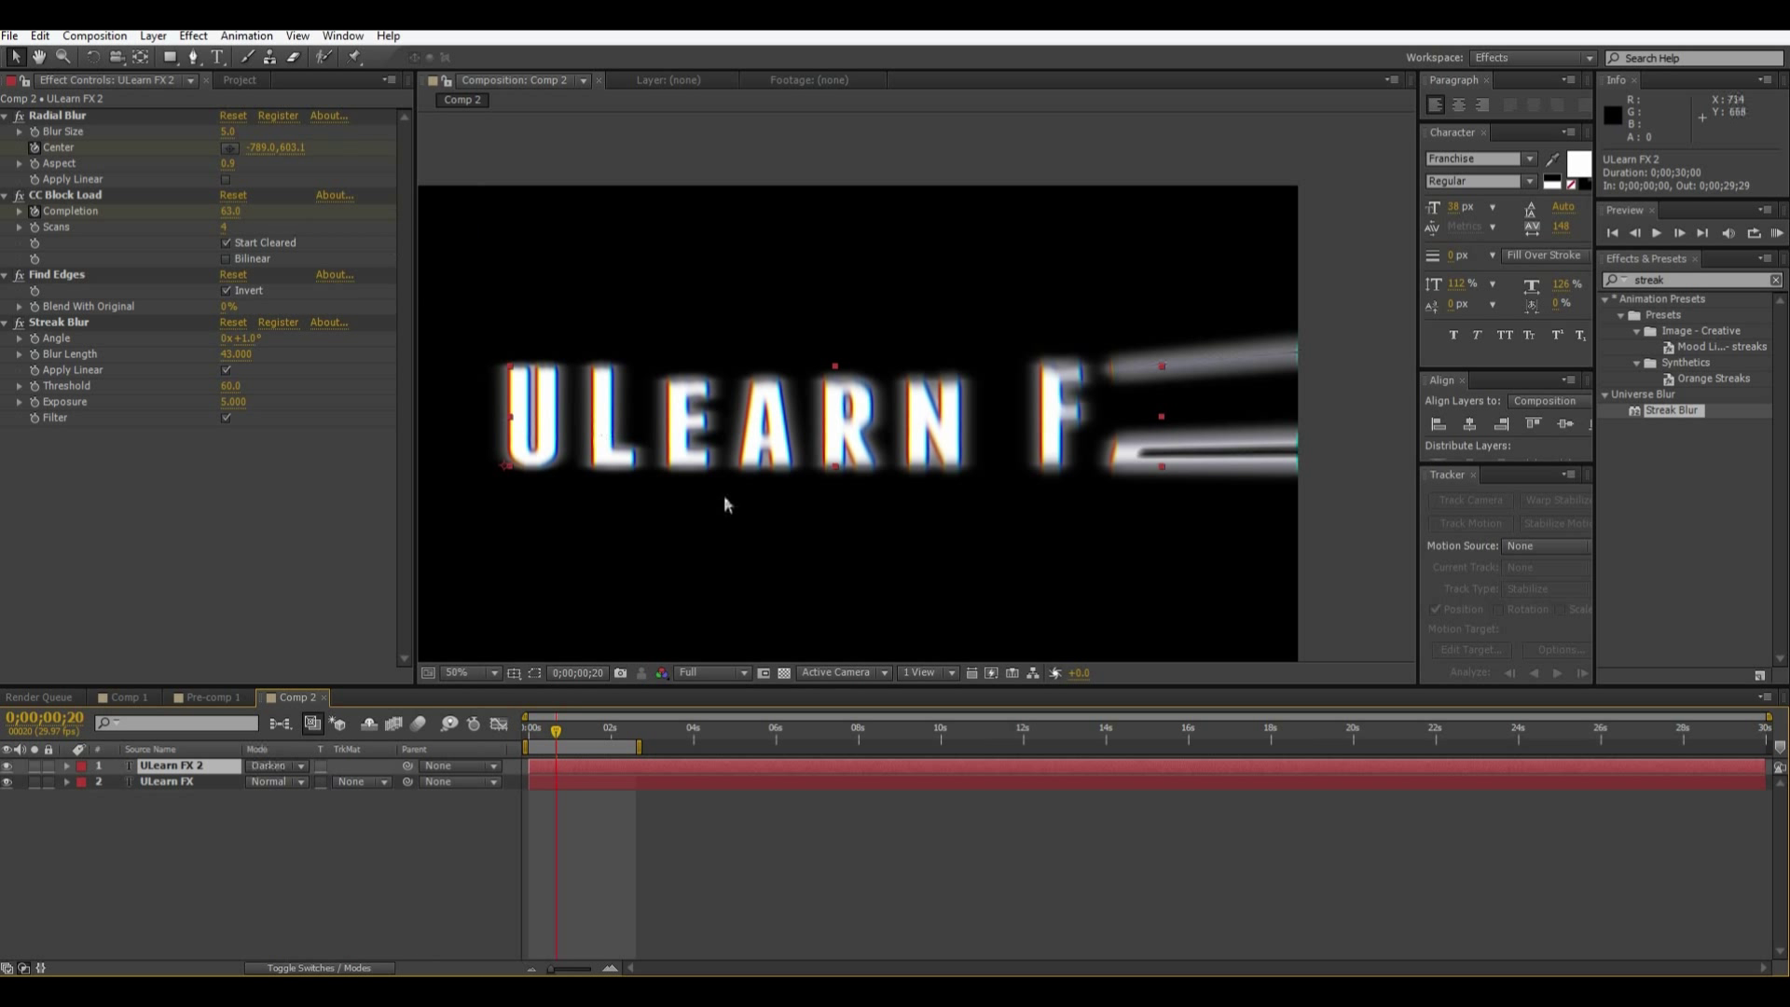
- Preview the title reveal from the first frame and stop it at 0;00;01;11
{"action": "left_click", "coordinate": [751, 567]}
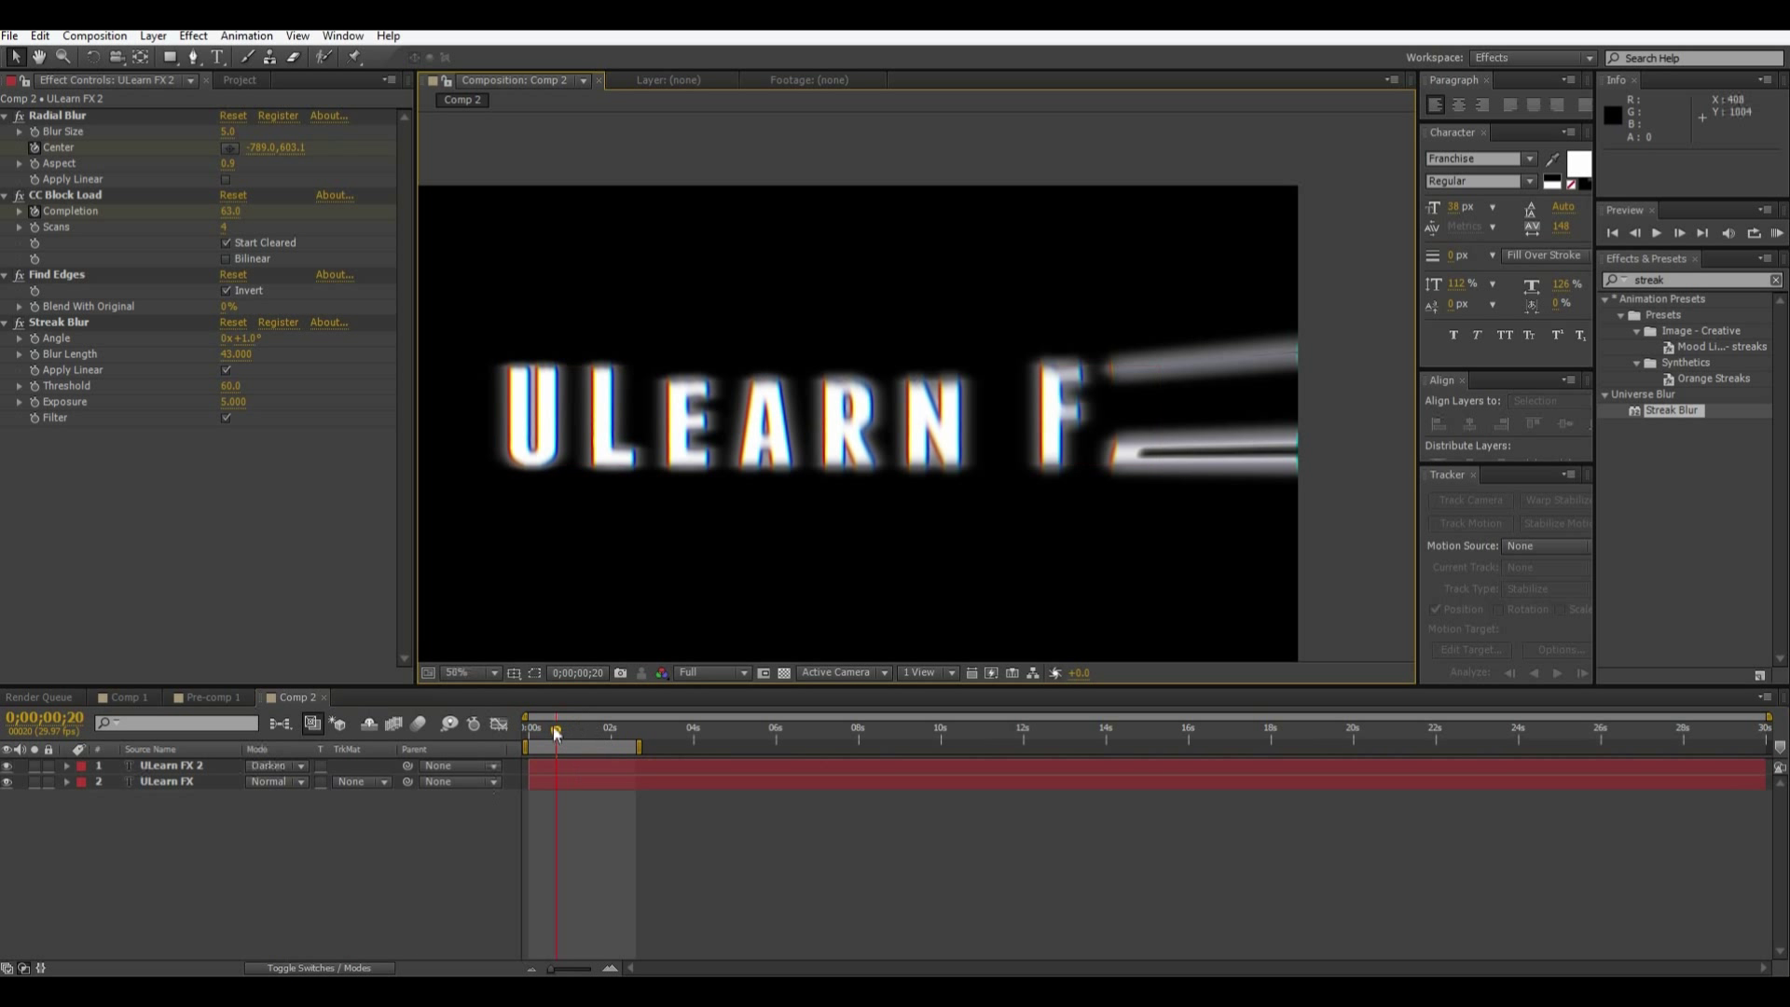
{"action": "key", "text": "KP_0"}
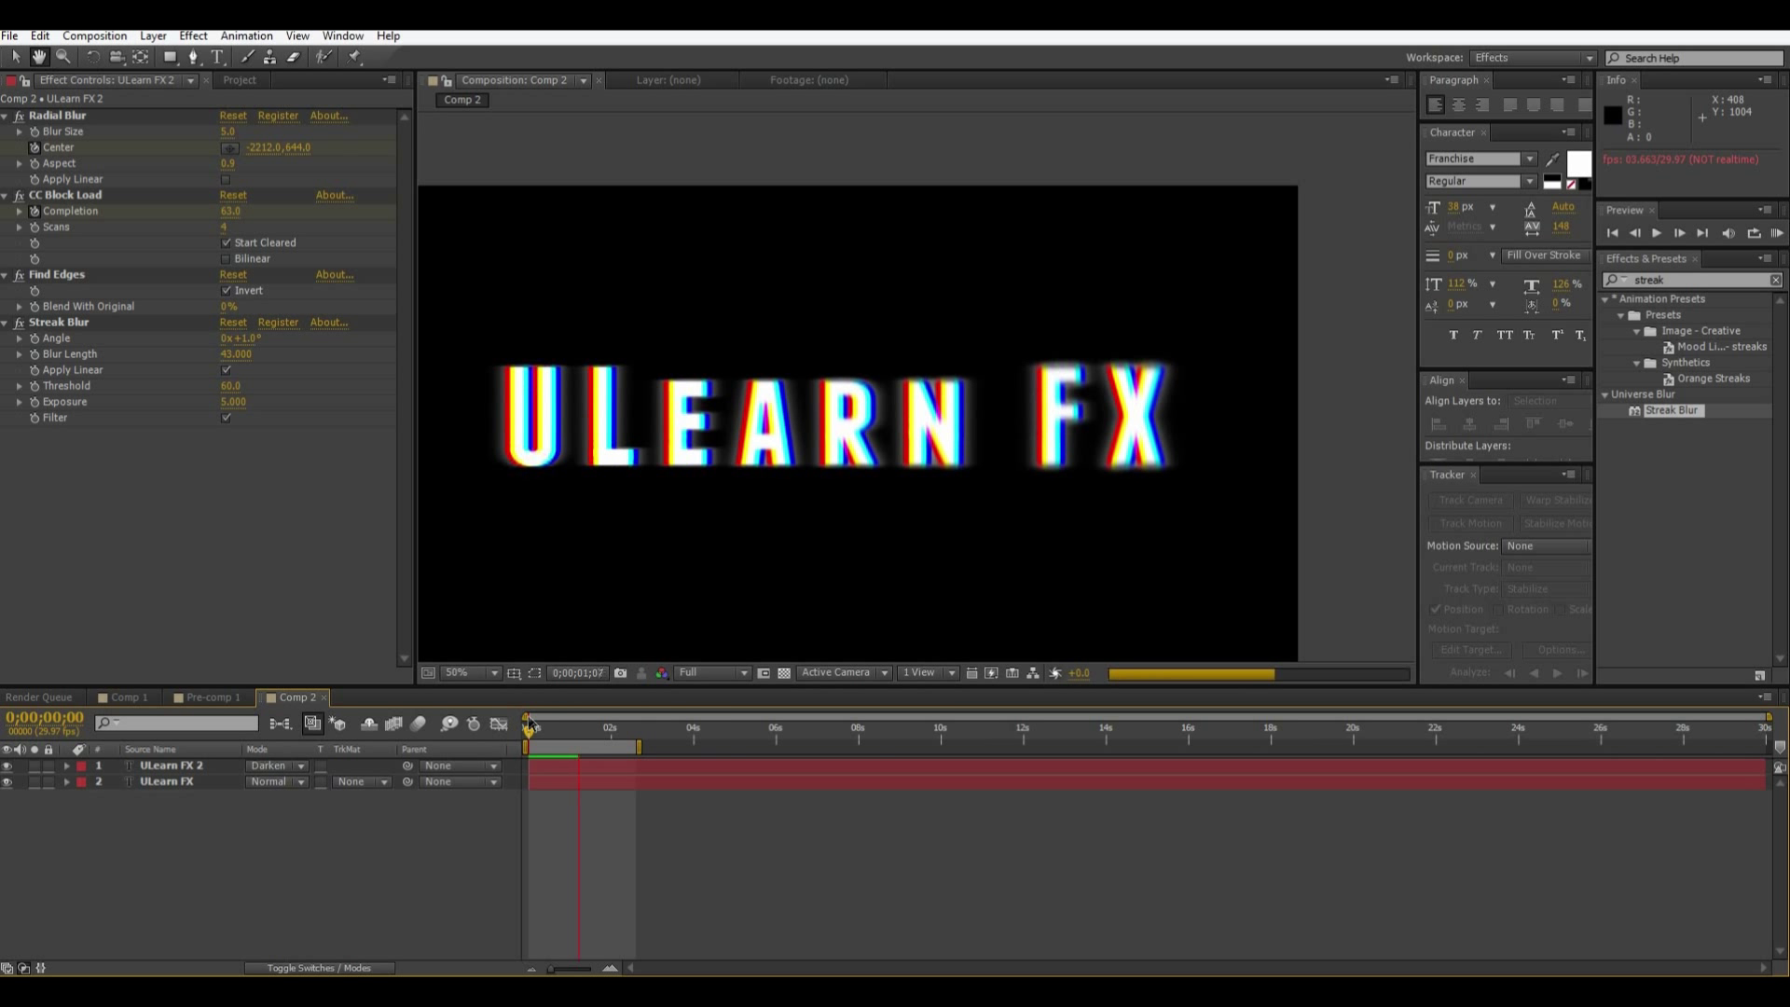
{"action": "key", "text": "space"}
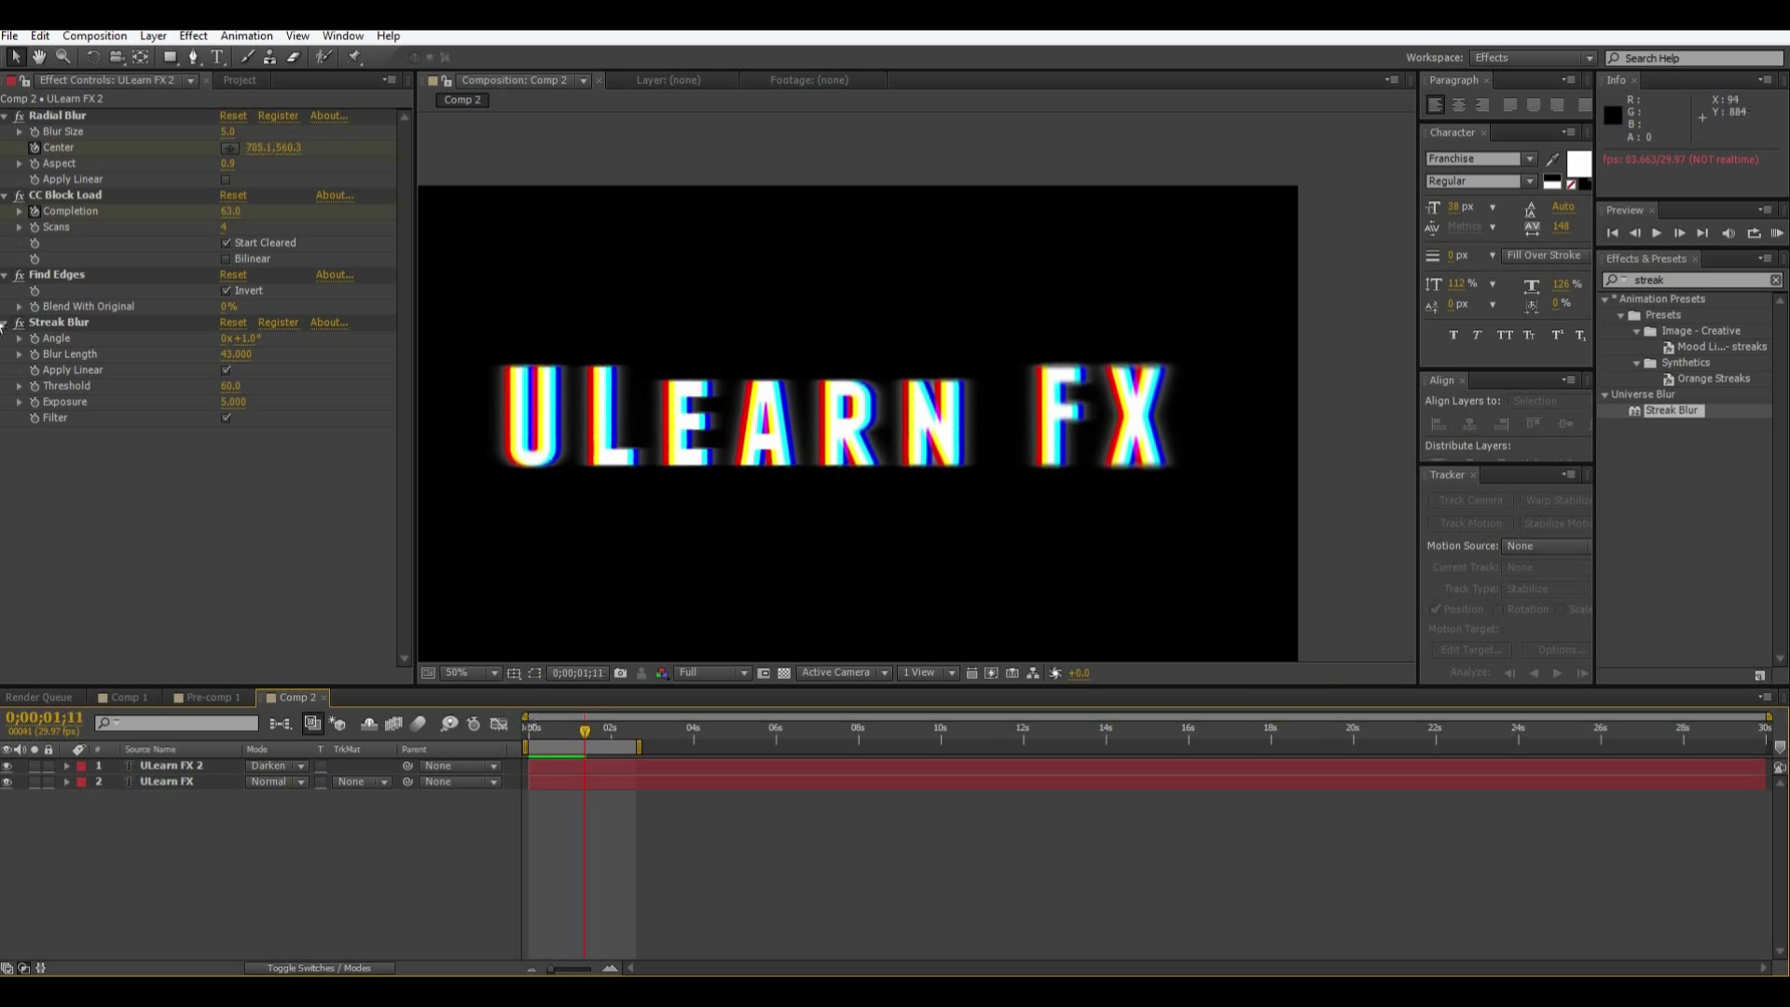
- Adjust the duplicated title's Streak Blur to Blur Length 71, Threshold 99 and Exposure 1
{"action": "left_click_drag", "start_coordinate": [226, 365], "coordinate": [259, 369]}
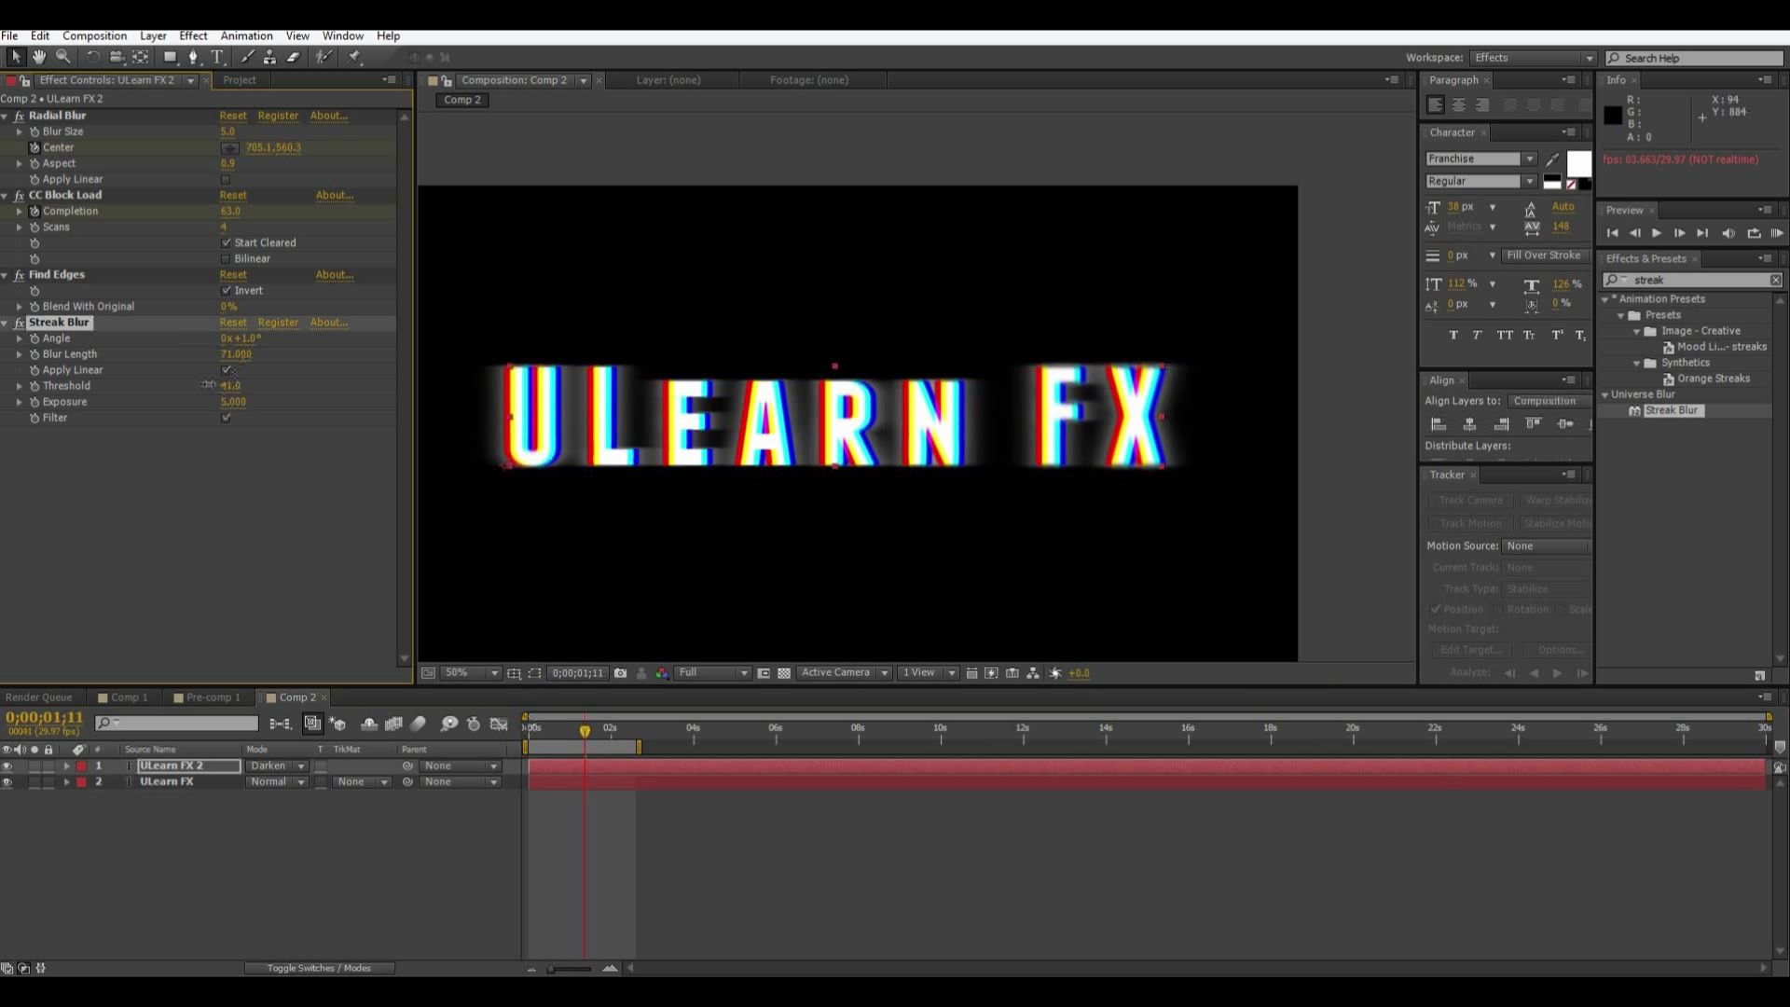
{"action": "left_click_drag", "start_coordinate": [222, 400], "coordinate": [232, 402]}
{"action": "left_click_drag", "start_coordinate": [343, 402], "coordinate": [339, 402]}
{"action": "scroll", "coordinate": [524, 459], "scroll_direction": "down", "scroll_amount": 3}
{"action": "left_click", "coordinate": [524, 459]}
{"action": "scroll", "coordinate": [524, 458], "scroll_direction": "up", "scroll_amount": 3}
{"action": "left_click_drag", "start_coordinate": [1029, 439], "coordinate": [1104, 424]}
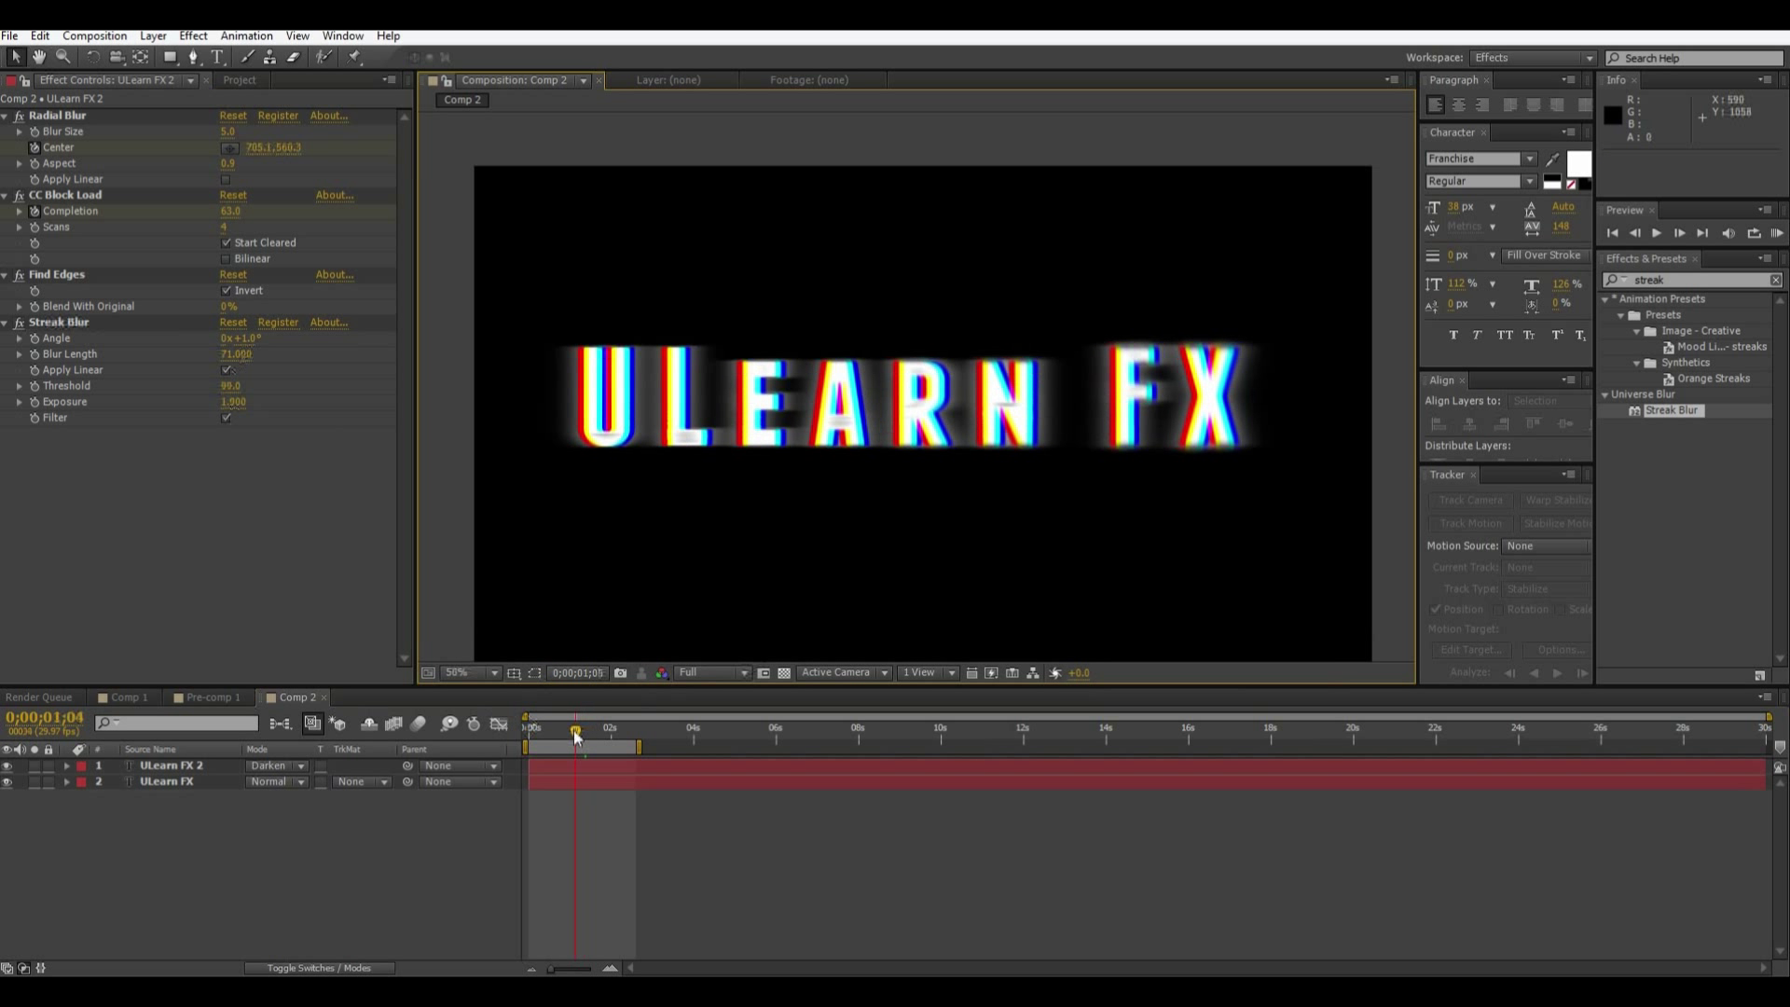
- Move to 0;00;01;02, create a full-frame white solid, and place it beneath both title layers
{"action": "left_click_drag", "start_coordinate": [575, 736], "coordinate": [573, 737]}
{"action": "left_click", "coordinate": [354, 966]}
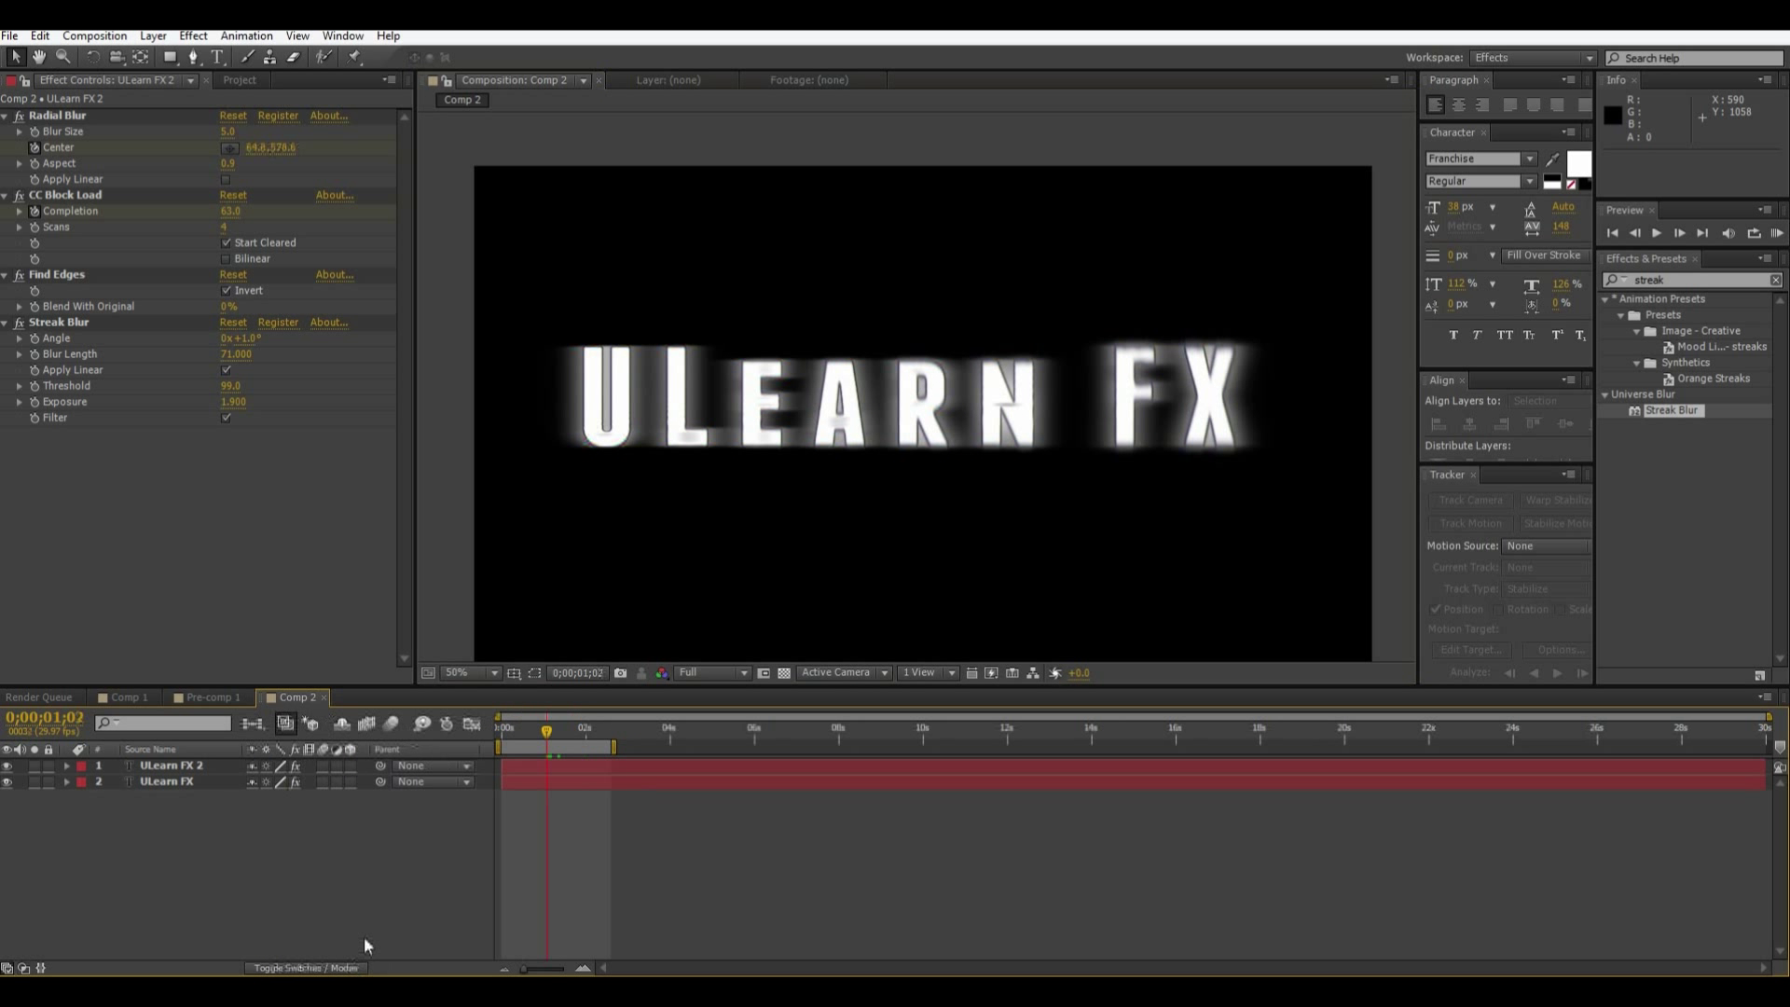
{"action": "right_click", "coordinate": [307, 861]}
{"action": "mouse_move", "coordinate": [442, 668]}
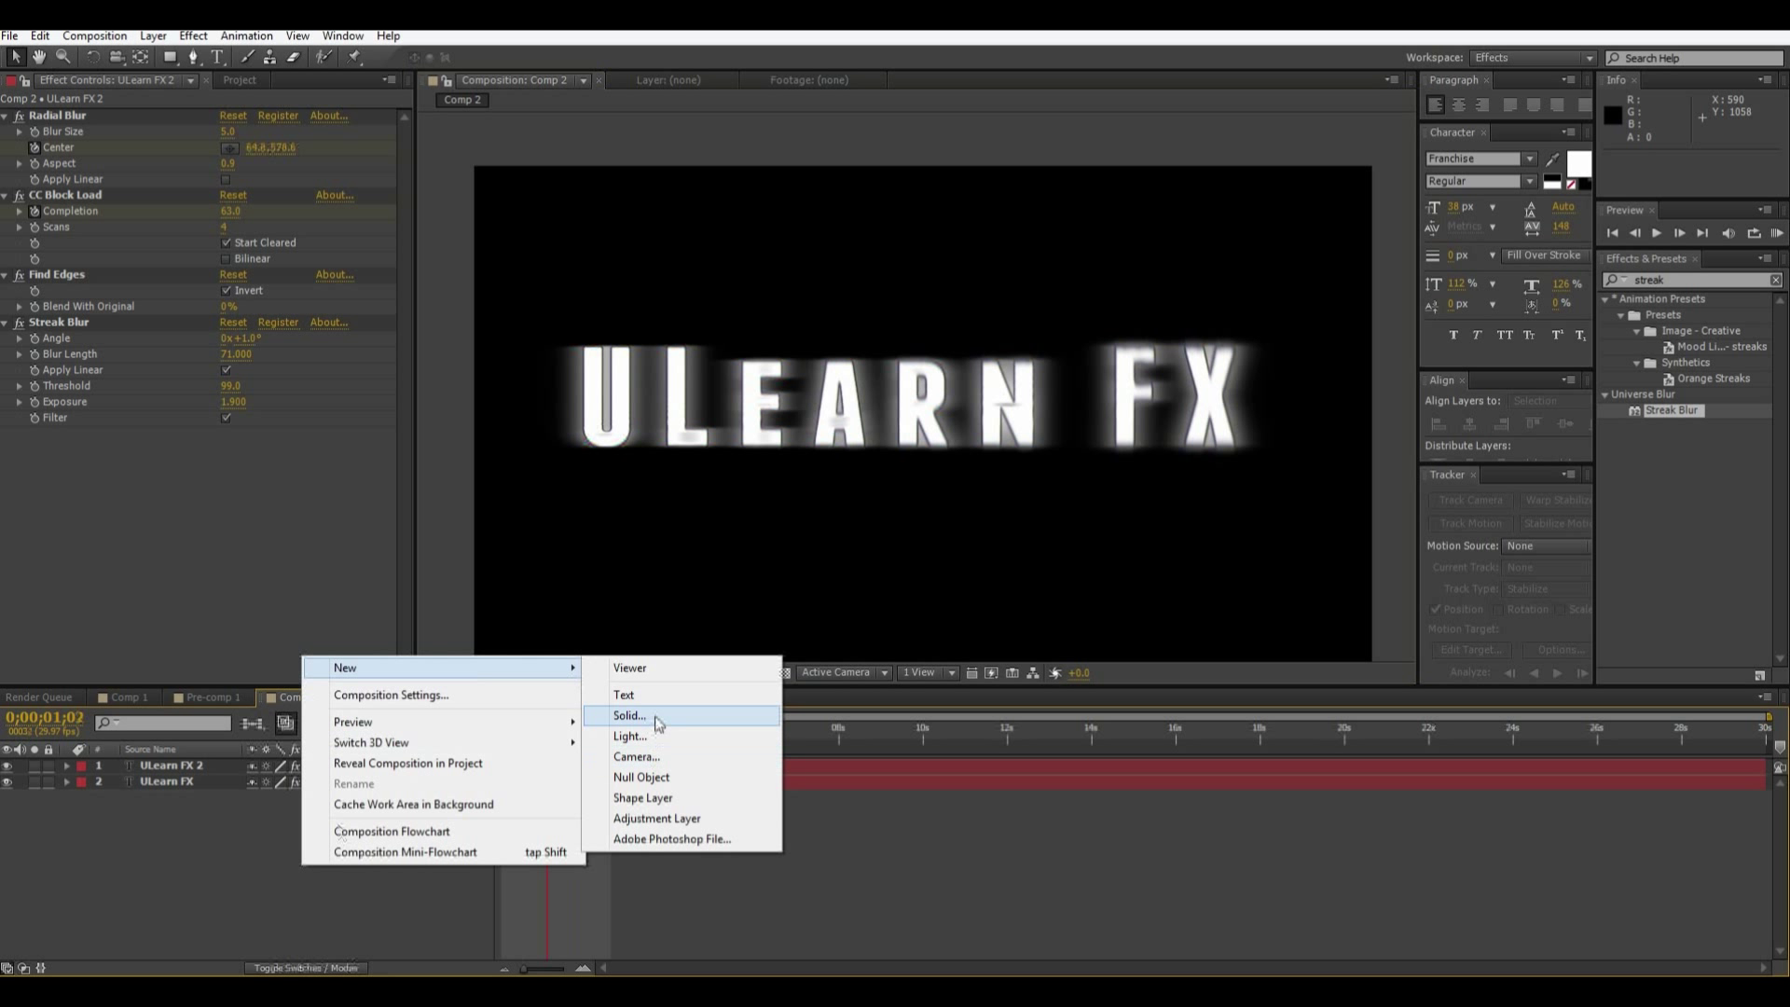
{"action": "left_click", "coordinate": [634, 718]}
{"action": "left_click", "coordinate": [945, 665]}
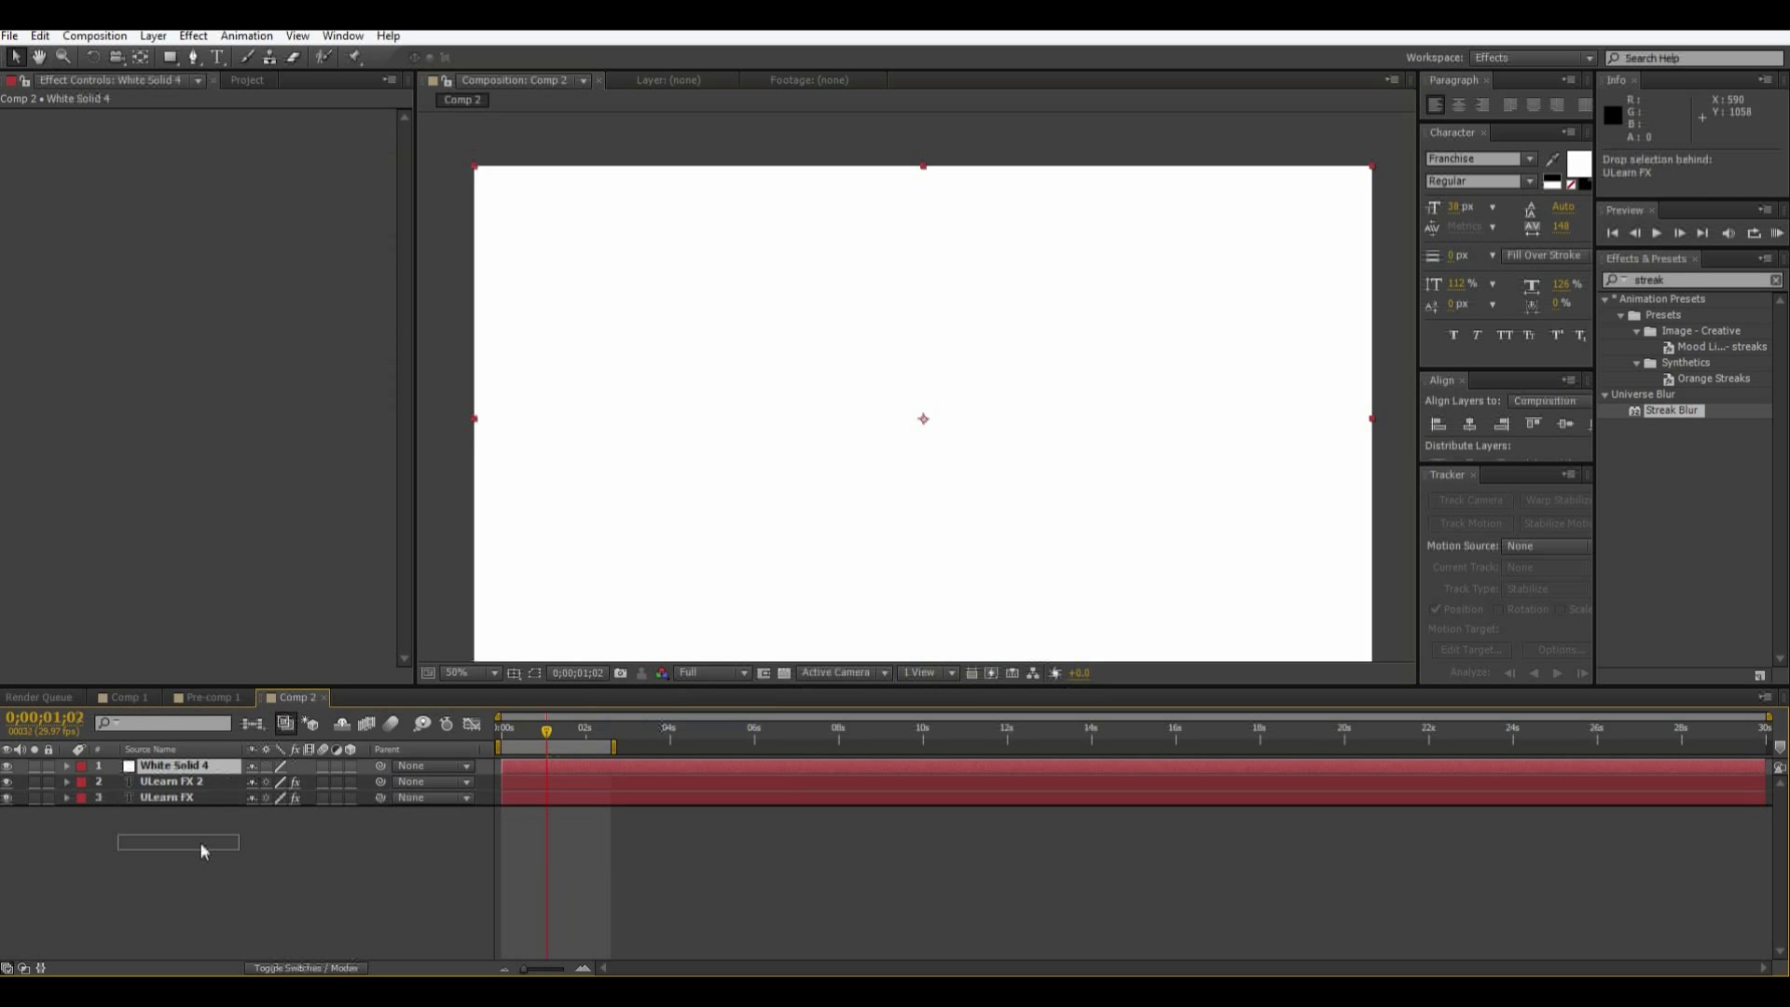
- Find the Turbulence Noise EZ effect and apply it to the white solid
{"action": "left_click", "coordinate": [1703, 279]}
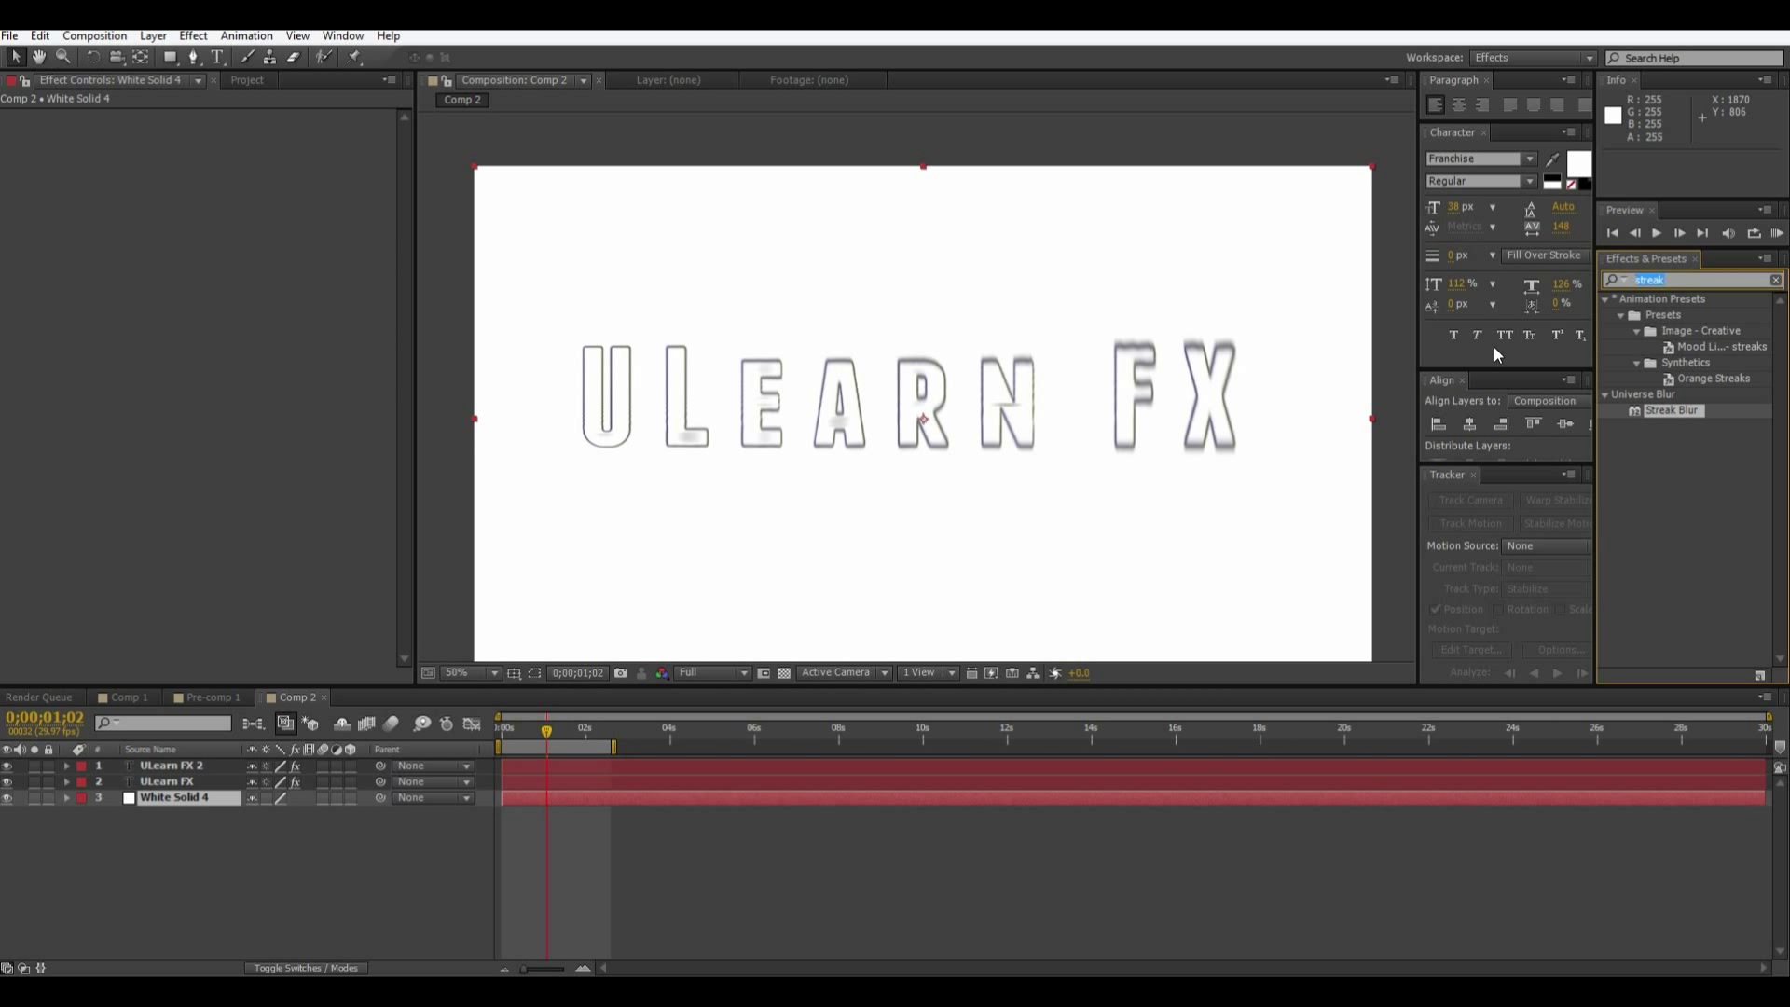
{"action": "type", "text": "tur"}
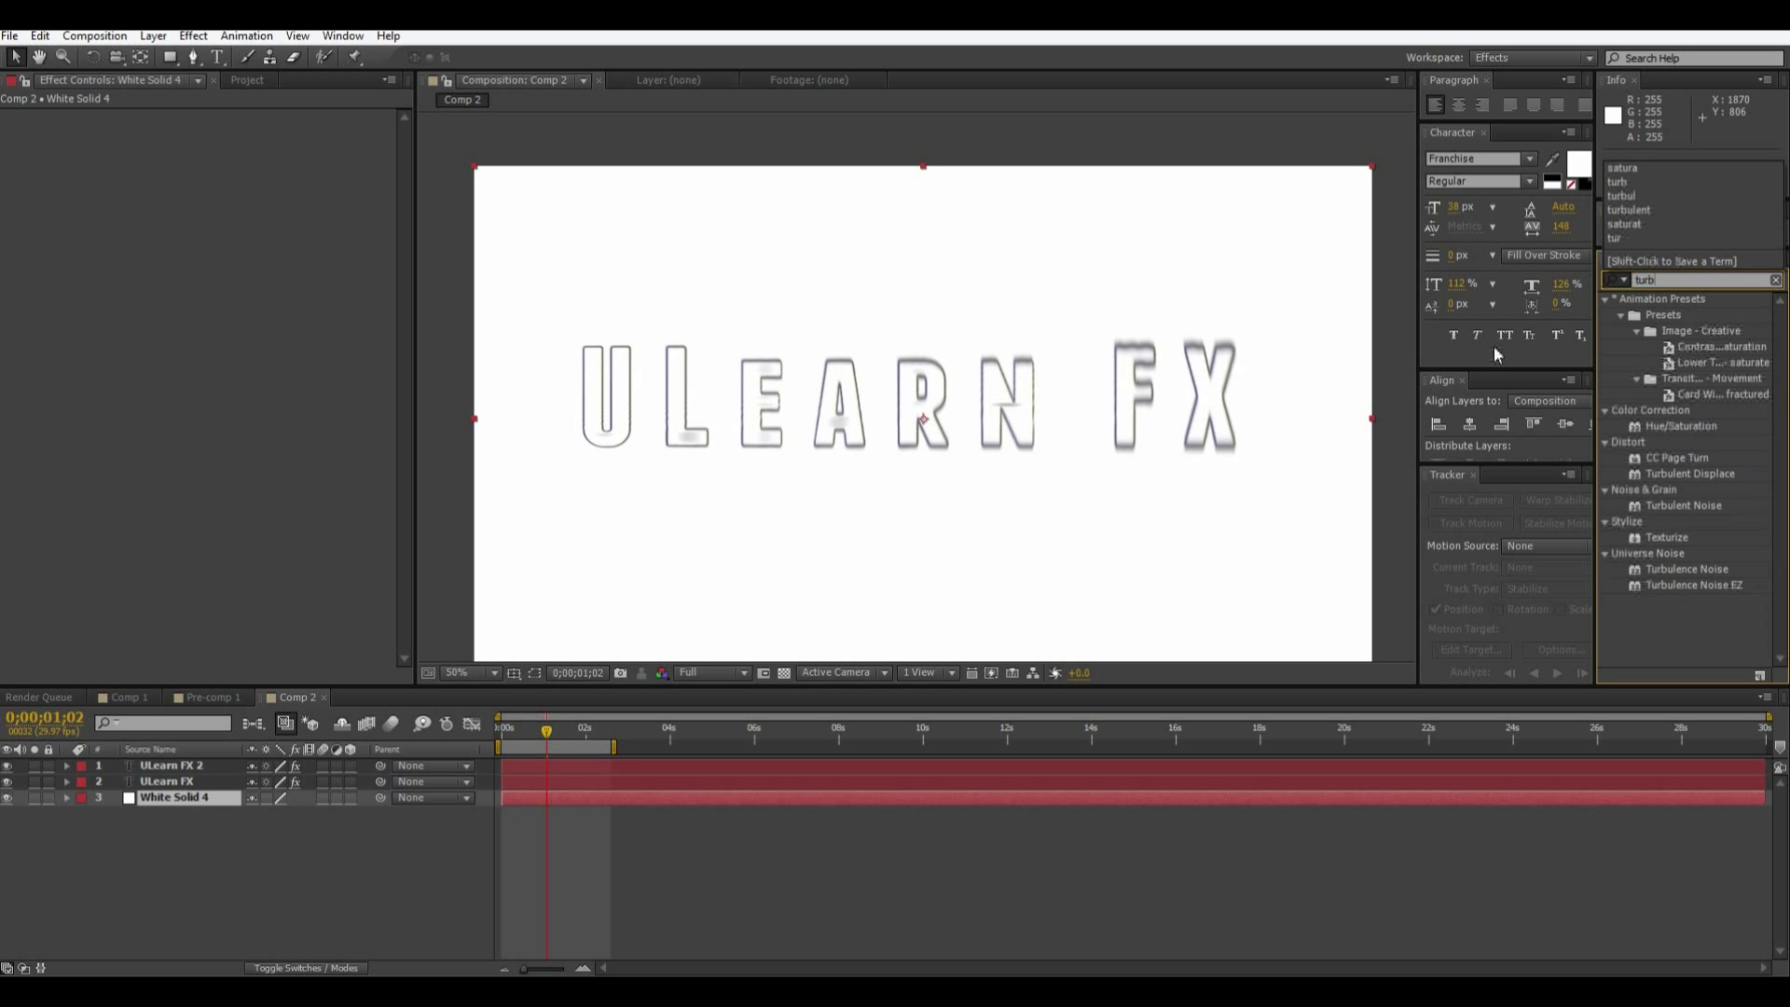
{"action": "type", "text": "b"}
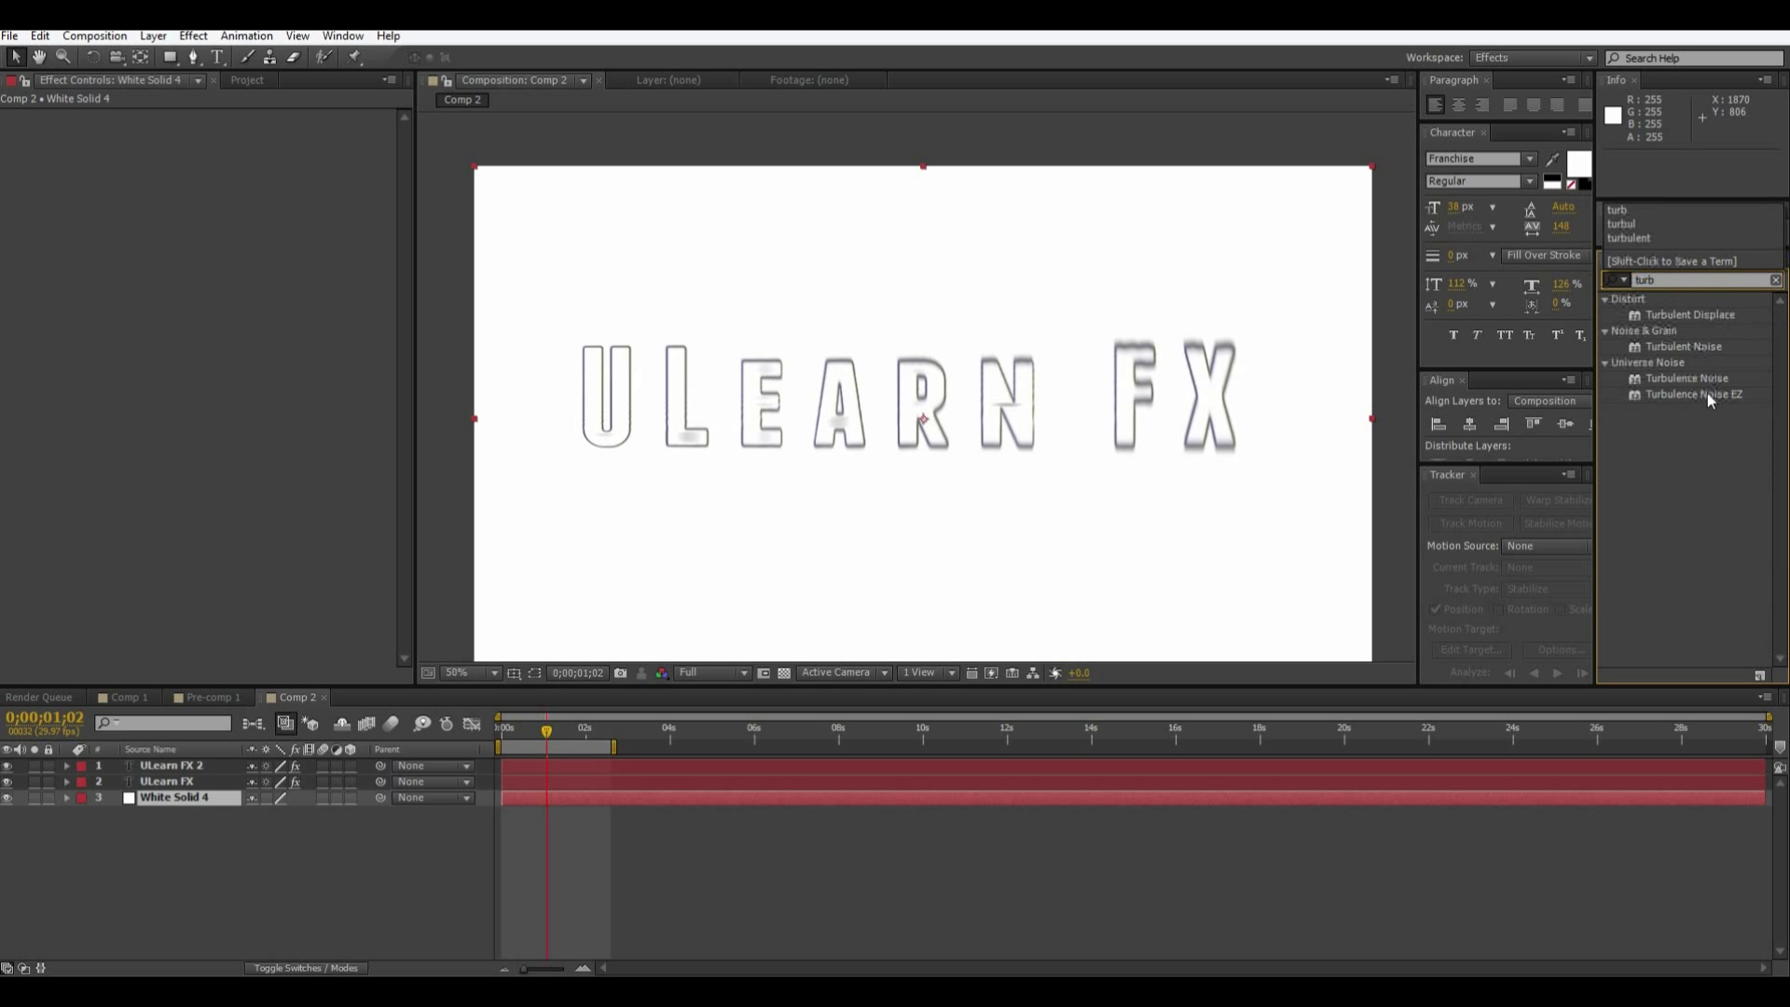
{"action": "left_click_drag", "start_coordinate": [1708, 393], "coordinate": [205, 803]}
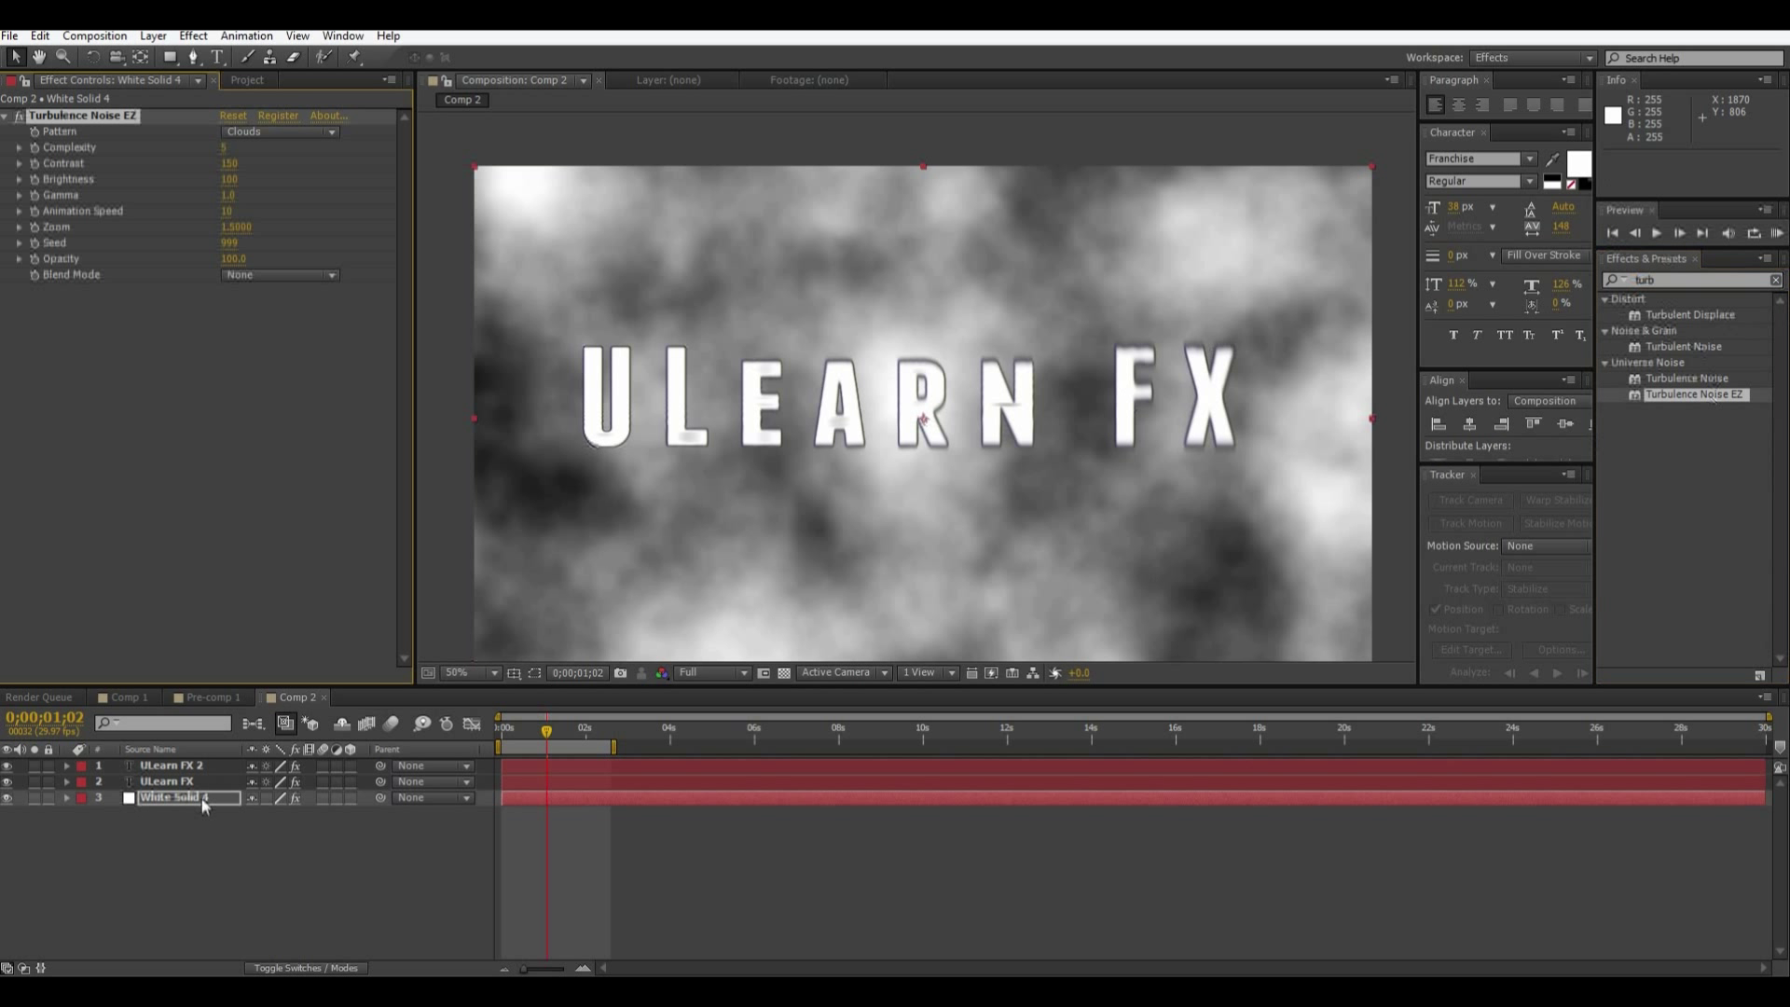
- Set the Turbulence Noise EZ pattern to Plasma and check the background behind the title
{"action": "left_click", "coordinate": [268, 139]}
{"action": "left_click", "coordinate": [280, 216]}
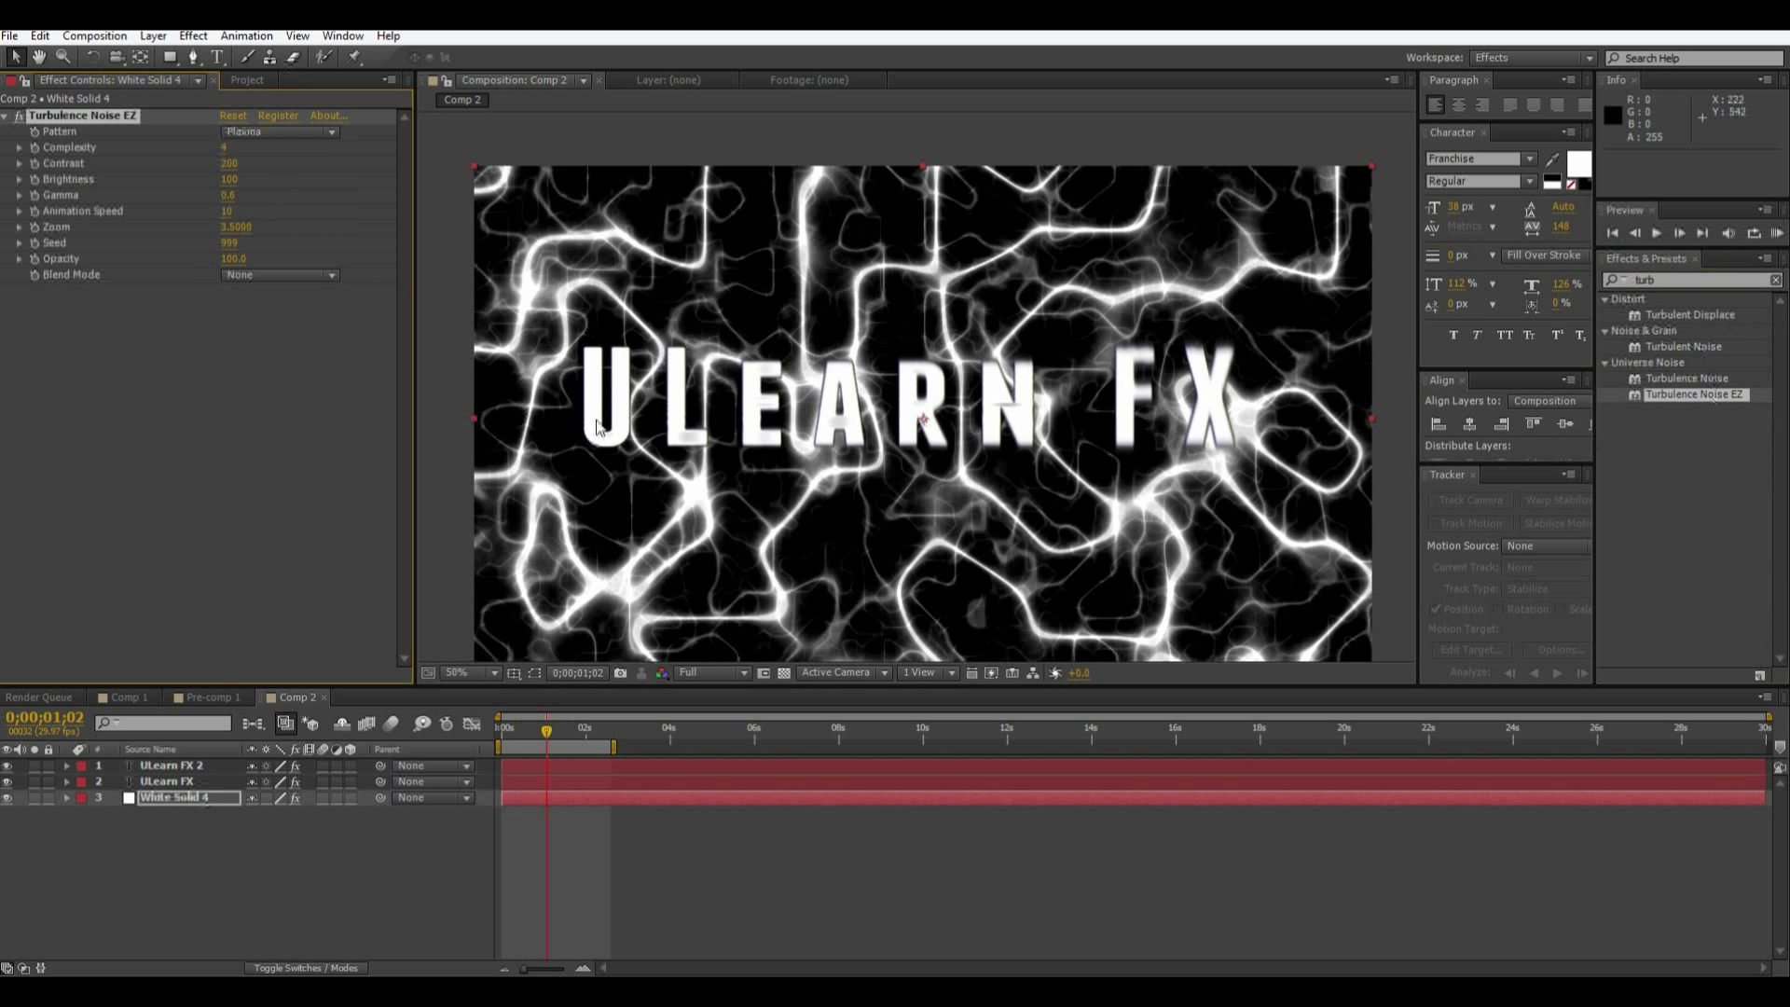
{"action": "scroll", "coordinate": [615, 436], "scroll_direction": "down", "scroll_amount": 2}
{"action": "scroll", "coordinate": [628, 439], "scroll_direction": "up", "scroll_amount": 2}
{"action": "scroll", "coordinate": [597, 471], "scroll_direction": "down", "scroll_amount": 2}
{"action": "left_click", "coordinate": [568, 509]}
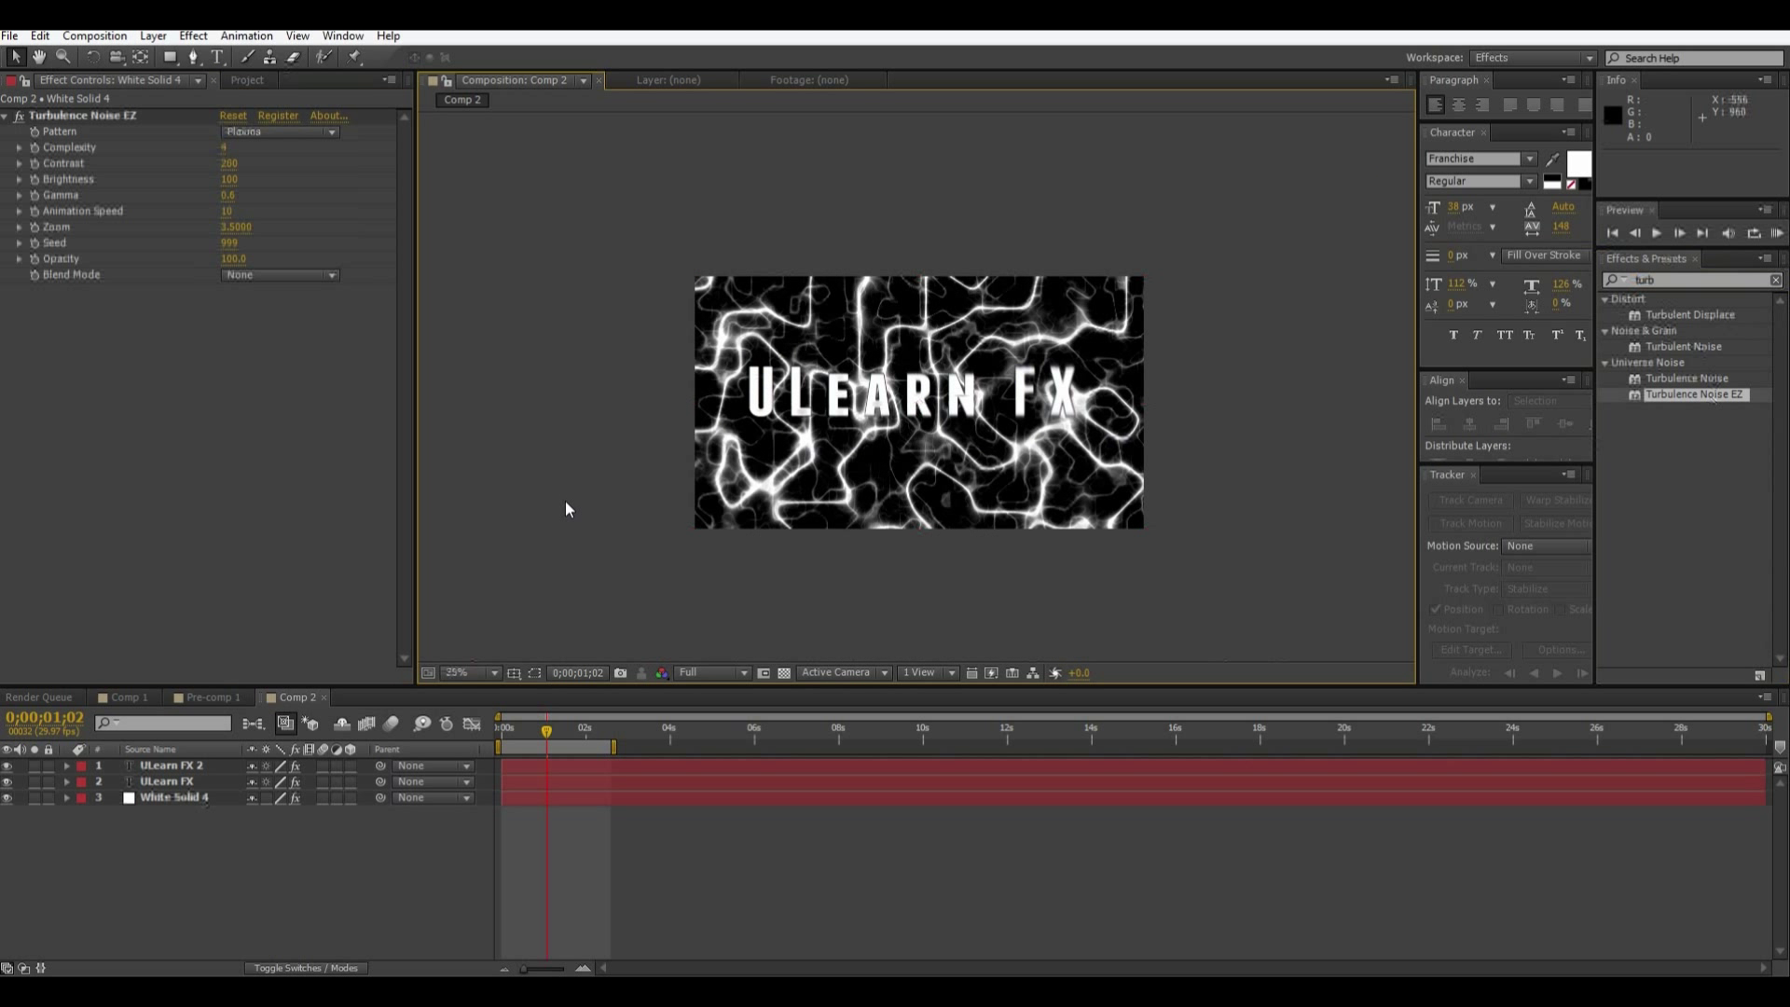
{"action": "scroll", "coordinate": [566, 509], "scroll_direction": "up", "scroll_amount": 1}
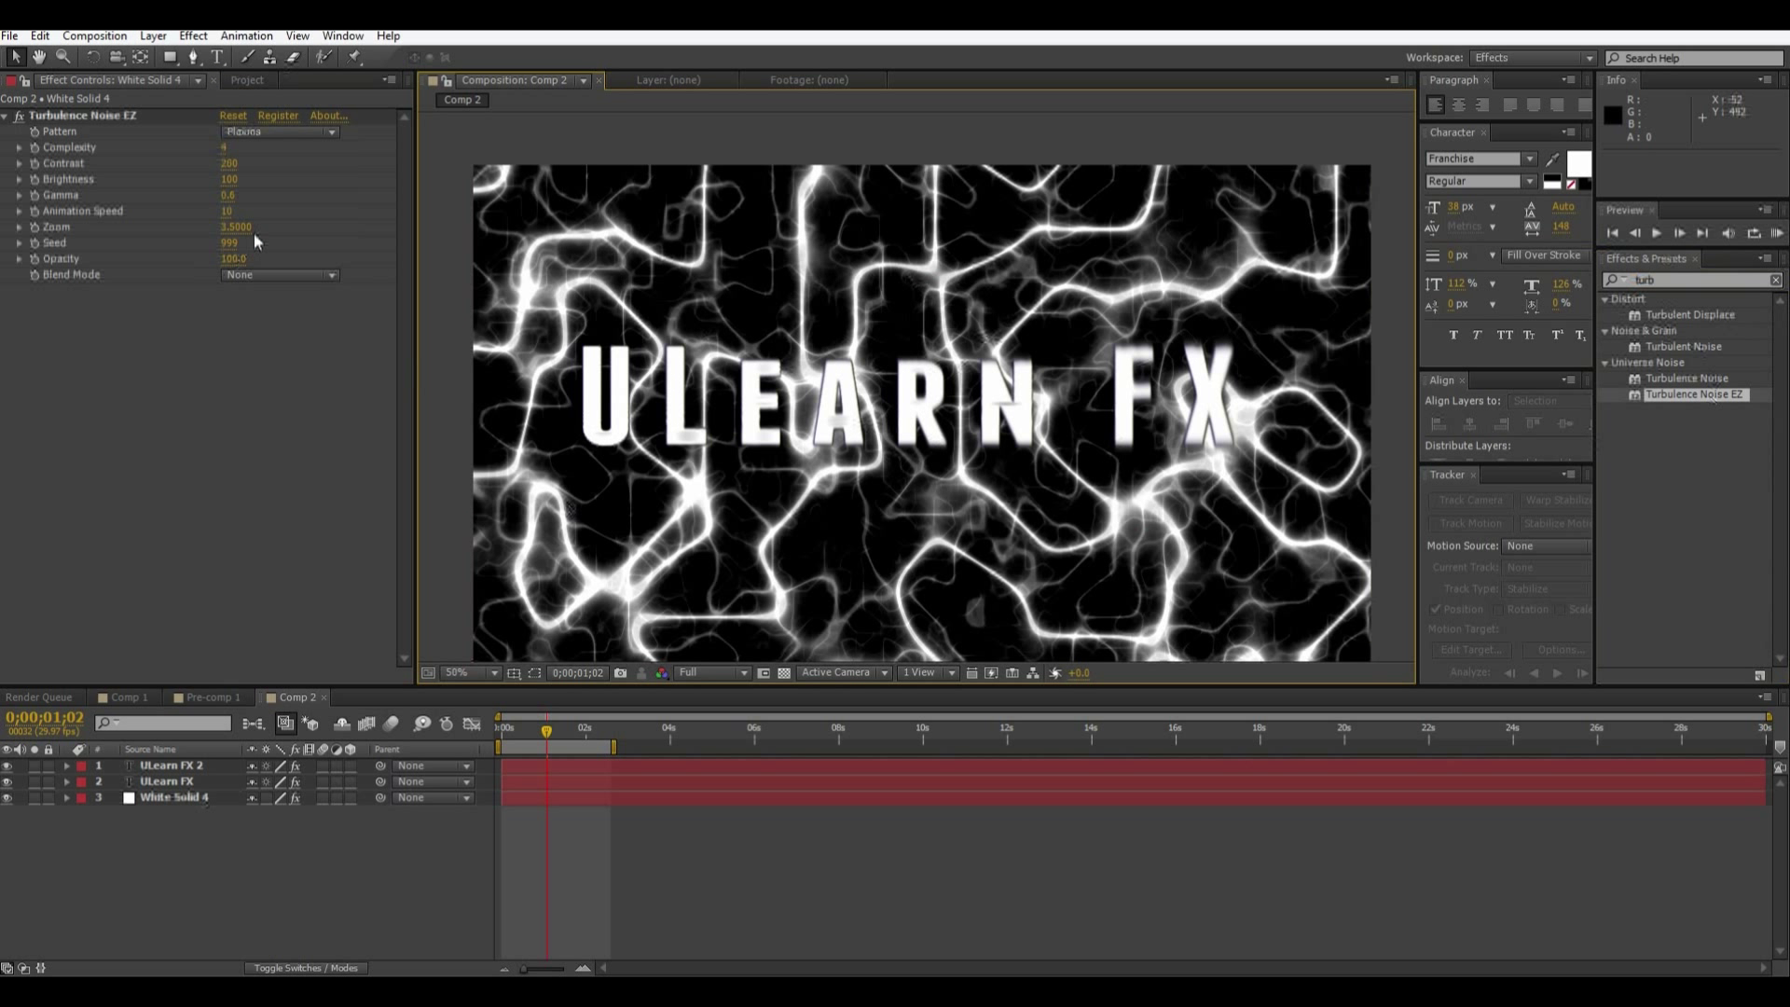
- Set the Turbulence Noise EZ Zoom to 100 on the white solid and inspect the fine noise background
{"action": "left_click_drag", "start_coordinate": [236, 230], "coordinate": [584, 266]}
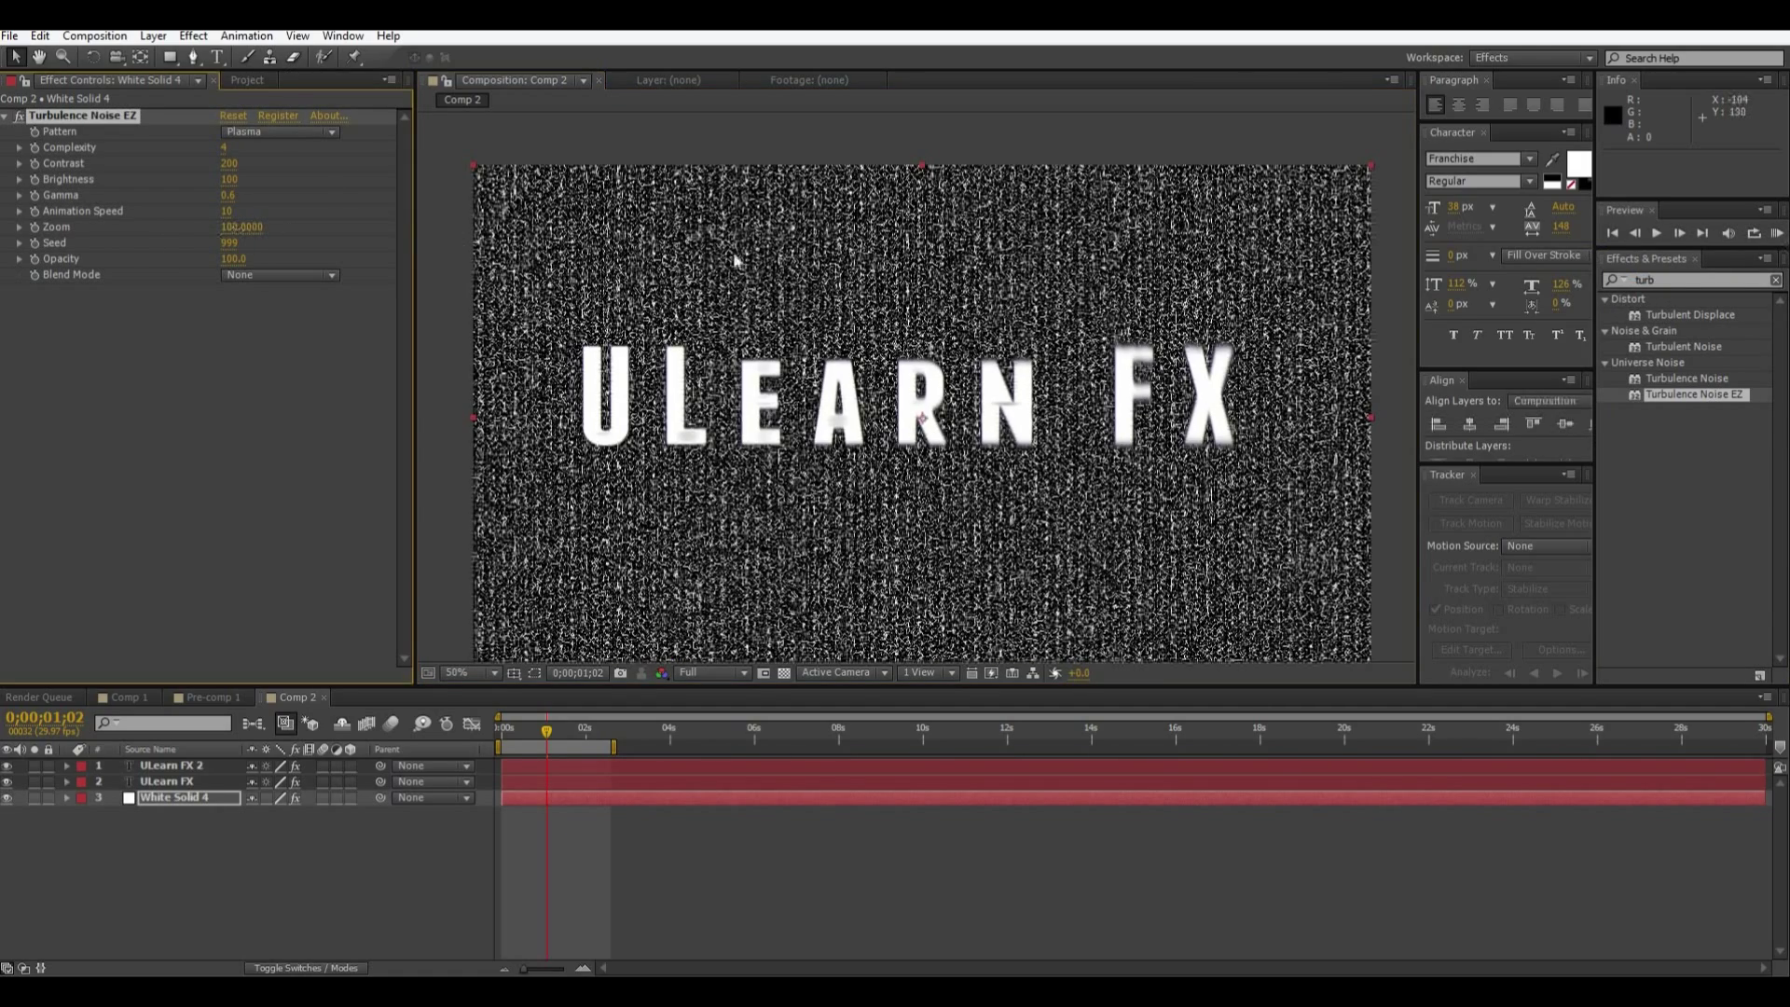
{"action": "scroll", "coordinate": [735, 261], "scroll_direction": "down", "scroll_amount": 1}
{"action": "left_click", "coordinate": [659, 295]}
{"action": "scroll", "coordinate": [664, 298], "scroll_direction": "up", "scroll_amount": 1}
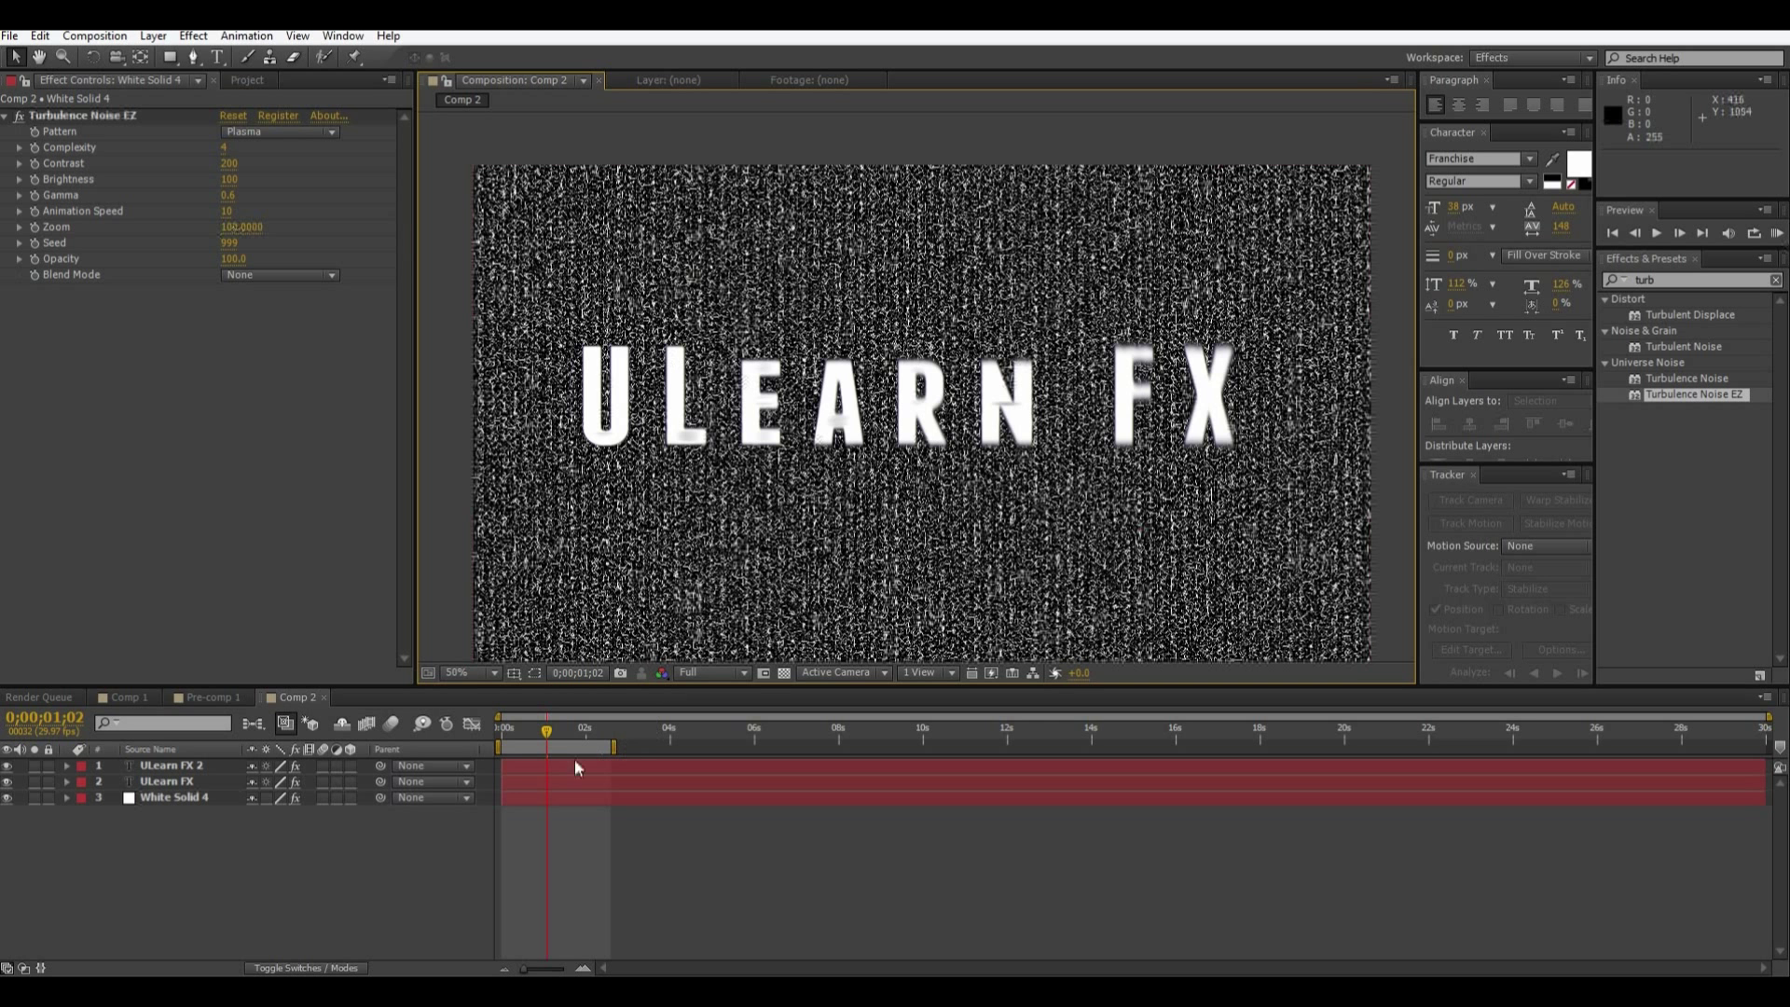
- Add the expression wiggle(3,3) to the Turbulence Noise EZ Seed and inspect the noise at the start of the composition
{"action": "left_click_drag", "start_coordinate": [546, 732], "coordinate": [520, 745]}
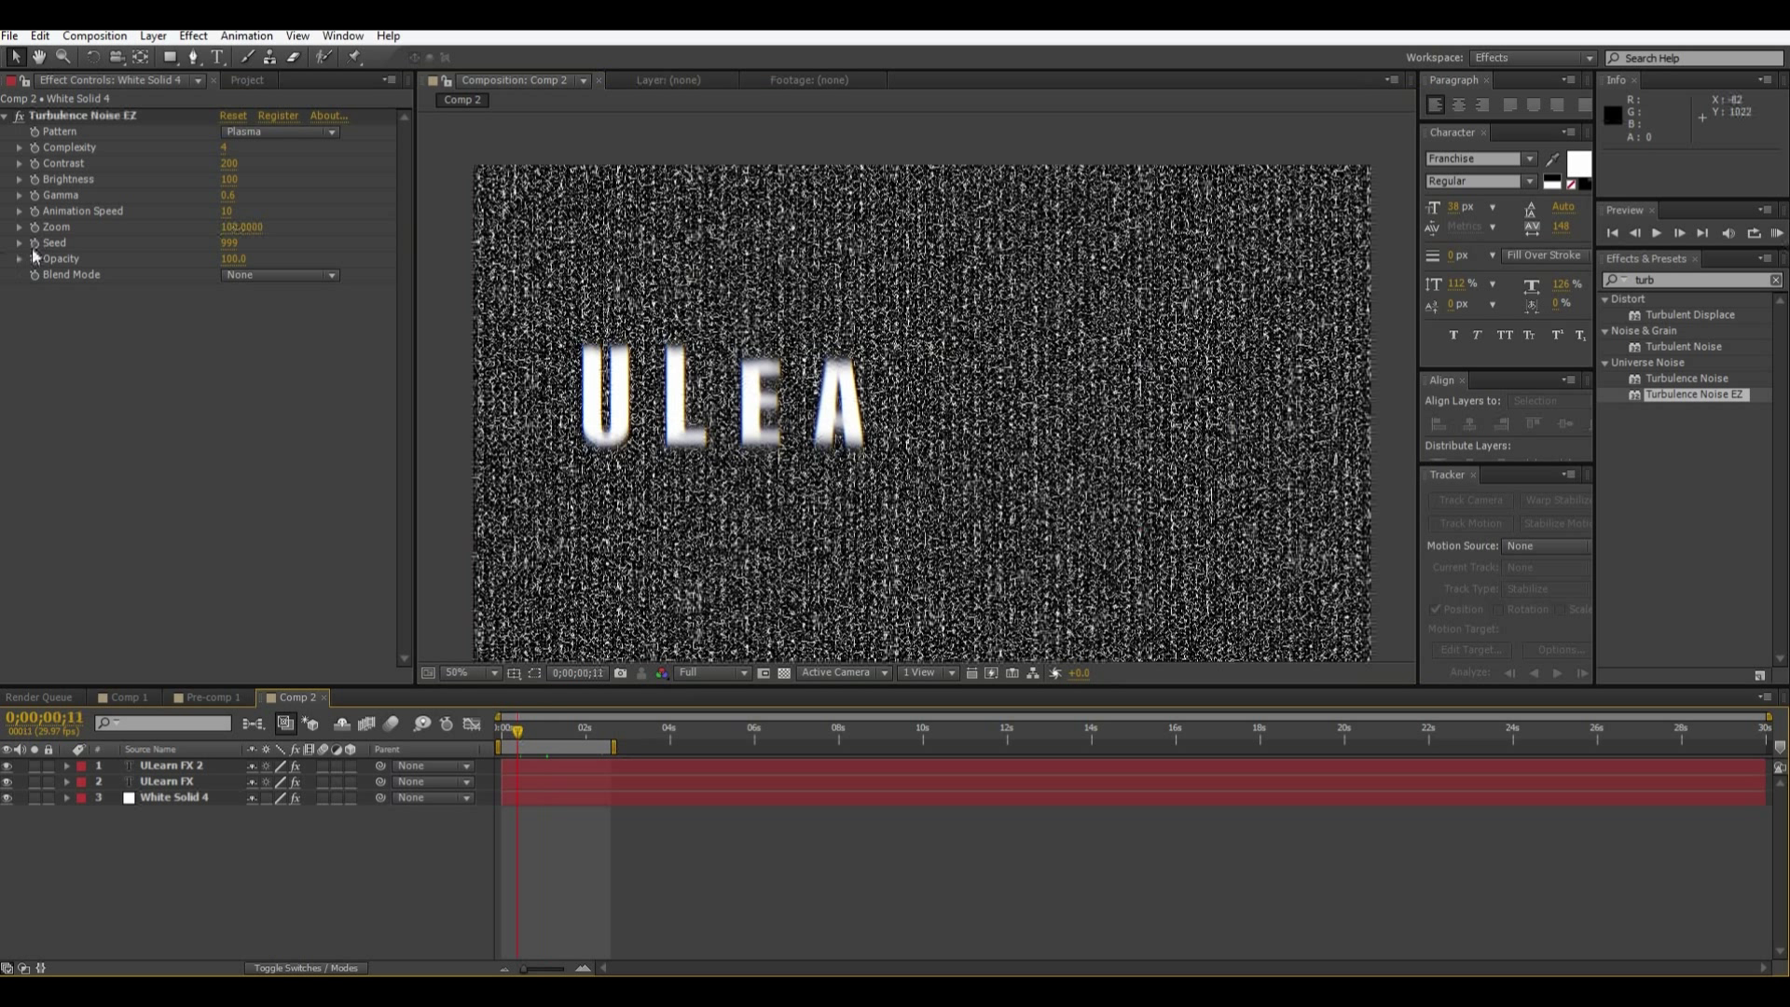
{"action": "left_click", "coordinate": [35, 242], "text": "alt"}
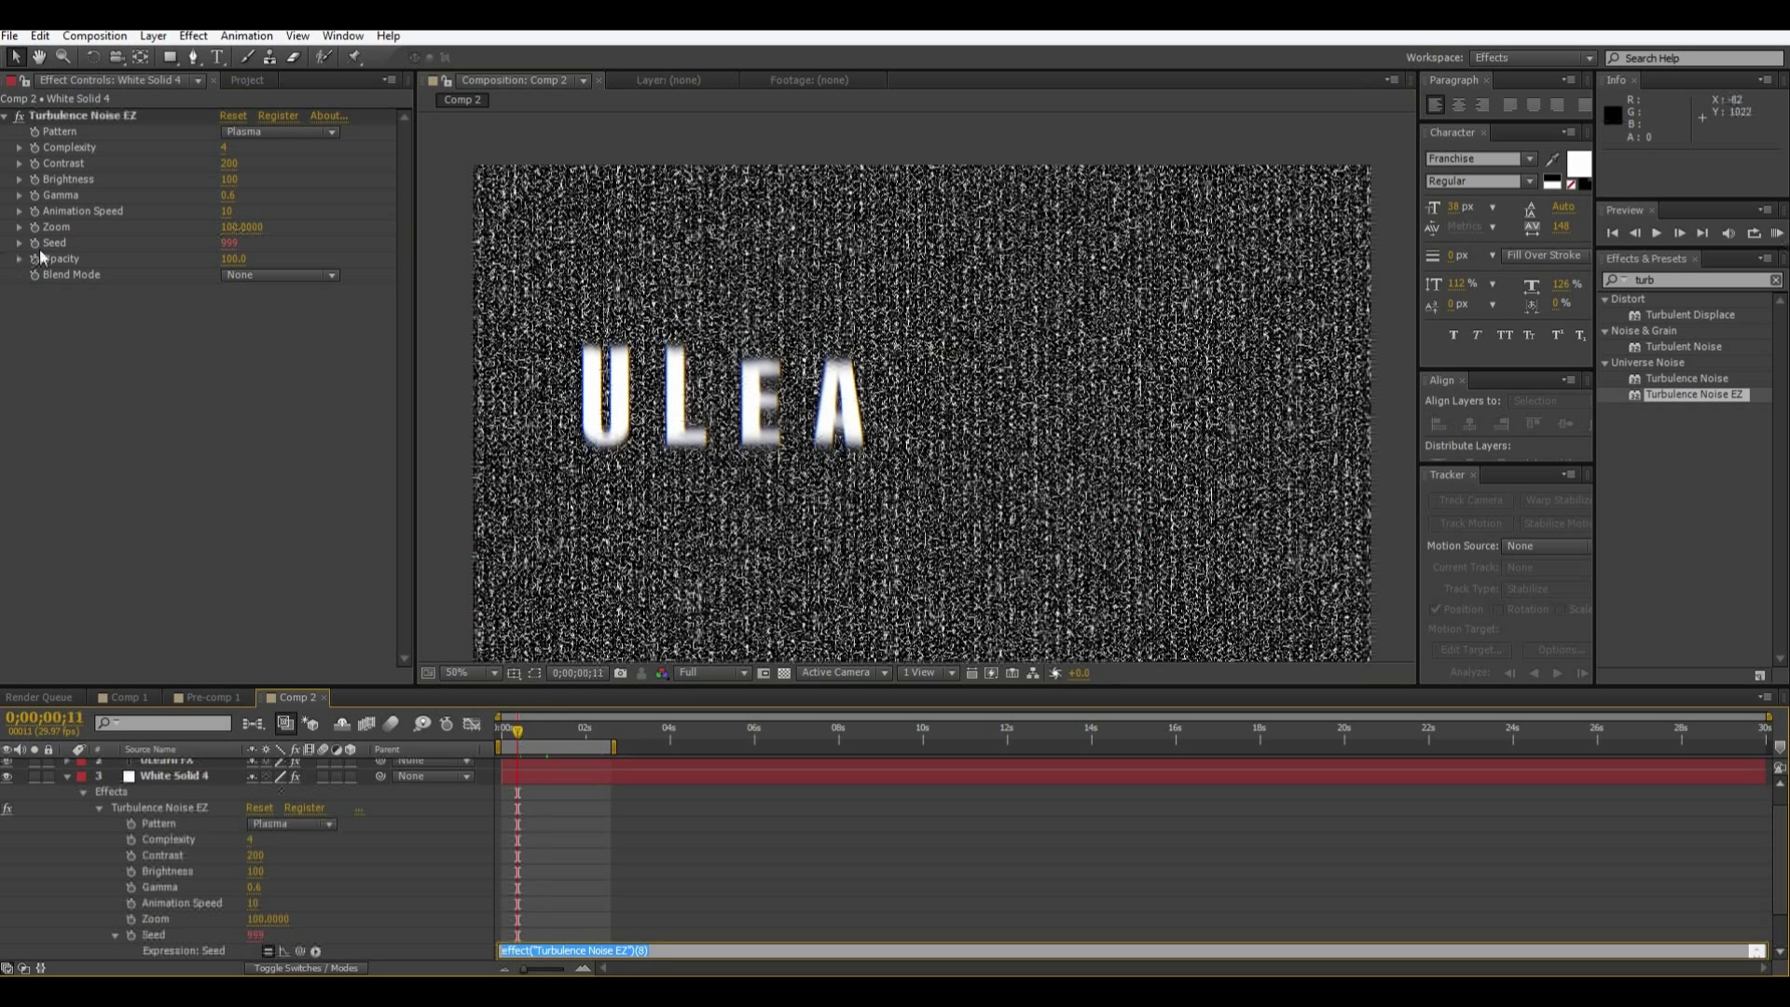
{"action": "type", "text": "wiggle(3,3"}
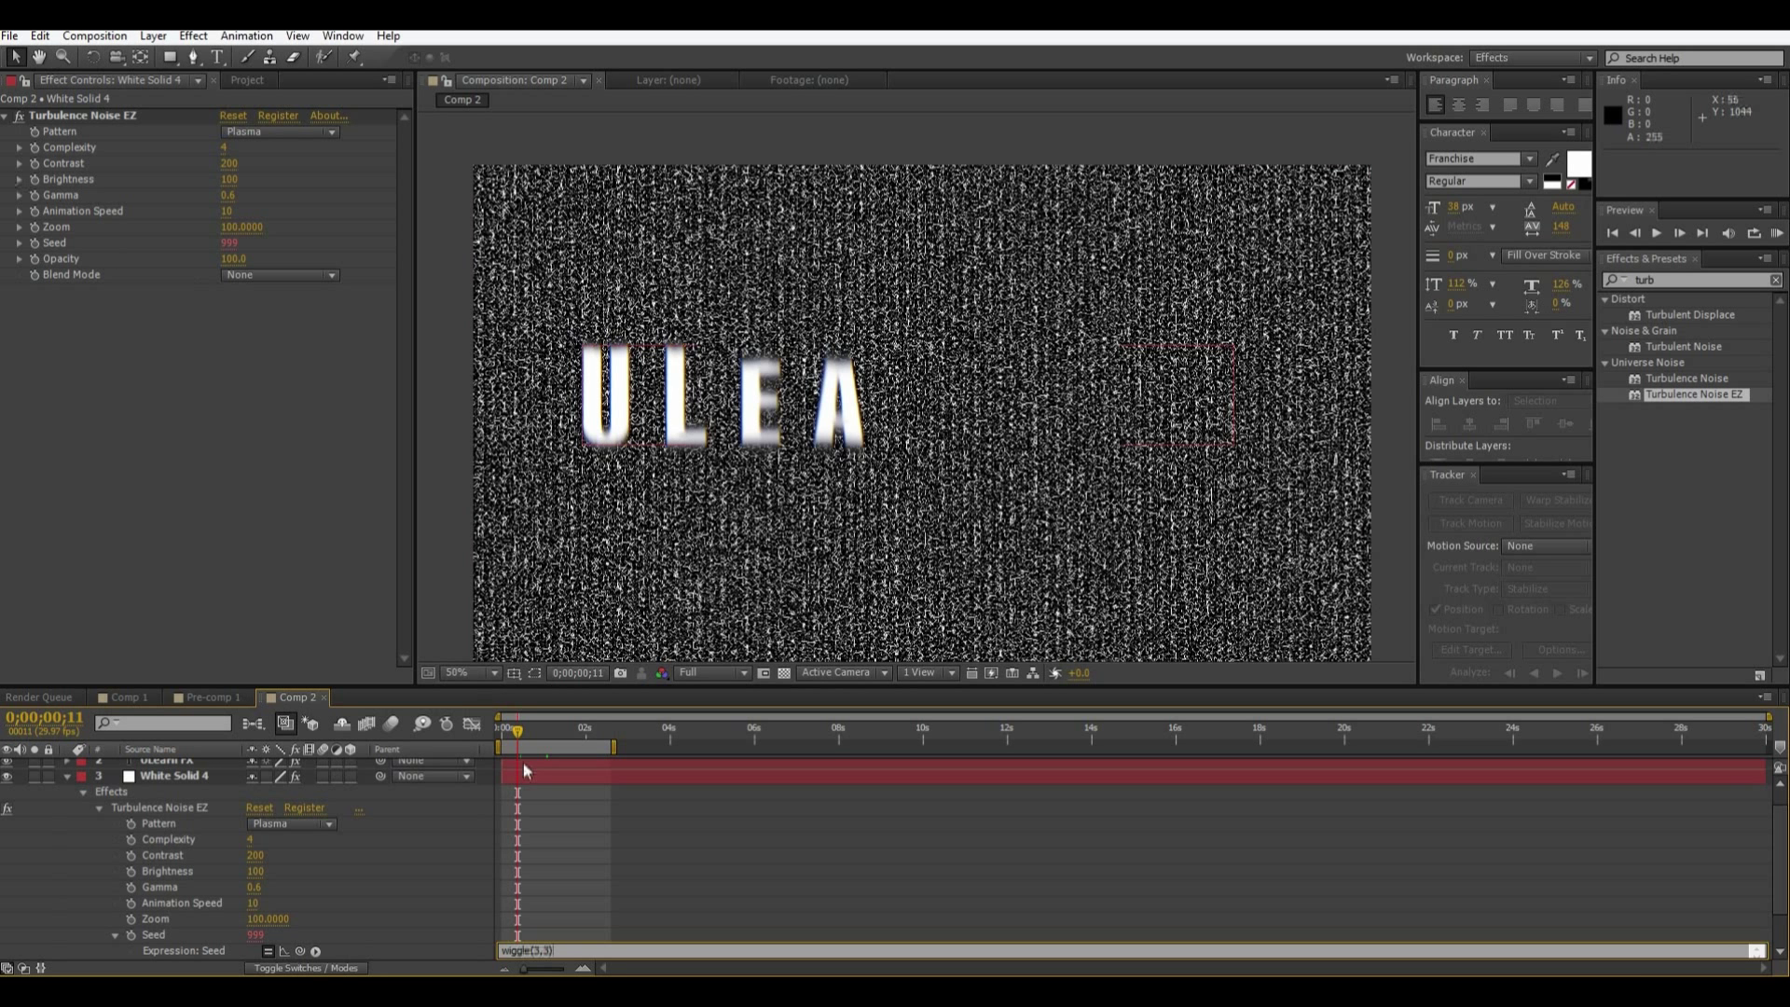
{"action": "left_click_drag", "start_coordinate": [517, 731], "coordinate": [483, 743]}
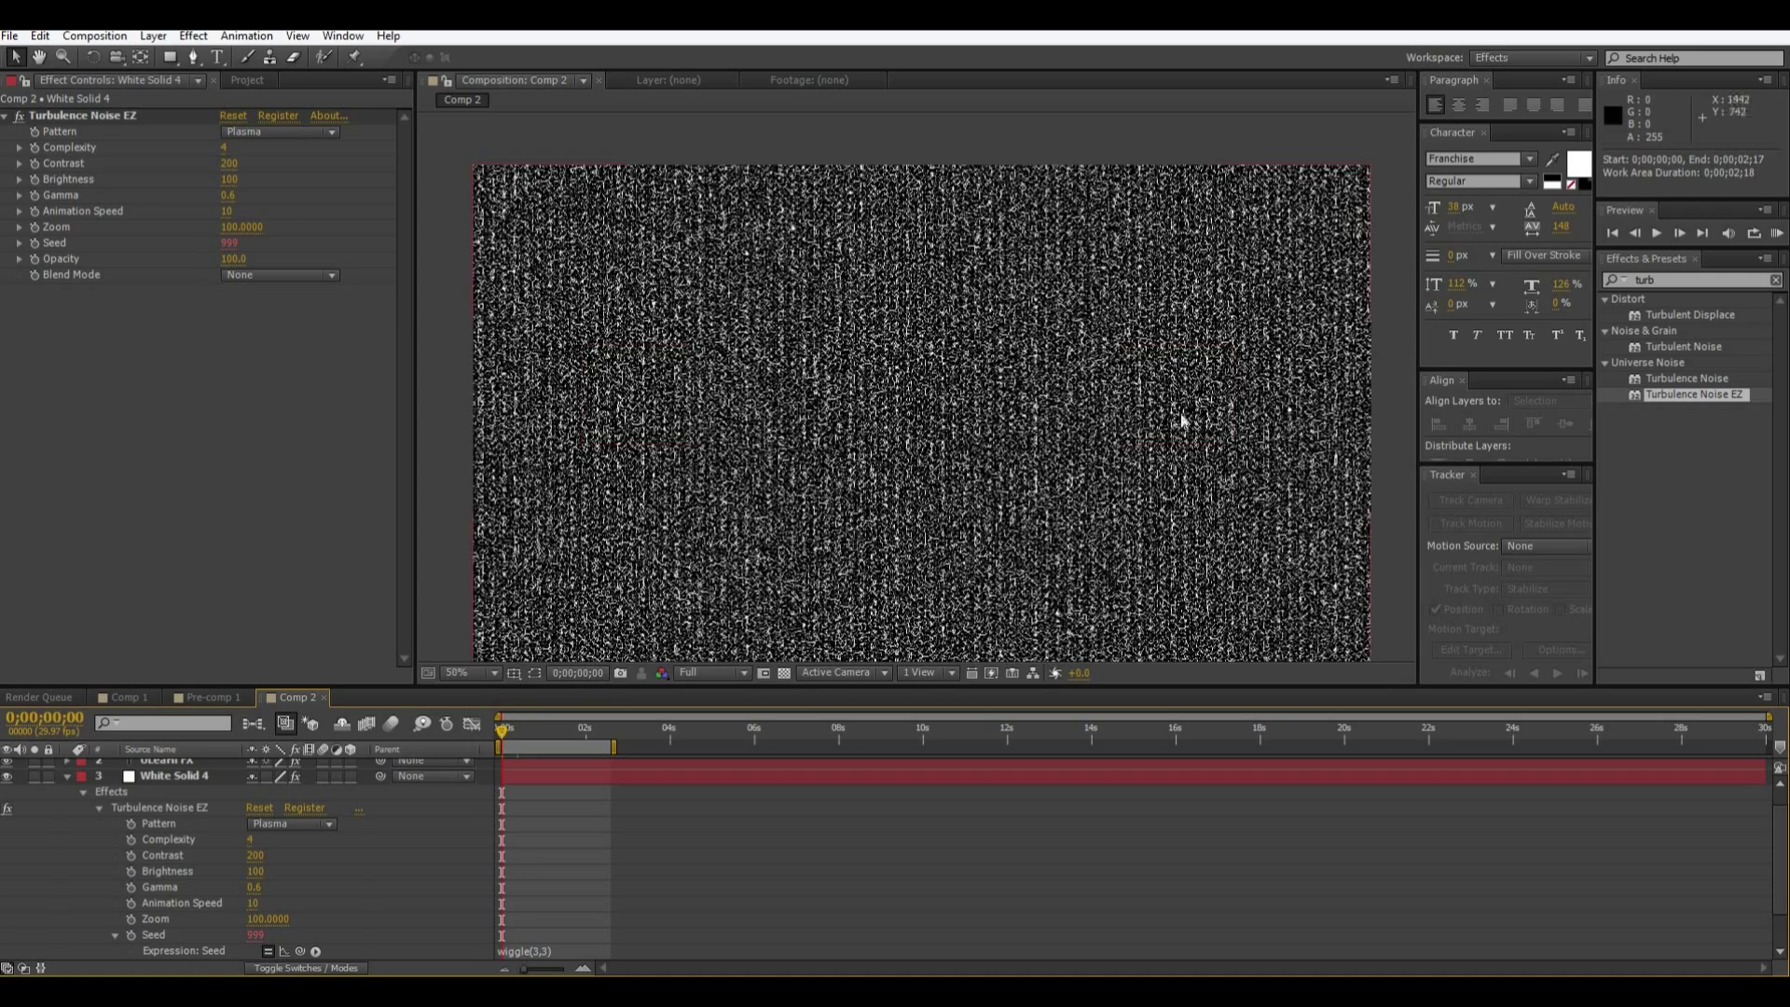
{"action": "scroll", "coordinate": [944, 355], "scroll_direction": "up", "scroll_amount": 6}
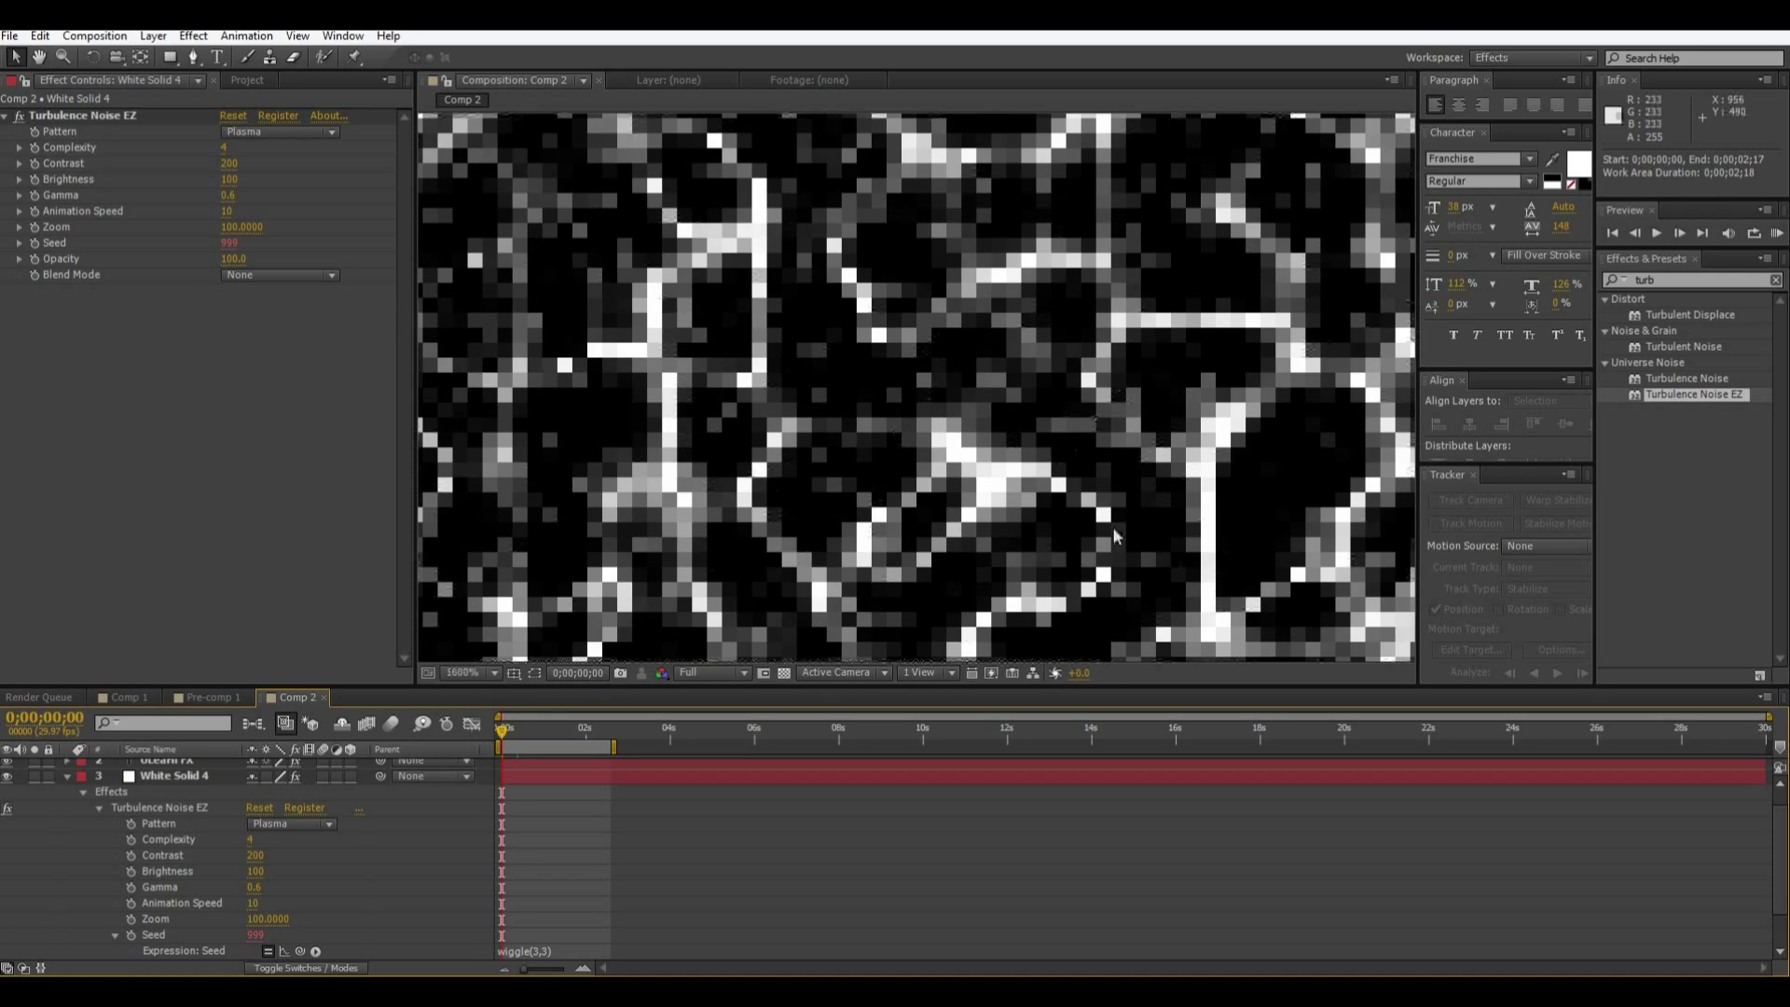
{"action": "scroll", "coordinate": [833, 404], "scroll_direction": "down", "scroll_amount": 6}
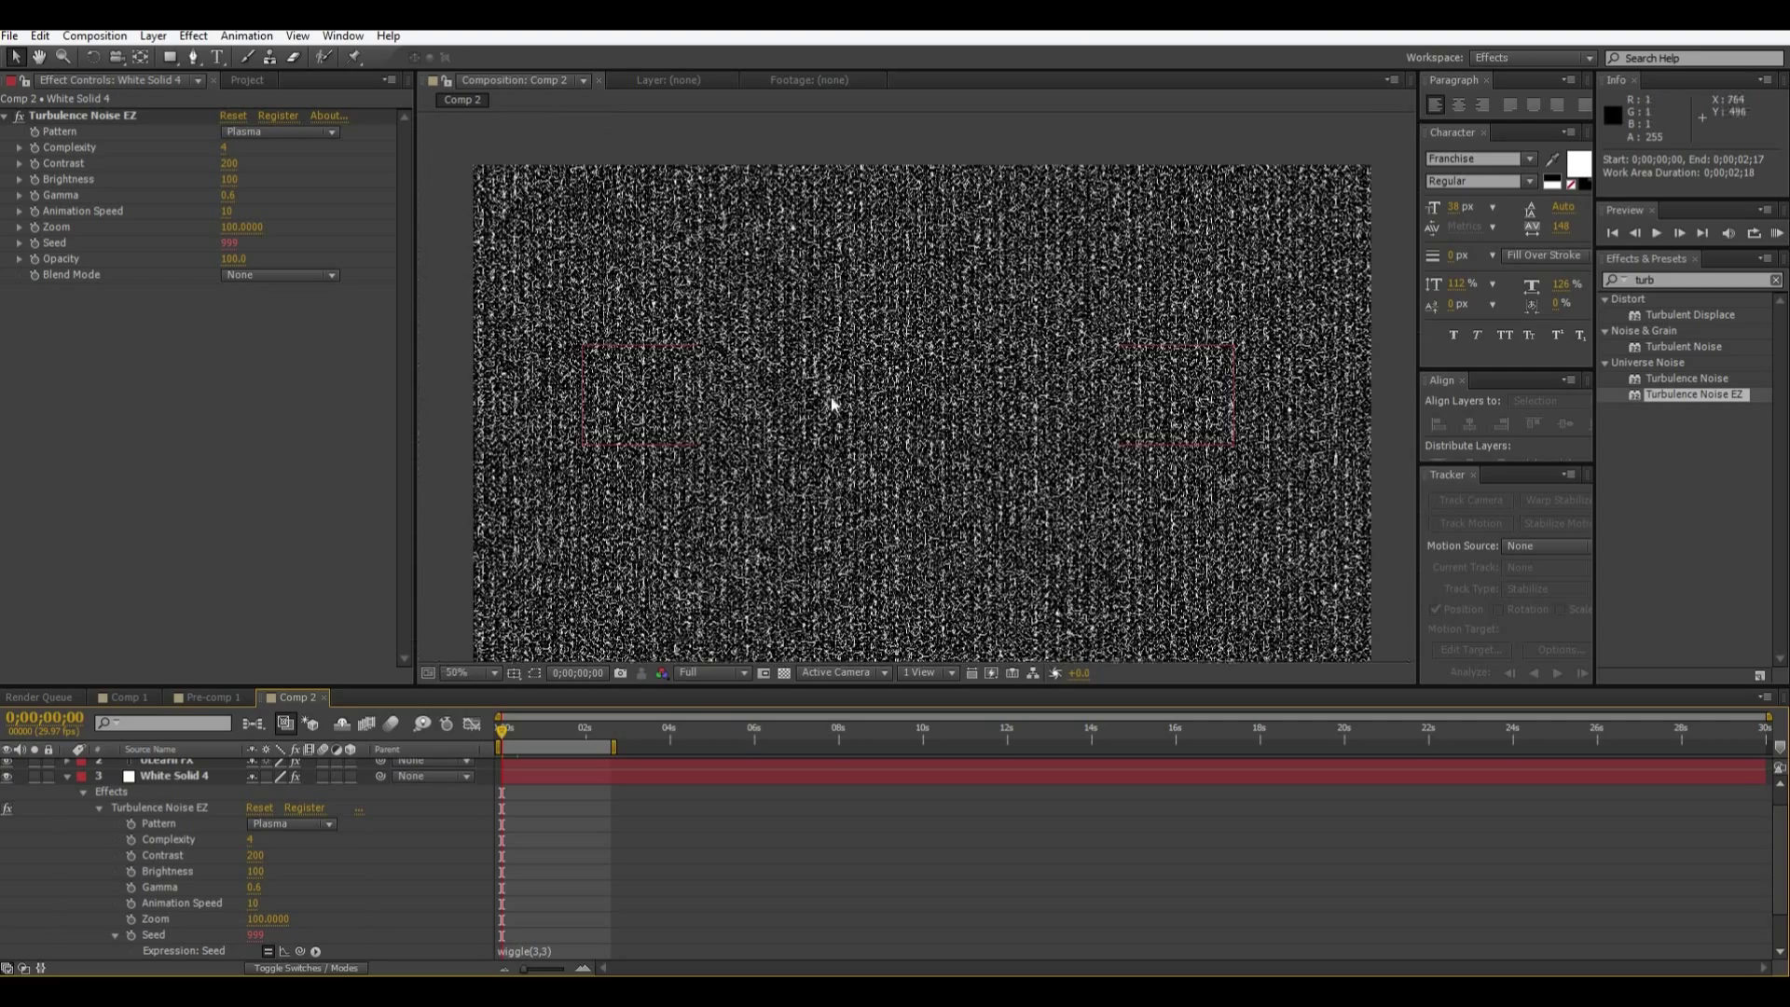
{"action": "left_click_drag", "start_coordinate": [830, 396], "coordinate": [815, 376]}
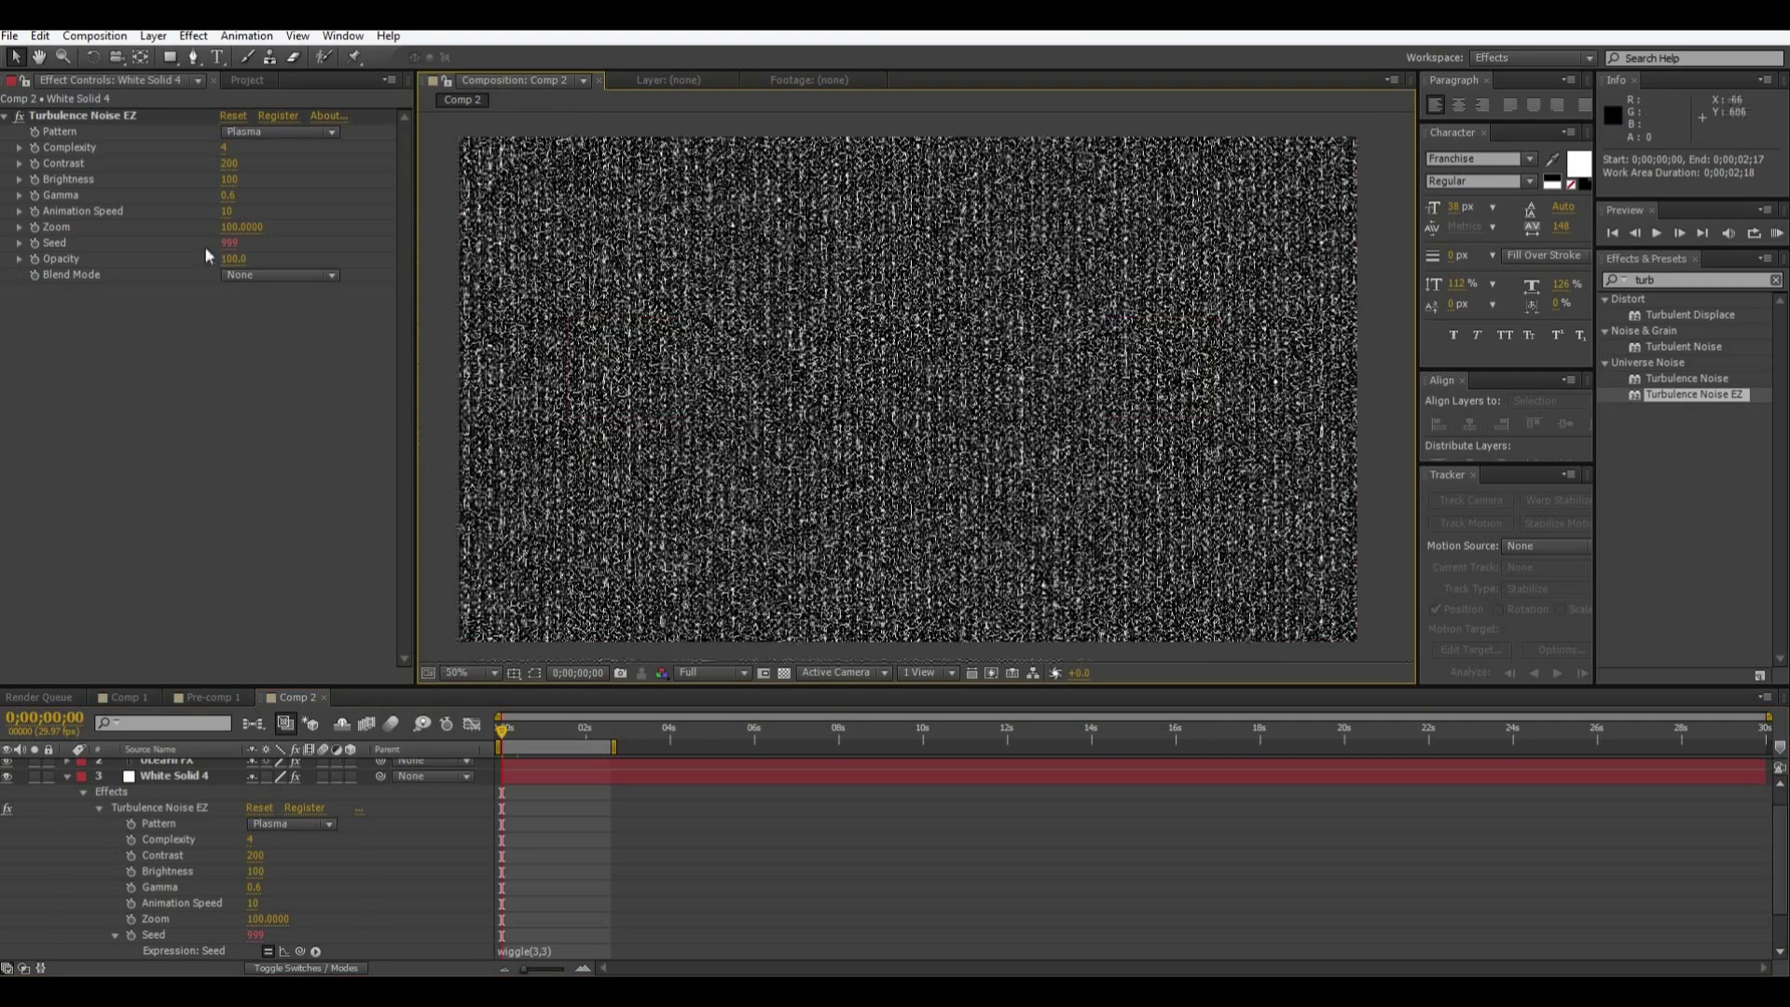
- Raise the Turbulence Noise EZ Seed to about 1200 and preview the animated background
{"action": "left_click_drag", "start_coordinate": [233, 252], "coordinate": [237, 247]}
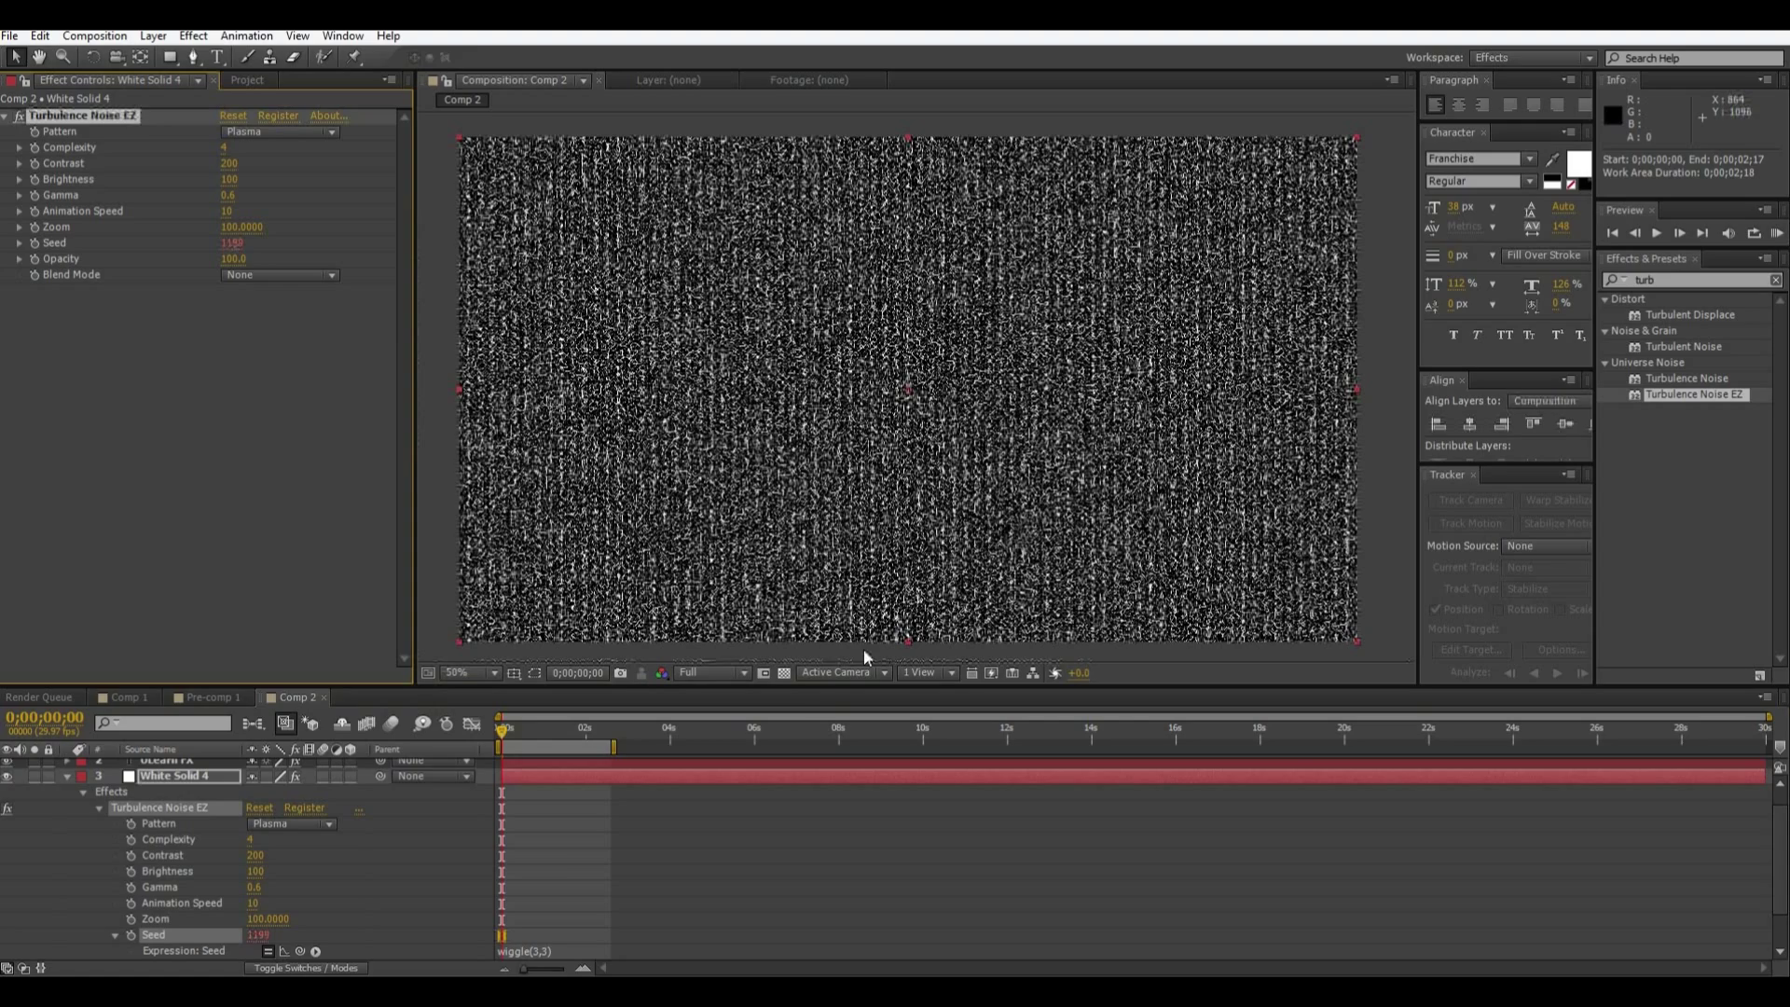
{"action": "key", "text": "space"}
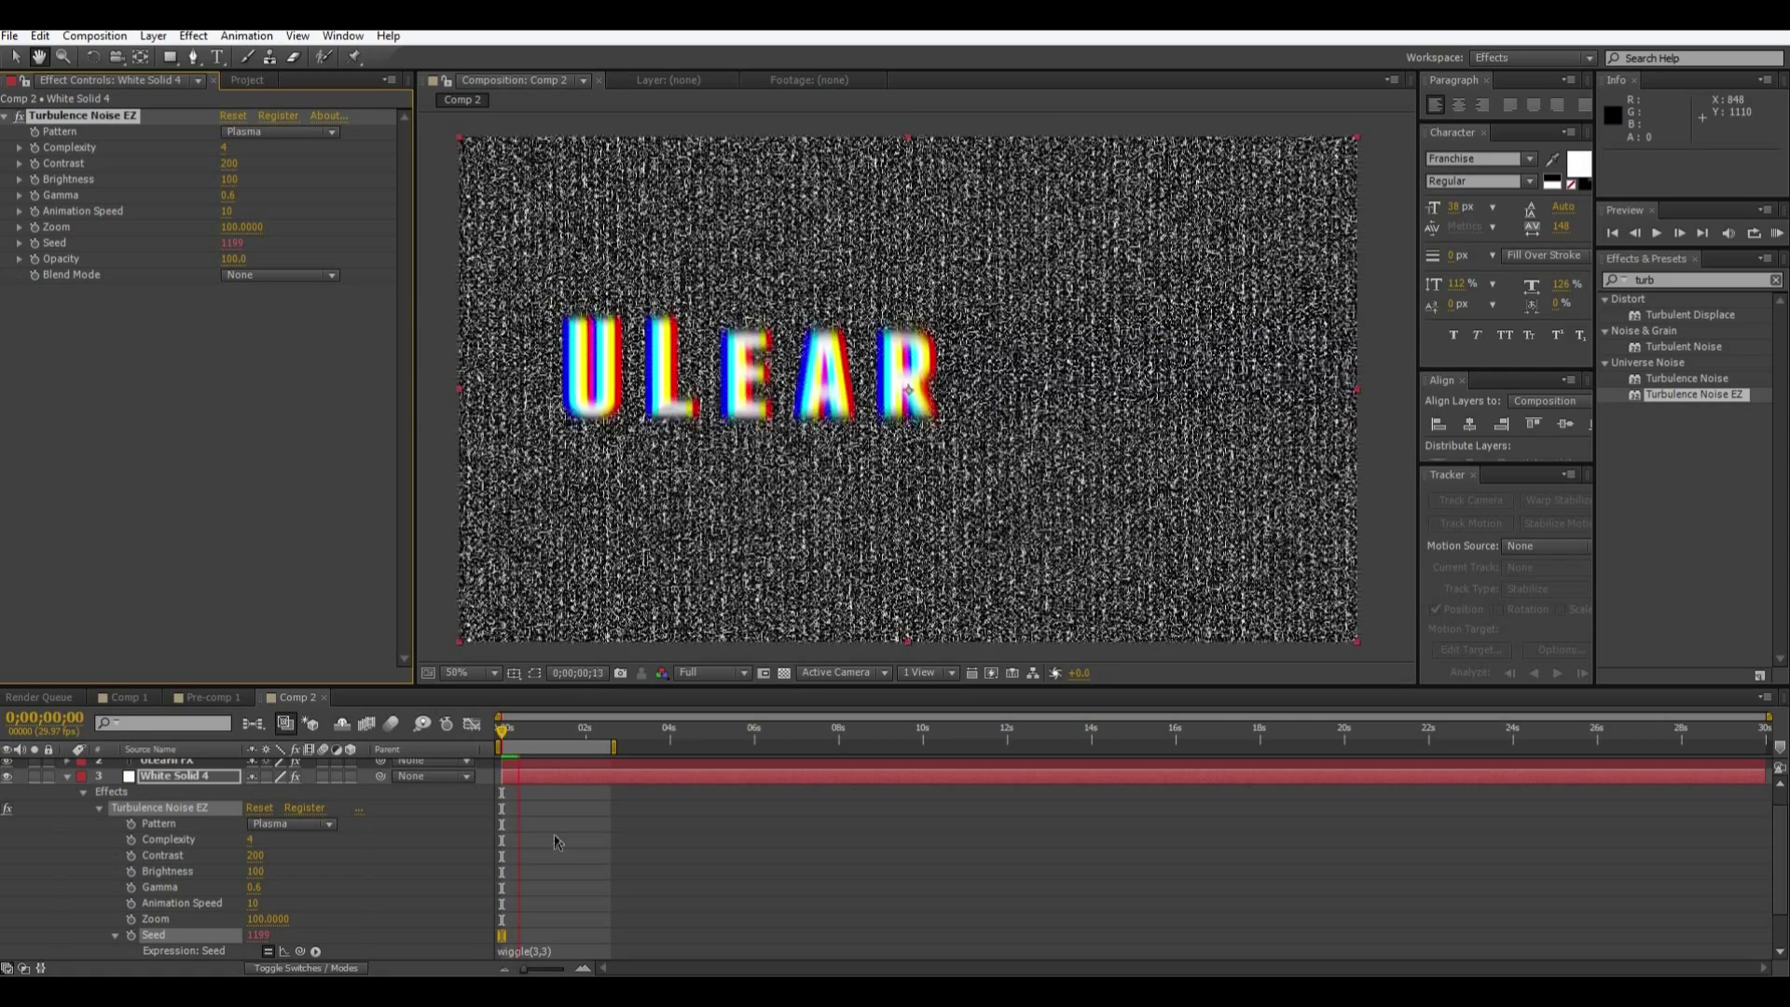
{"action": "key", "text": "space"}
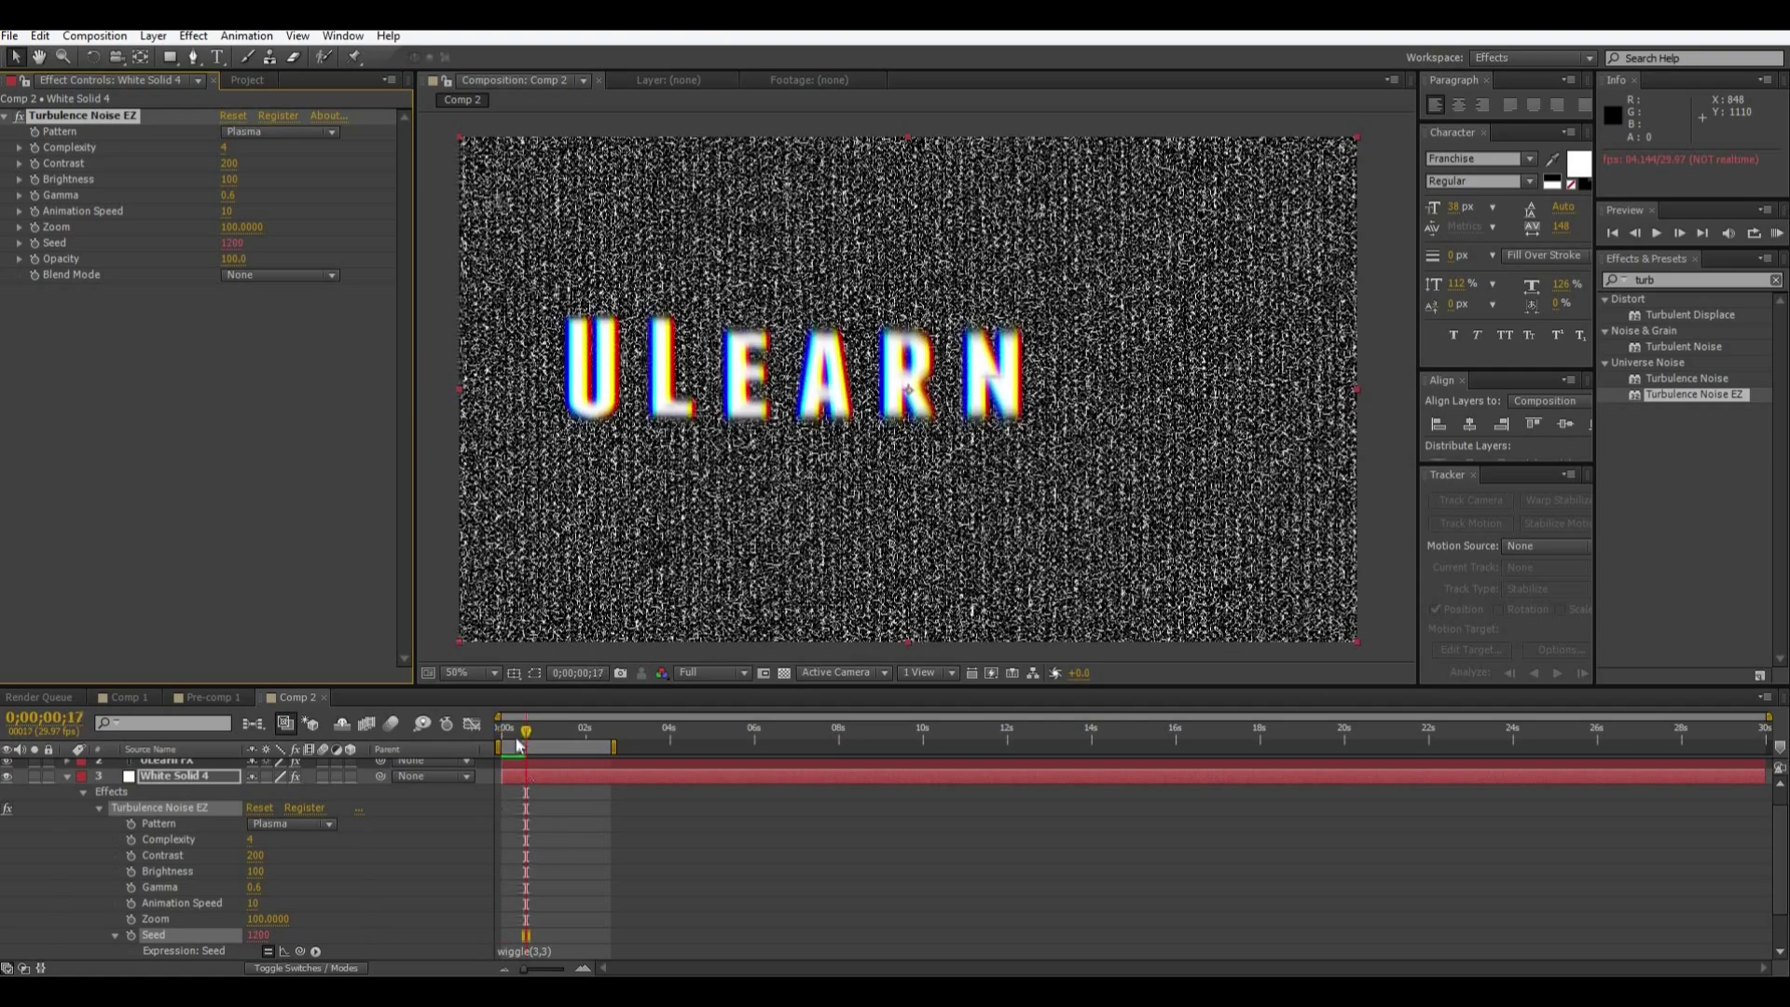
- Change the blending mode of the ULearn FX 2 layer to Screen at 0;00;00;07 and preview the title over the noise
{"action": "left_click_drag", "start_coordinate": [519, 735], "coordinate": [512, 735]}
{"action": "scroll", "coordinate": [1002, 390], "scroll_direction": "up", "scroll_amount": 1}
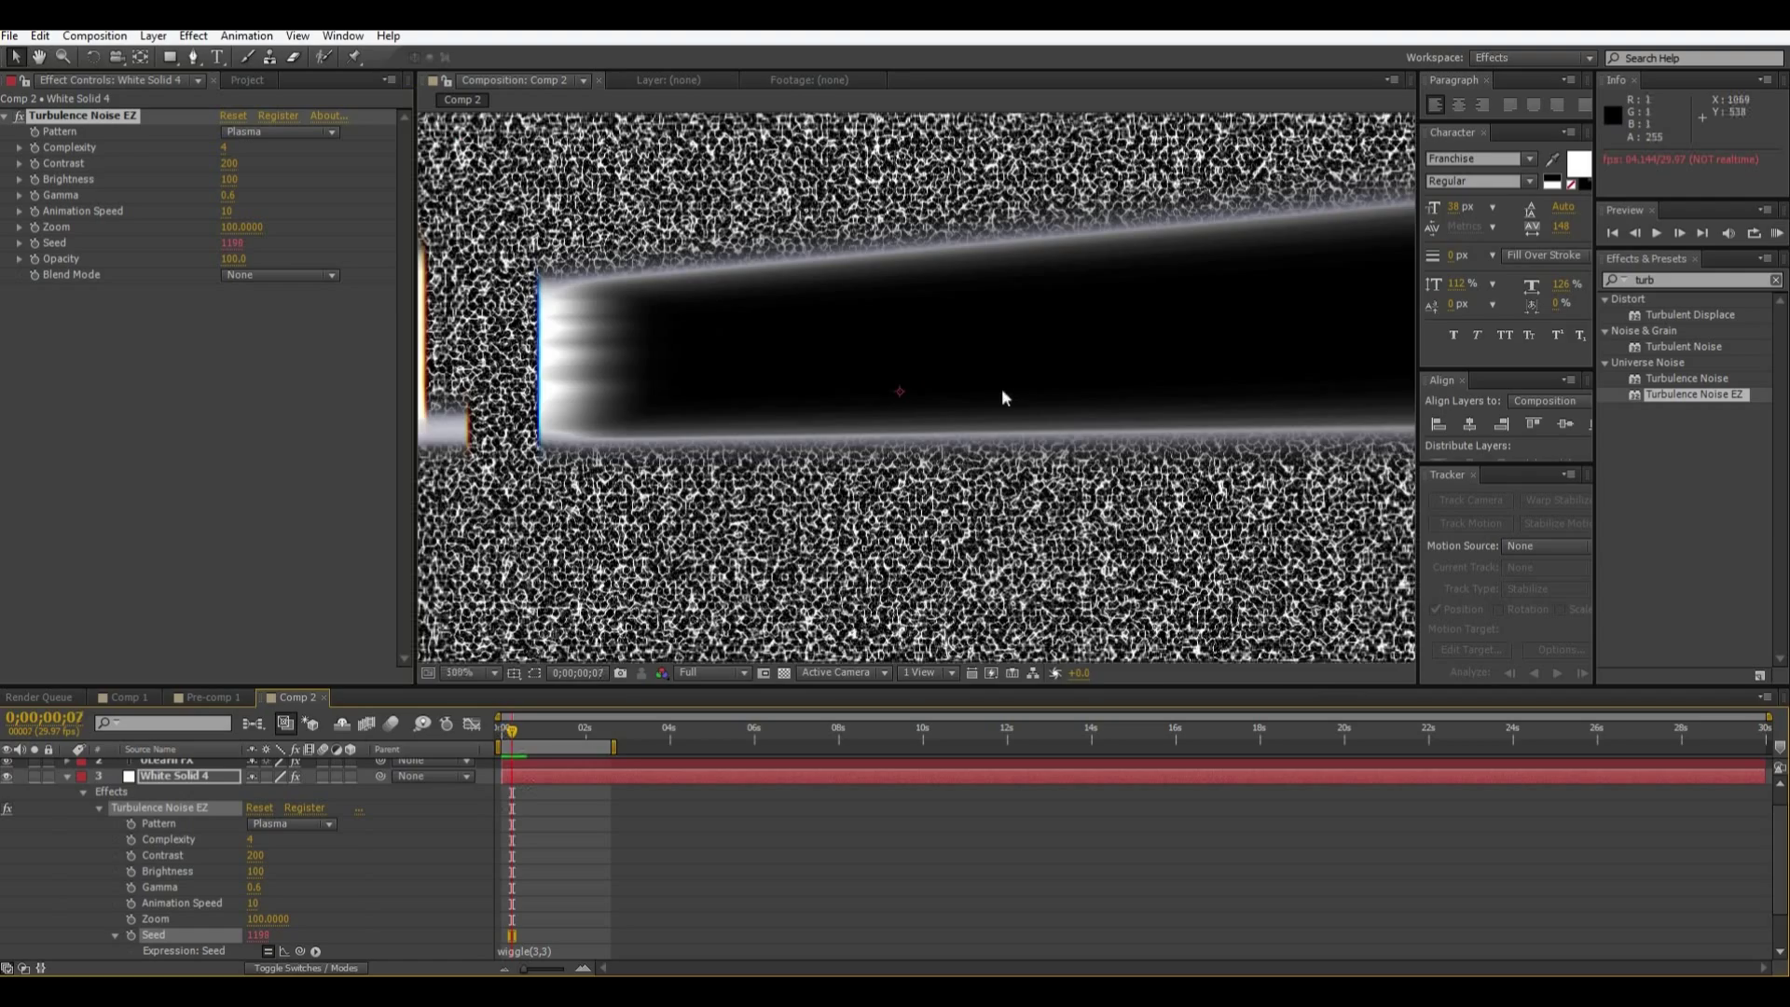
{"action": "left_click_drag", "start_coordinate": [1003, 392], "coordinate": [977, 453]}
{"action": "scroll", "coordinate": [282, 800], "scroll_direction": "up", "scroll_amount": 1}
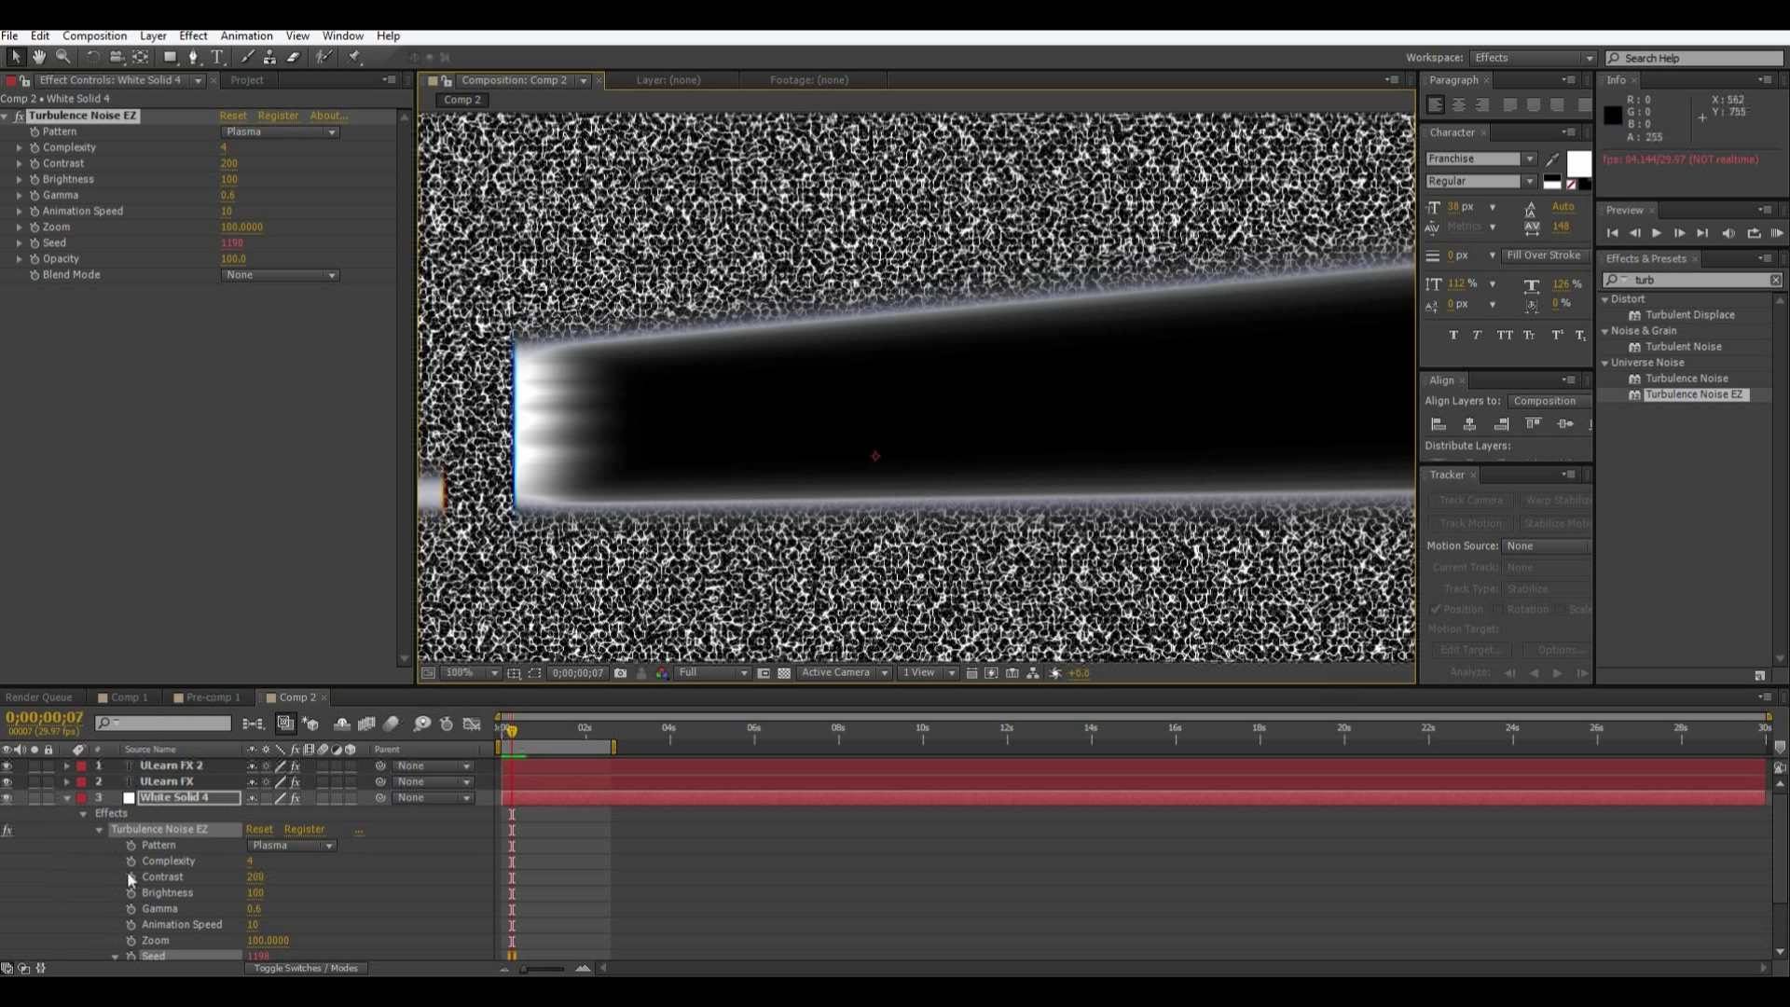
{"action": "left_click", "coordinate": [247, 968]}
{"action": "left_click", "coordinate": [280, 765]}
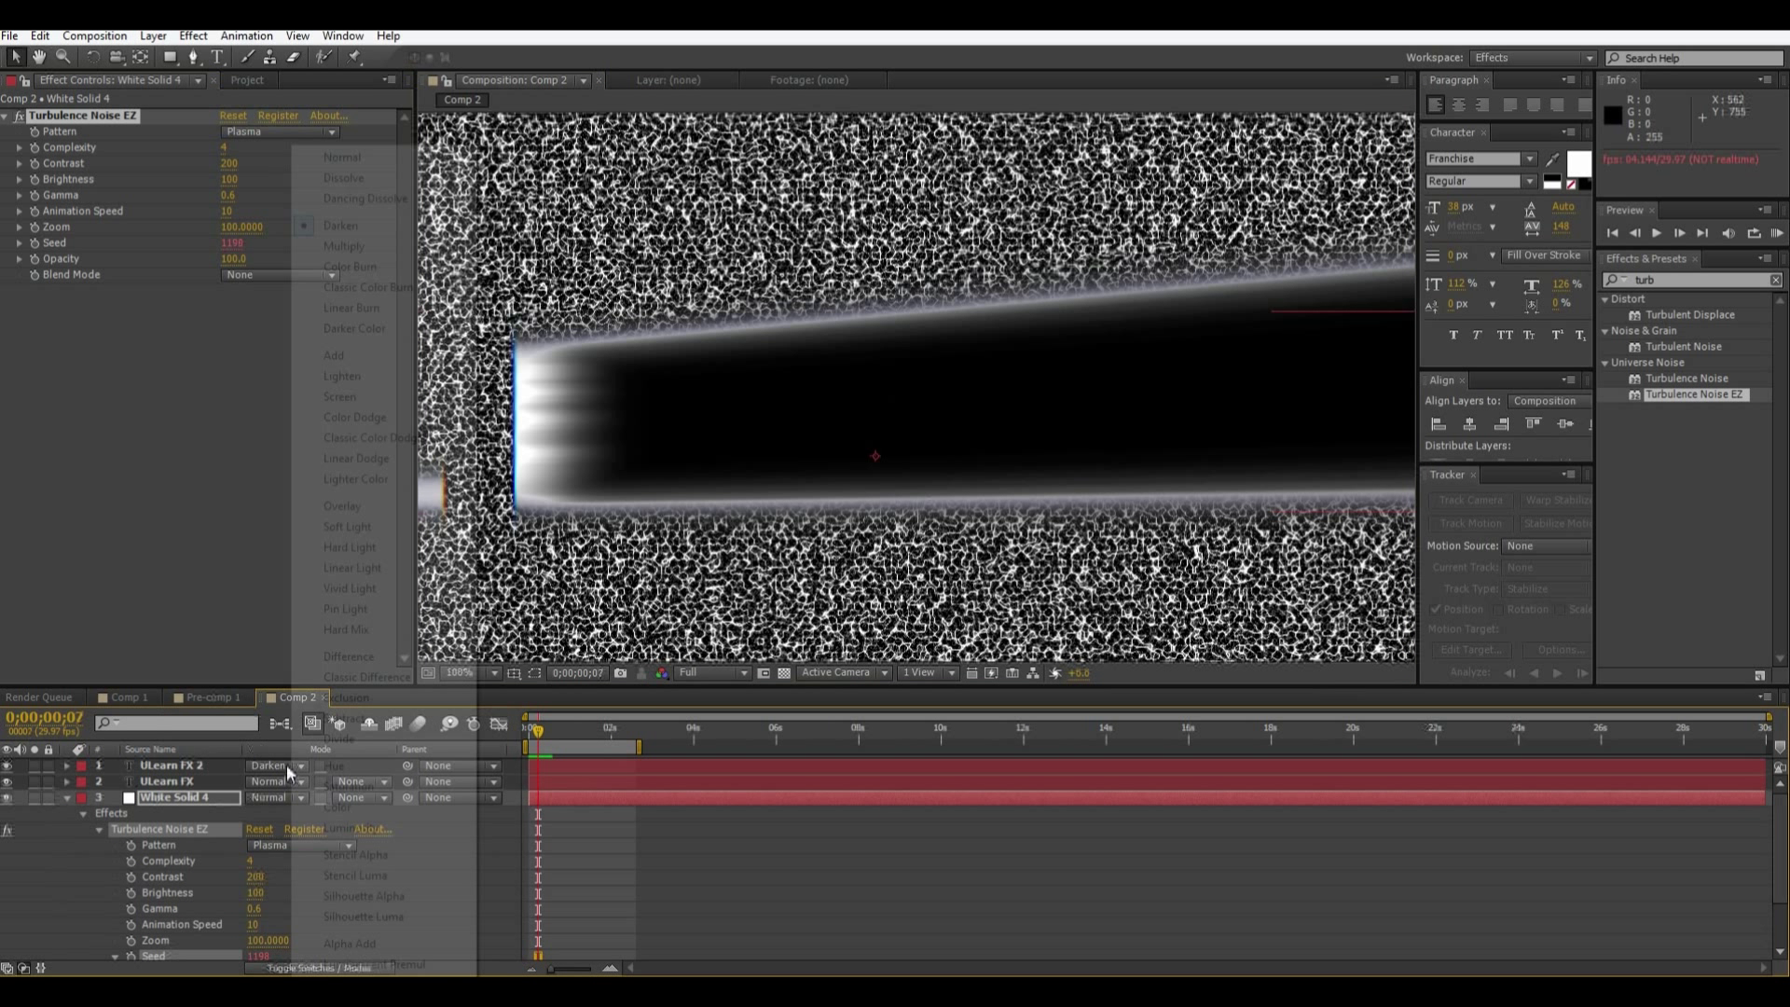
{"action": "left_click", "coordinate": [427, 404]}
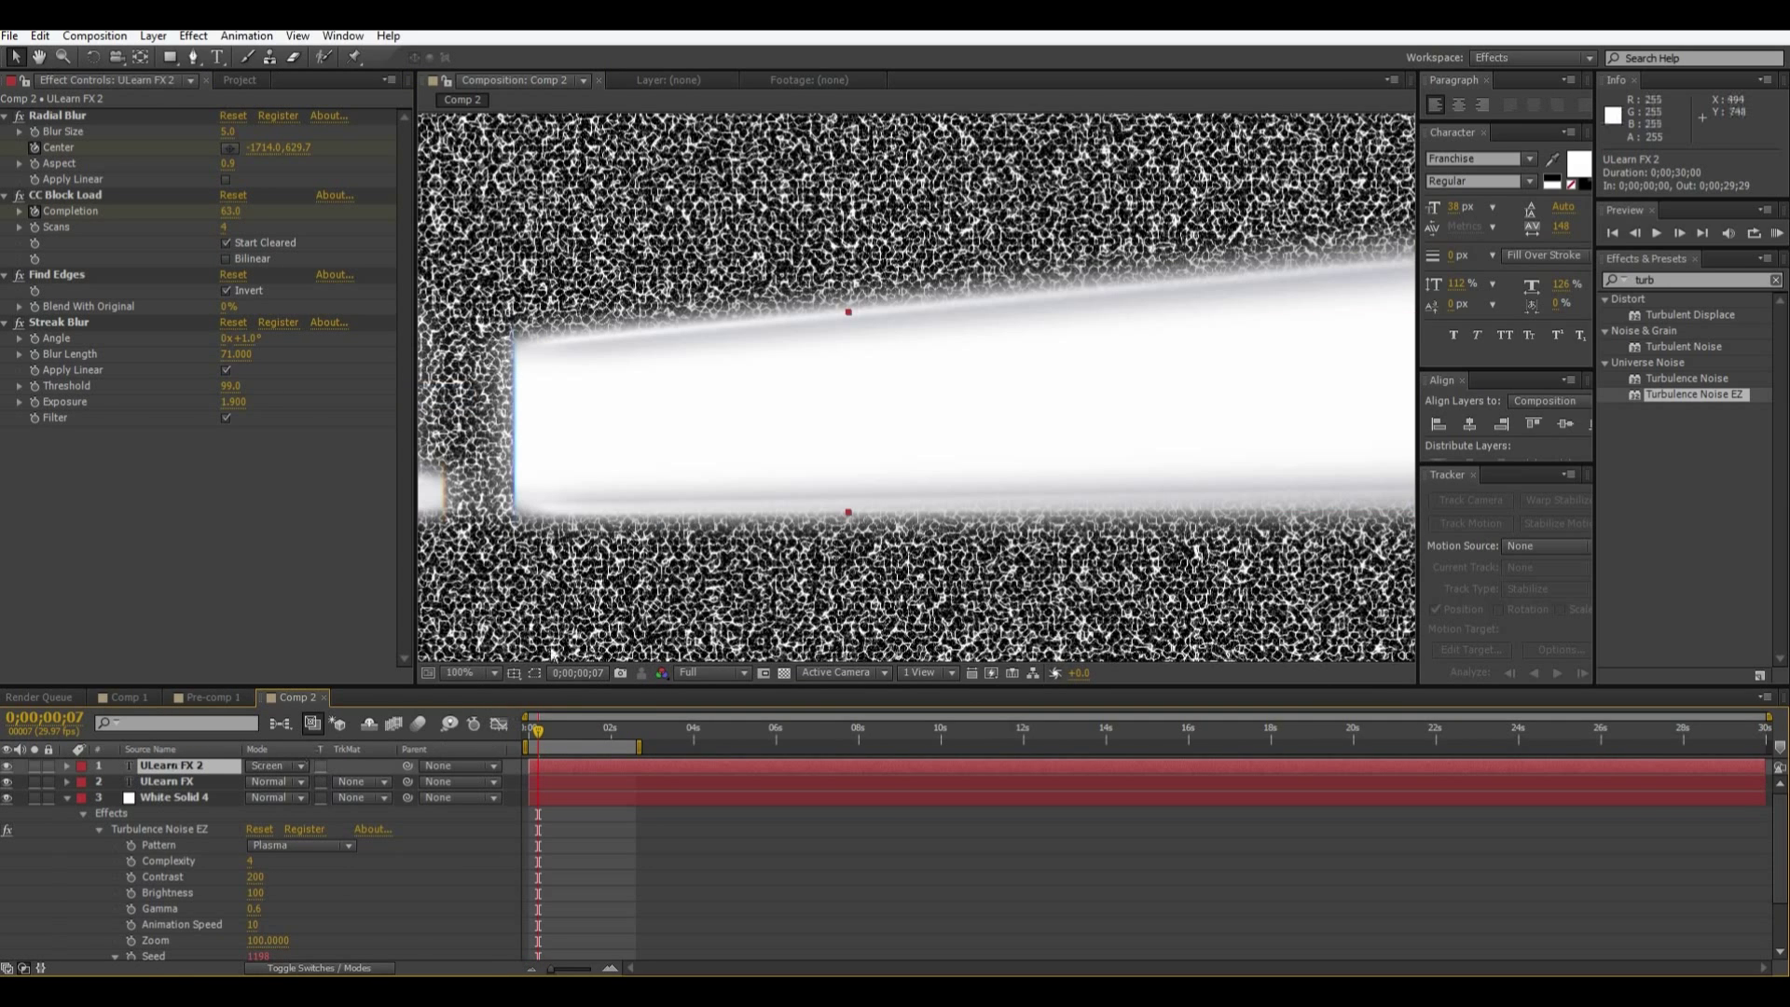
{"action": "scroll", "coordinate": [639, 504], "scroll_direction": "down", "scroll_amount": 3}
{"action": "scroll", "coordinate": [640, 503], "scroll_direction": "up", "scroll_amount": 2}
{"action": "key", "text": "space"}
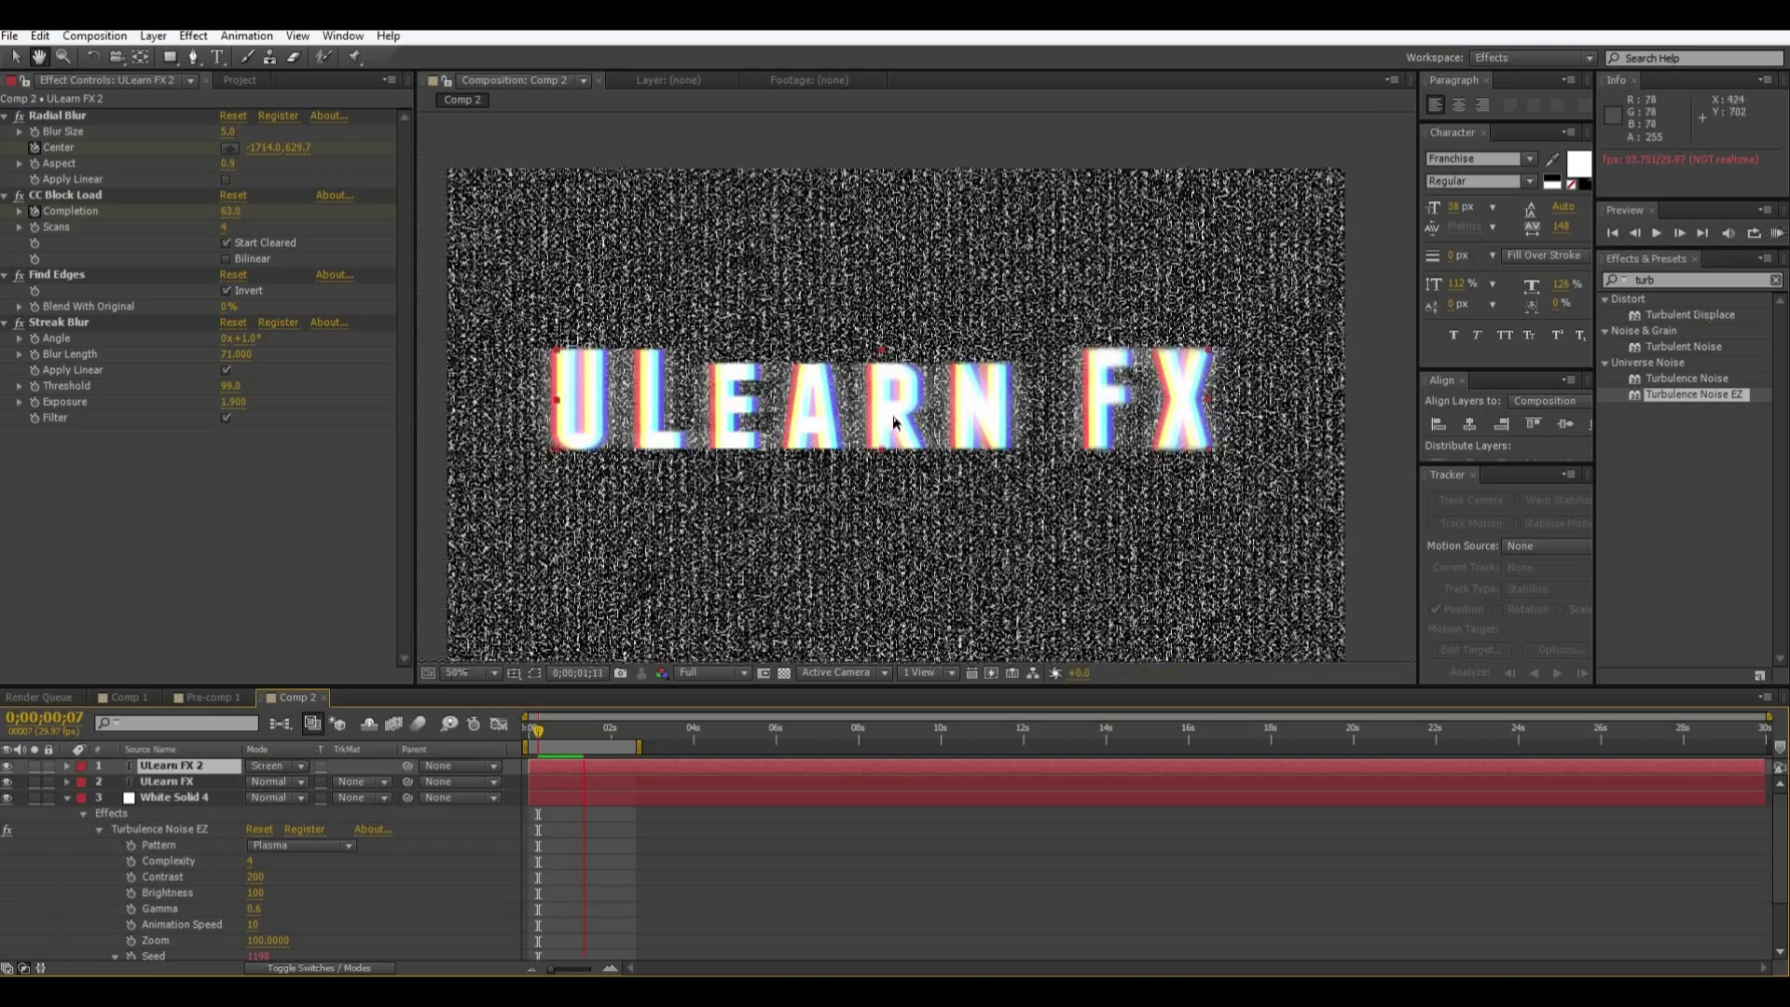
- Copy the Simple RGB Separation effect from the ULearn FX layer onto ULearn FX 2 and preview the result
{"action": "left_click", "coordinate": [180, 784]}
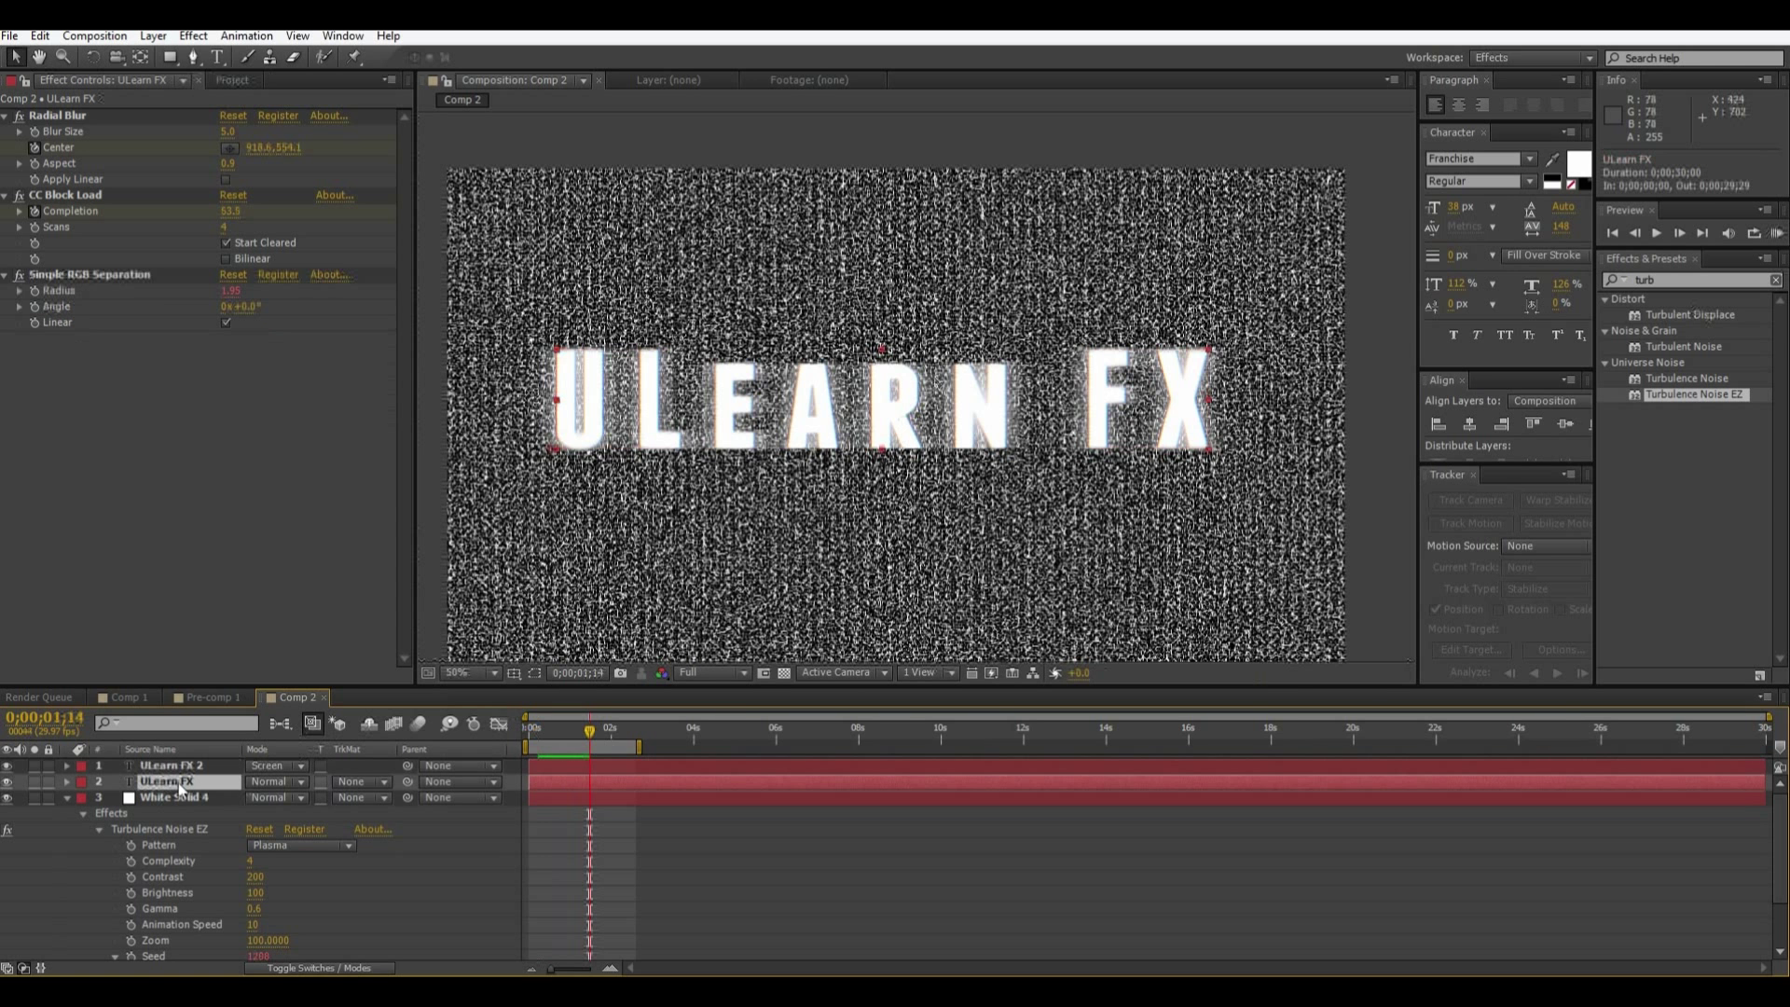
{"action": "left_click", "coordinate": [128, 275]}
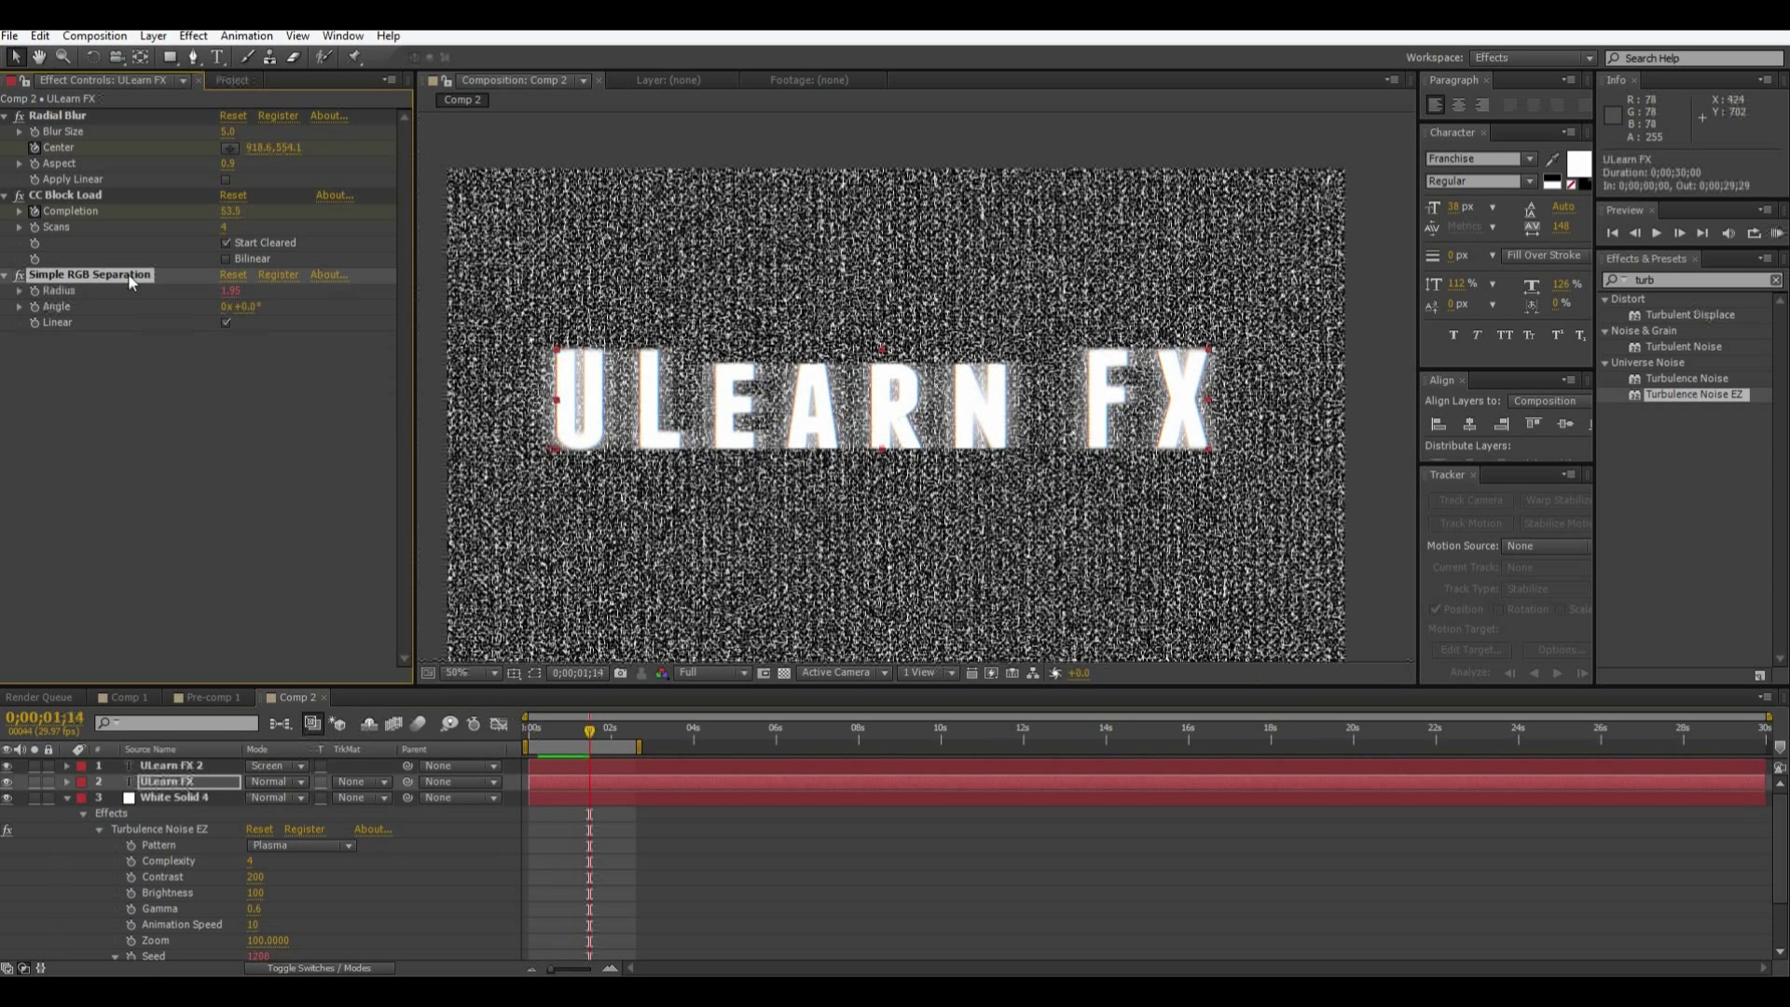
{"action": "left_click", "coordinate": [213, 764]}
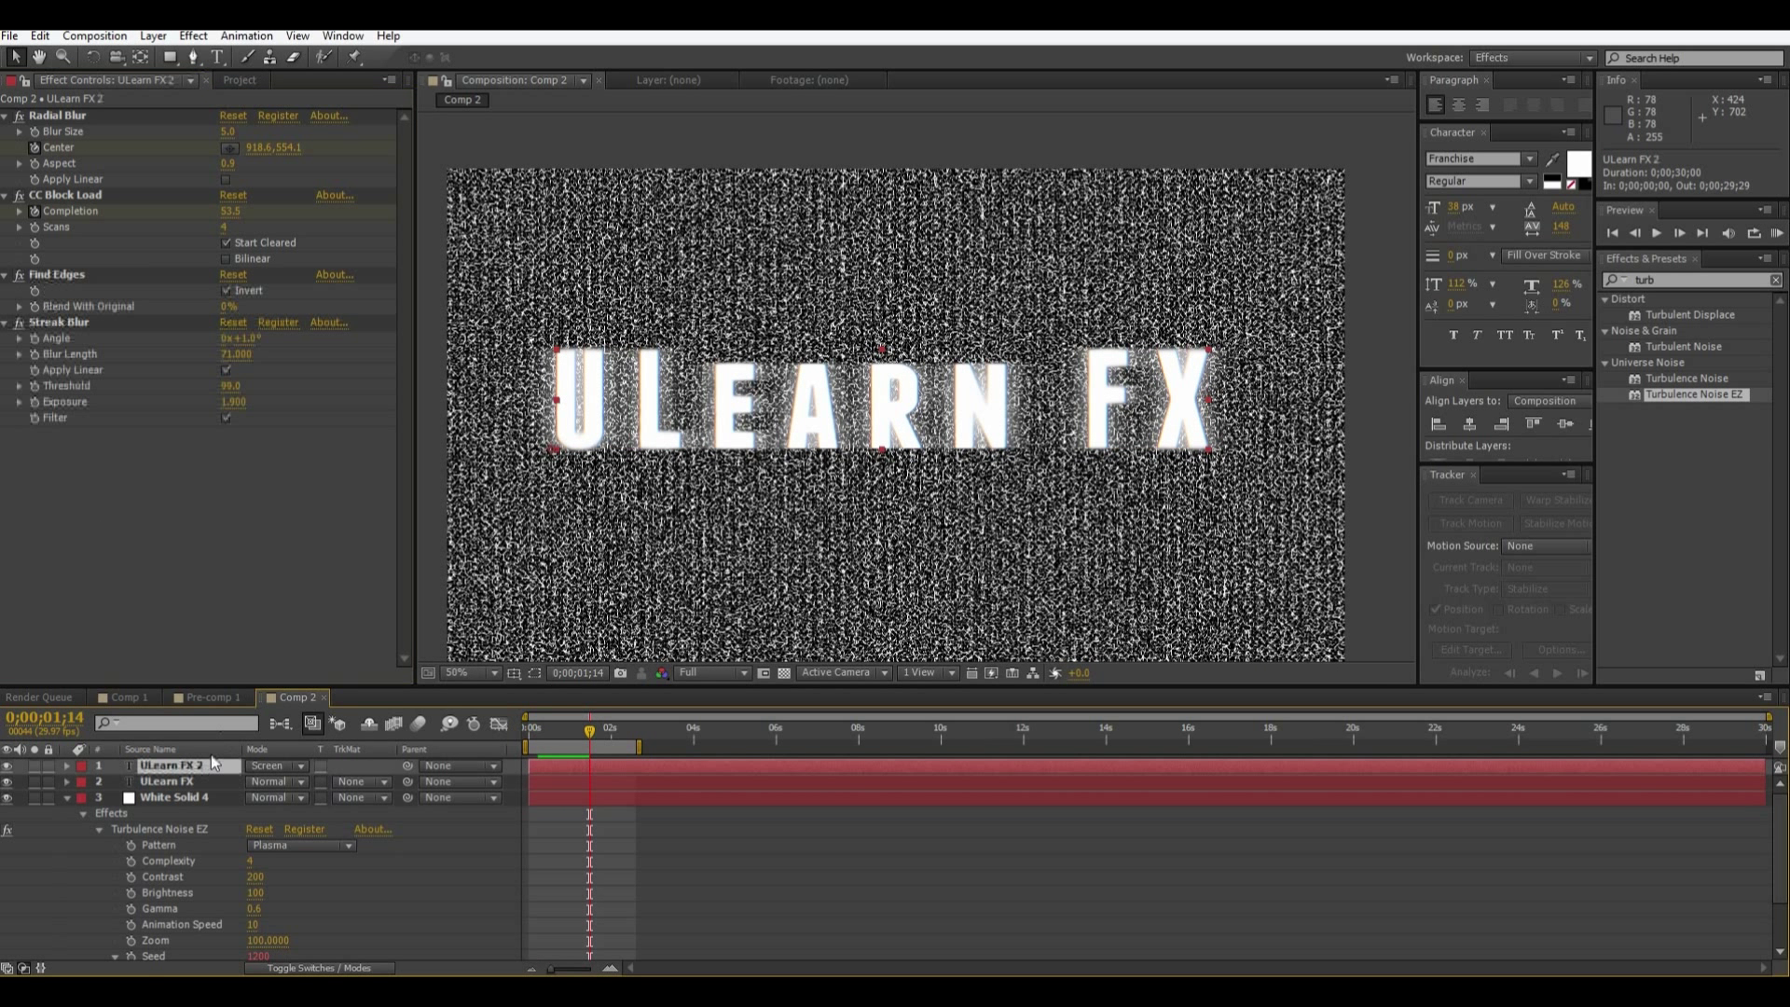
{"action": "key", "text": "ctrl+b"}
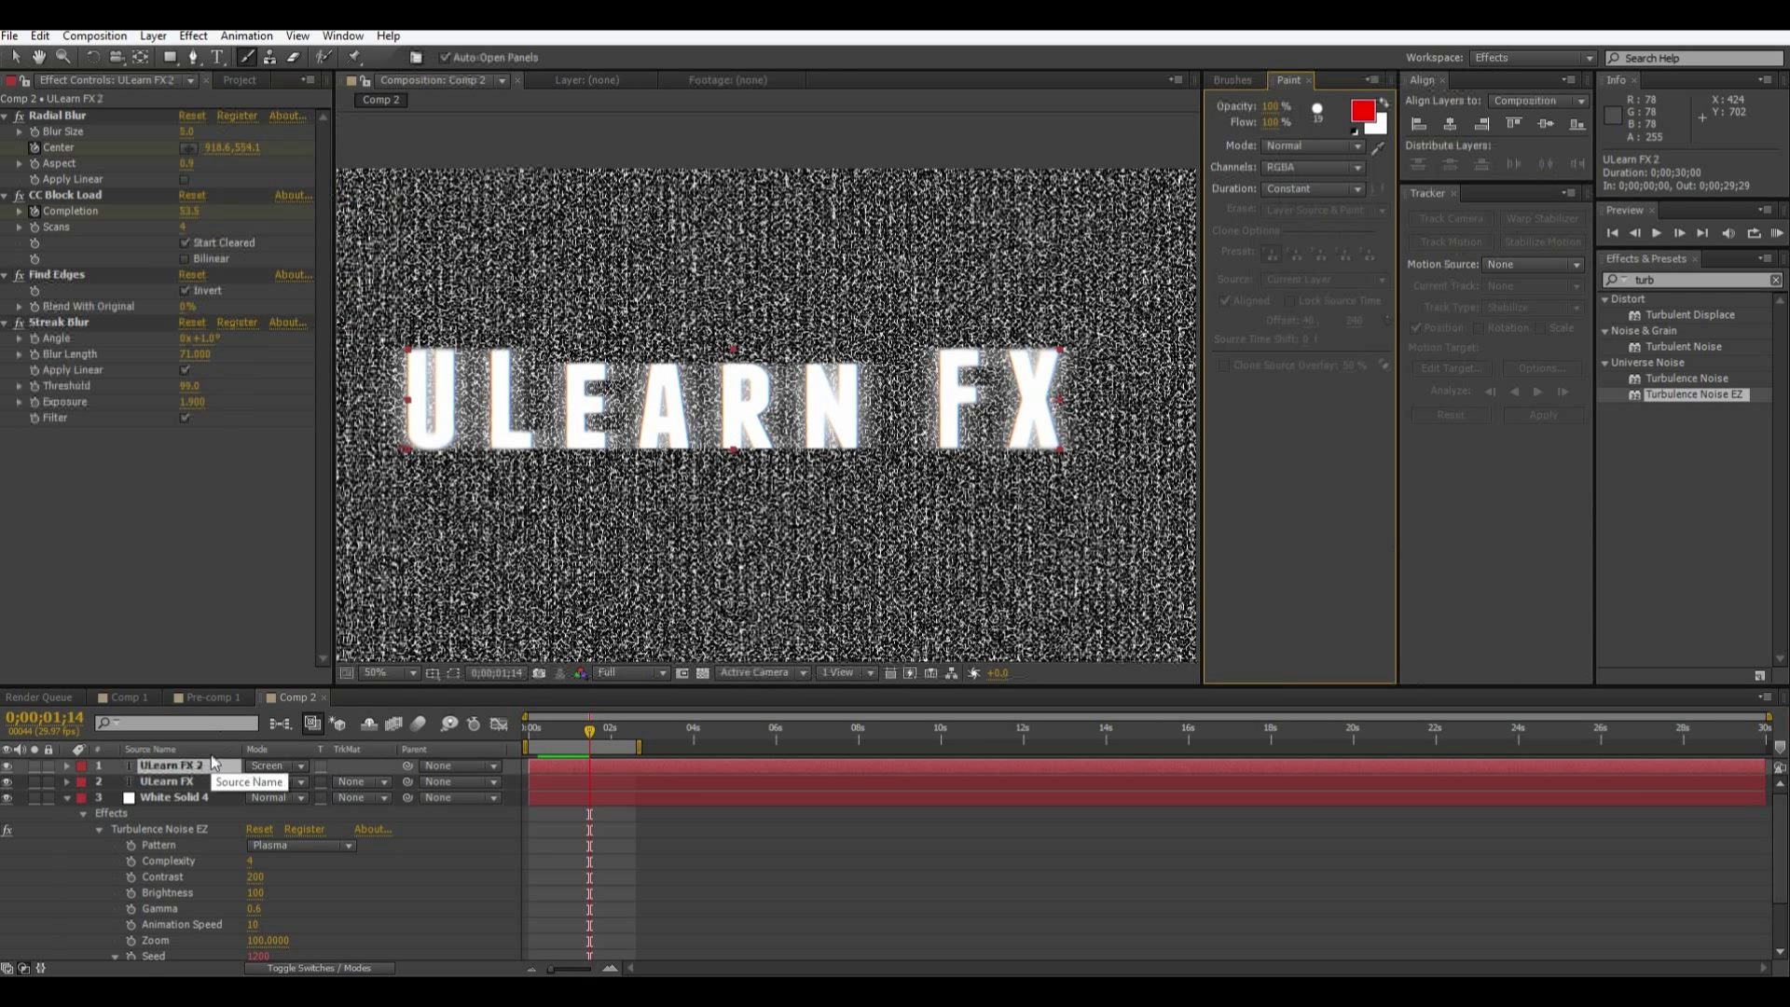
{"action": "key", "text": "ctrl+v"}
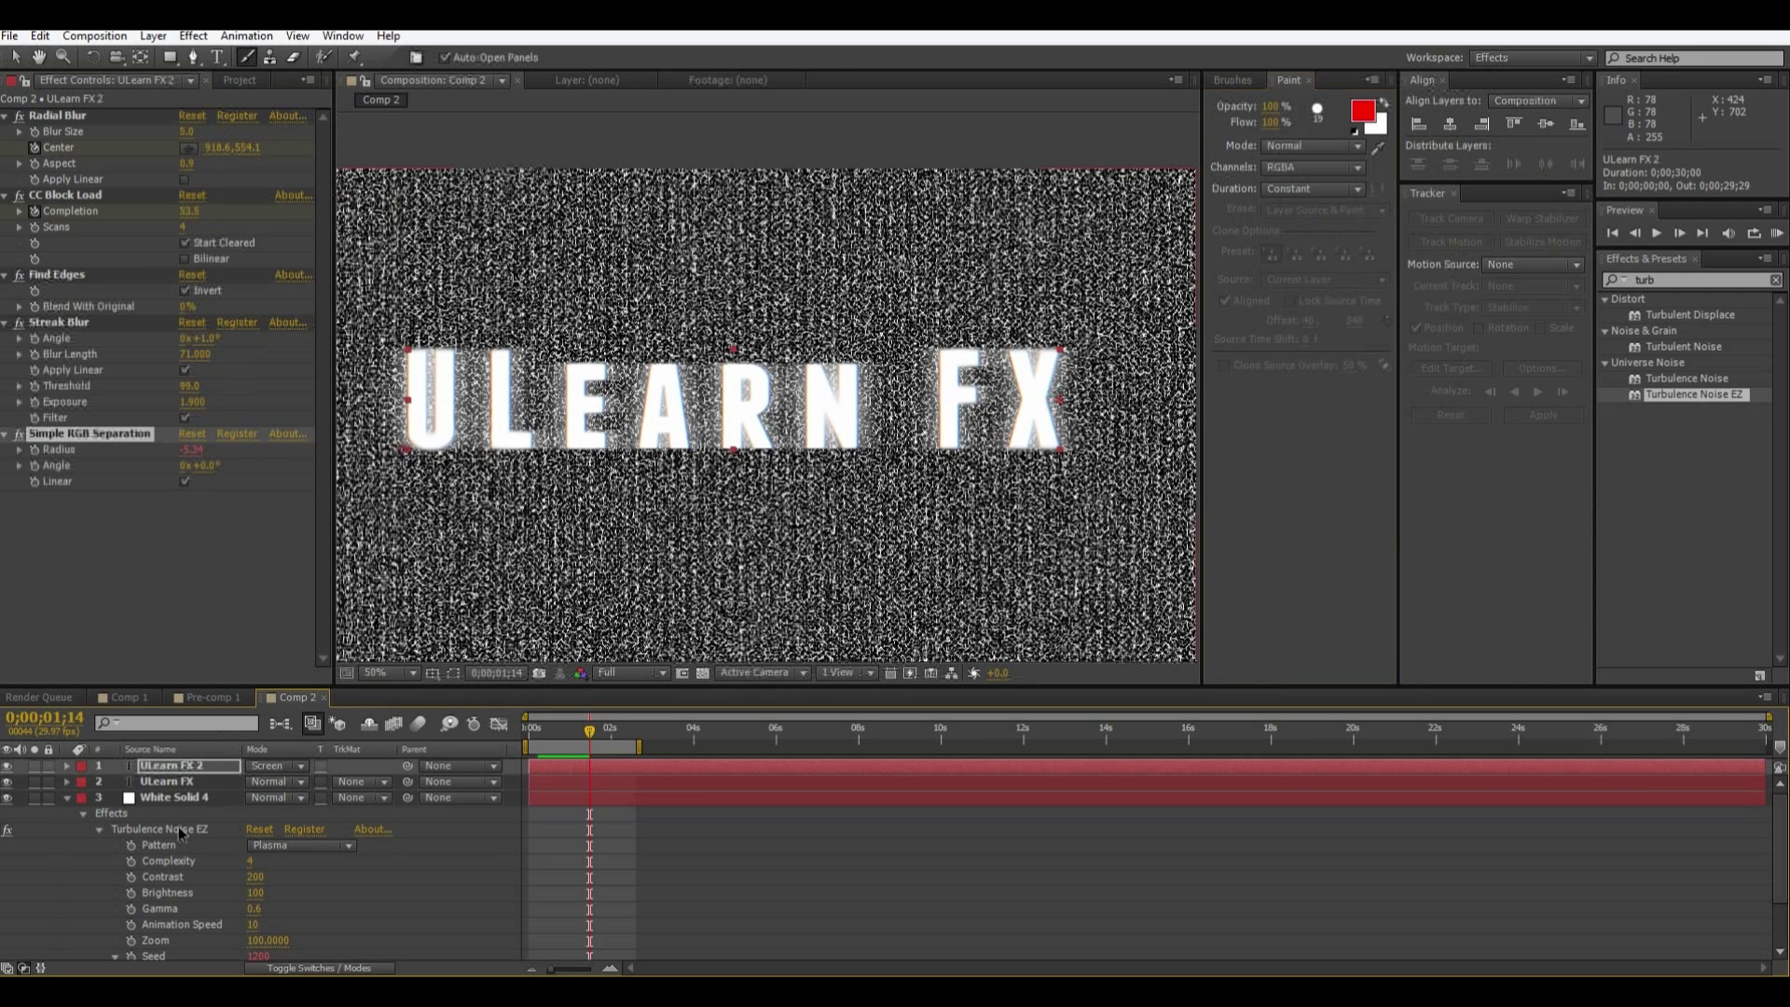
{"action": "left_click_drag", "start_coordinate": [1203, 147], "coordinate": [1427, 147]}
{"action": "key", "text": "space"}
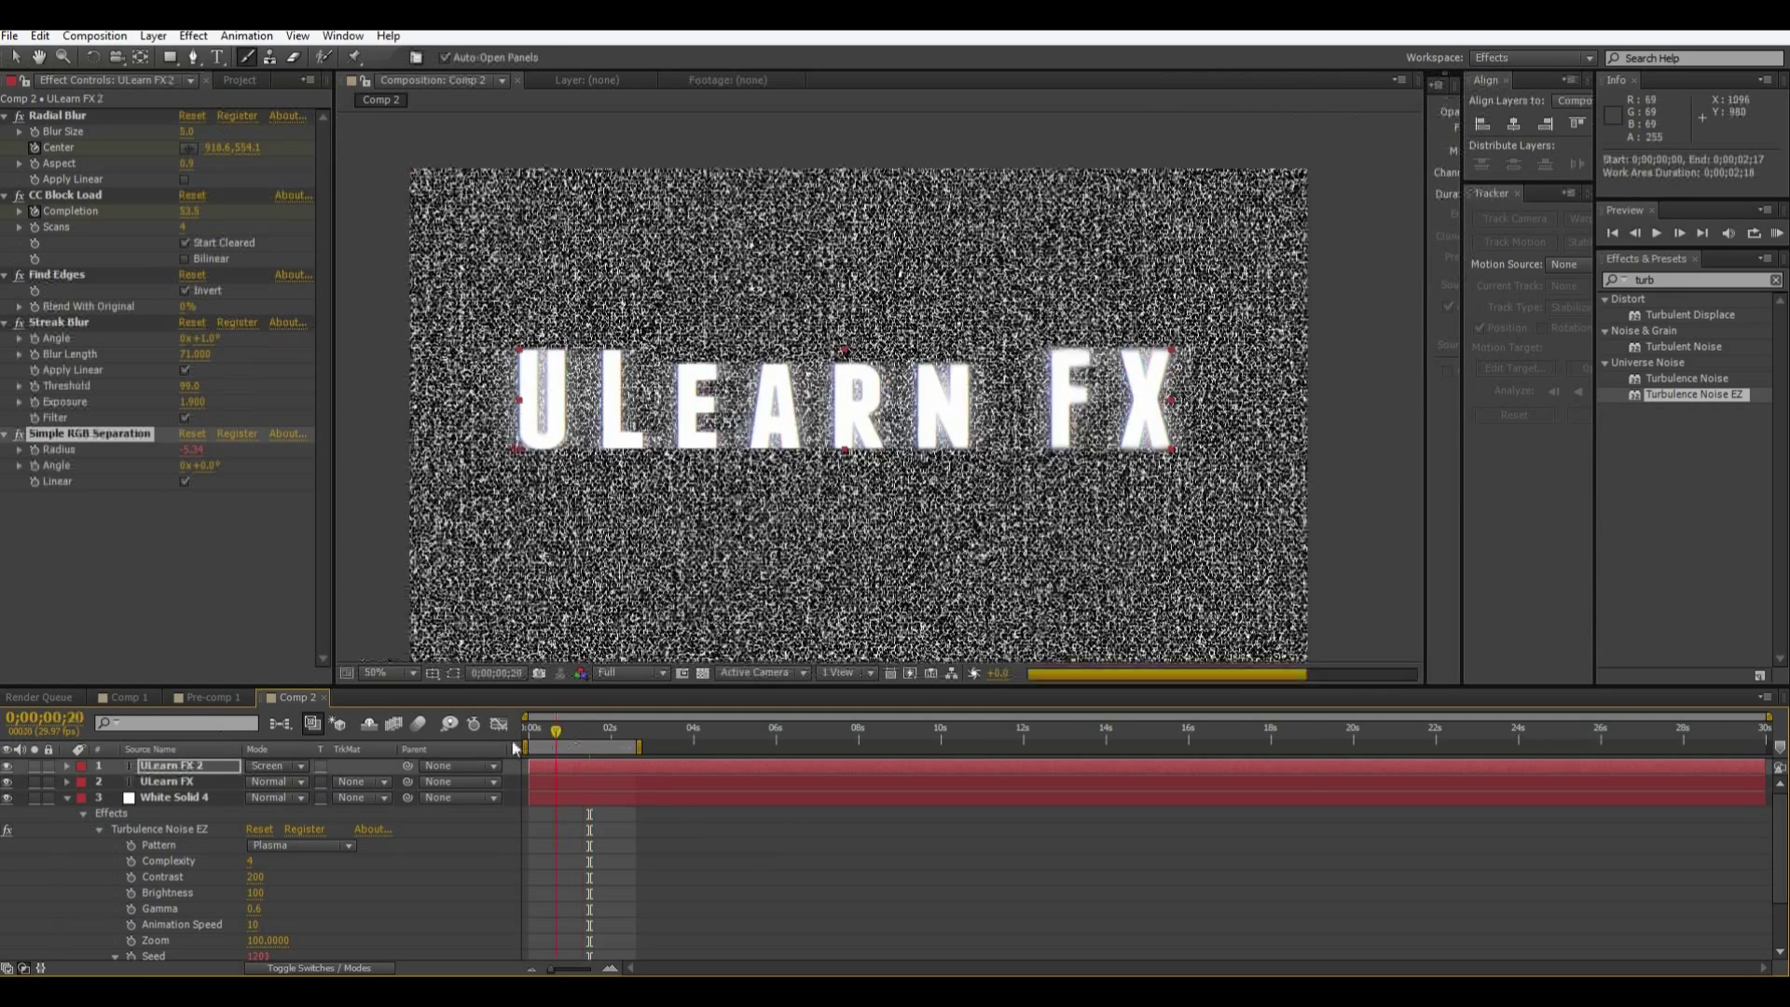
- Pre-compose both title layers and the white solid as Pre-comp 2 with all attributes moved, and go to 0;00;00;27
{"action": "left_click", "coordinate": [175, 798], "text": "shift"}
{"action": "right_click", "coordinate": [170, 767]}
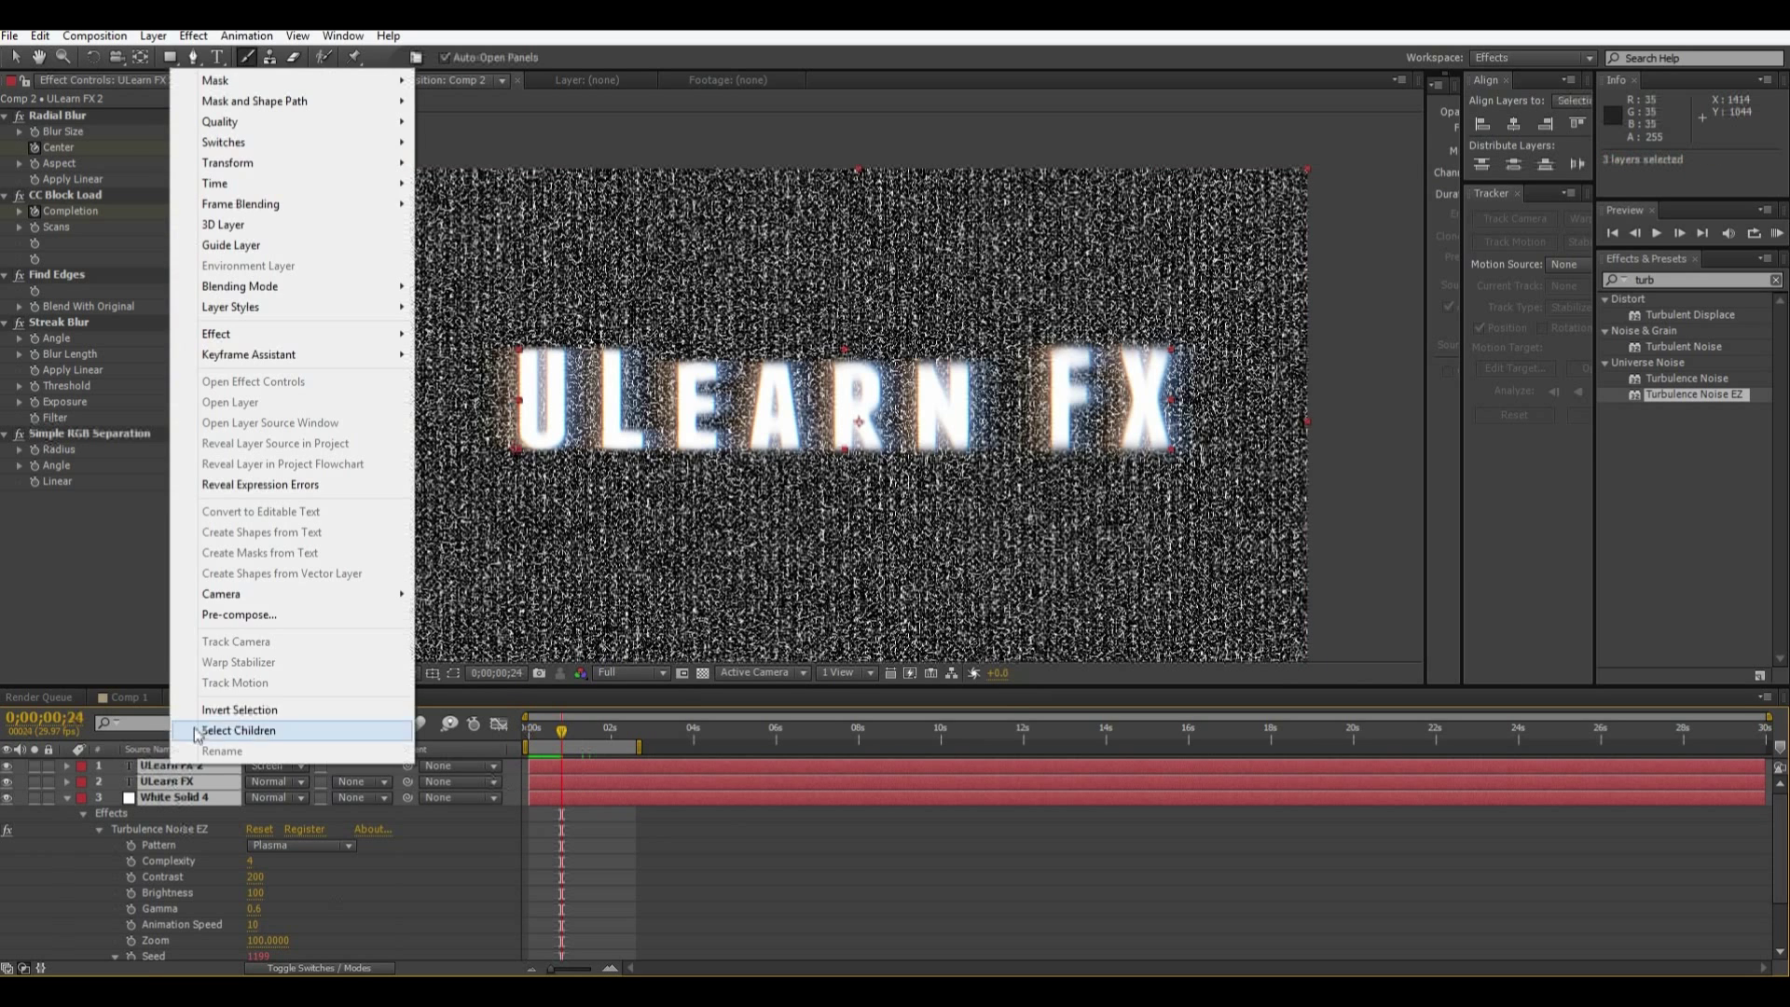
{"action": "left_click", "coordinate": [255, 617]}
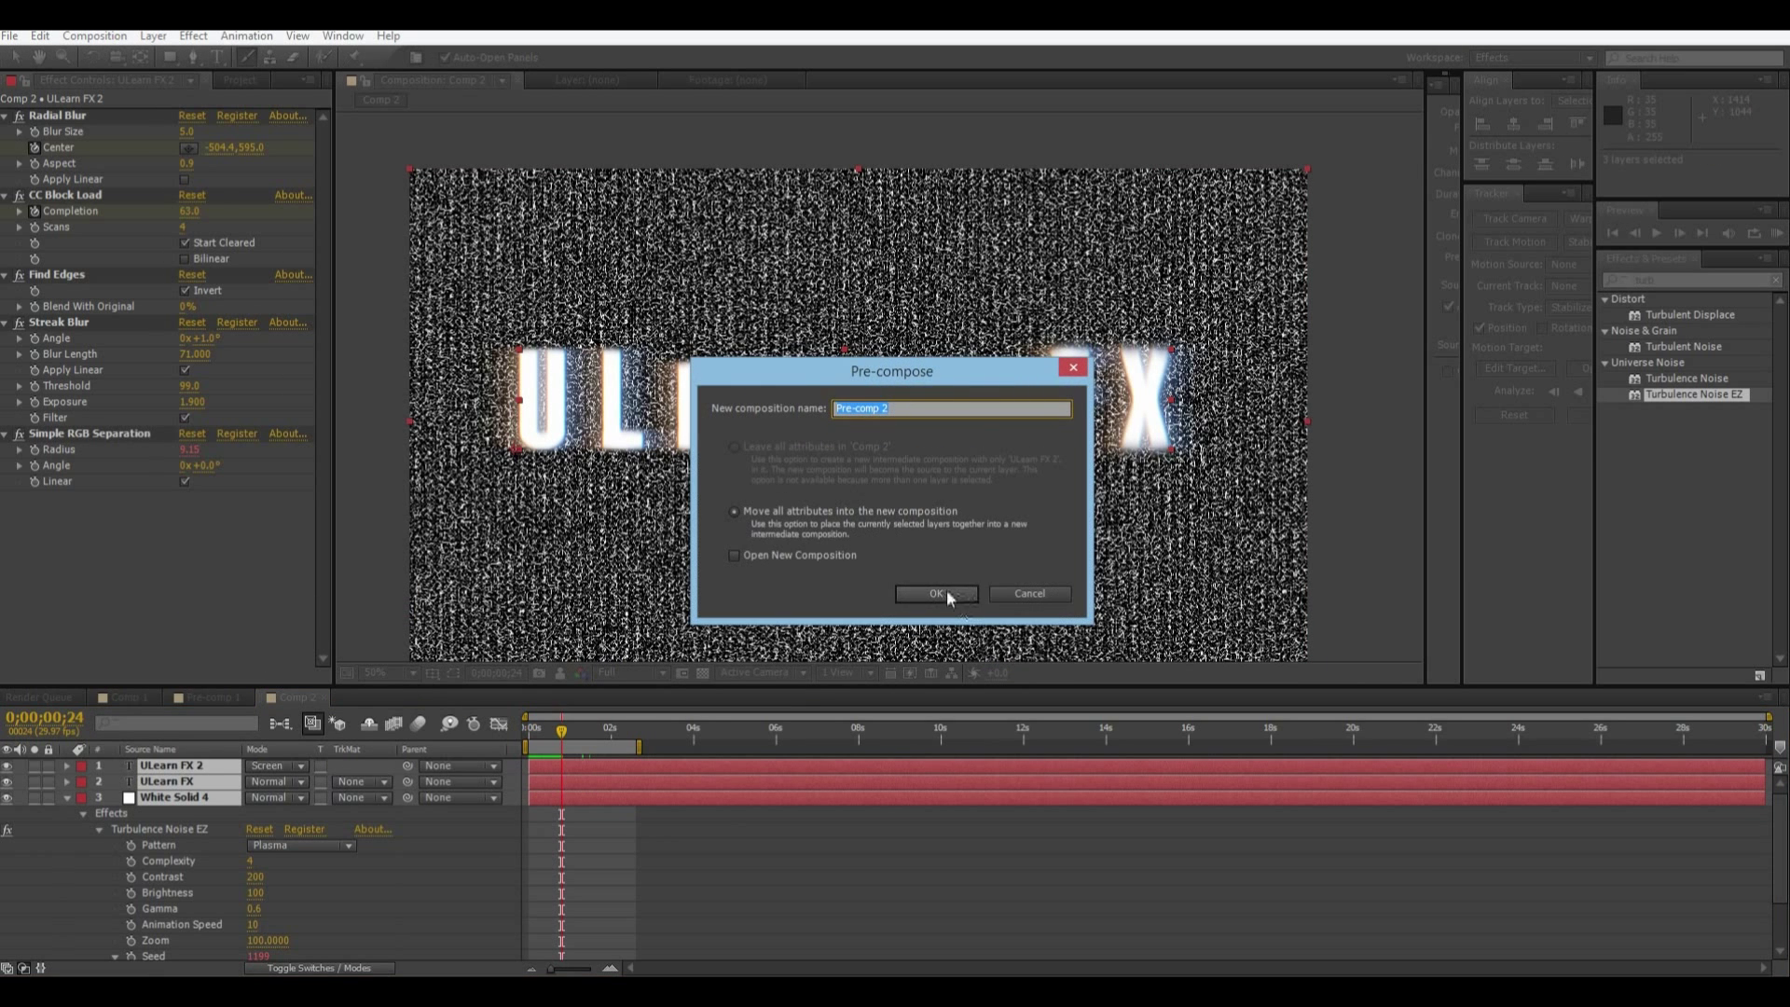
{"action": "left_click", "coordinate": [955, 594]}
{"action": "mouse_move", "coordinate": [561, 735]}
{"action": "left_mouse_down"}
{"action": "mouse_move", "coordinate": [533, 745]}
{"action": "mouse_move", "coordinate": [593, 767]}
{"action": "mouse_move", "coordinate": [565, 763]}
{"action": "left_mouse_up"}
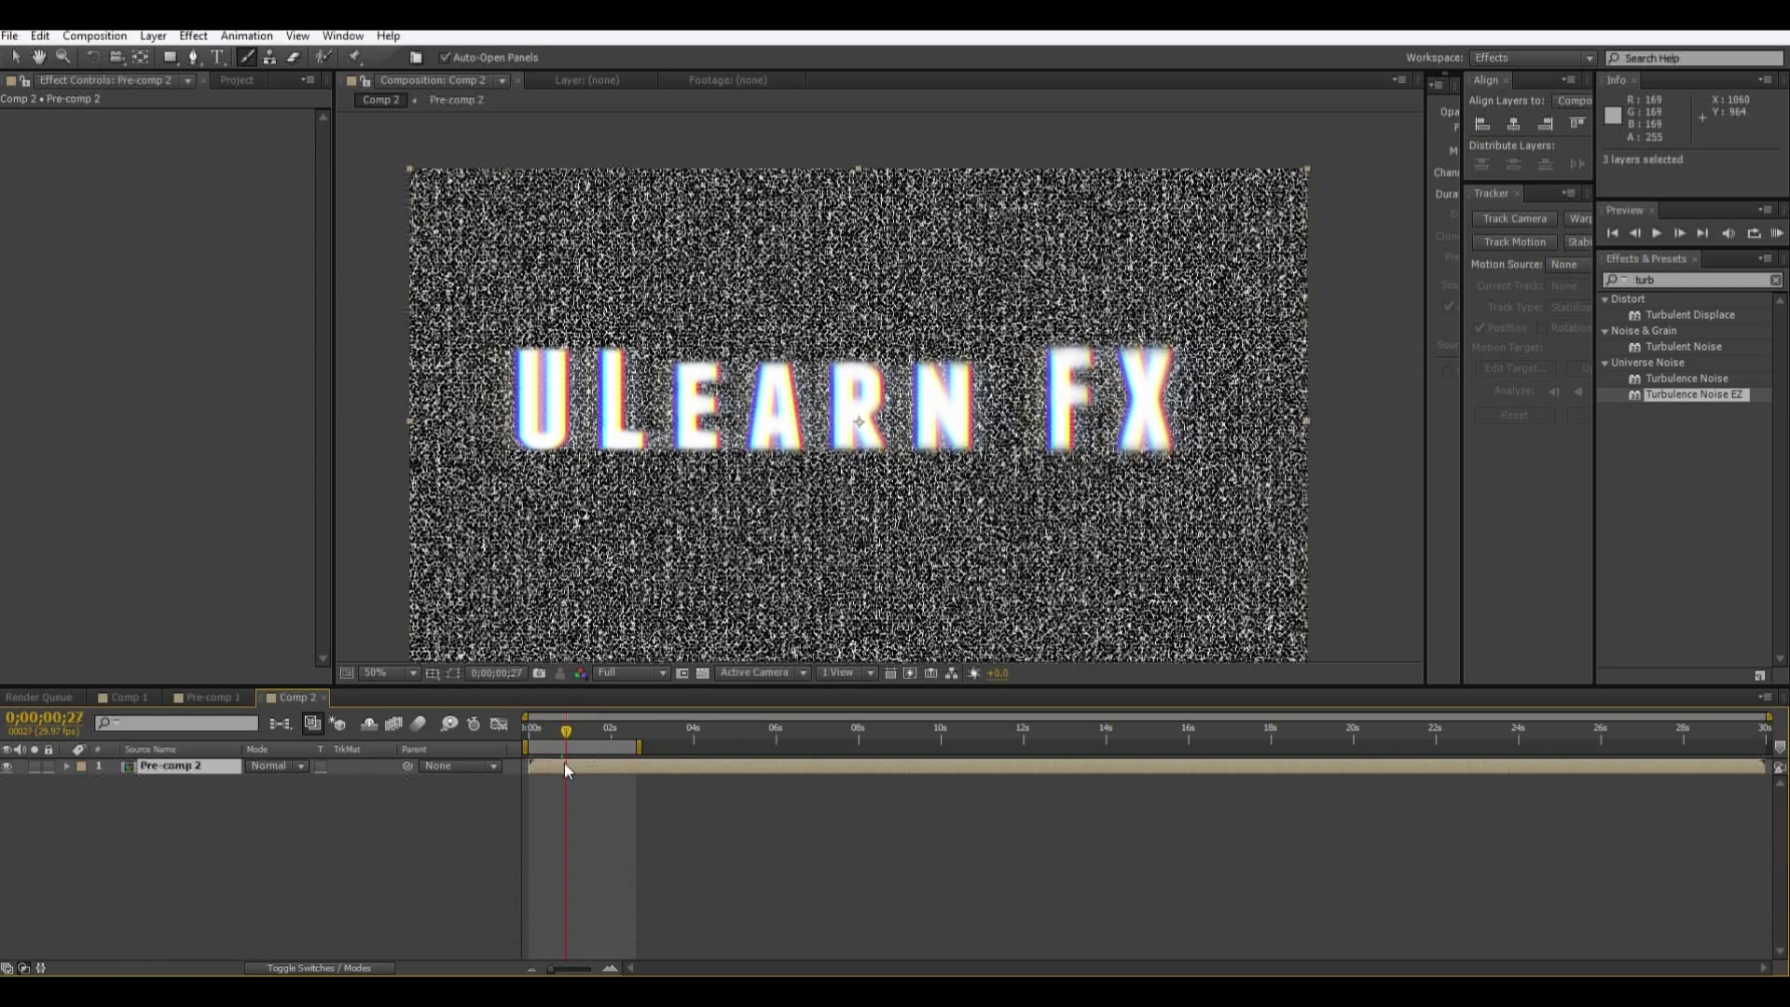
- Find the Fish Eye Distortion effect and apply it to the Pre-comp 2 layer
{"action": "left_click", "coordinate": [1687, 279]}
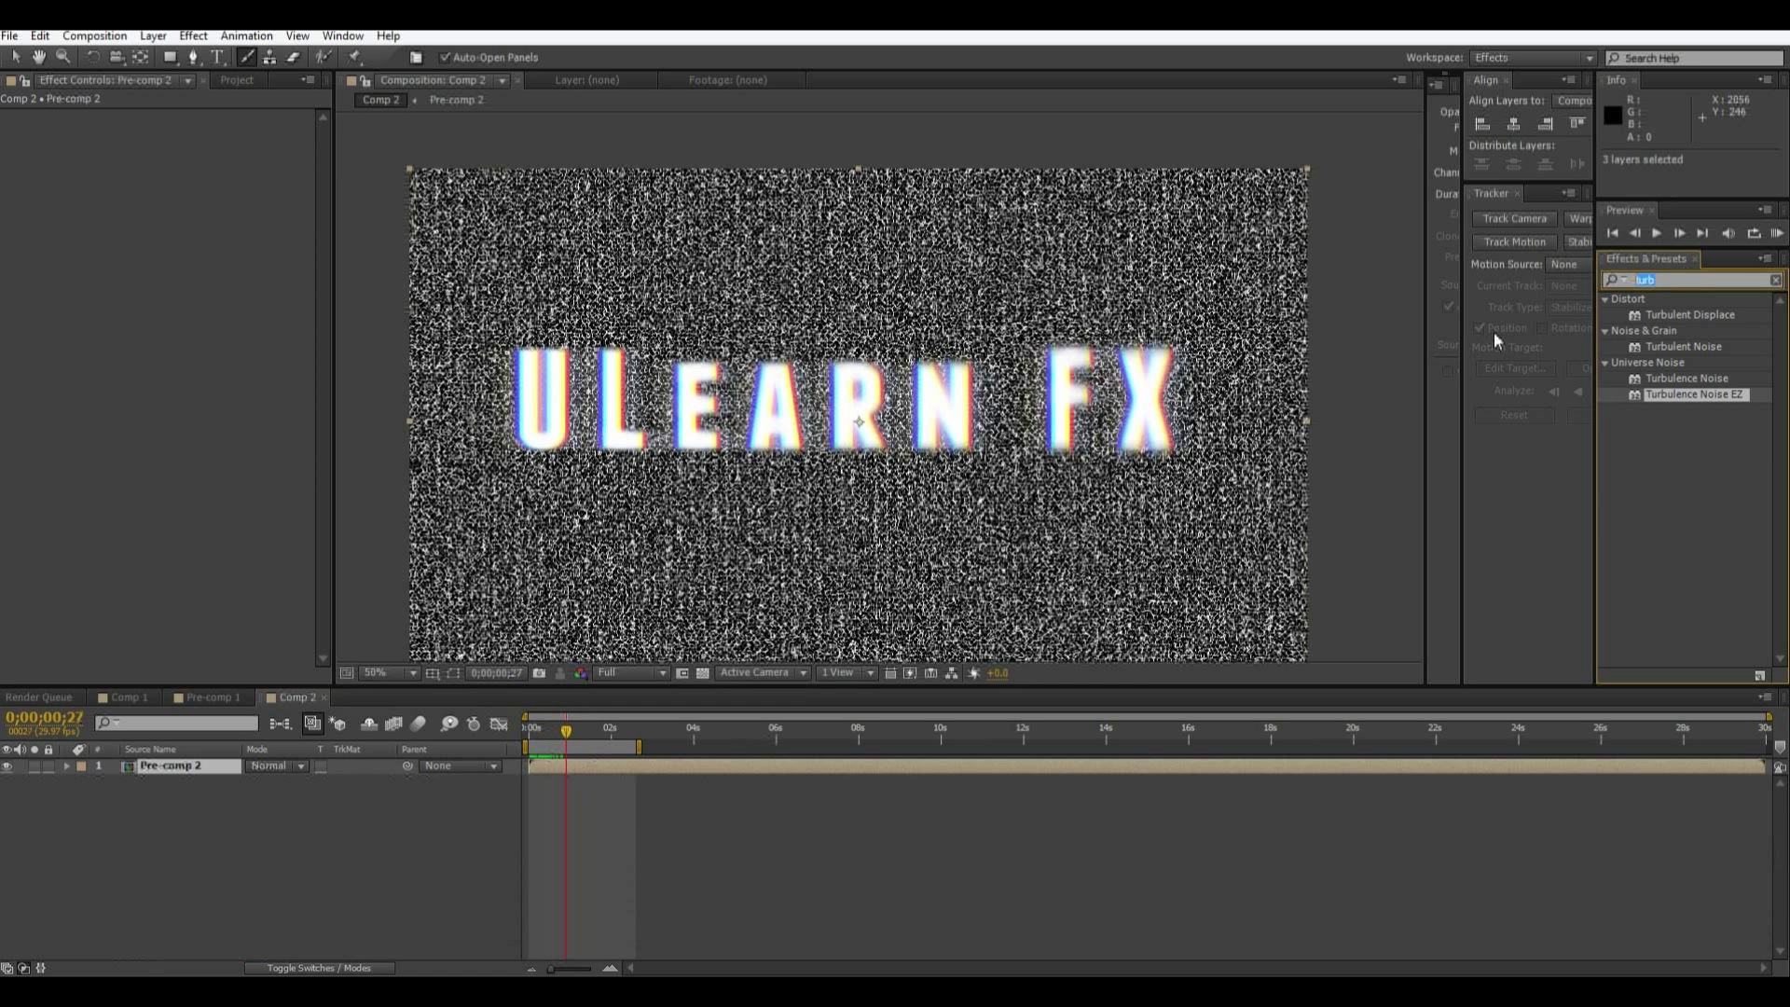
{"action": "type", "text": "fish"}
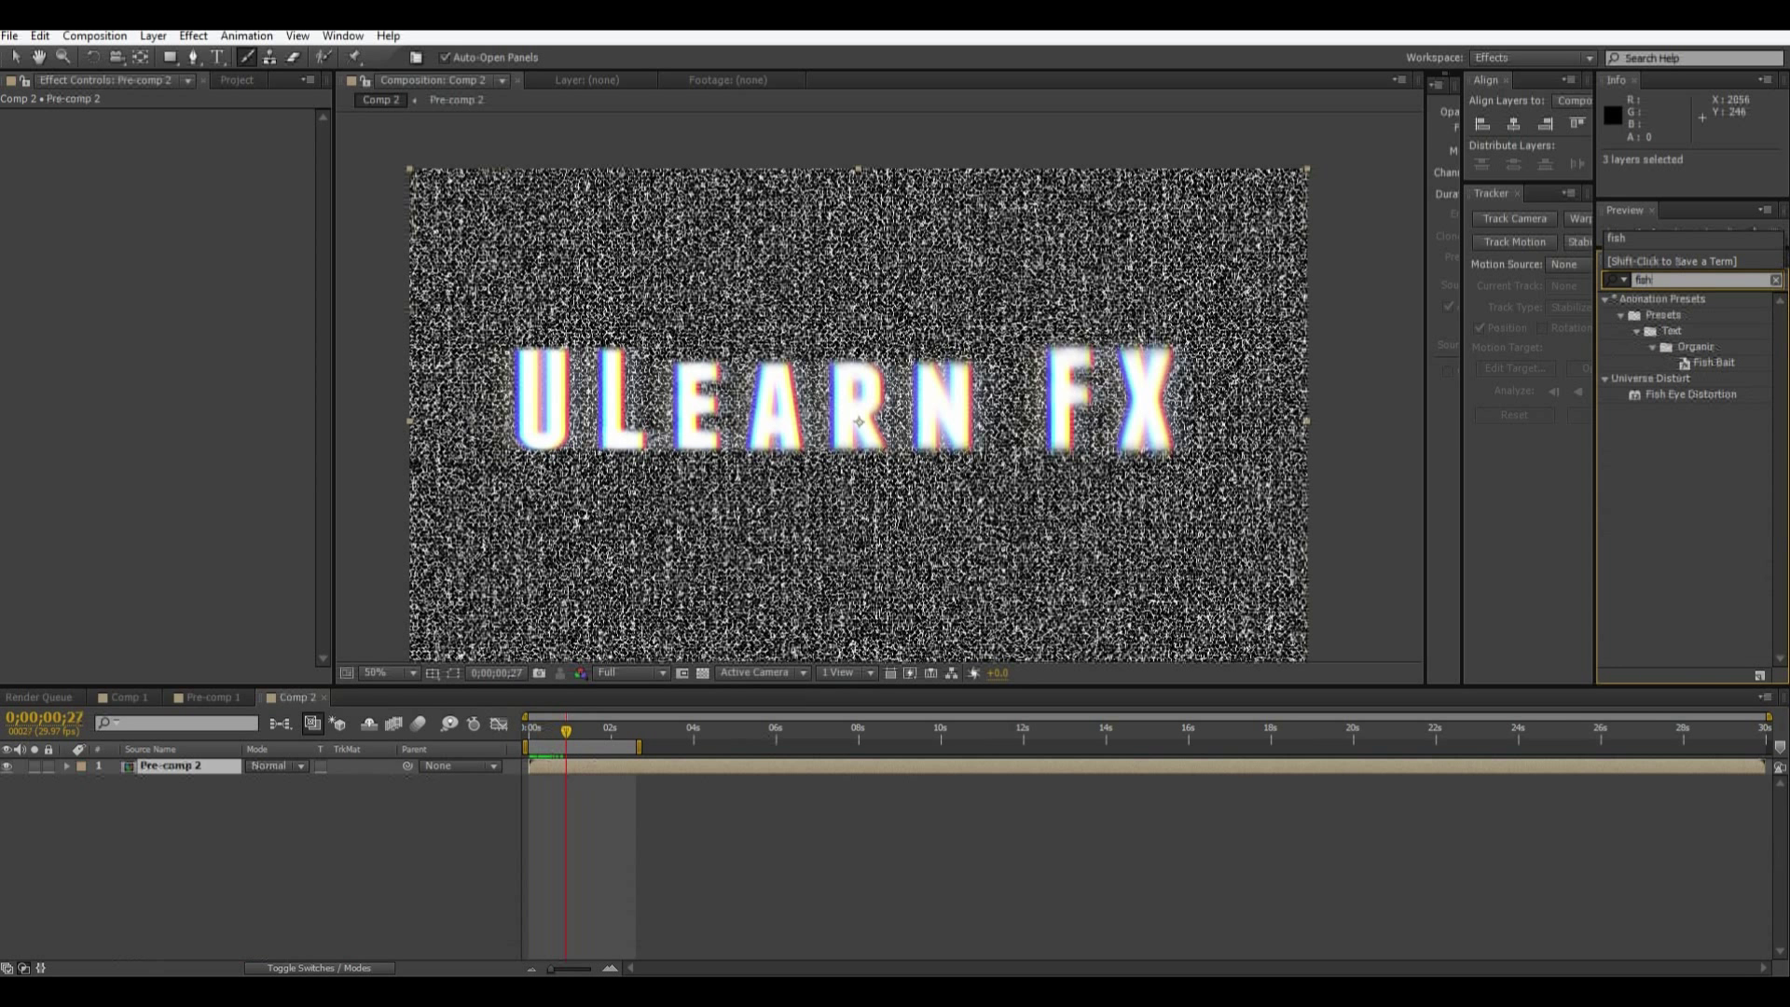
{"action": "double_click", "coordinate": [1680, 395]}
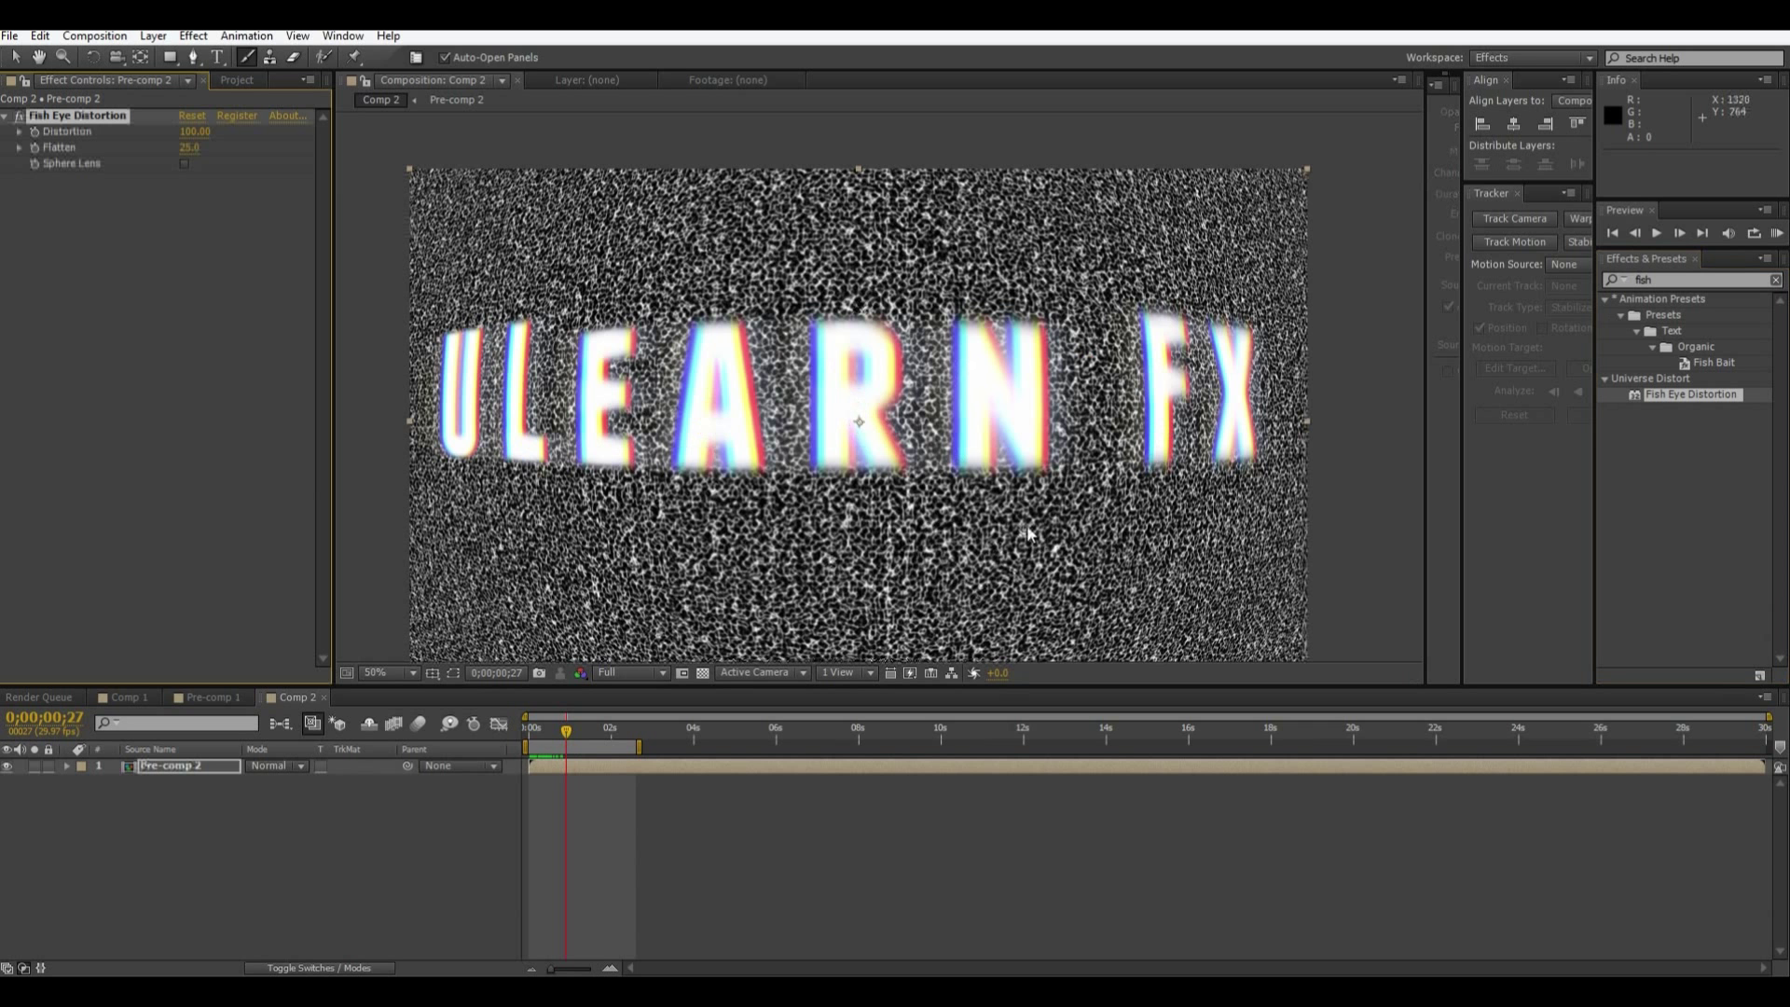
{"action": "key", "text": "v"}
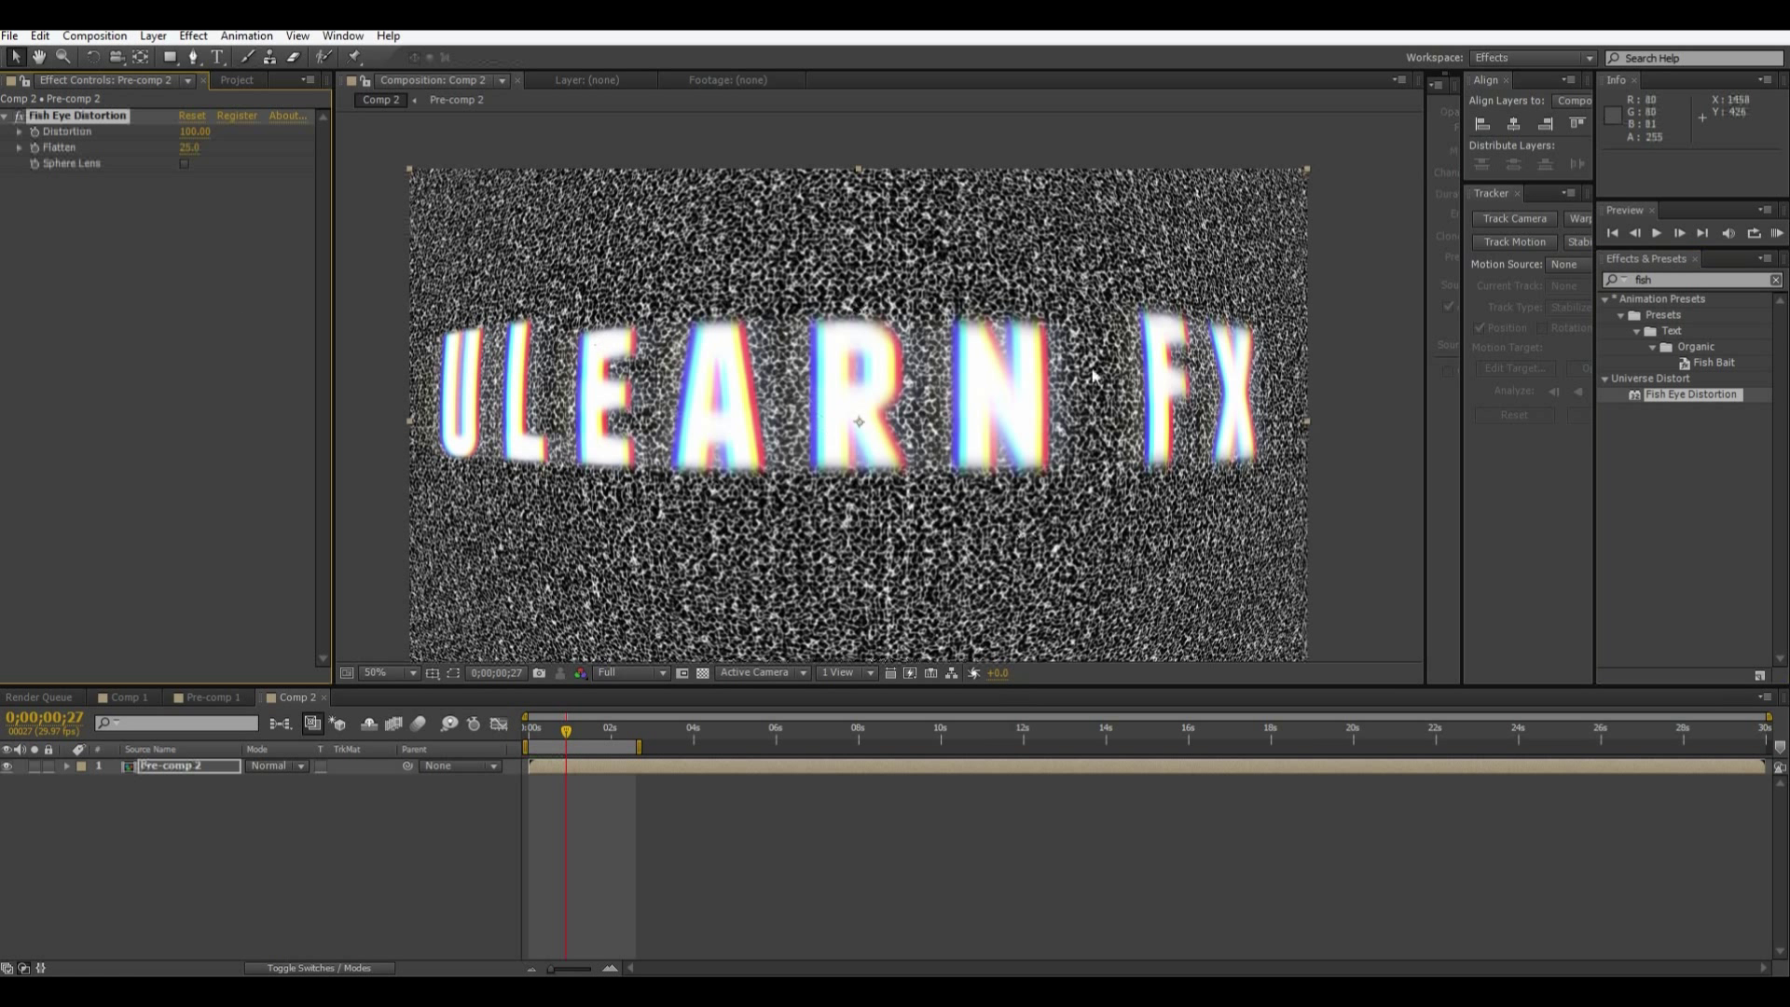
- Adjust the Fish Eye Distortion on Pre-comp 2 to Distortion 54 and Flatten 29
{"action": "scroll", "coordinate": [1081, 382], "scroll_direction": "down", "scroll_amount": 1}
{"action": "scroll", "coordinate": [1072, 505], "scroll_direction": "up", "scroll_amount": 1}
{"action": "left_click_drag", "start_coordinate": [189, 147], "coordinate": [327, 220]}
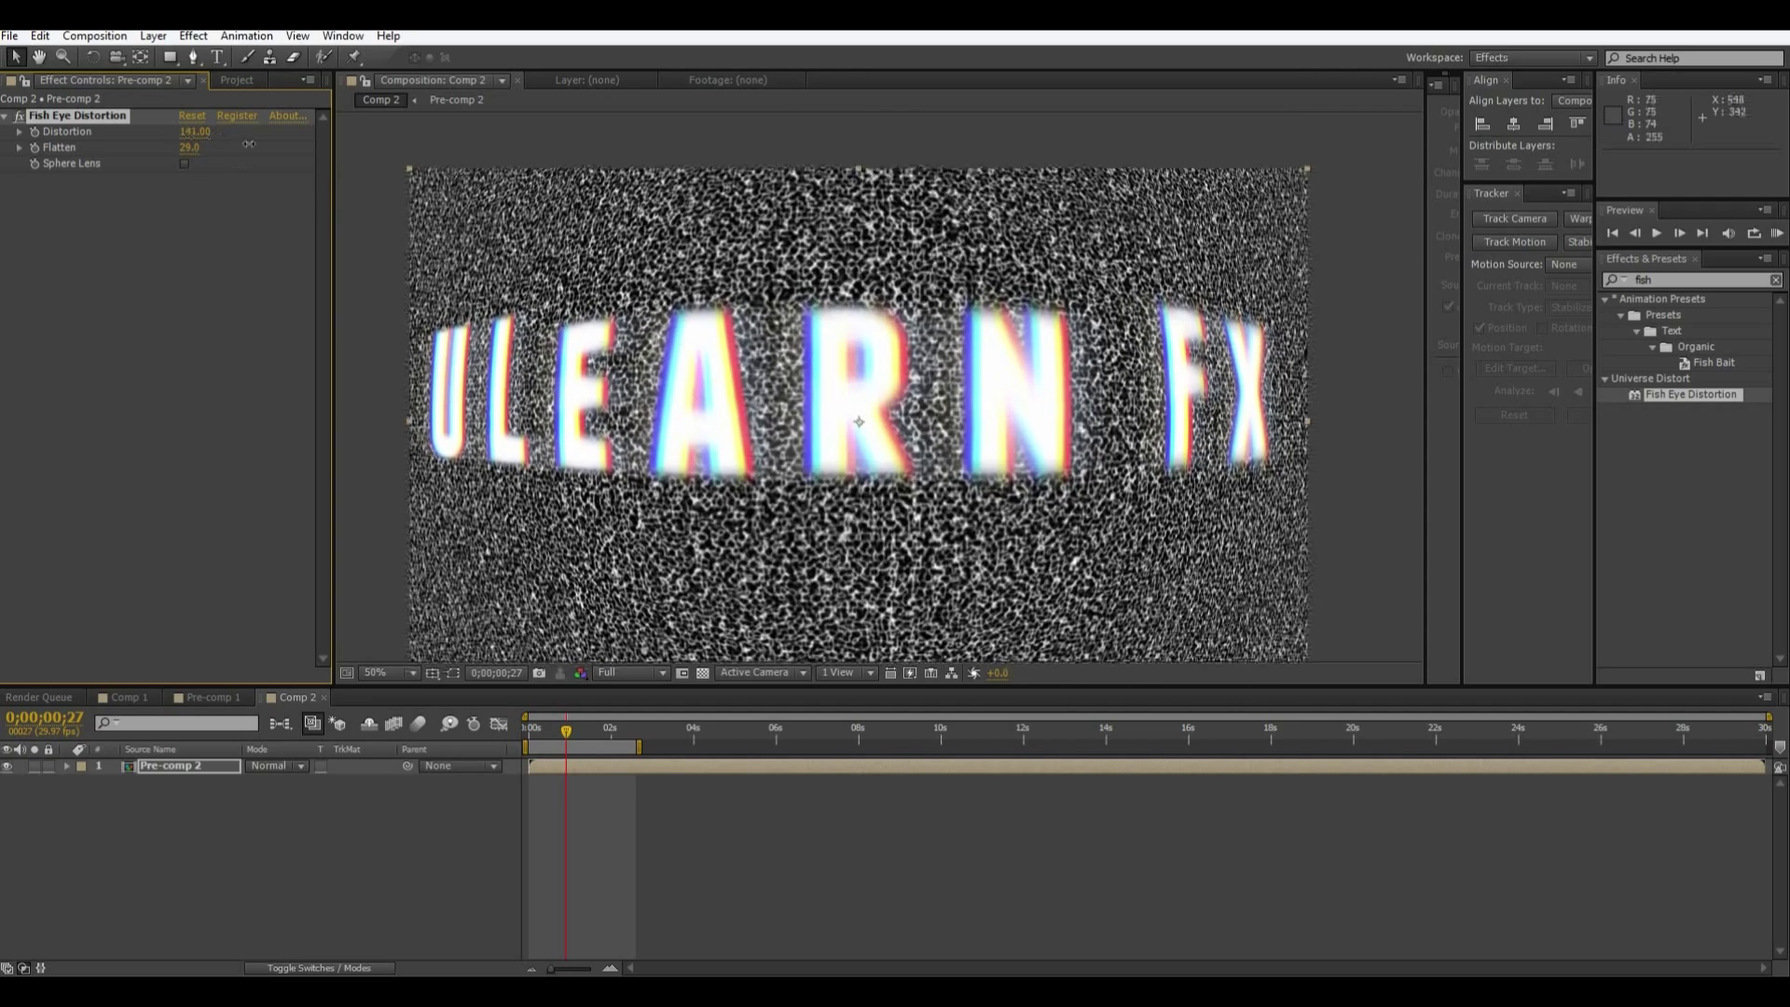
{"action": "left_click_drag", "start_coordinate": [191, 141], "coordinate": [167, 222]}
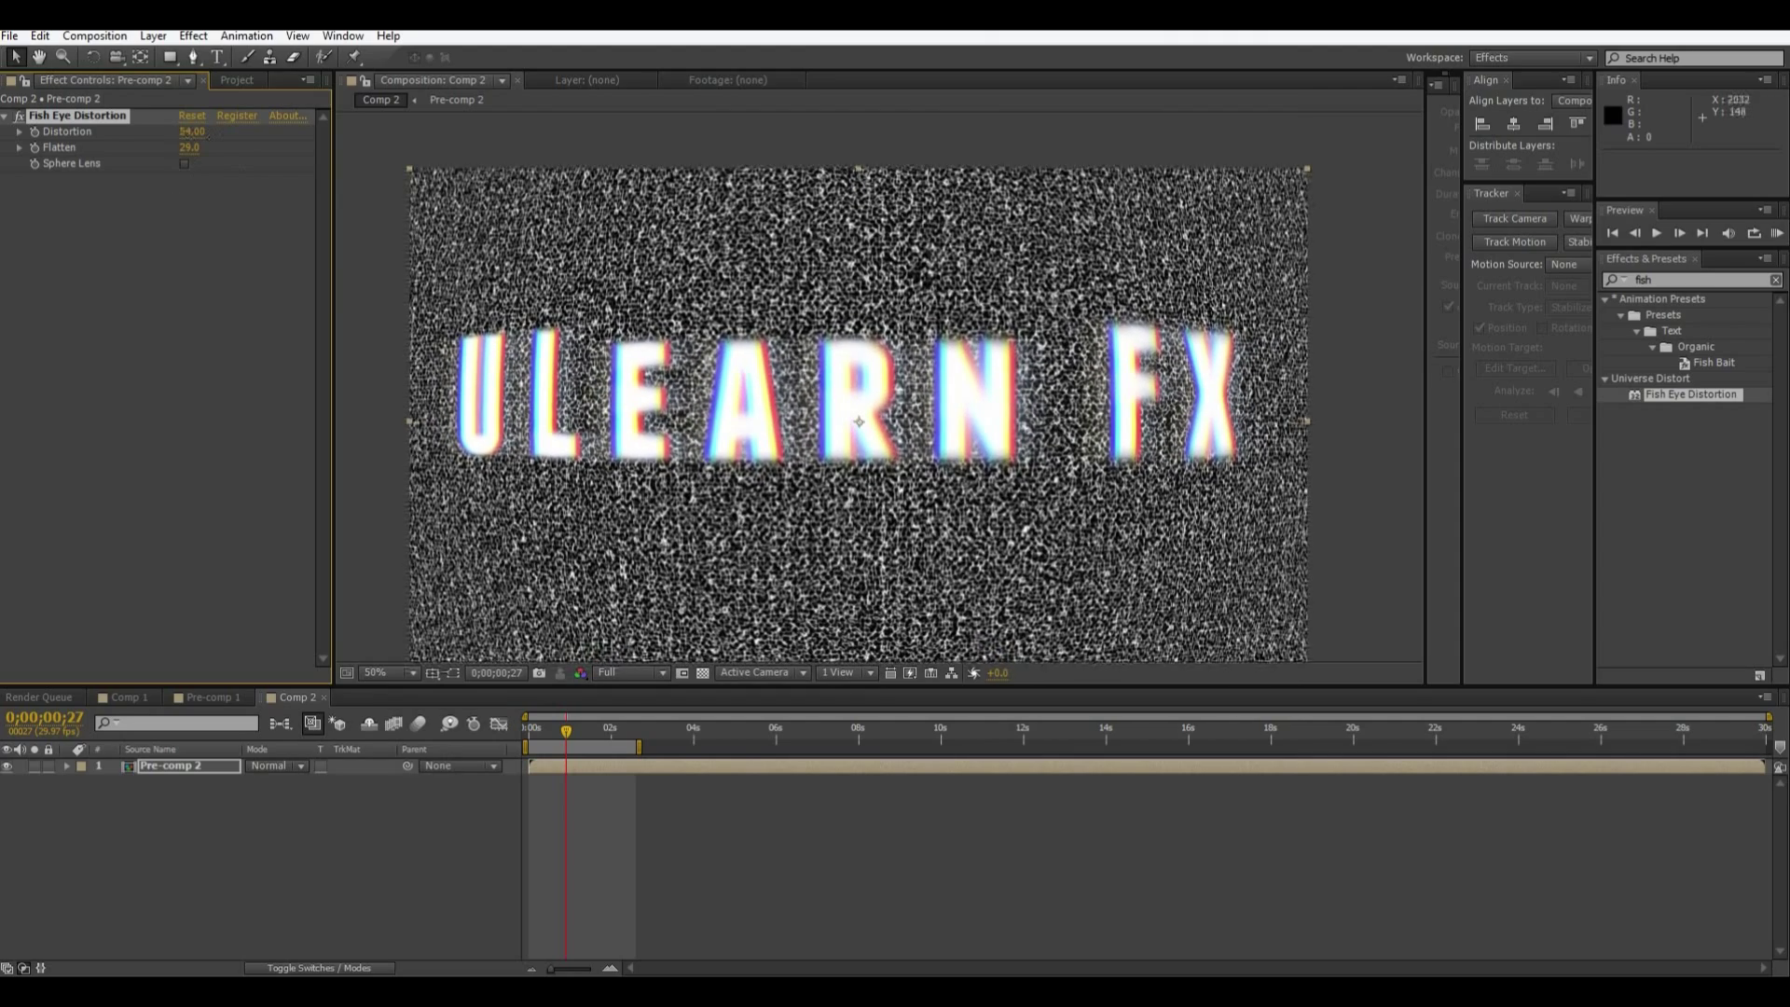
- Find the Optics Compensation effect, apply it to Pre-comp 2, and set its Field Of View to about 42.1
{"action": "left_click", "coordinate": [1706, 277]}
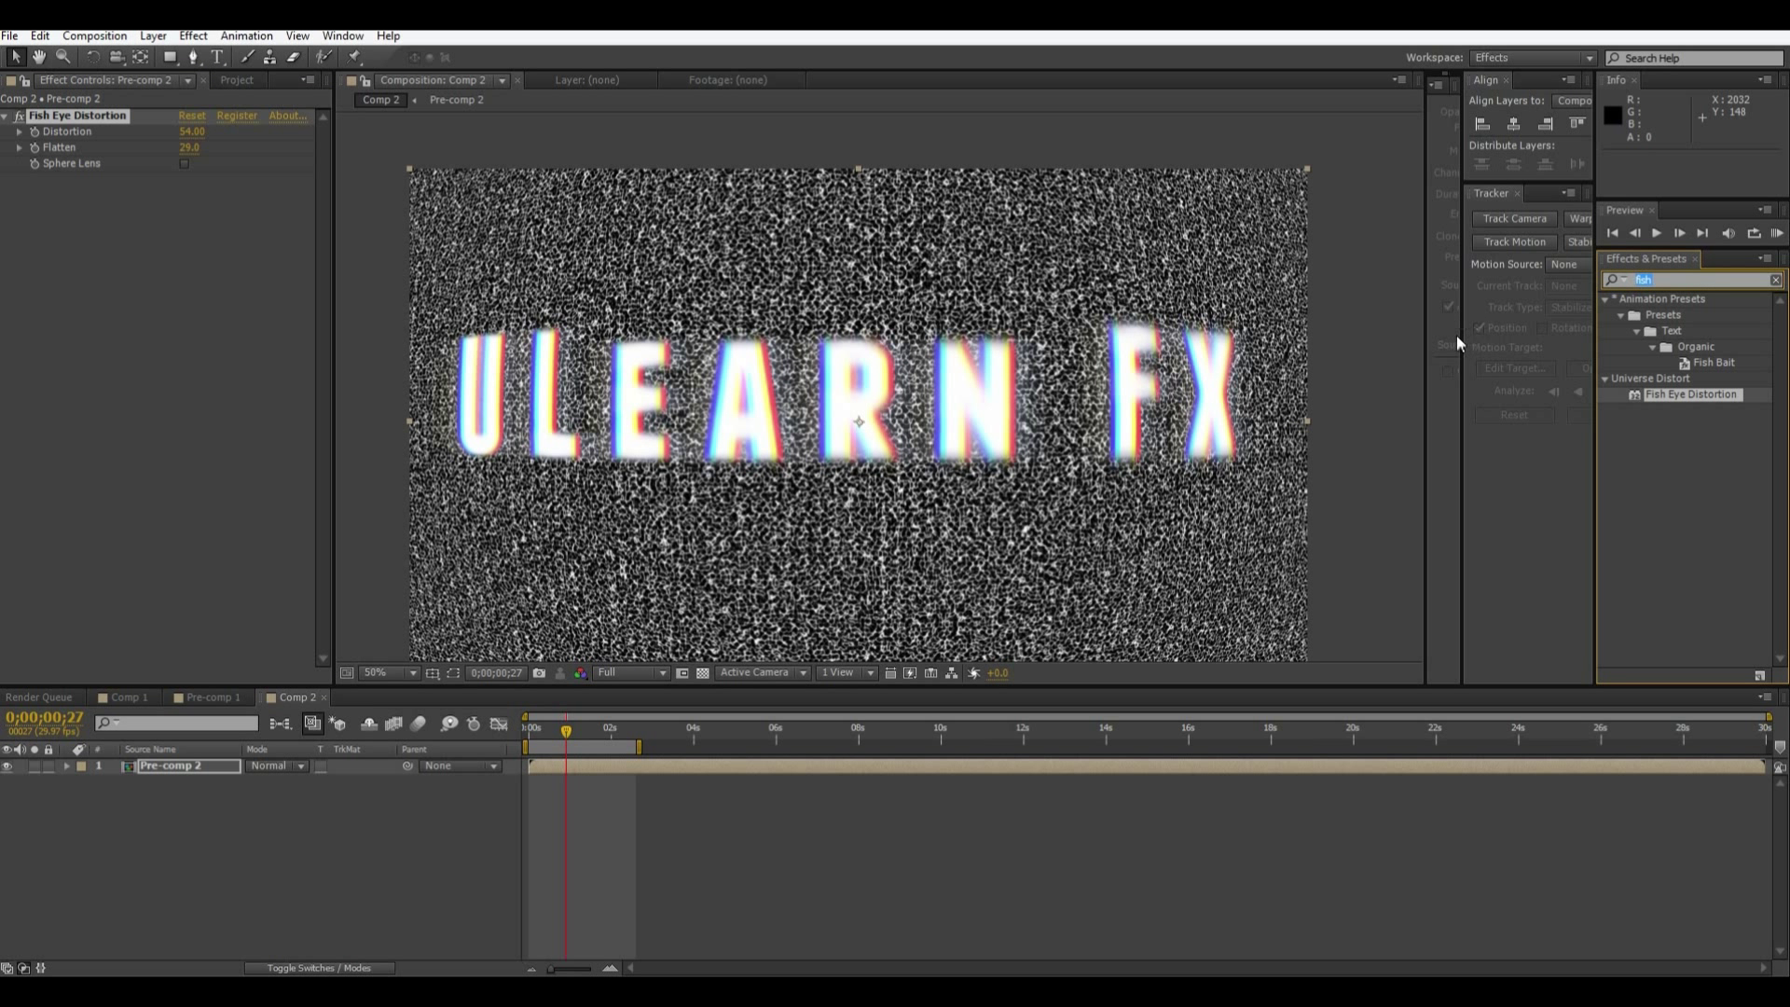
{"action": "type", "text": "o"}
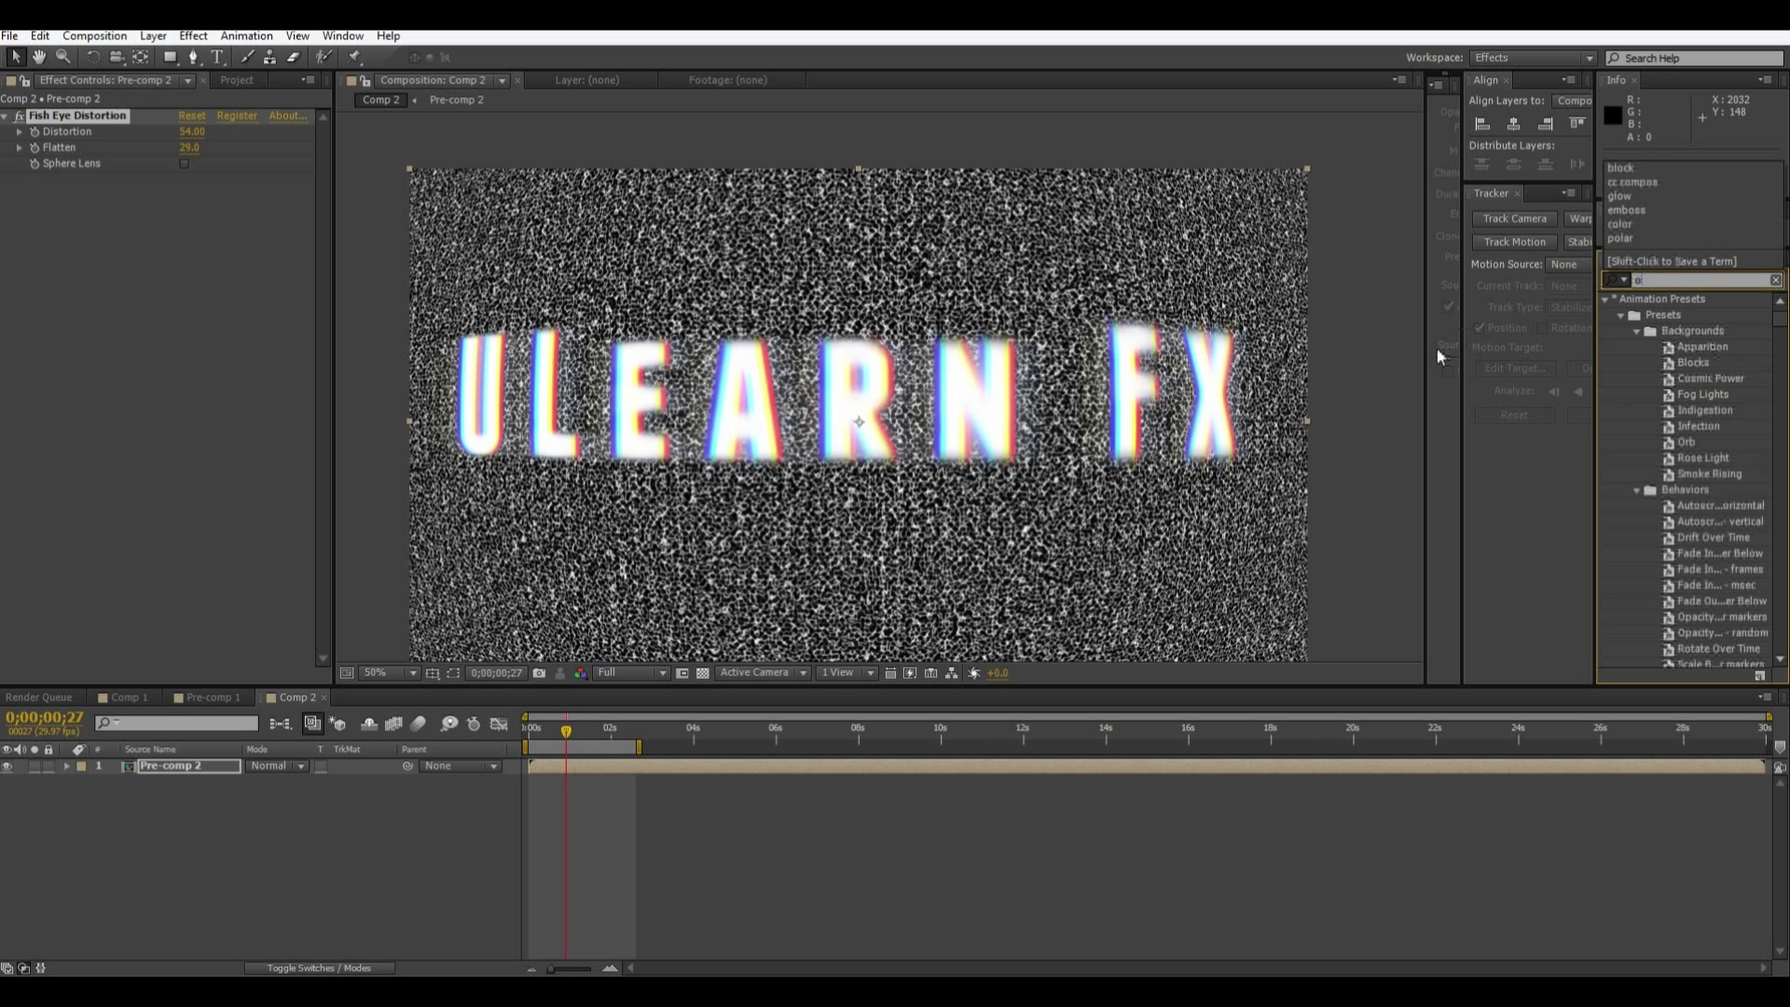
{"action": "type", "text": "ptics"}
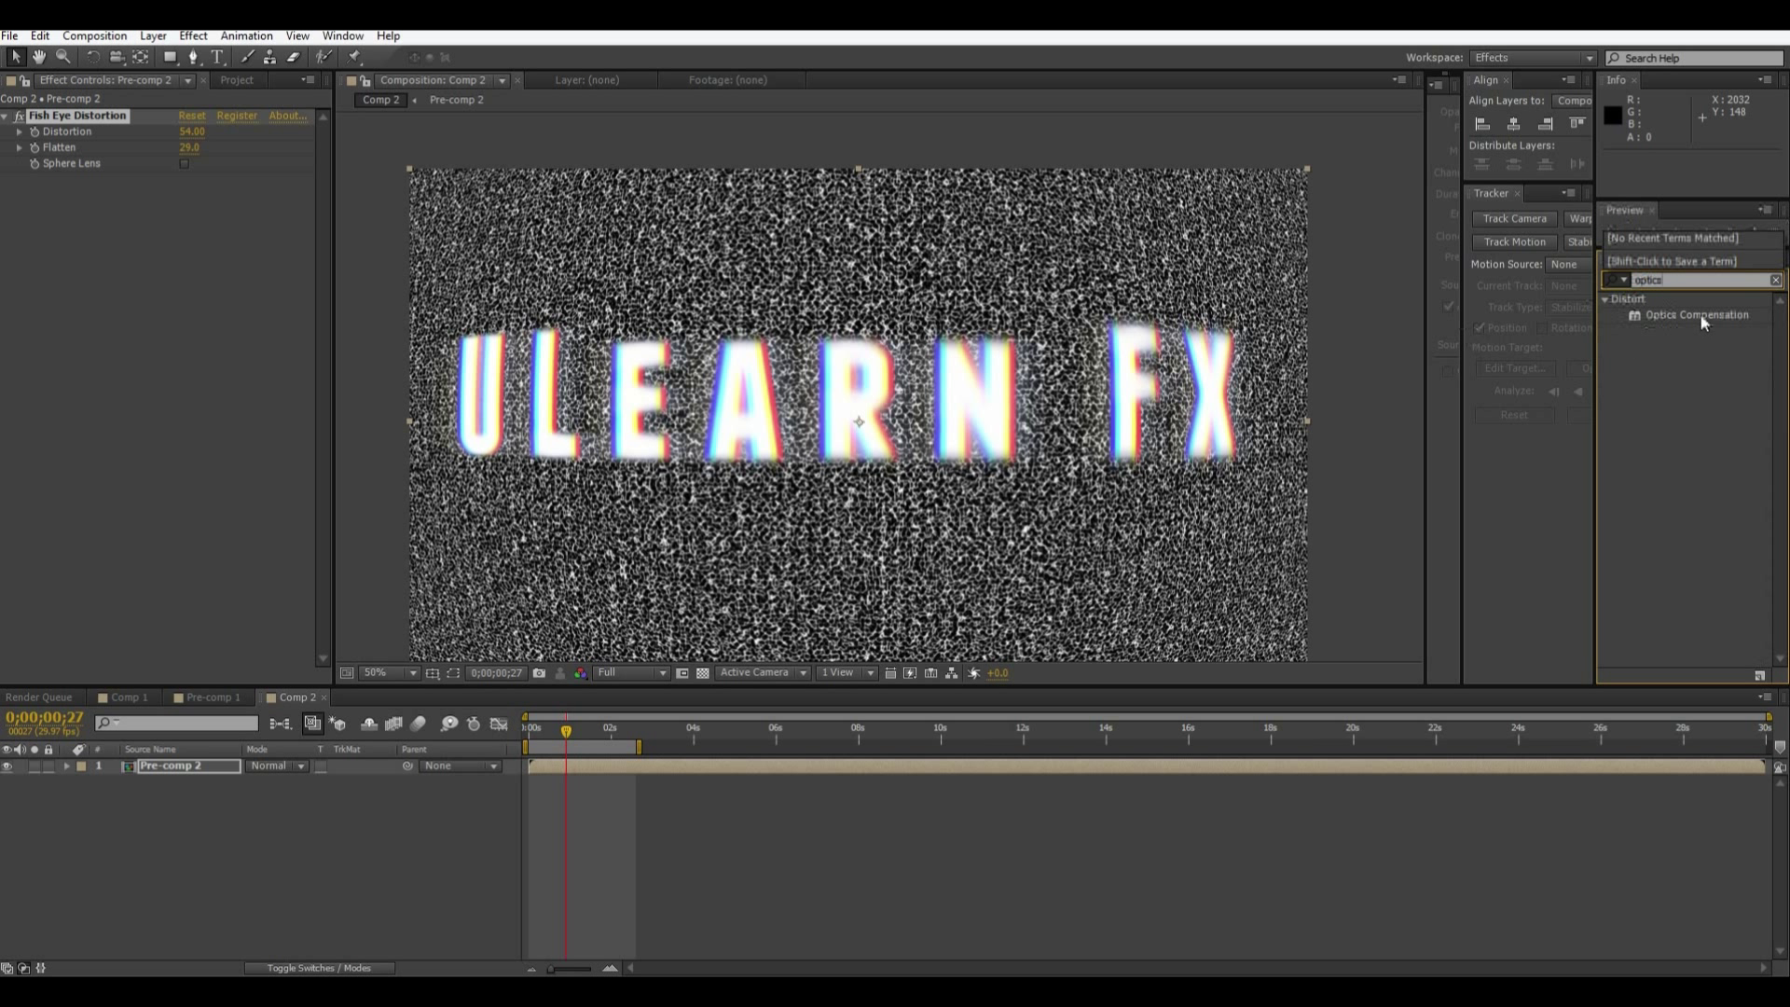
{"action": "left_click_drag", "start_coordinate": [1700, 315], "coordinate": [222, 476]}
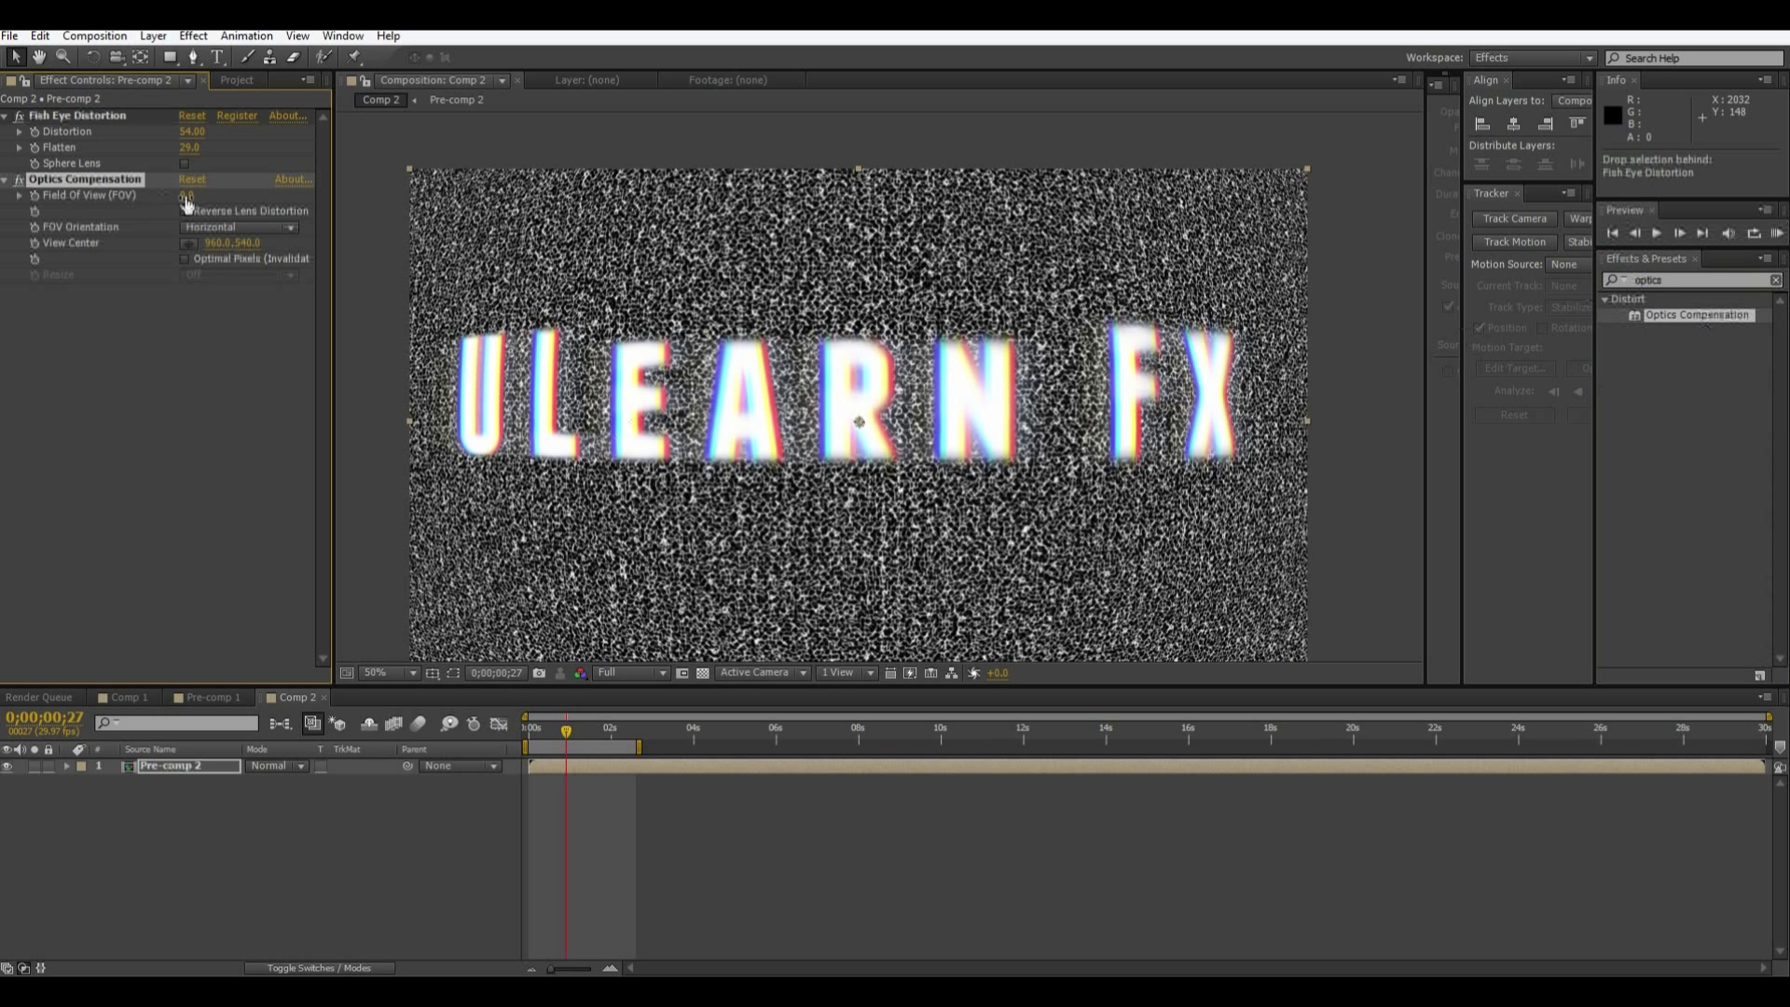
{"action": "left_click_drag", "start_coordinate": [198, 195], "coordinate": [362, 195]}
{"action": "scroll", "coordinate": [1108, 289], "scroll_direction": "down", "scroll_amount": 2}
{"action": "left_click", "coordinate": [1171, 278]}
{"action": "scroll", "coordinate": [1165, 257], "scroll_direction": "up", "scroll_amount": 2}
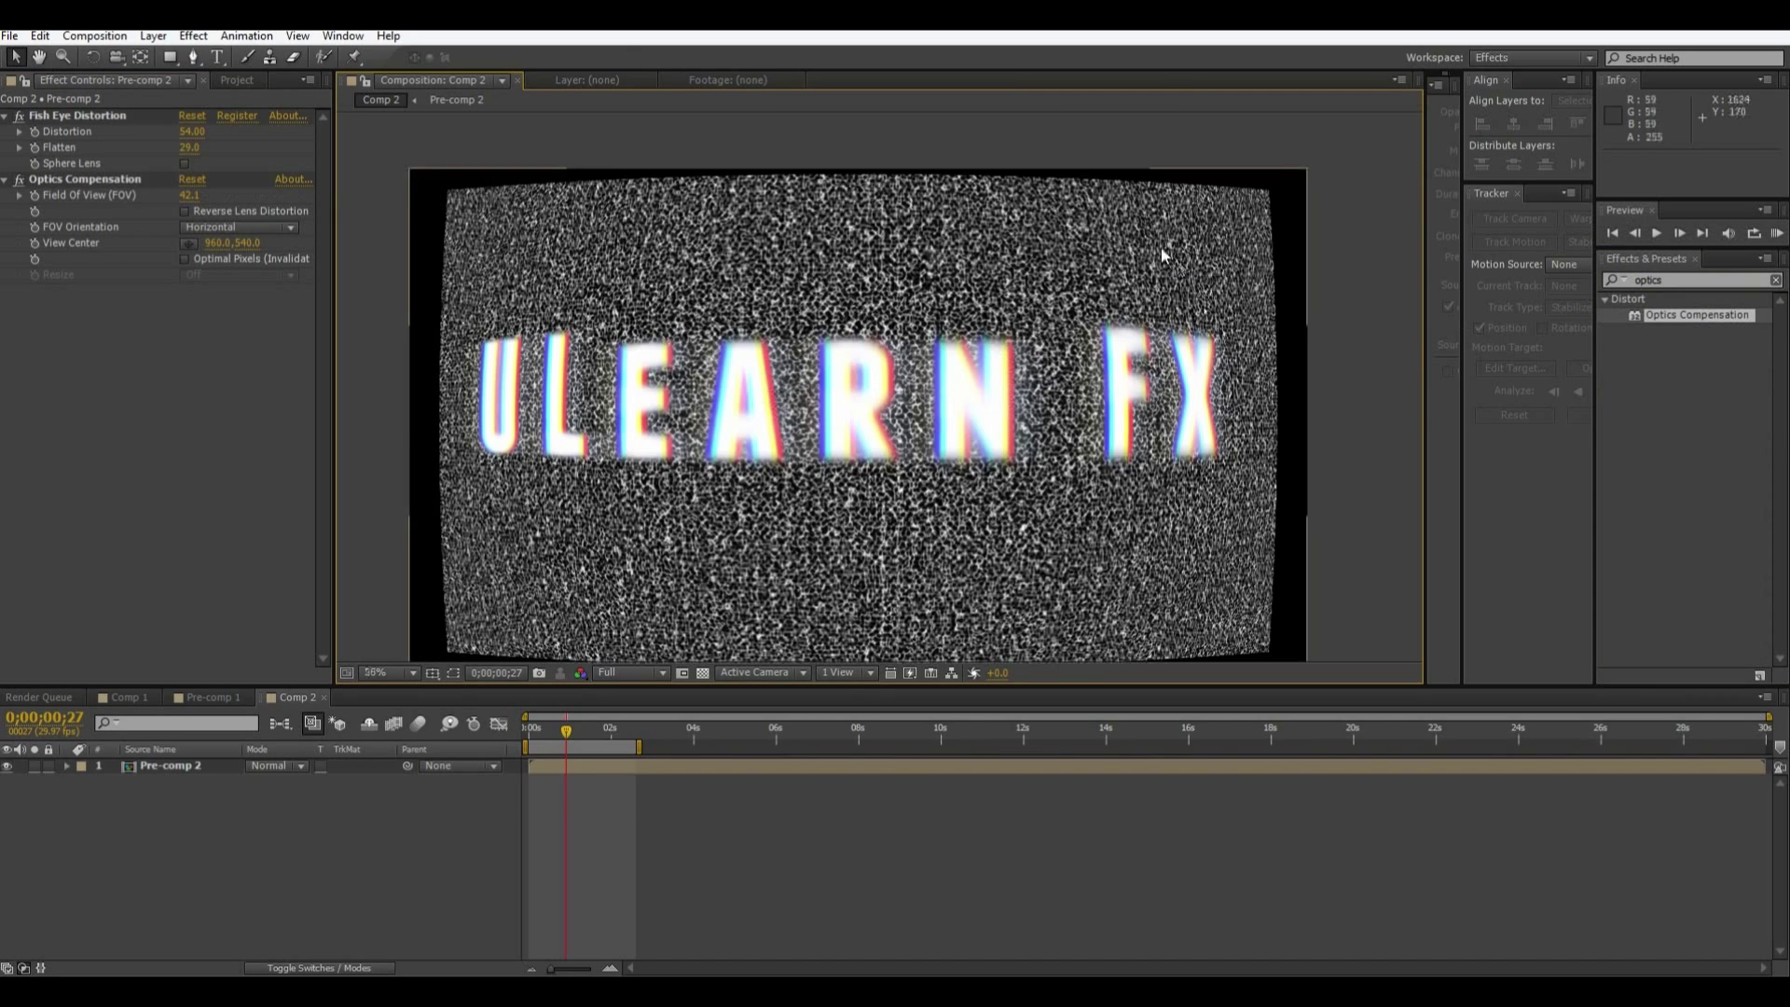
- Raise the Fish Eye Distortion amount to 69 and set the Optics Compensation Field Of View to 59.7
{"action": "left_click_drag", "start_coordinate": [196, 132], "coordinate": [210, 133]}
{"action": "mouse_move", "coordinate": [197, 195]}
{"action": "left_mouse_down"}
{"action": "mouse_move", "coordinate": [307, 218]}
{"action": "mouse_move", "coordinate": [175, 211]}
{"action": "mouse_move", "coordinate": [207, 211]}
{"action": "left_mouse_up"}
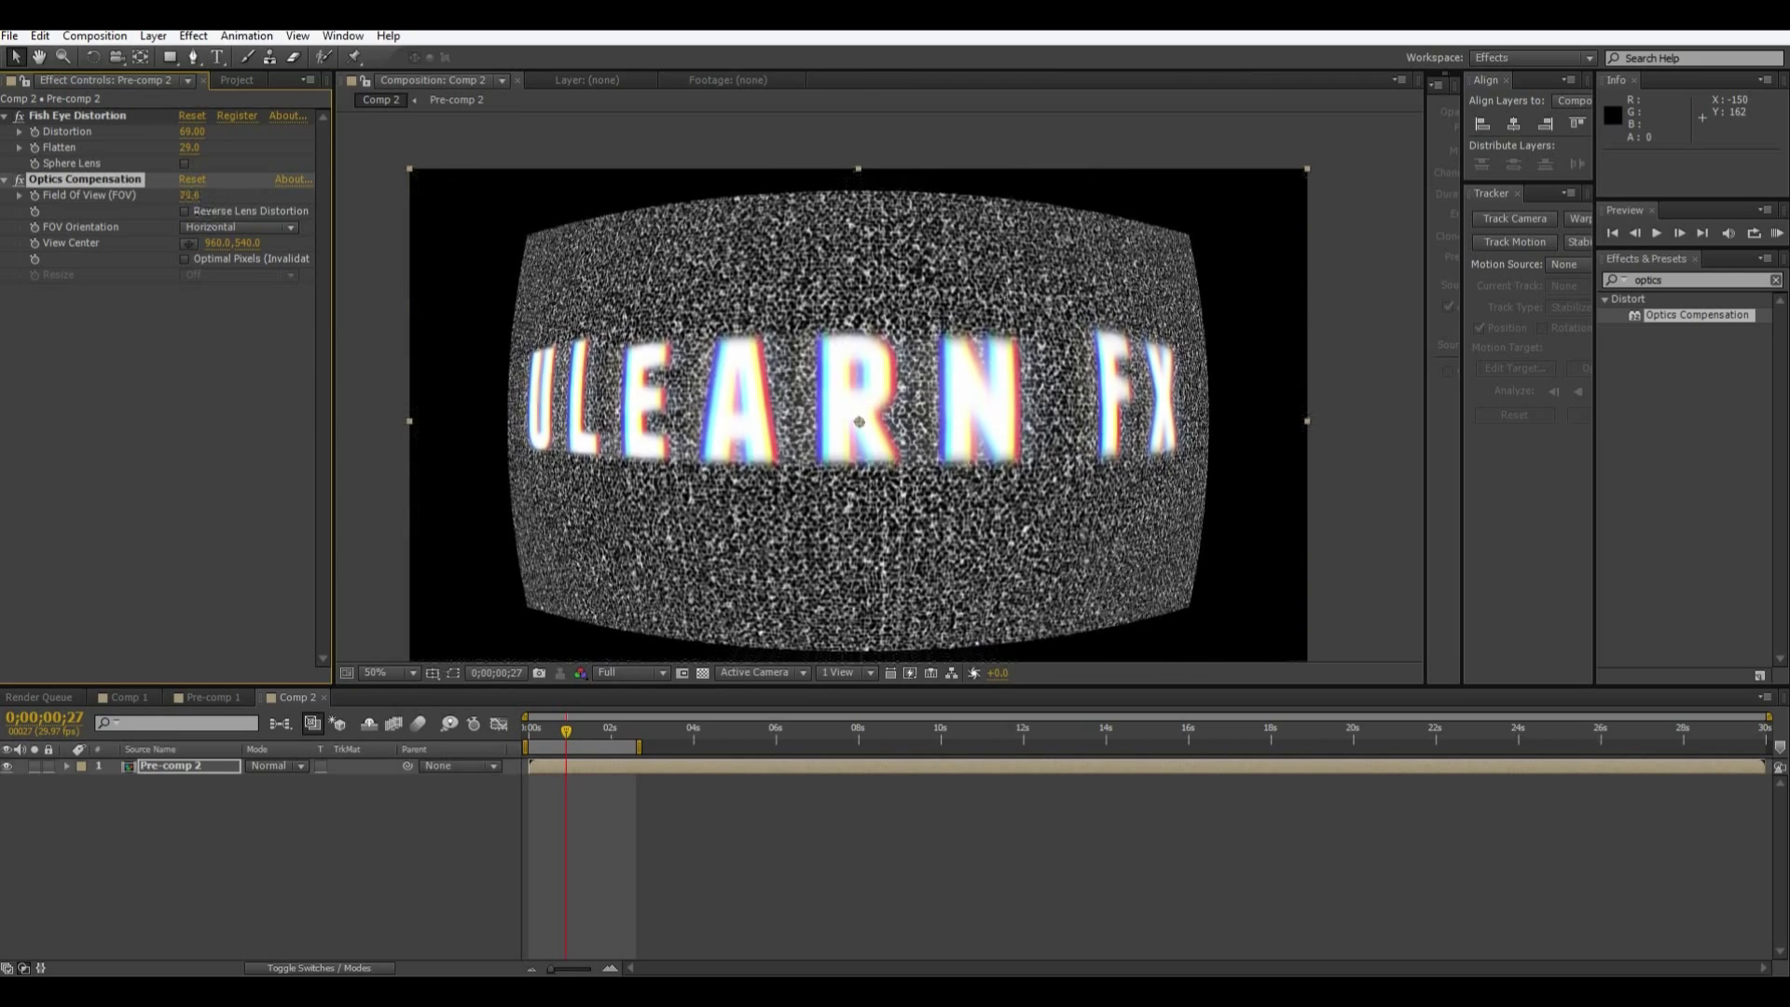
{"action": "left_click_drag", "start_coordinate": [189, 195], "coordinate": [41, 195]}
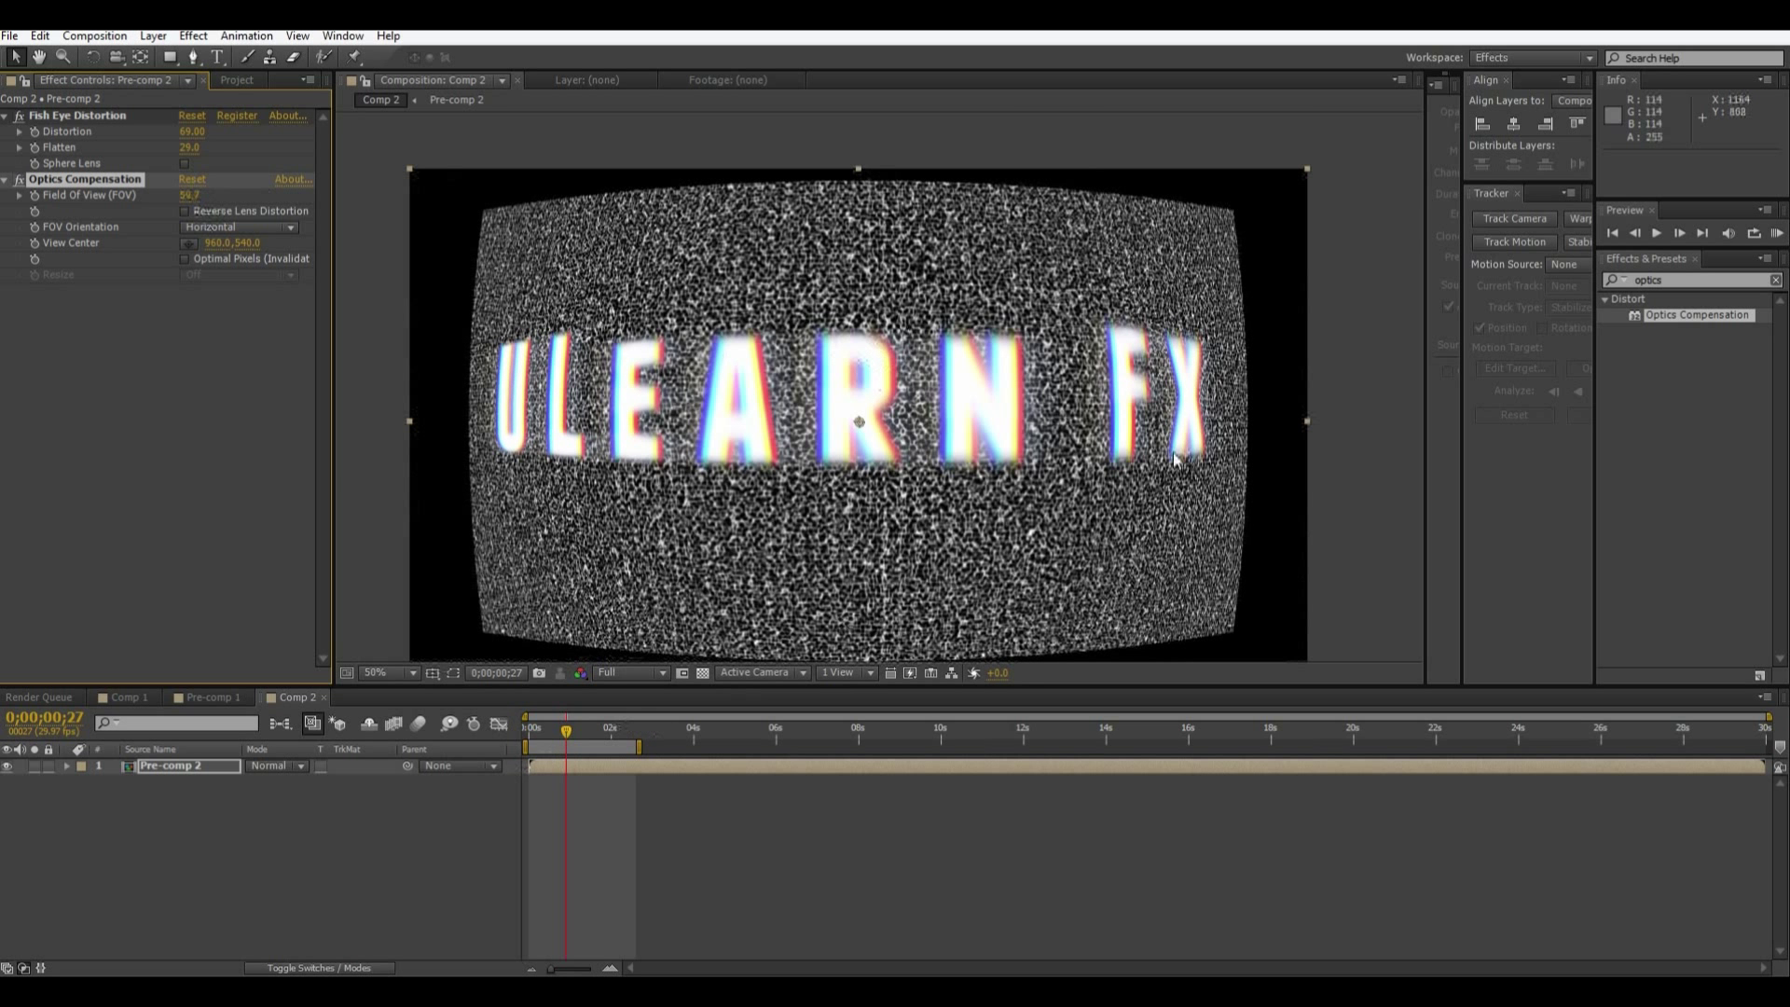
- Scale the Pre-comp 2 layer up to about 107% by 106% and preview the composition from the start
{"action": "key", "text": "comma"}
{"action": "key", "text": "comma"}
{"action": "left_click_drag", "start_coordinate": [1095, 532], "coordinate": [1105, 534]}
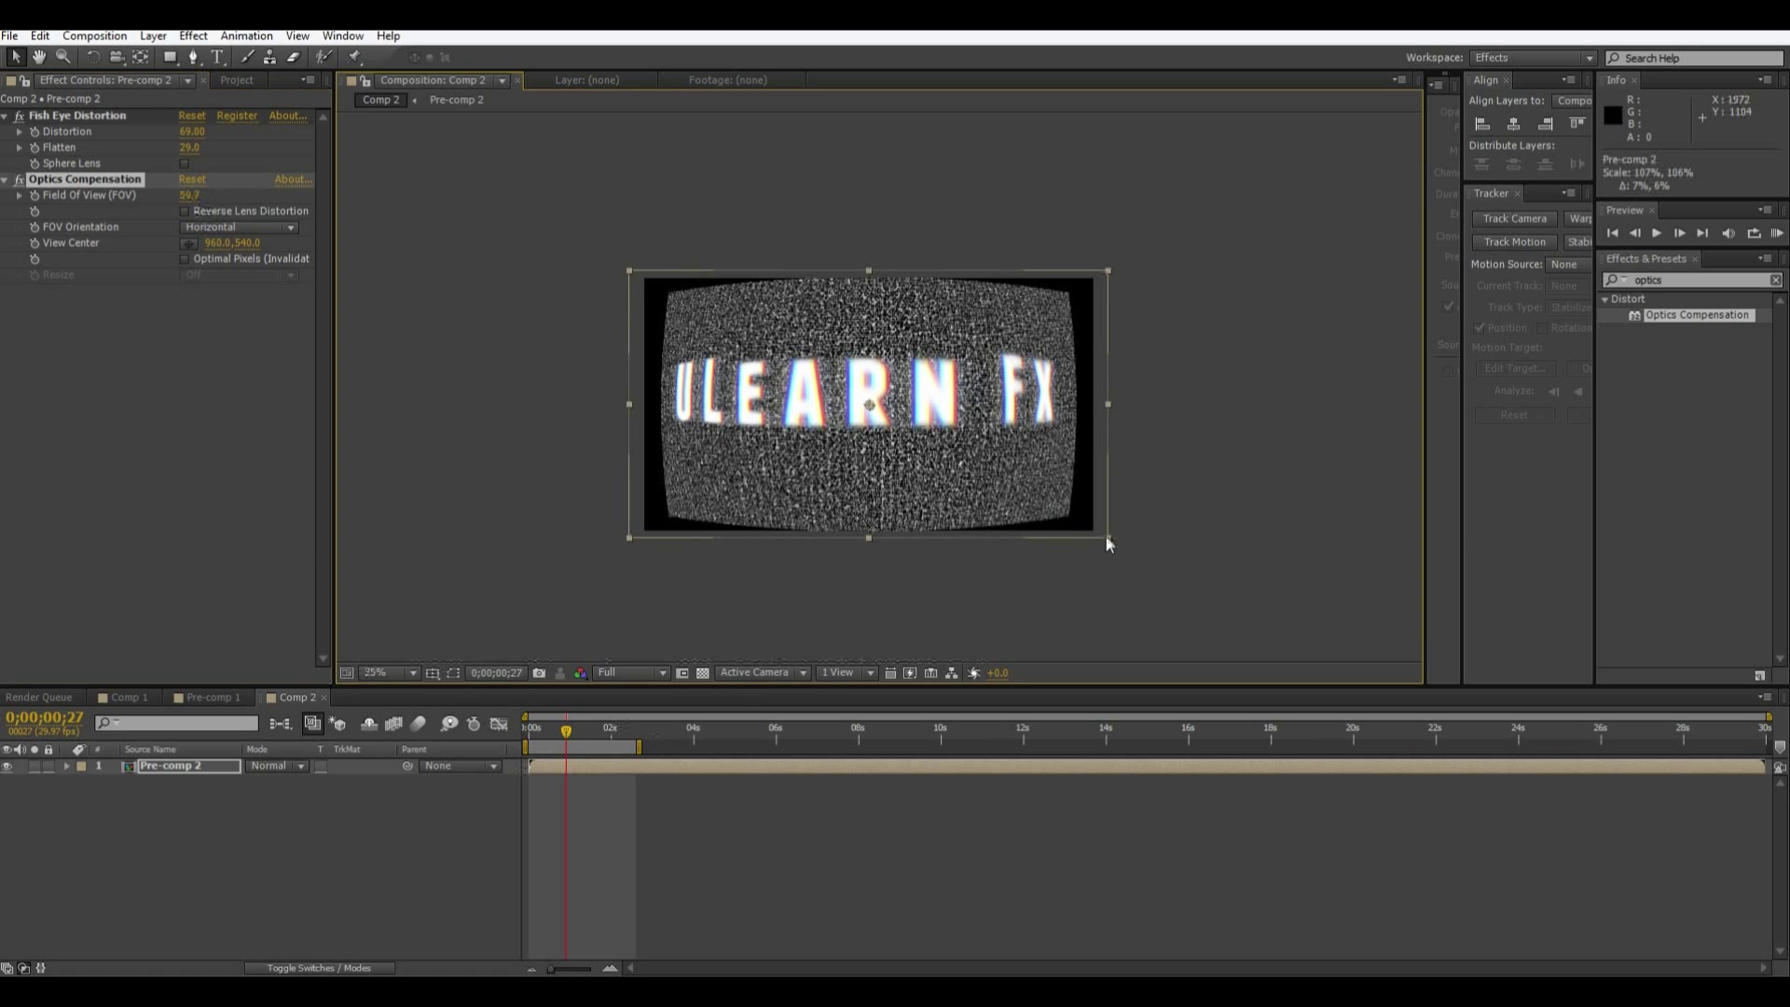
{"action": "left_click", "coordinate": [1085, 563]}
{"action": "scroll", "coordinate": [1085, 563], "scroll_direction": "up", "scroll_amount": 2}
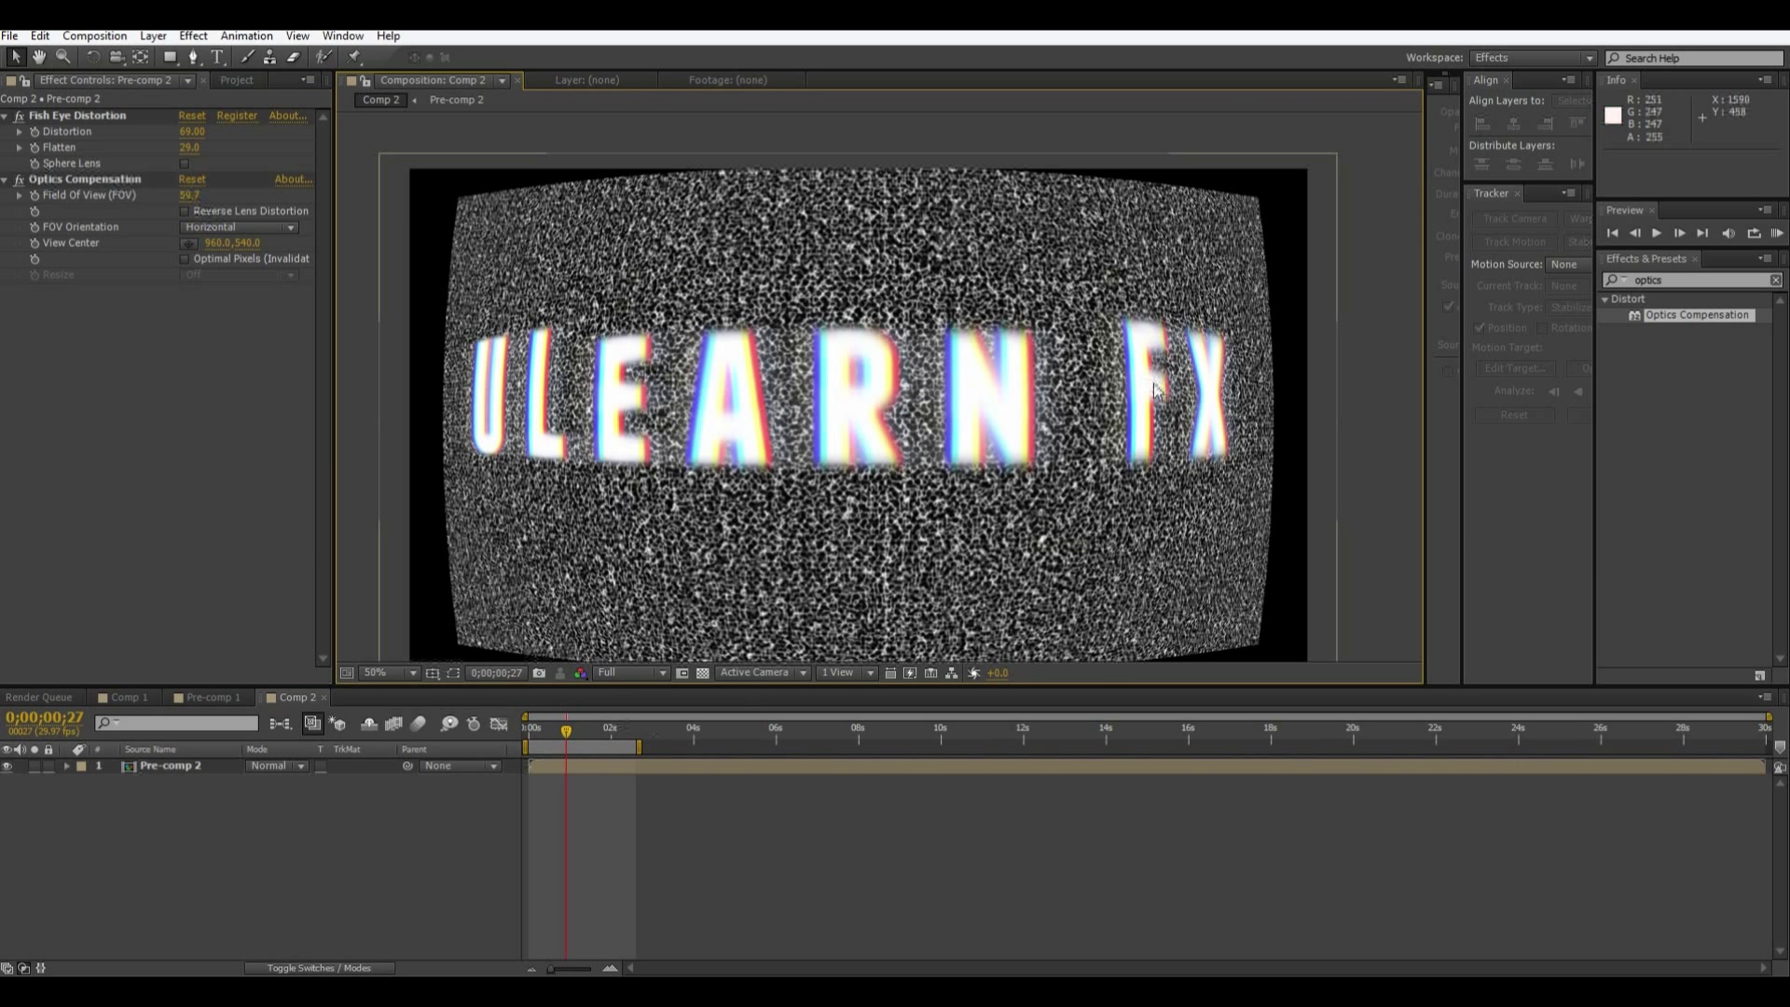
{"action": "scroll", "coordinate": [1115, 367], "scroll_direction": "down", "scroll_amount": 2}
{"action": "scroll", "coordinate": [1113, 382], "scroll_direction": "up", "scroll_amount": 2}
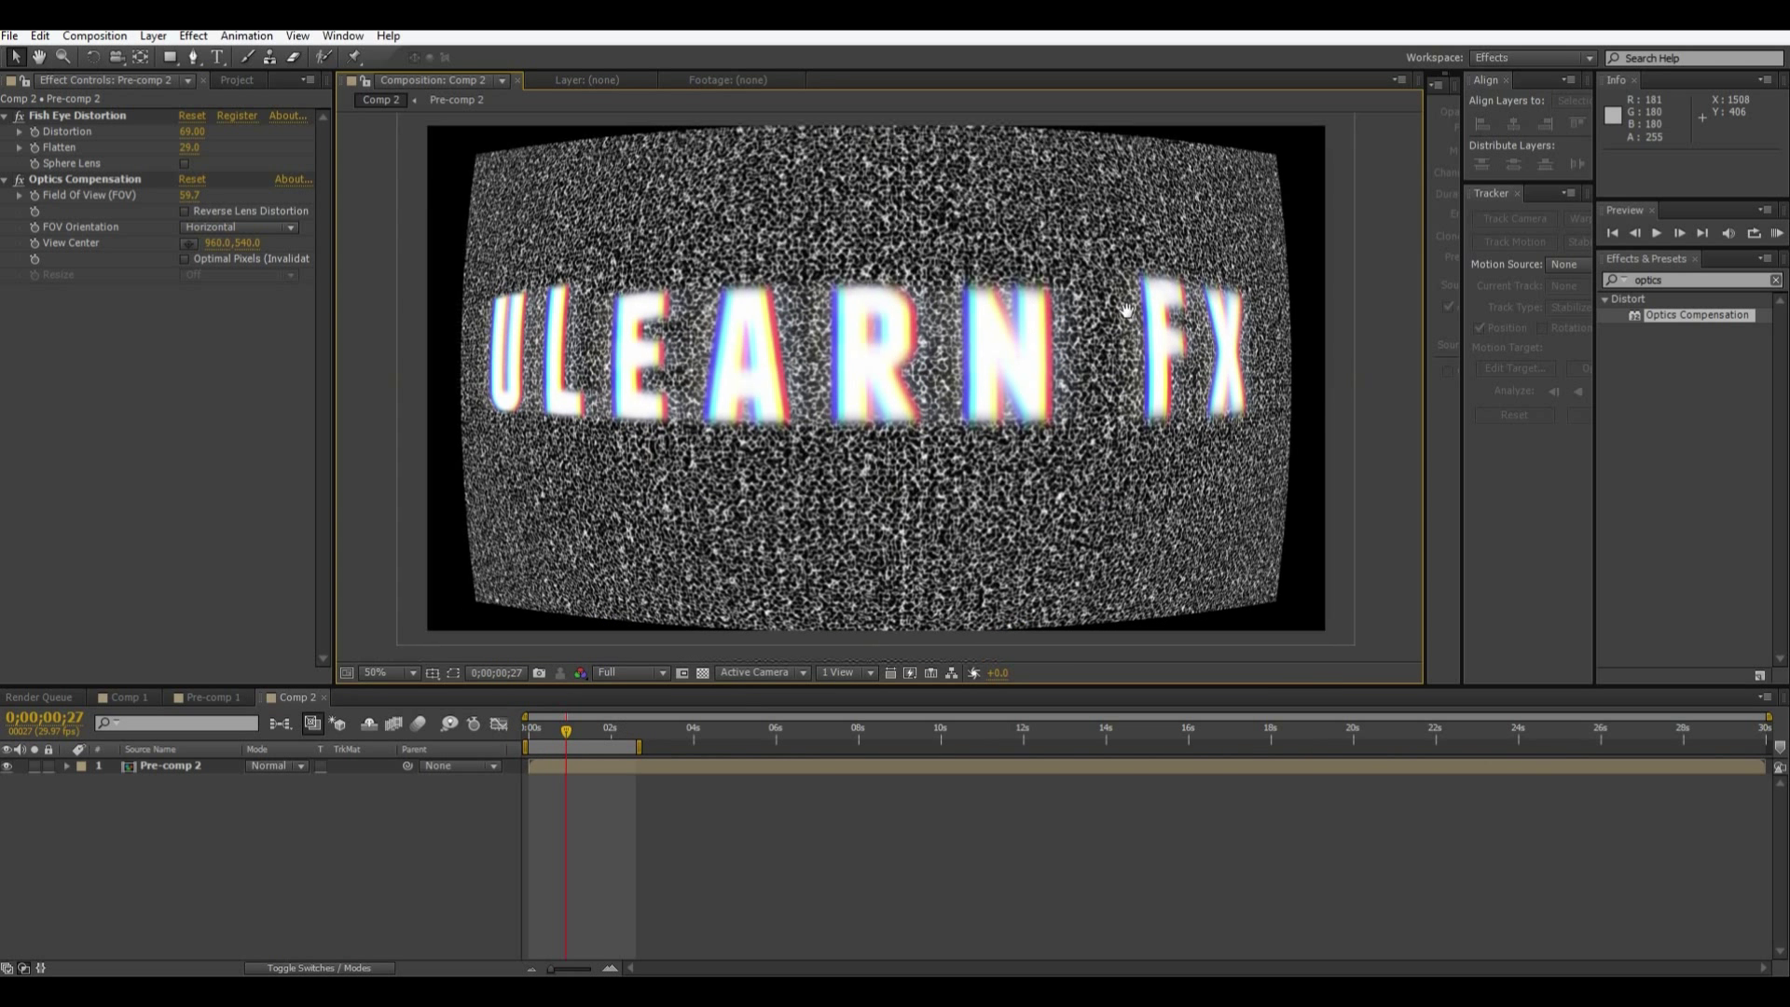
{"action": "left_click_drag", "start_coordinate": [559, 734], "coordinate": [529, 734]}
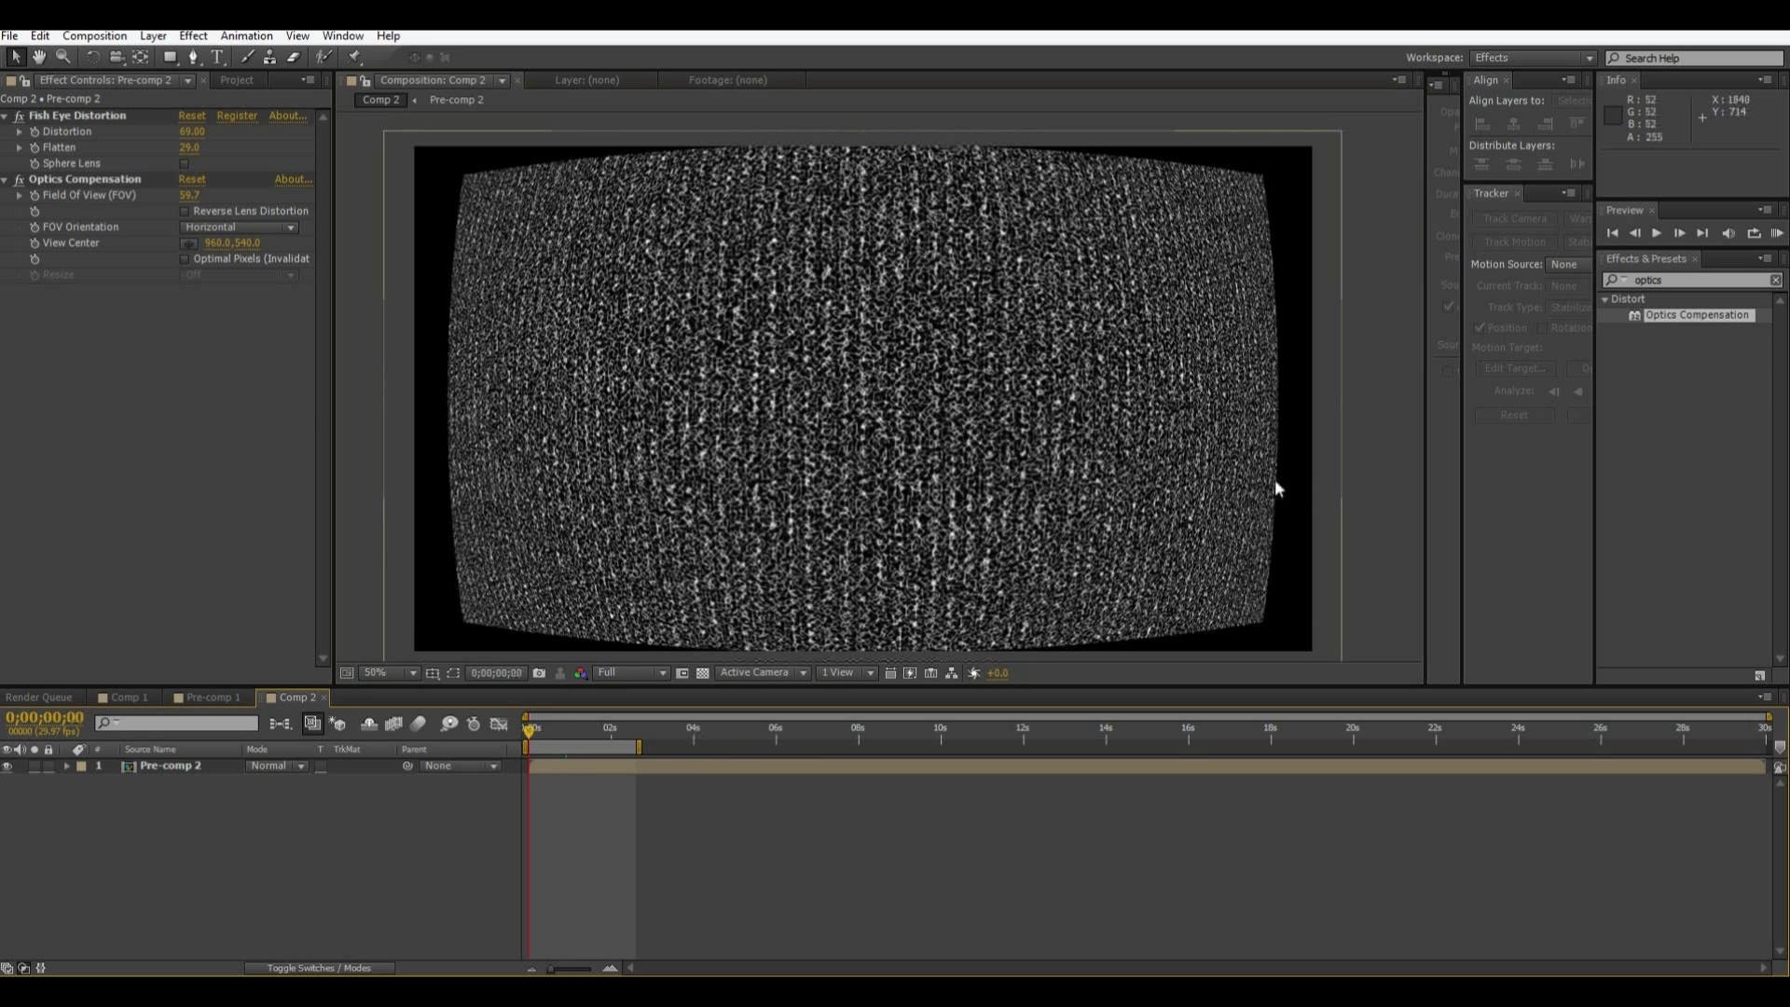
{"action": "key", "text": "space"}
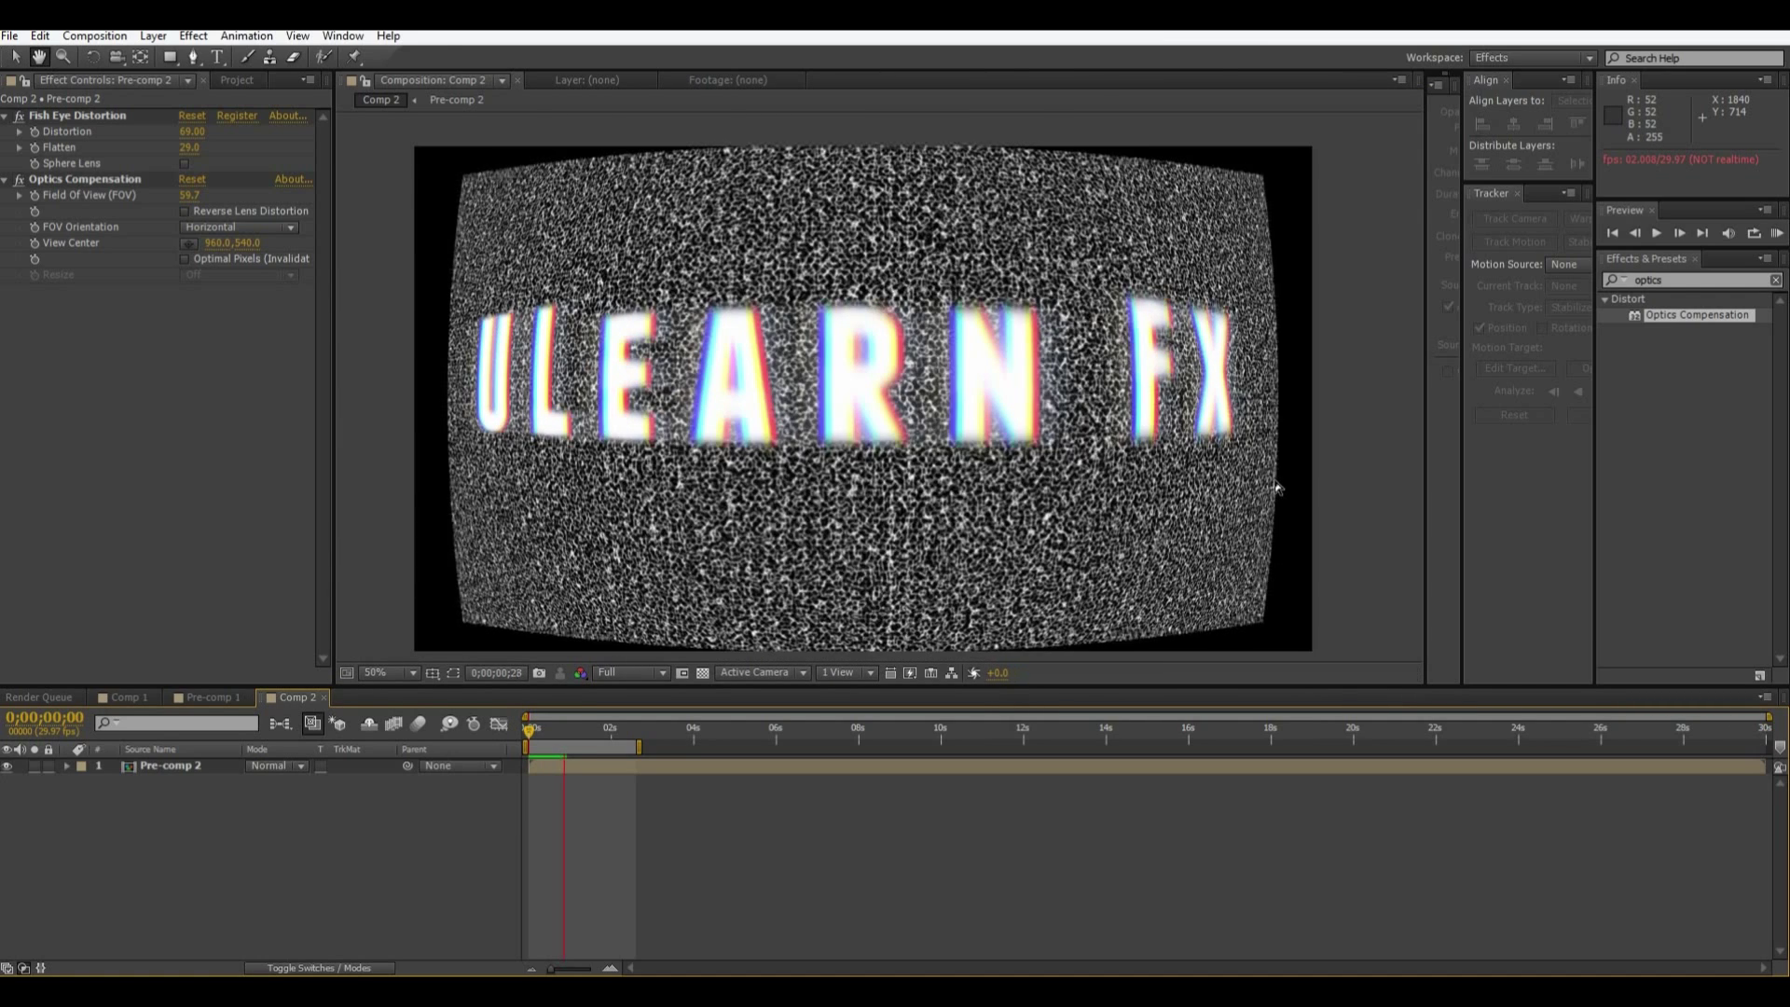
- Find Diffuse Glow, apply it to Pre-comp 2 after Optics Compensation, and set its Color 2 to green
{"action": "left_click", "coordinate": [1685, 279]}
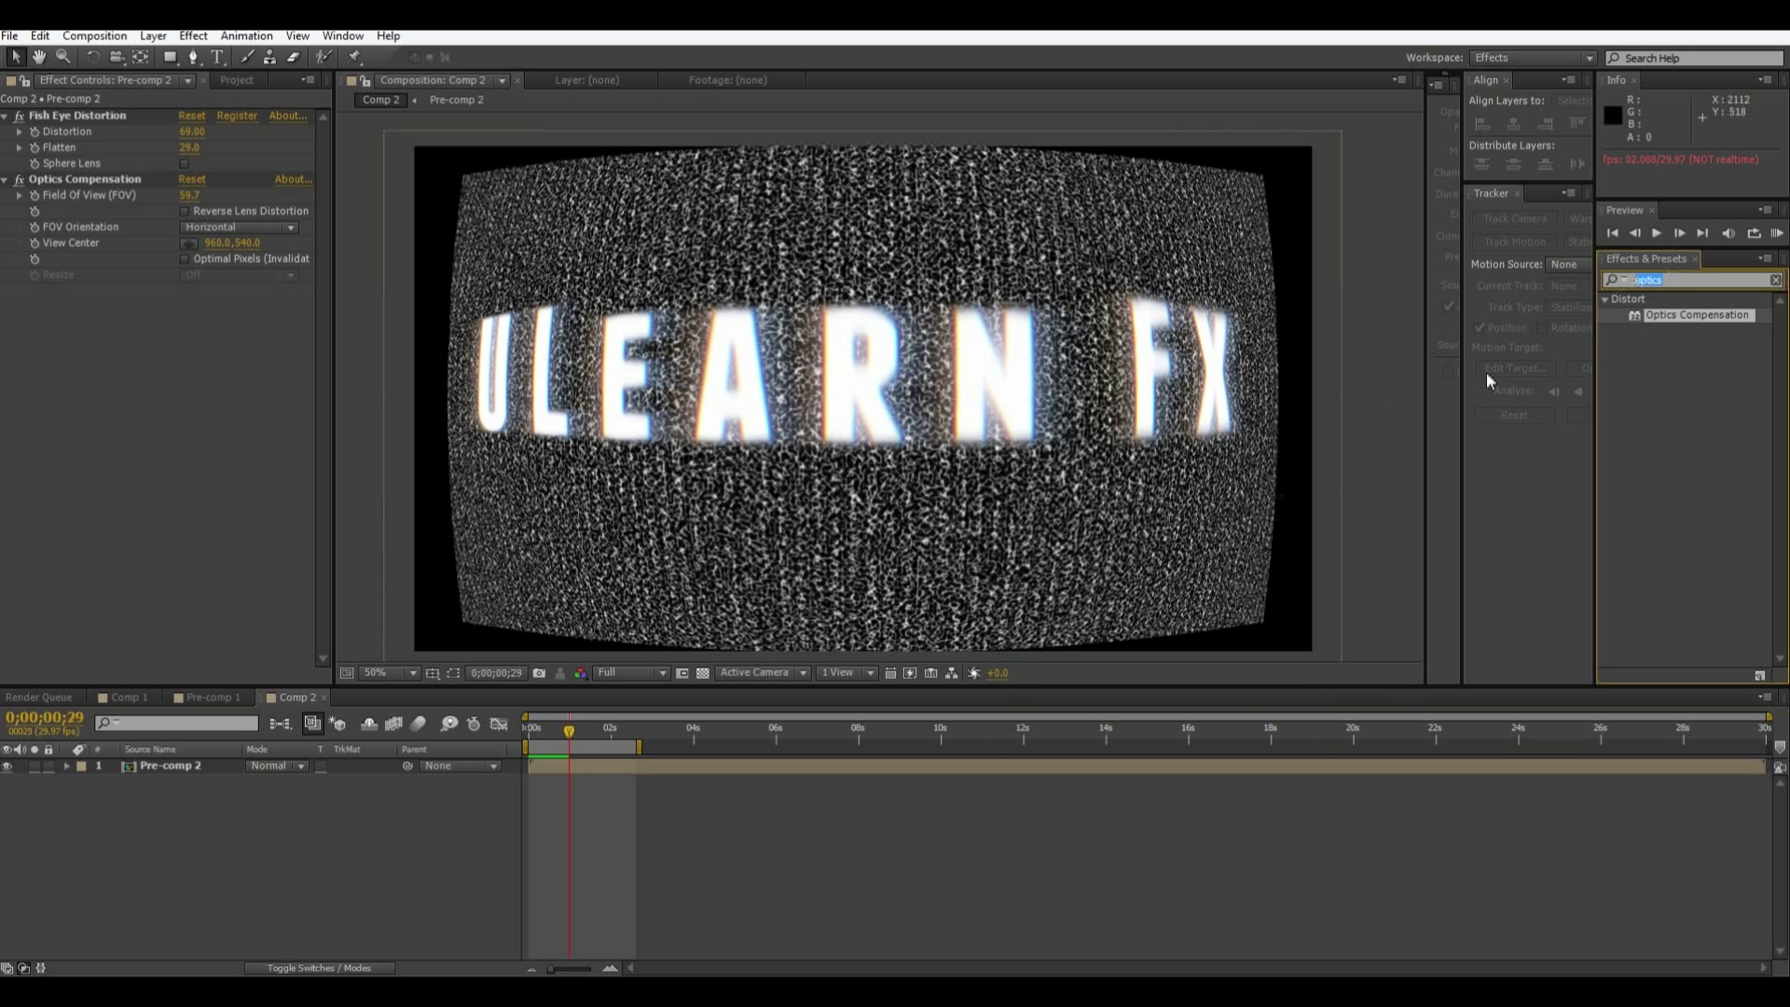
{"action": "type", "text": "glow"}
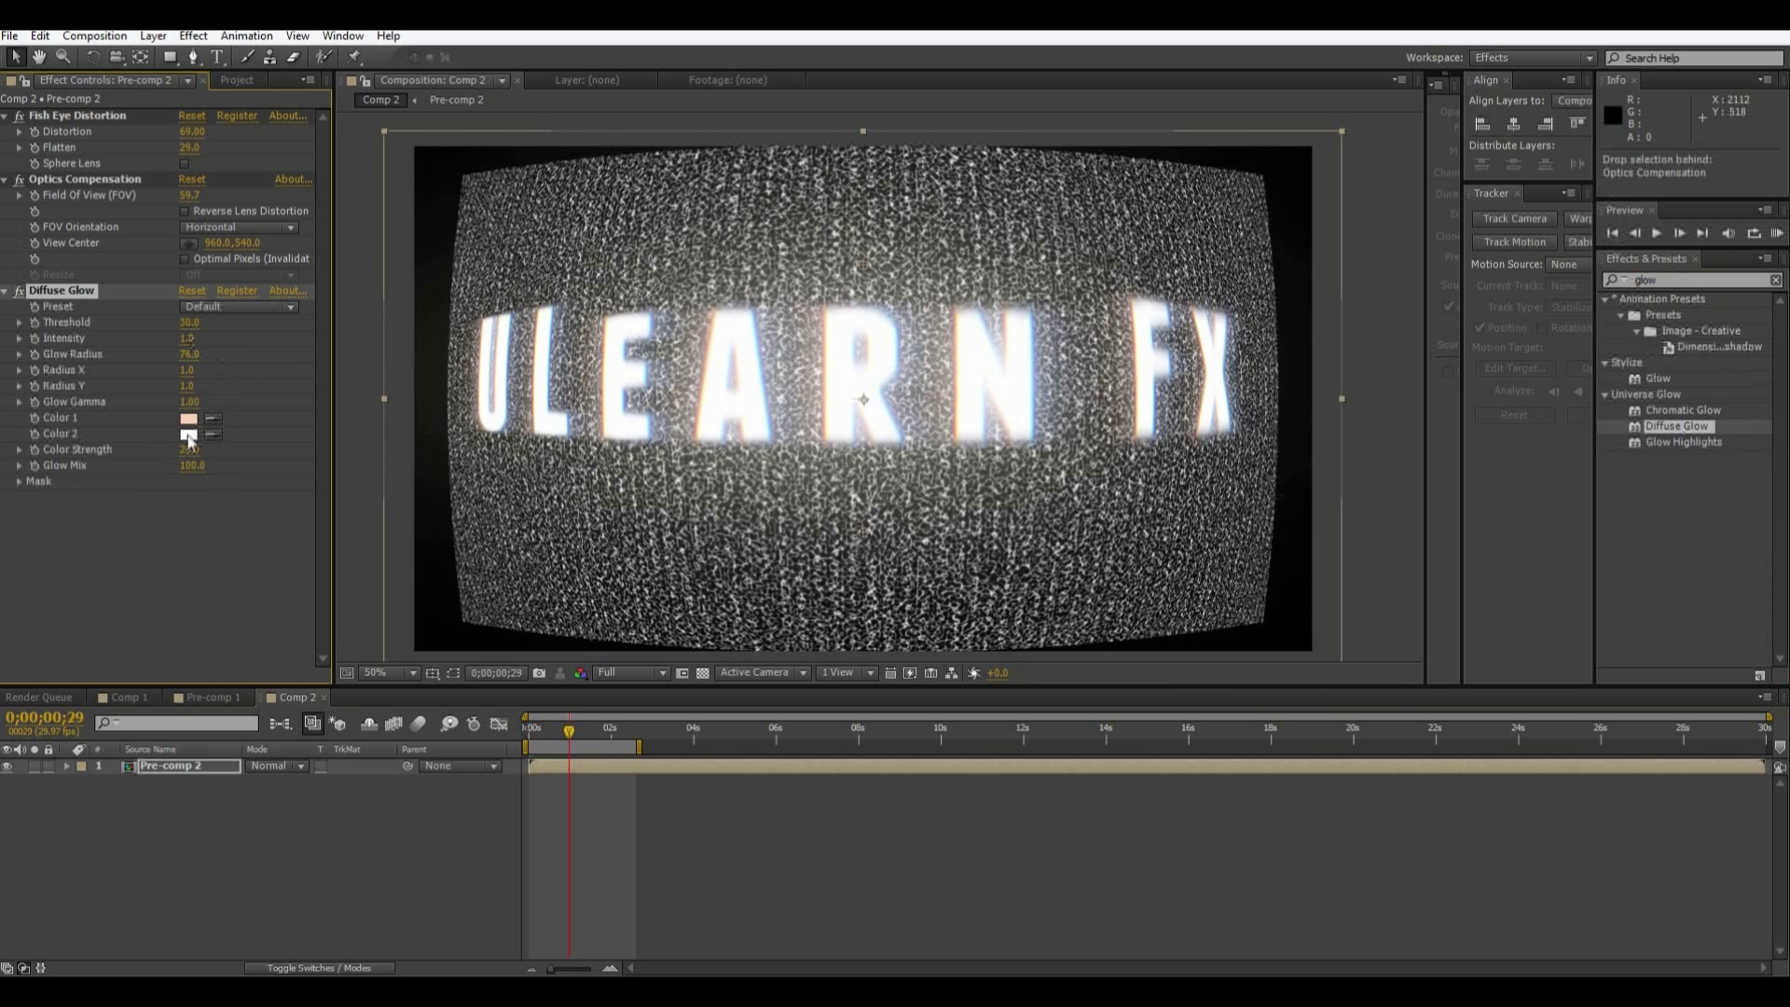
{"action": "left_click", "coordinate": [188, 435]}
{"action": "left_click", "coordinate": [1217, 511]}
{"action": "left_click_drag", "start_coordinate": [1172, 531], "coordinate": [1197, 499]}
{"action": "left_click", "coordinate": [1364, 389]}
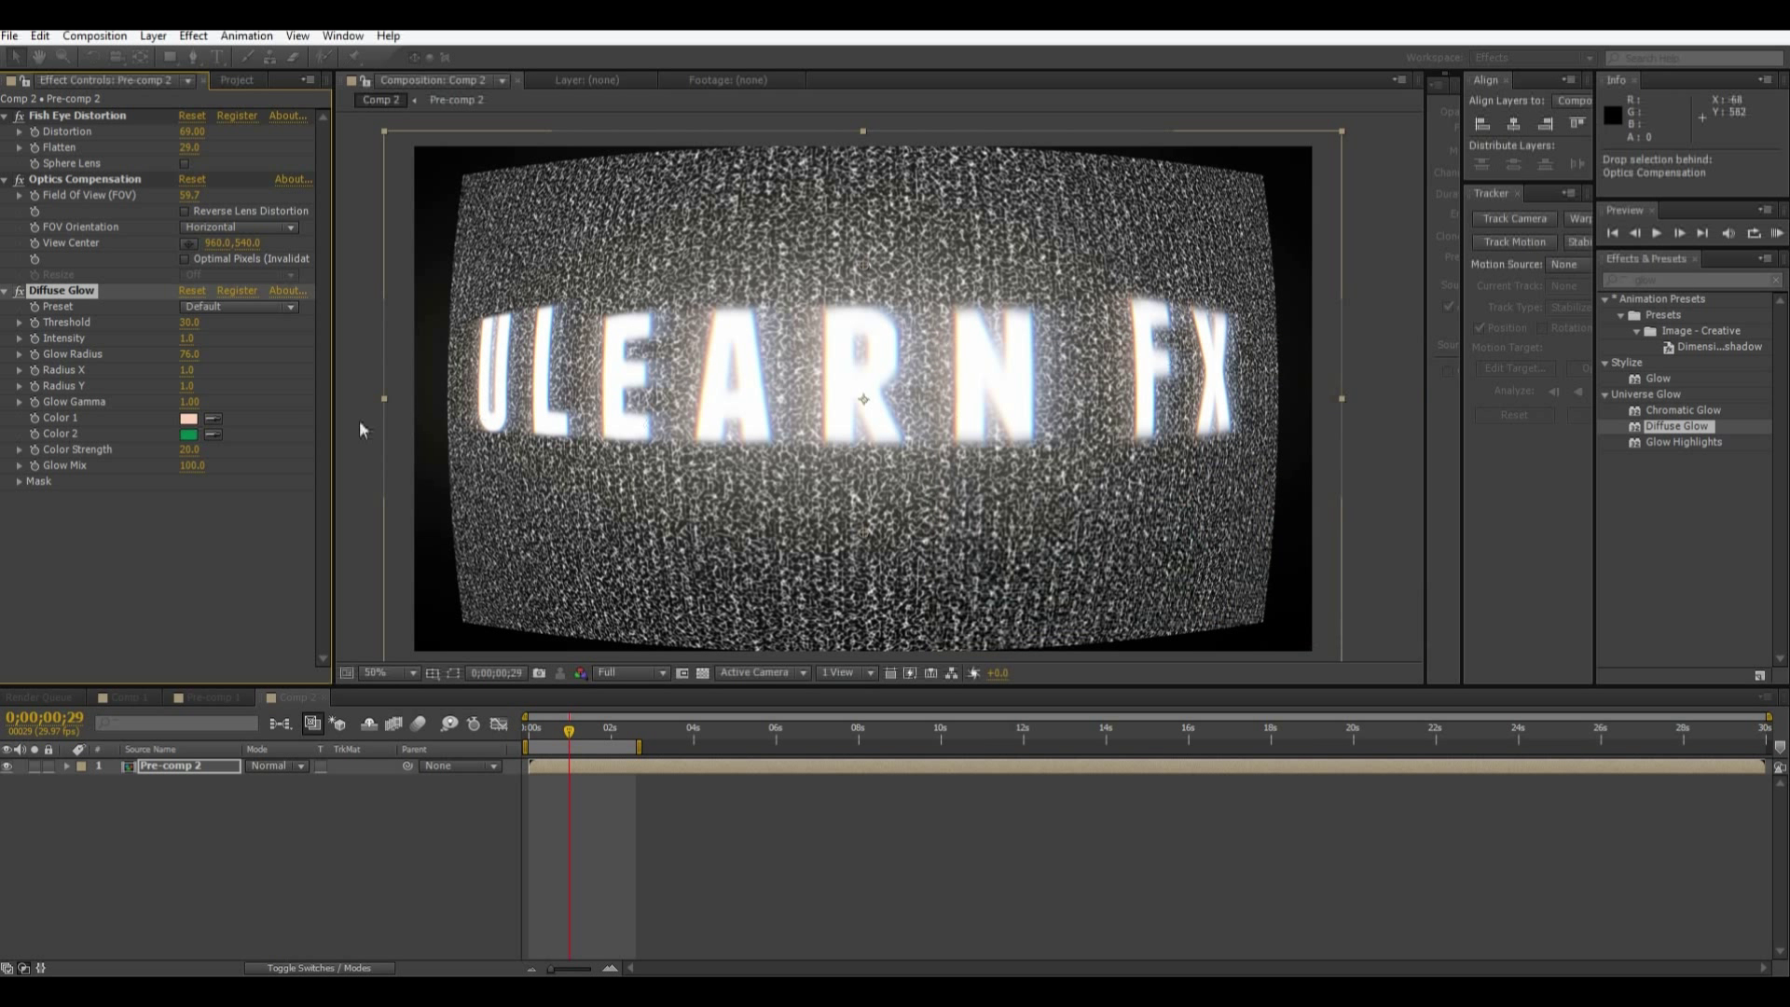
- Set the Diffuse Glow's Color 1 to a saturated blue and preview the result
{"action": "left_click", "coordinate": [189, 418]}
{"action": "left_click", "coordinate": [1214, 475]}
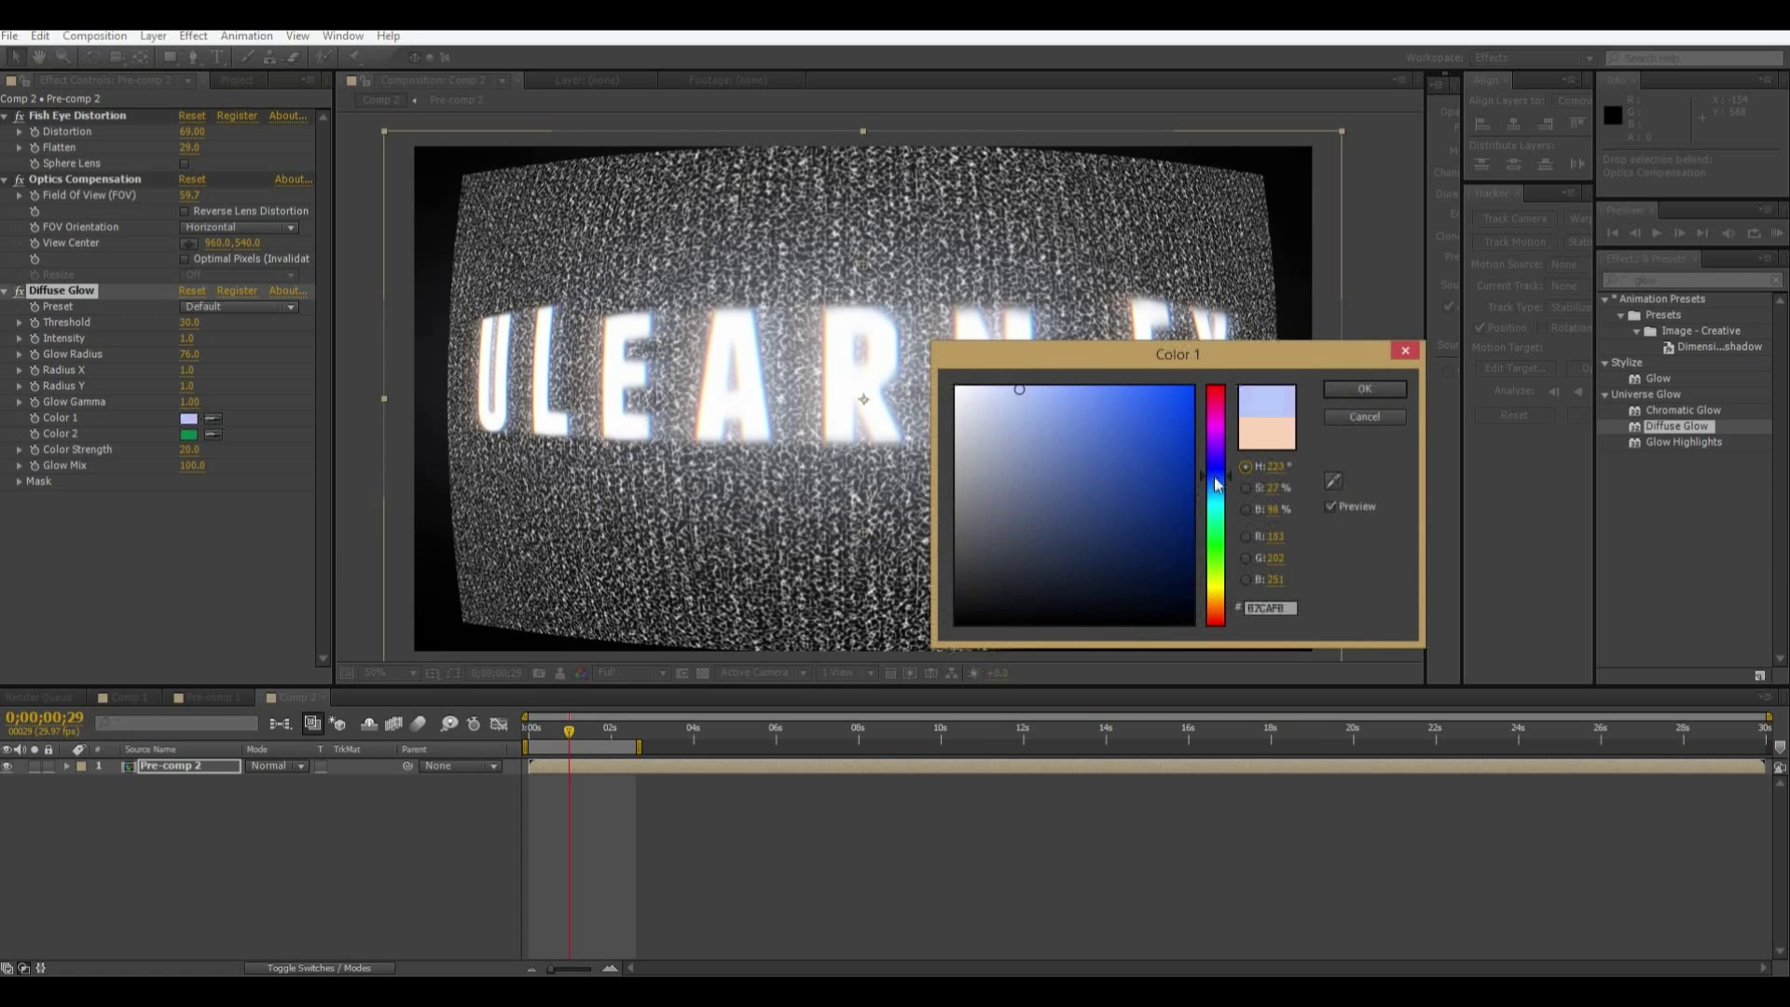
{"action": "left_click_drag", "start_coordinate": [1160, 454], "coordinate": [1208, 428]}
{"action": "left_click", "coordinate": [1364, 389]}
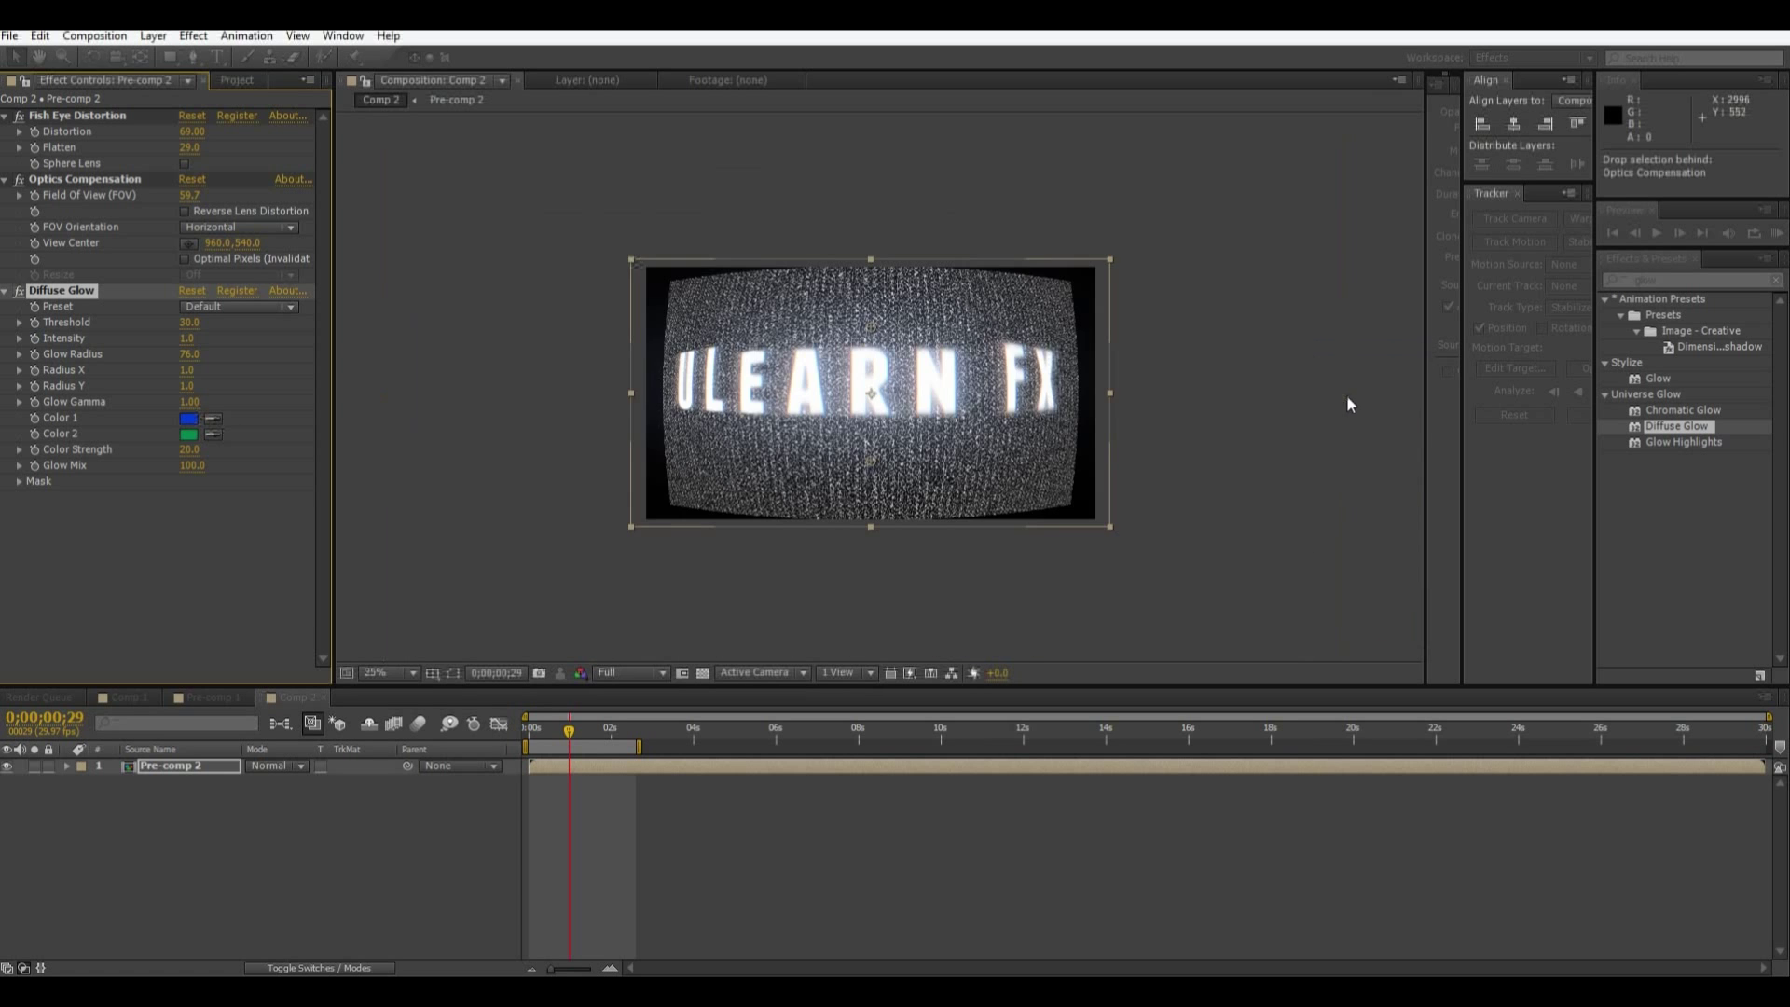
{"action": "key", "text": "space"}
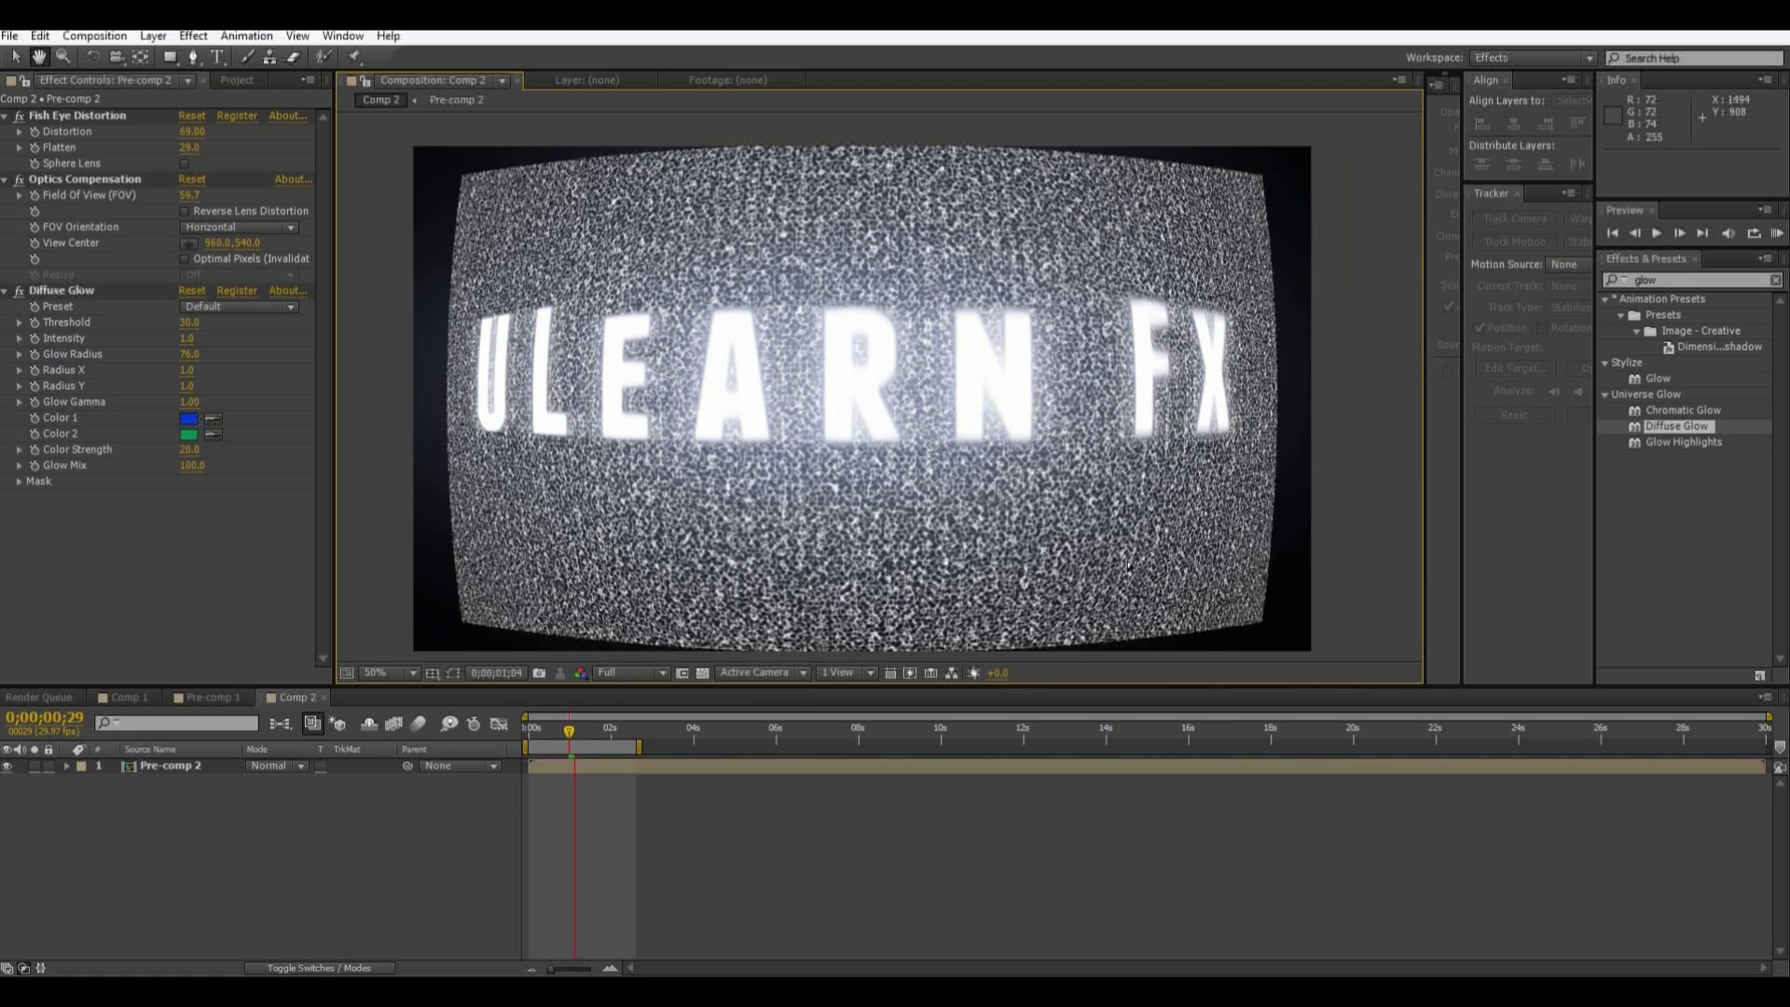
{"action": "key", "text": "space"}
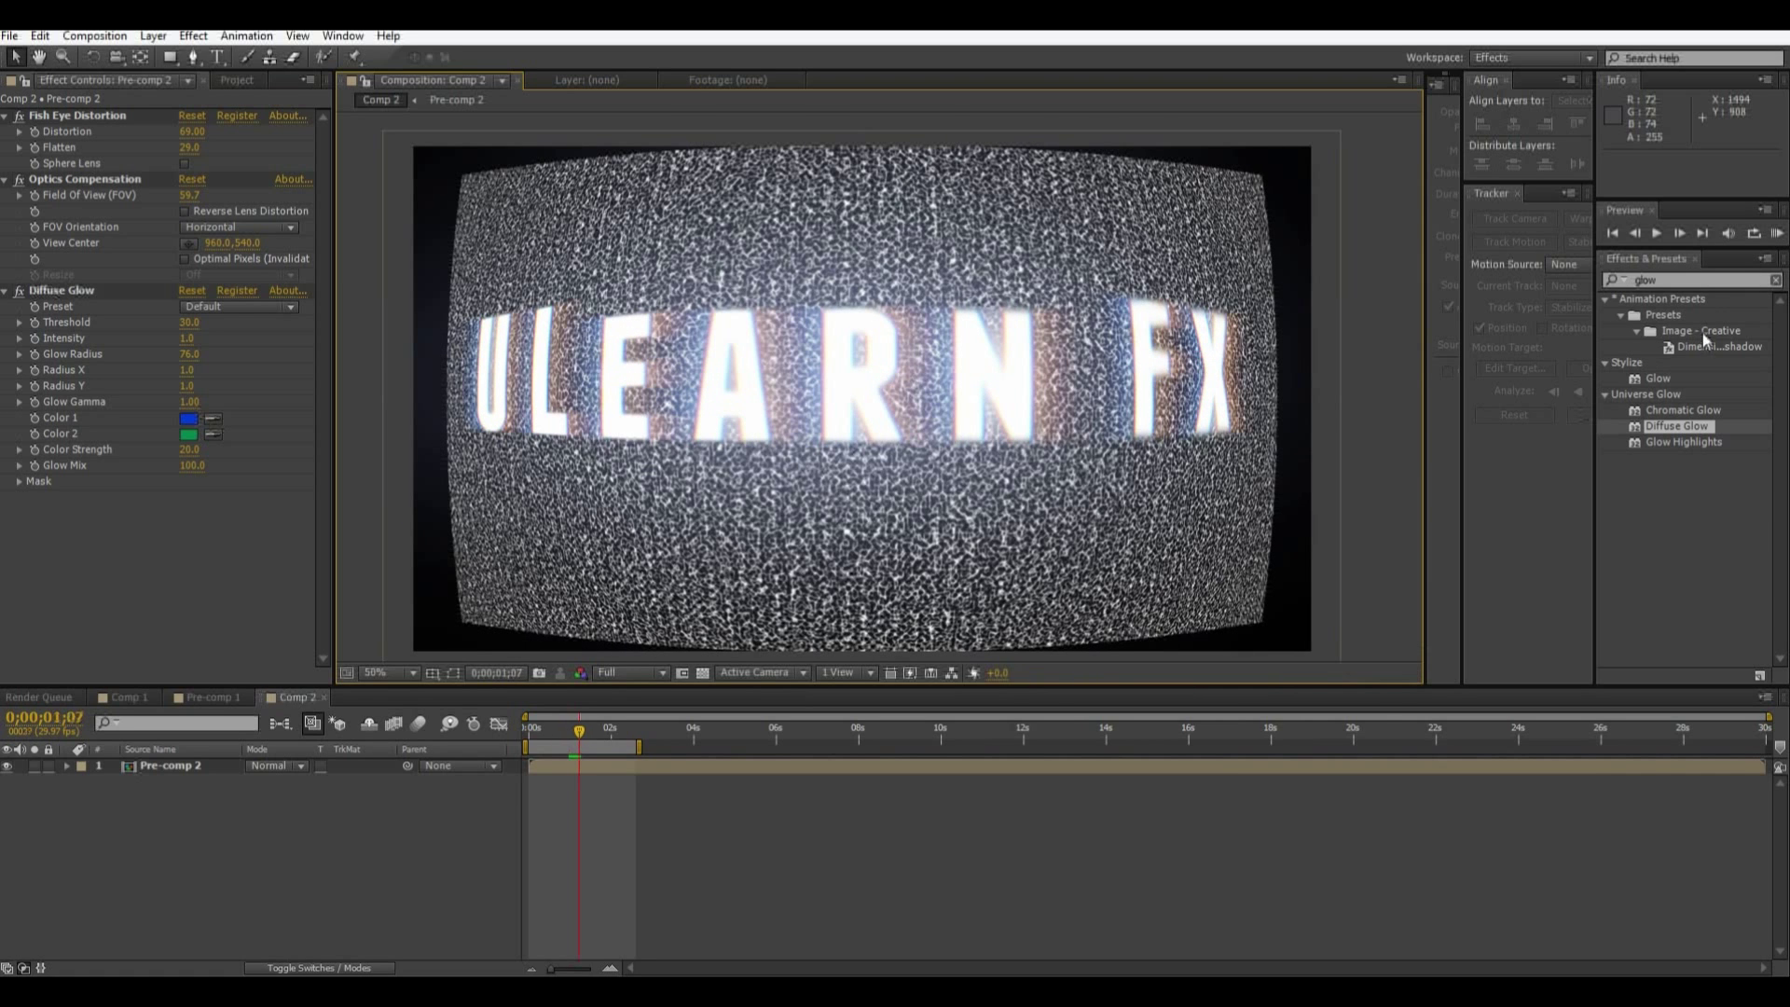
- Apply the Curves effect to Pre-comp 2, bend its RGB curve downward to darken the image, and check the frame at 0;00;01;26
{"action": "left_click", "coordinate": [1706, 282]}
{"action": "type", "text": "curves"}
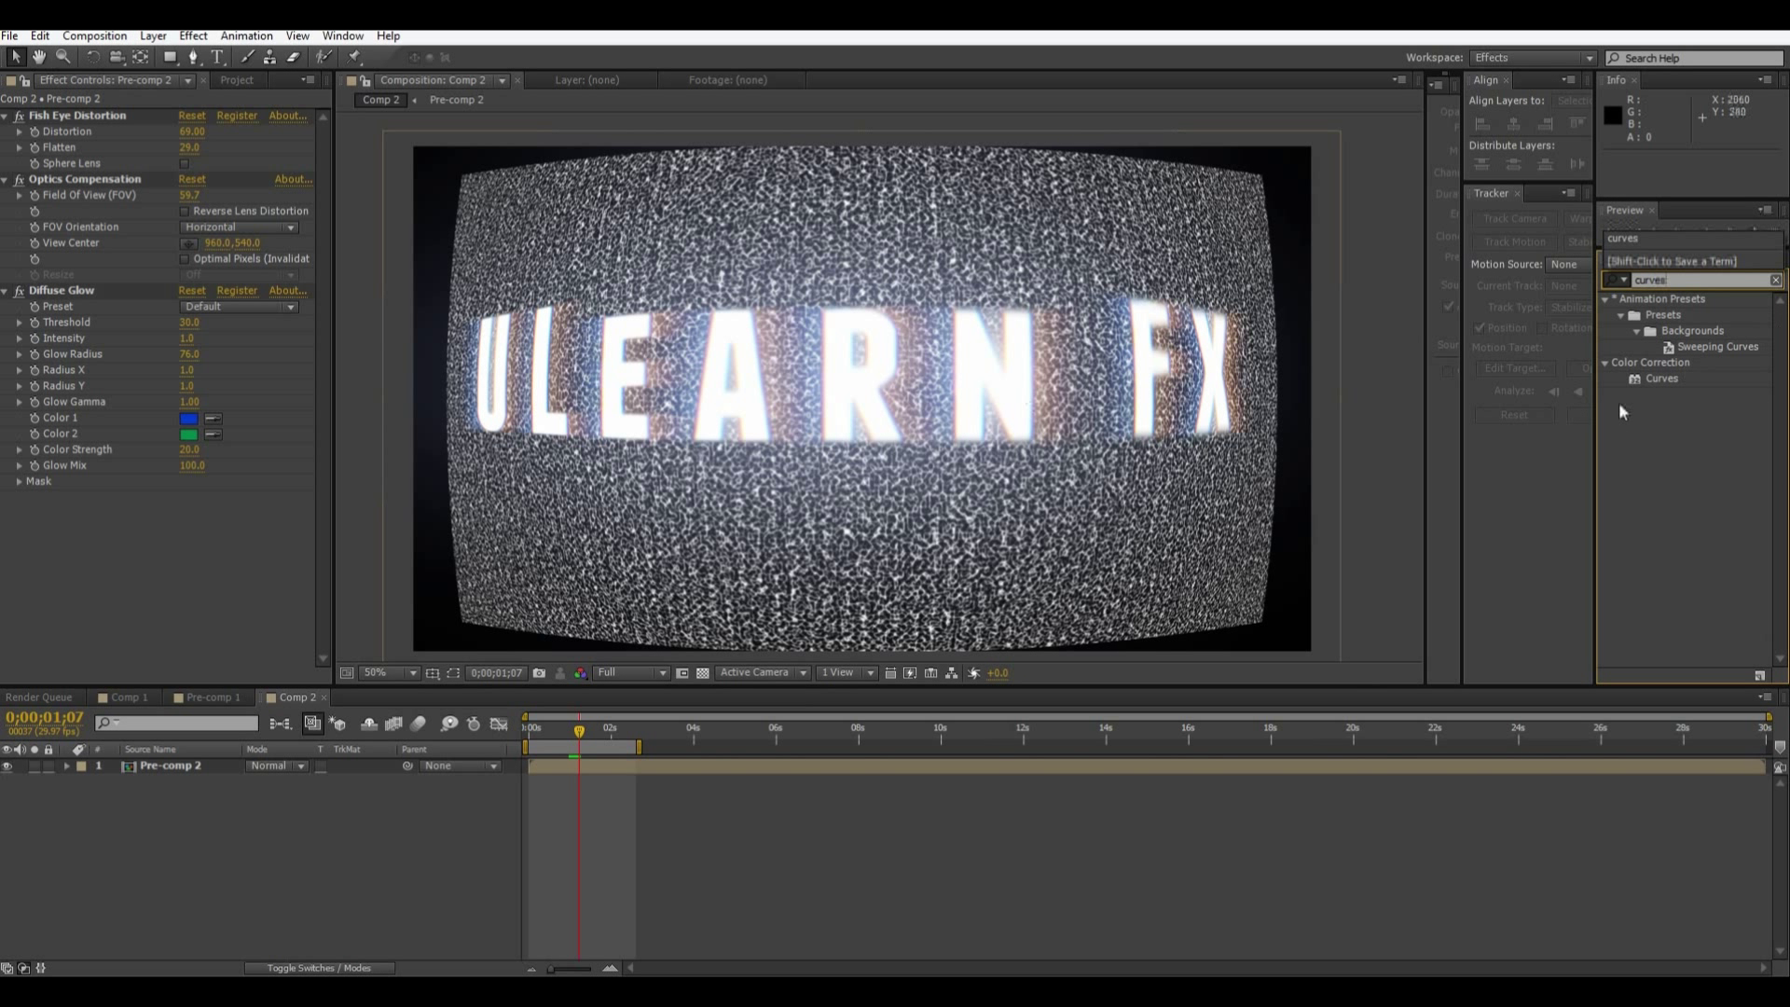
{"action": "left_click_drag", "start_coordinate": [1653, 376], "coordinate": [149, 485]}
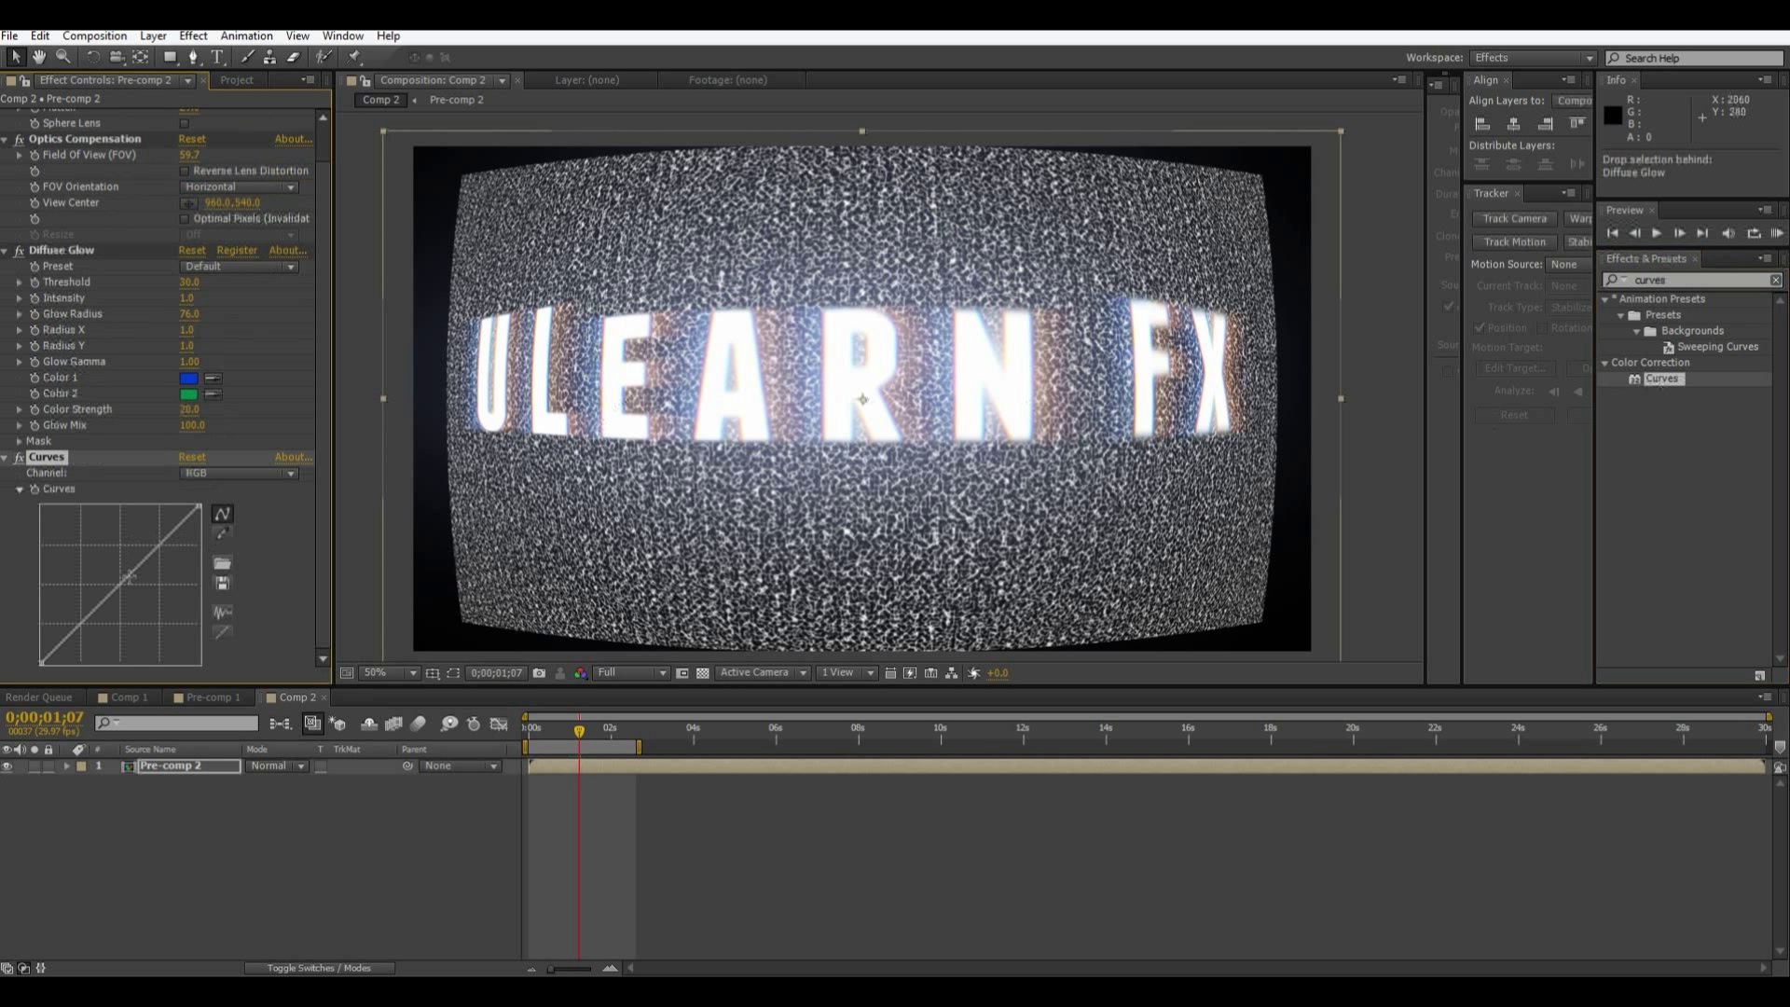
{"action": "left_click_drag", "start_coordinate": [108, 612], "coordinate": [173, 562]}
{"action": "scroll", "coordinate": [517, 547], "scroll_direction": "down", "scroll_amount": 1}
{"action": "left_click", "coordinate": [523, 550]}
{"action": "scroll", "coordinate": [534, 554], "scroll_direction": "up", "scroll_amount": 1}
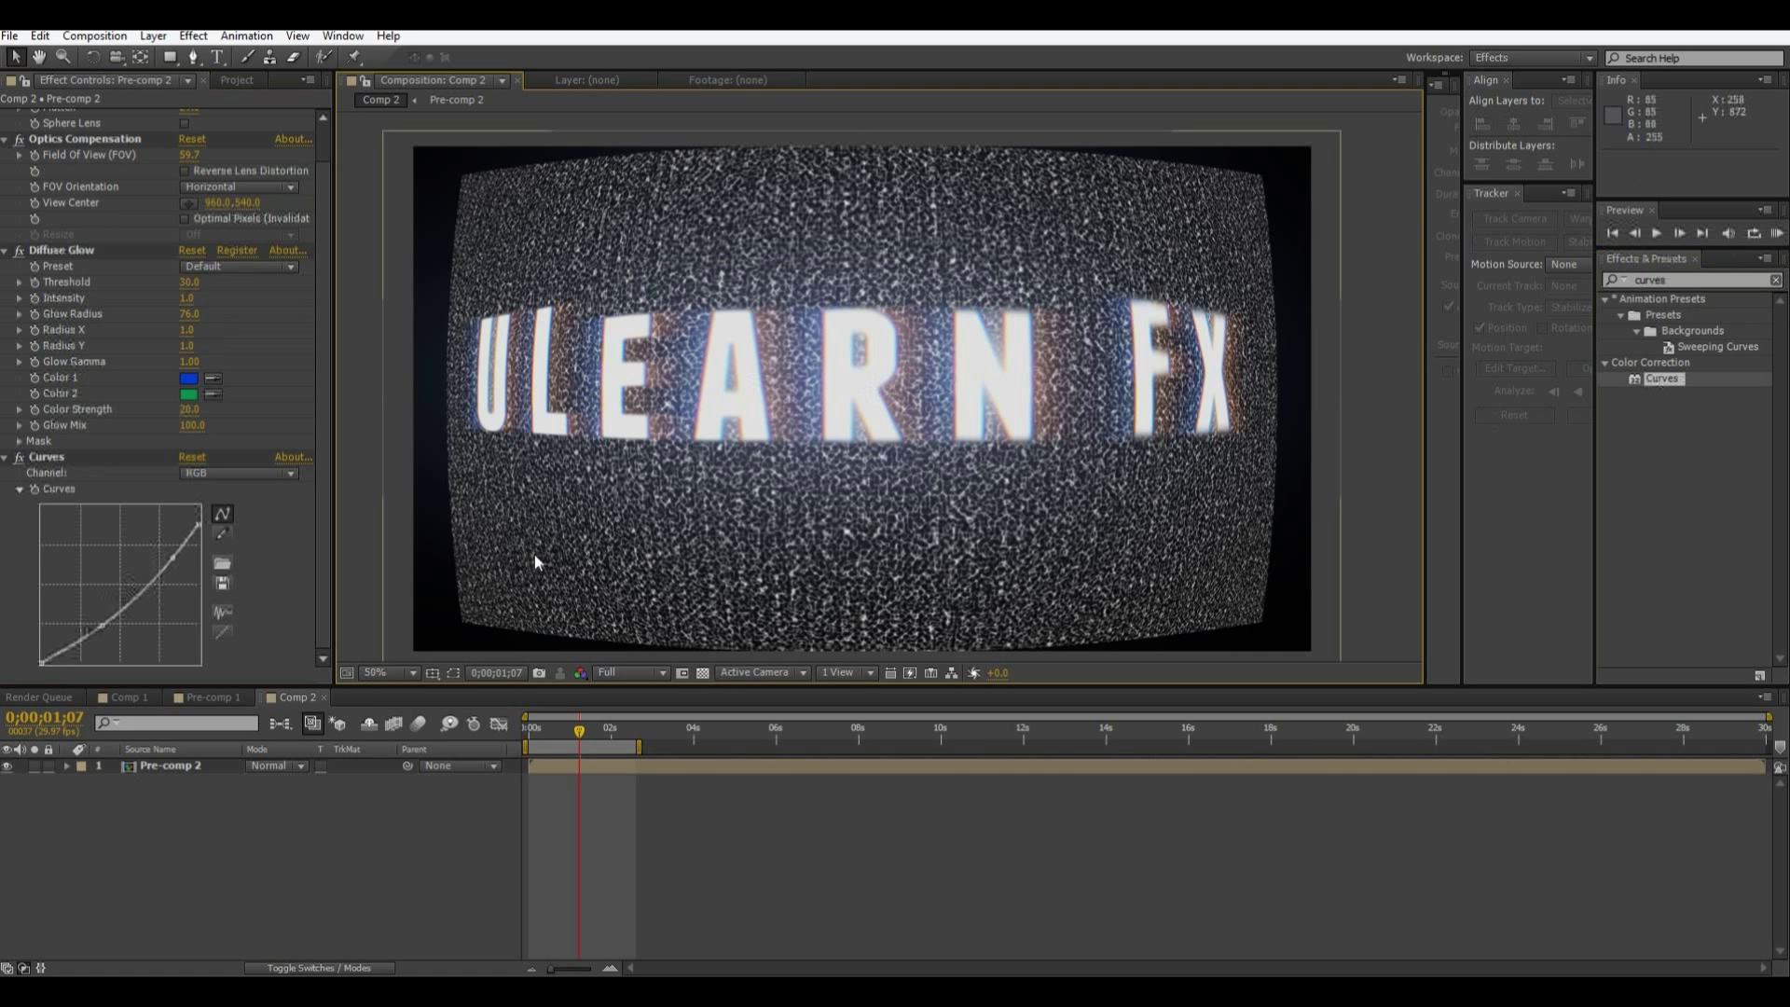
{"action": "left_click_drag", "start_coordinate": [579, 733], "coordinate": [606, 740]}
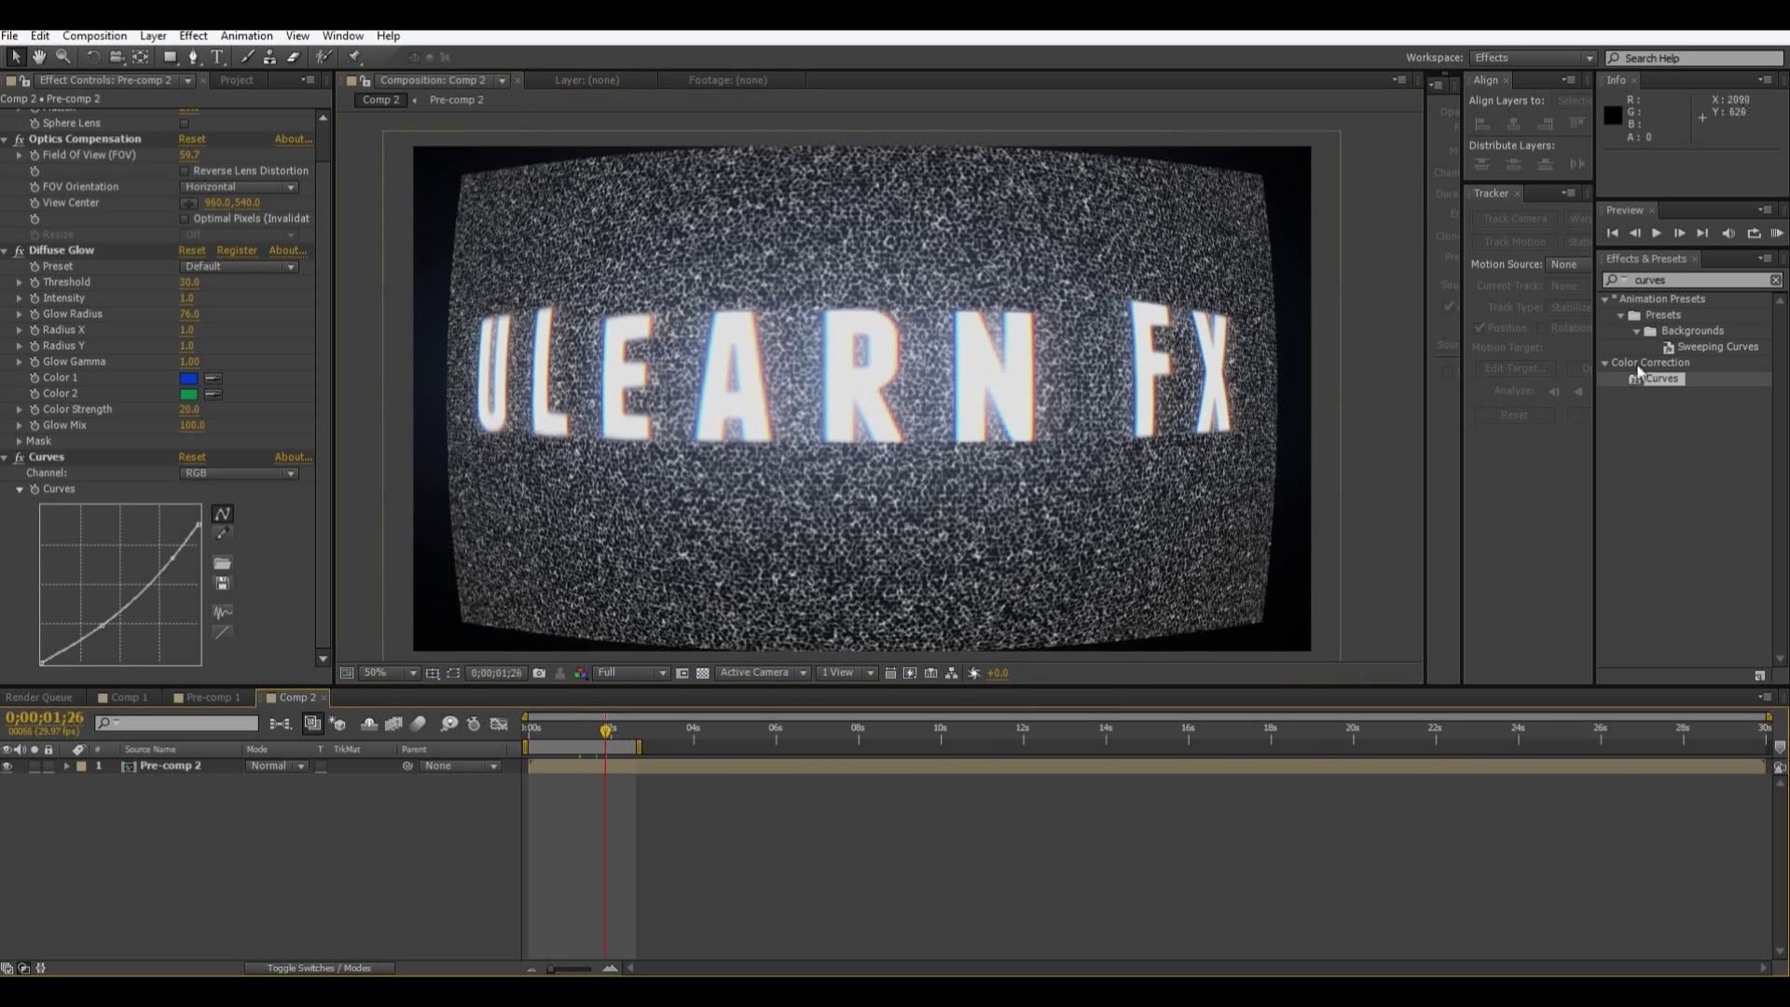
- Try the Holomatrix effect from the Universe Stylize category on Pre-comp 2 and preview it from the start
{"action": "left_click", "coordinate": [1708, 304]}
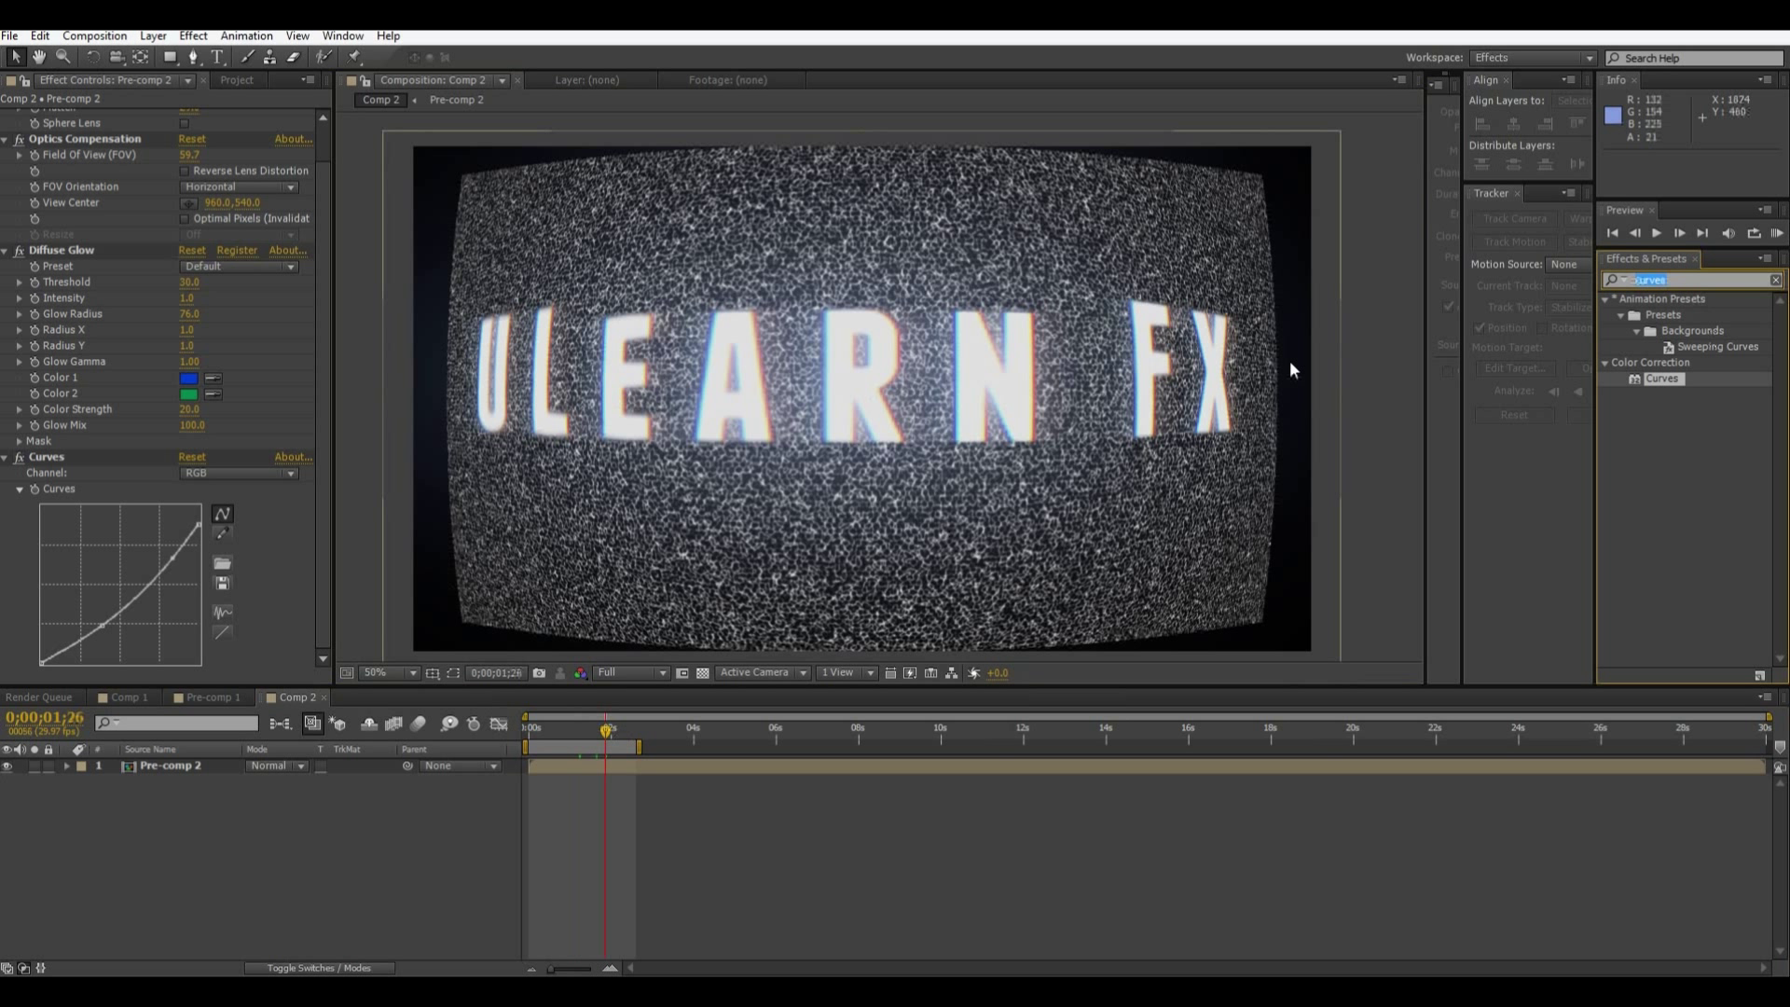
{"action": "key", "text": "BackSpace"}
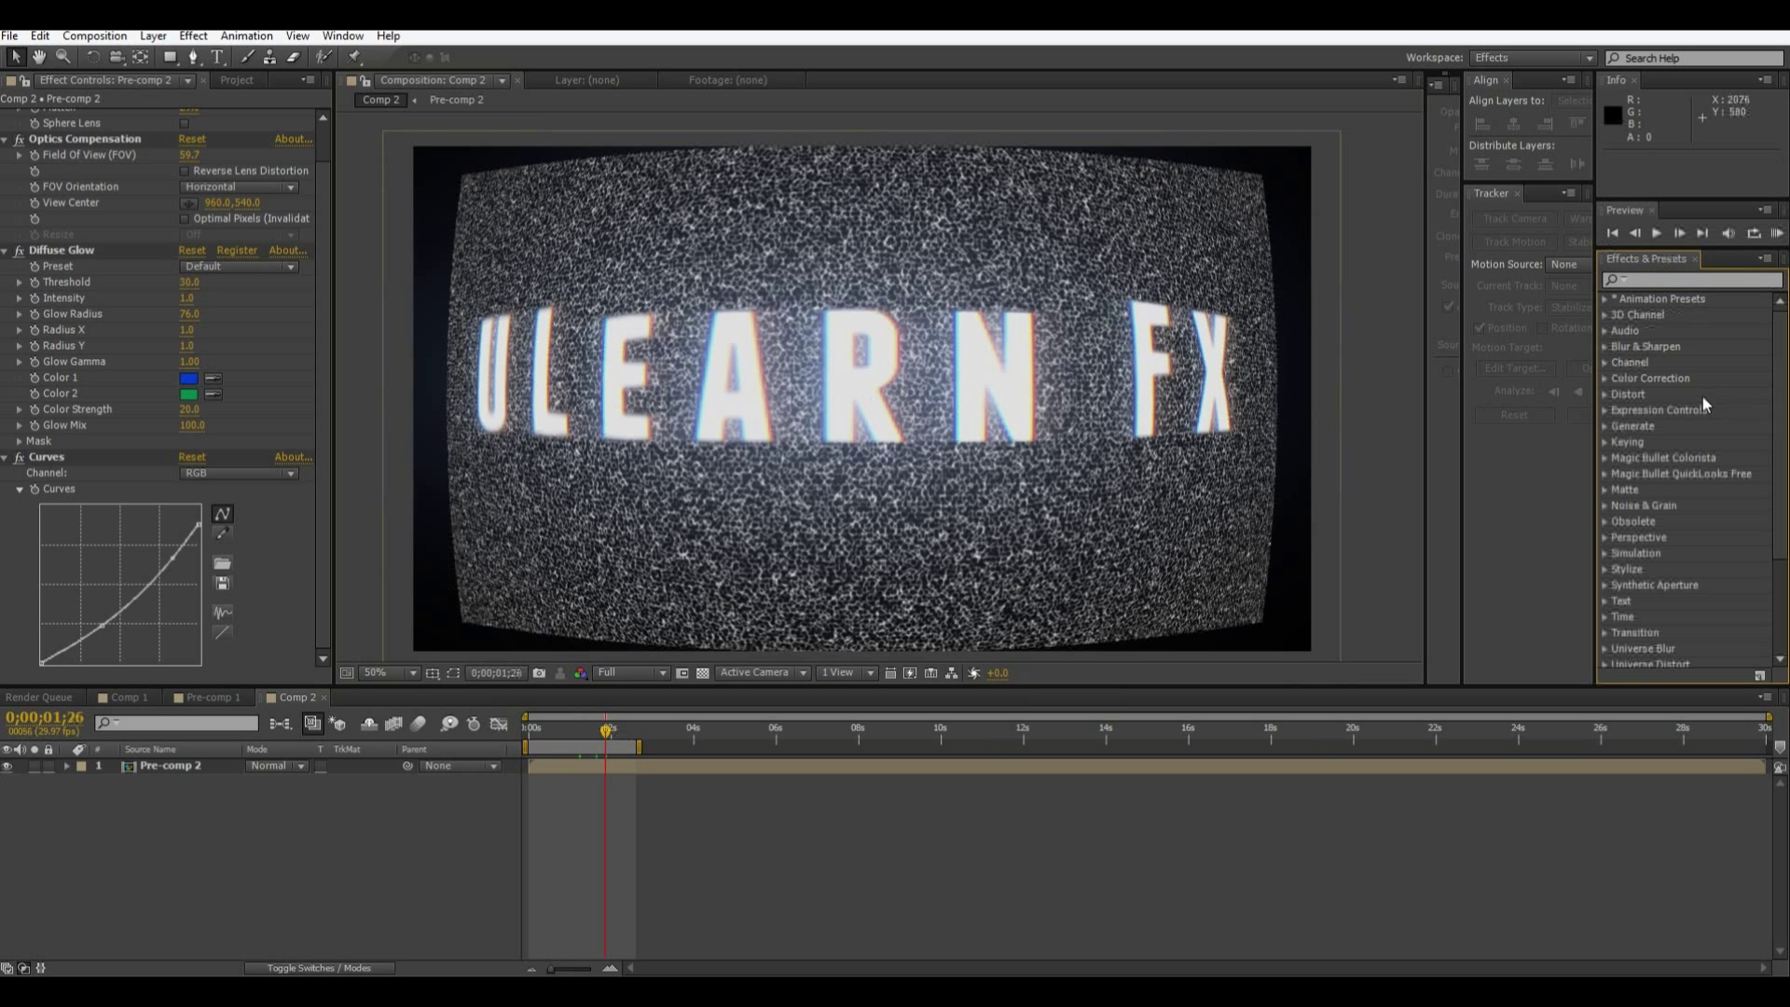
{"action": "scroll", "coordinate": [1678, 448], "scroll_direction": "down", "scroll_amount": 5}
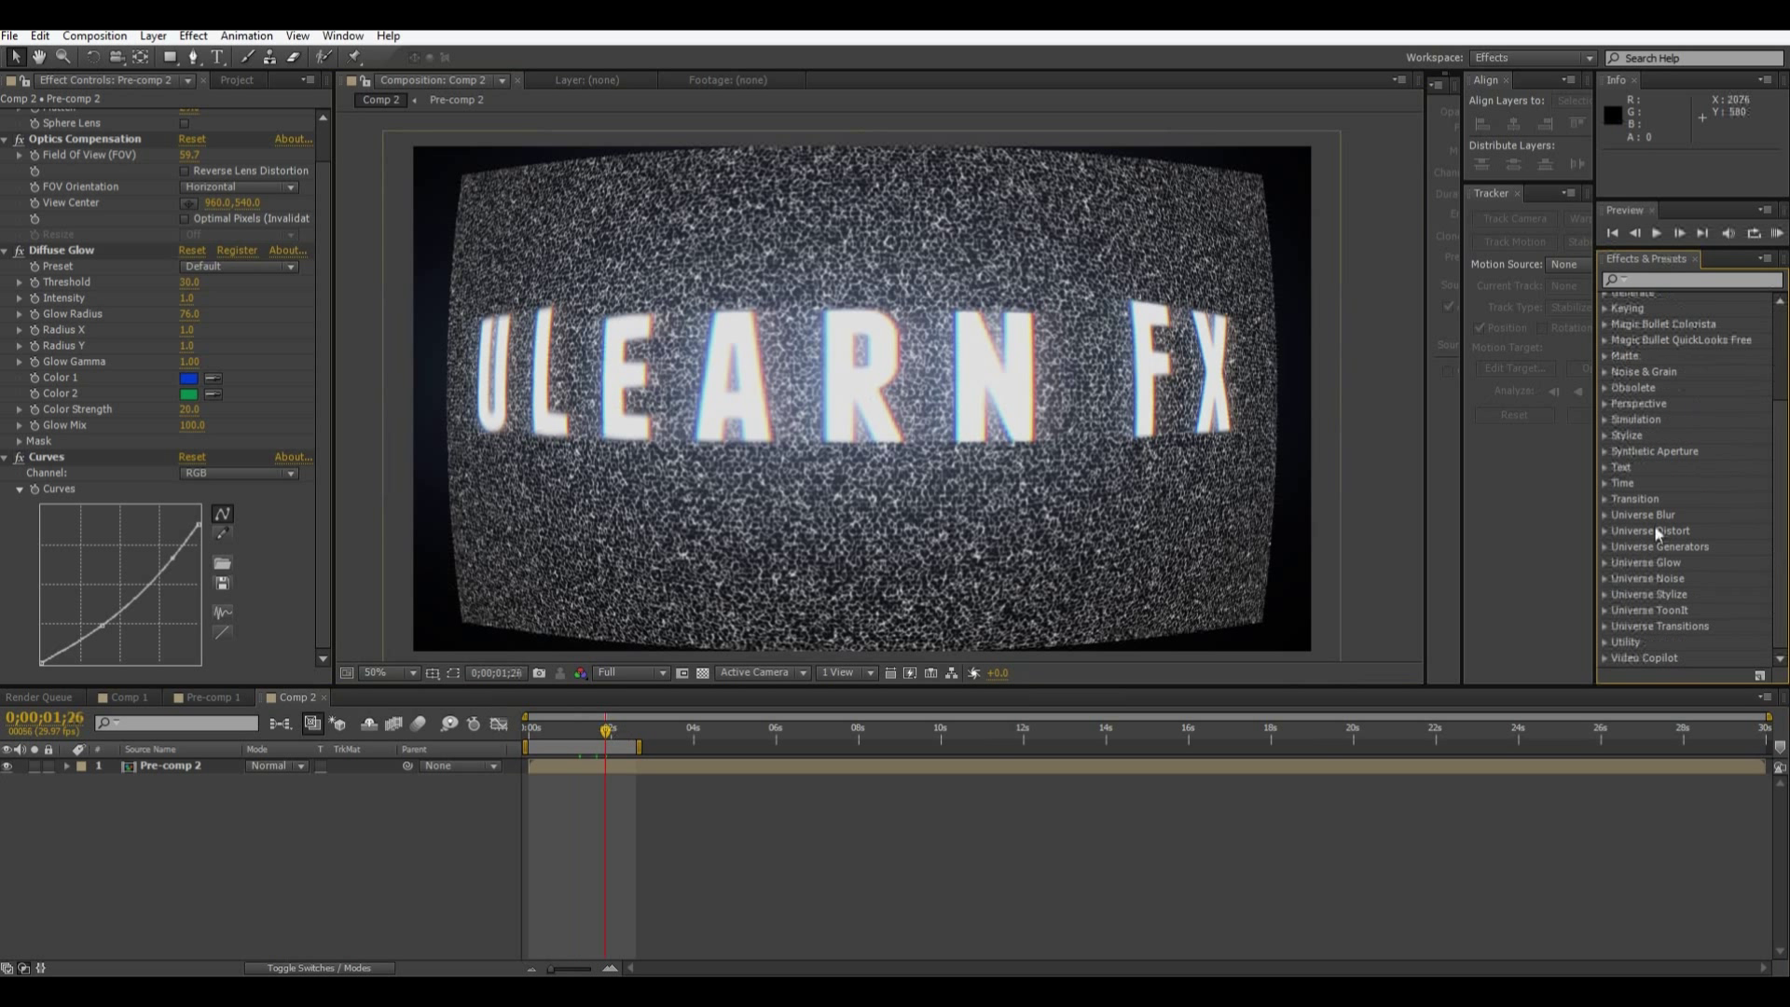
{"action": "left_click", "coordinate": [1604, 595]}
{"action": "scroll", "coordinate": [1651, 616], "scroll_direction": "down", "scroll_amount": 2}
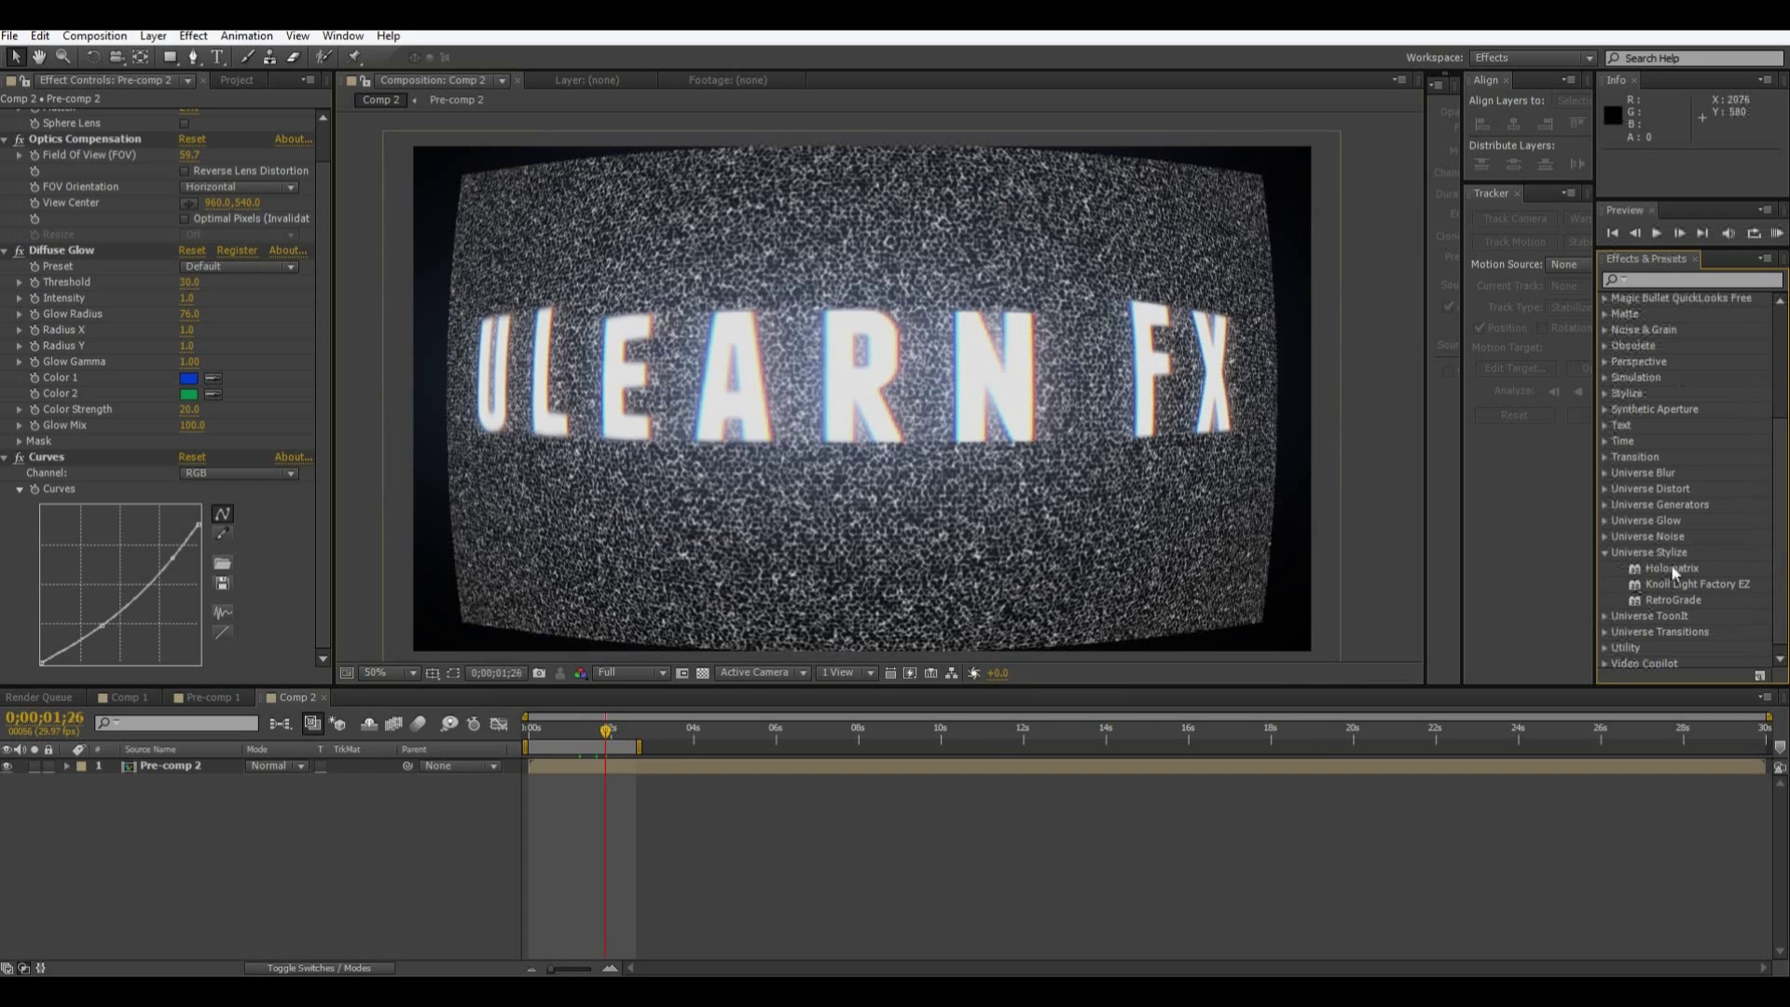
{"action": "left_click_drag", "start_coordinate": [1673, 570], "coordinate": [173, 765]}
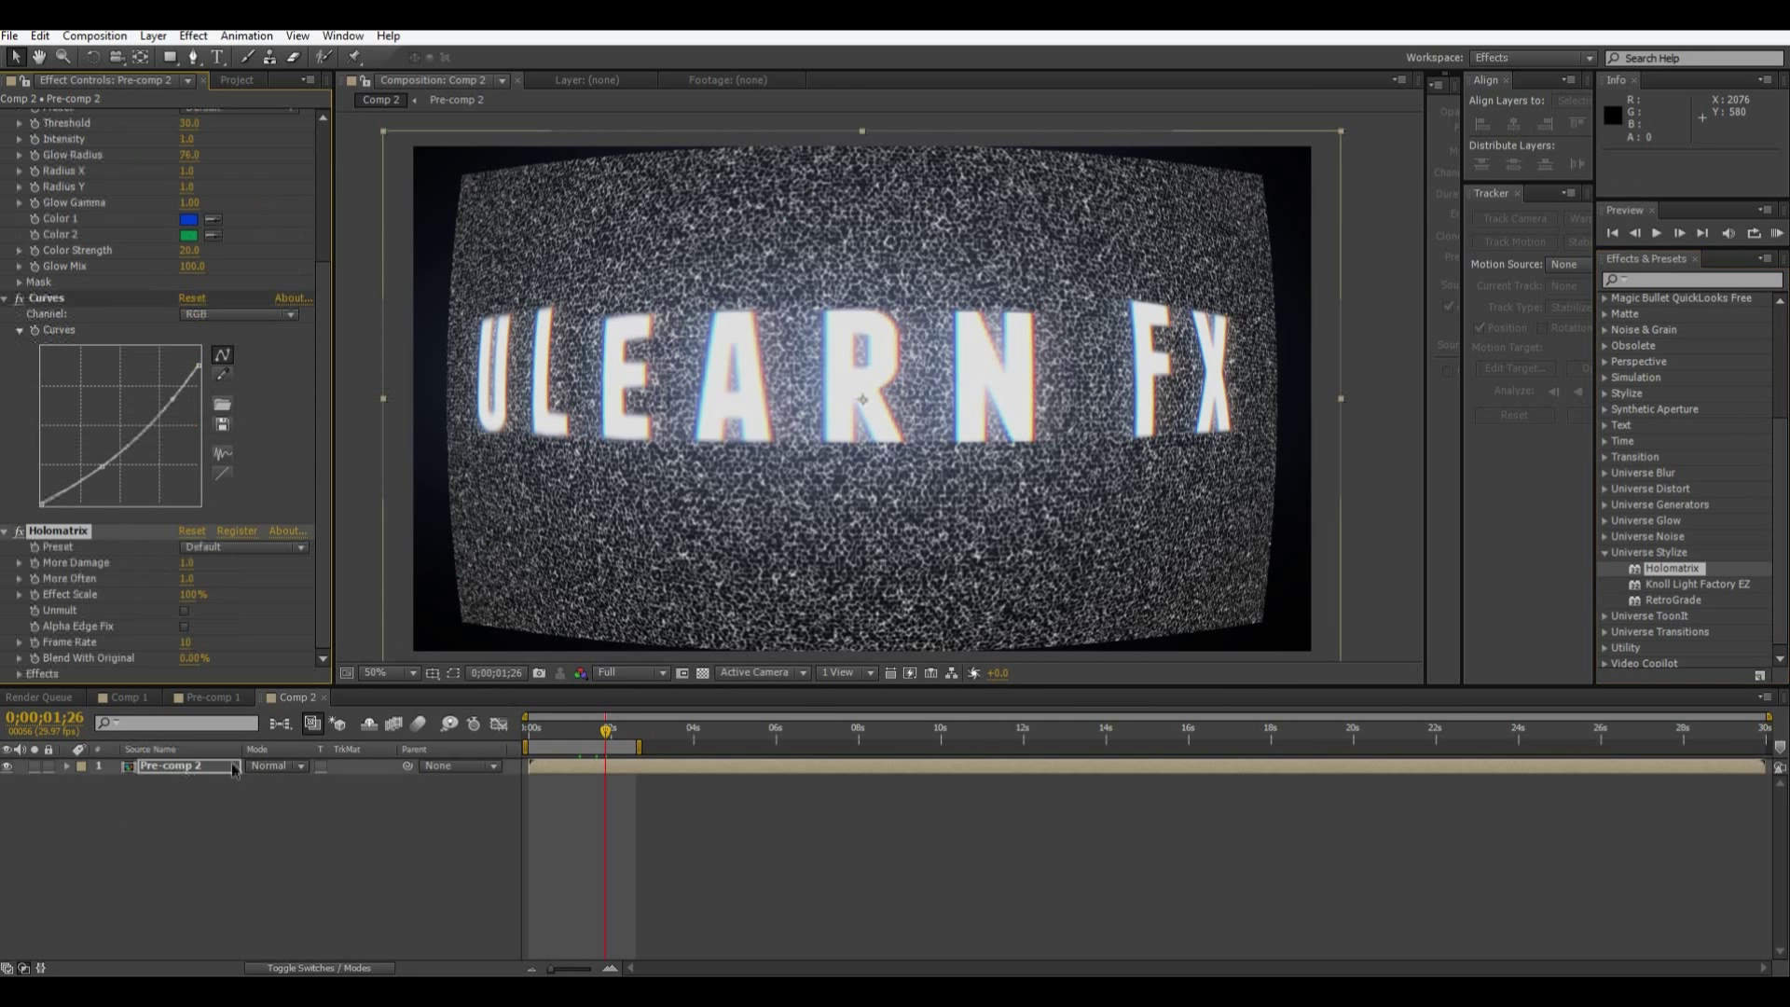
{"action": "mouse_move", "coordinate": [565, 728]}
{"action": "left_mouse_down"}
{"action": "mouse_move", "coordinate": [588, 731]}
{"action": "mouse_move", "coordinate": [560, 731]}
{"action": "left_mouse_up"}
{"action": "key", "text": "Home"}
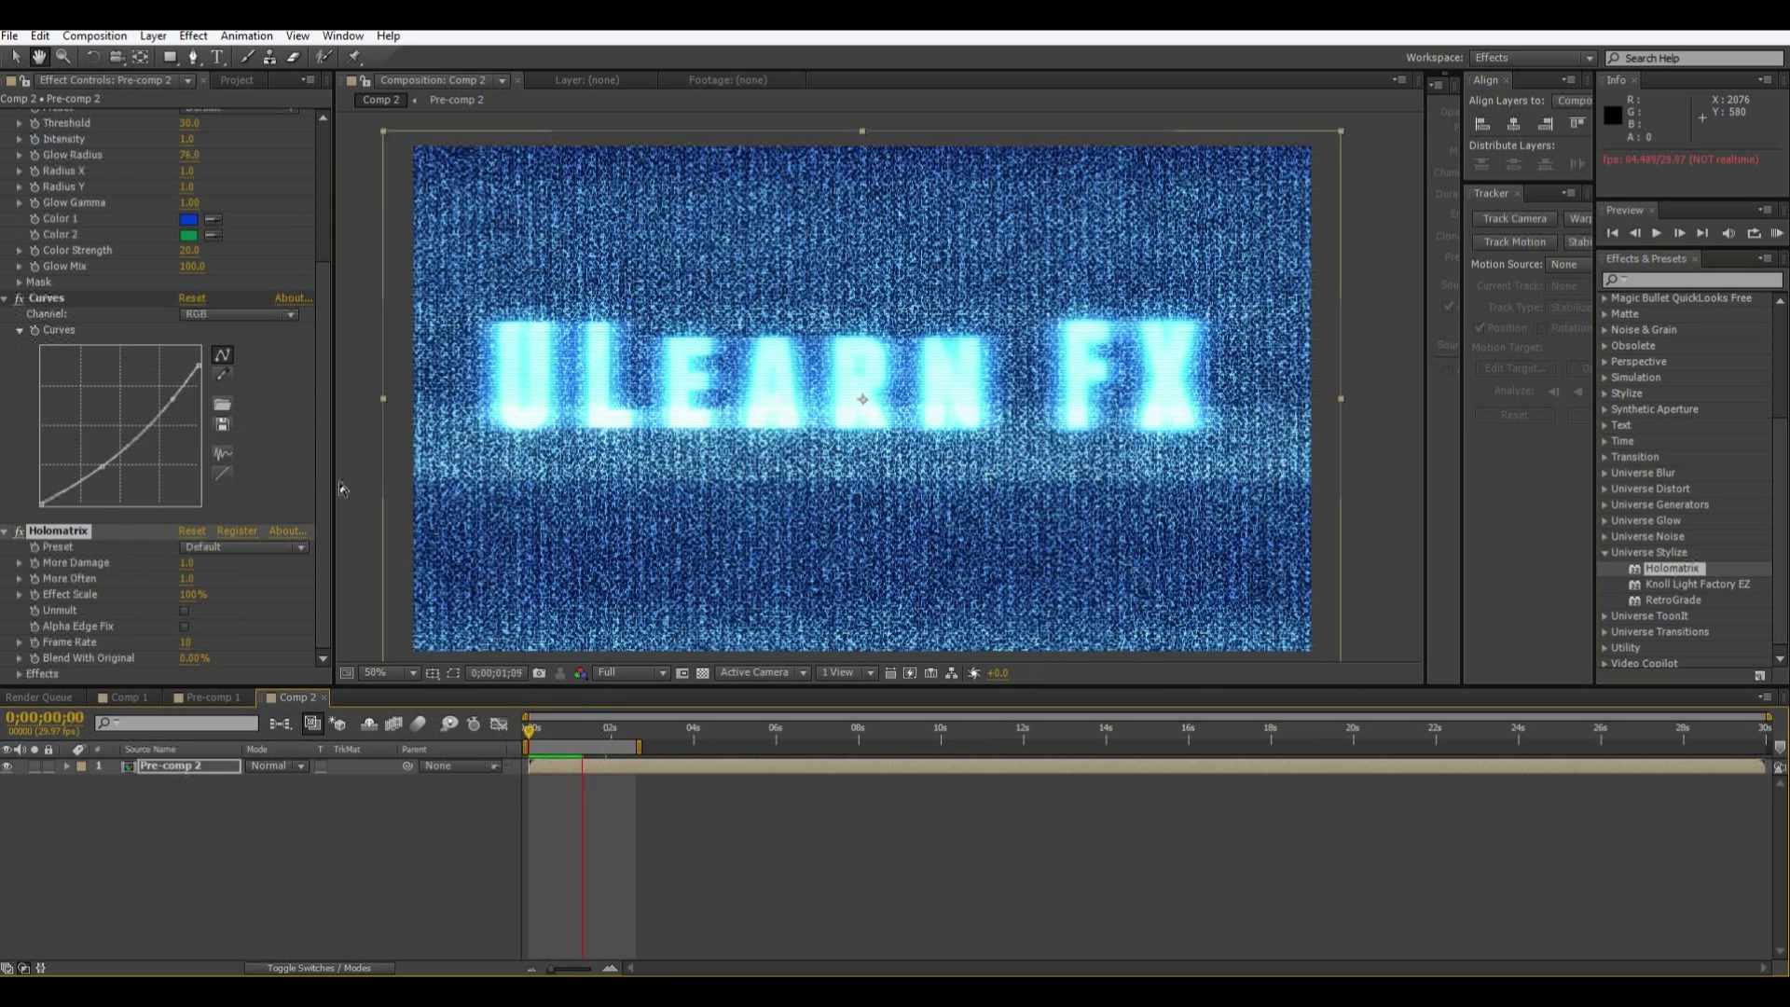
{"action": "key", "text": "space"}
- Try the Holomatrix presets Hologram - Dot Matrix and Old TV - Great Reception
{"action": "left_click", "coordinate": [228, 547]}
{"action": "left_click", "coordinate": [227, 550]}
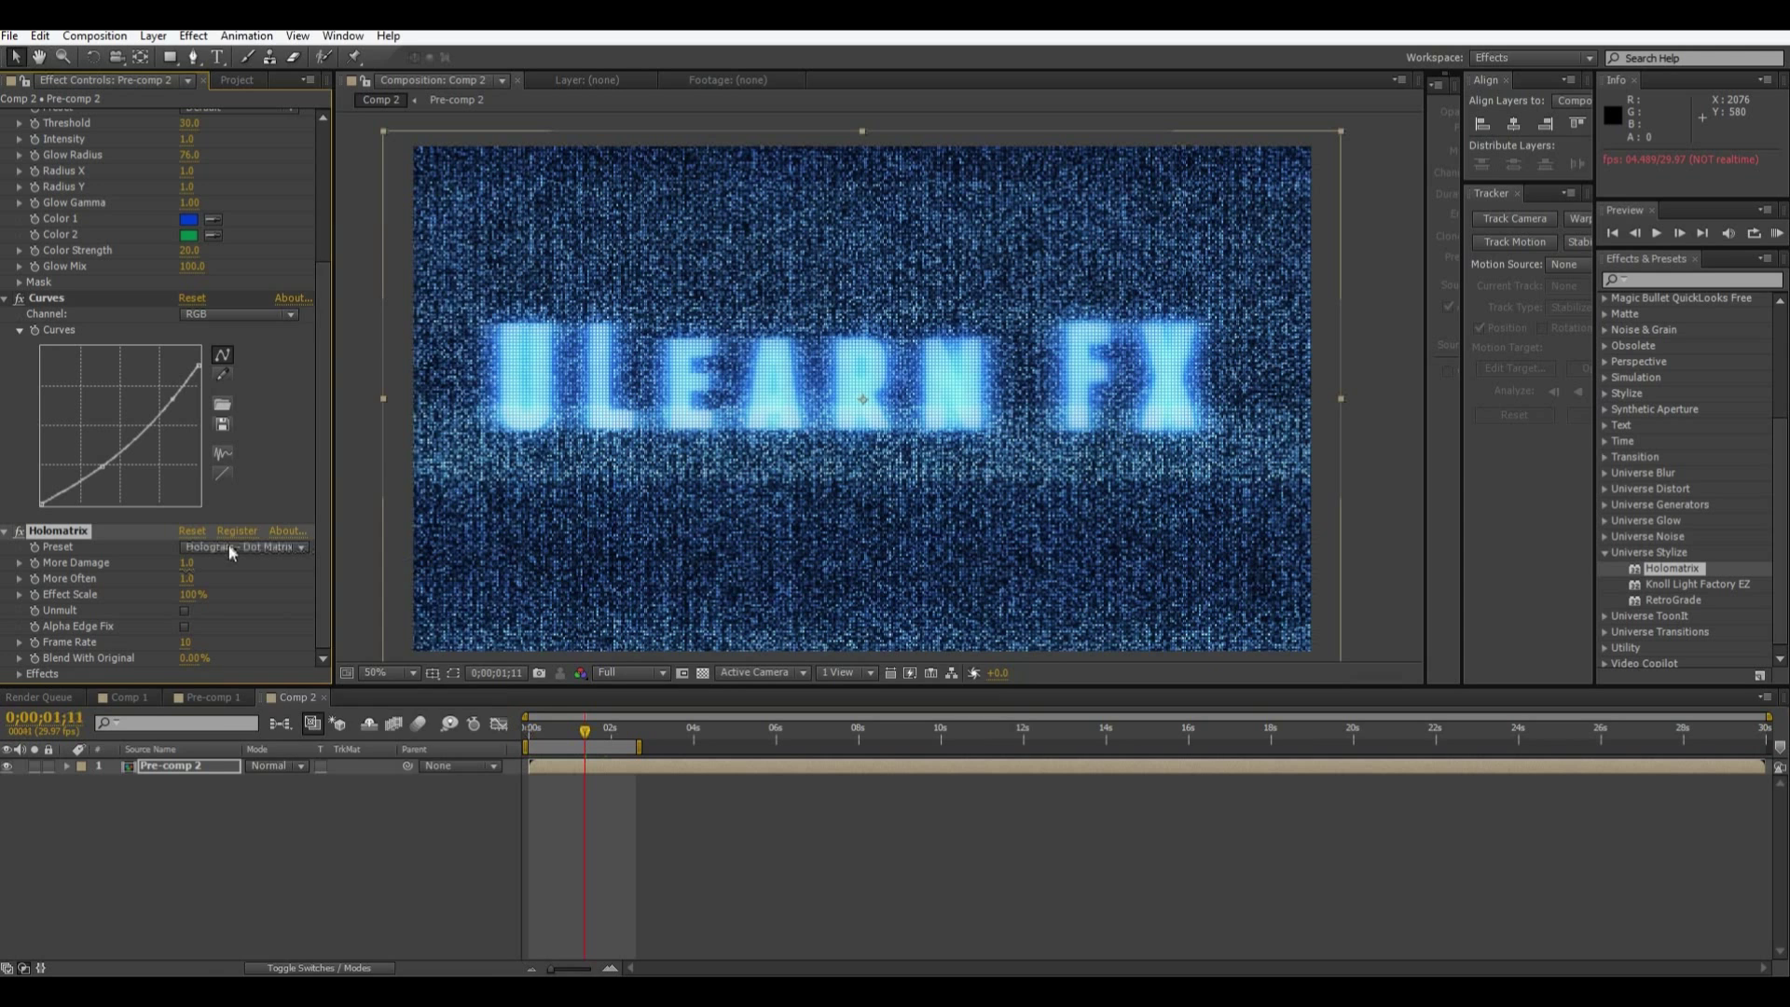
{"action": "left_click", "coordinate": [228, 546]}
{"action": "left_click", "coordinate": [265, 655]}
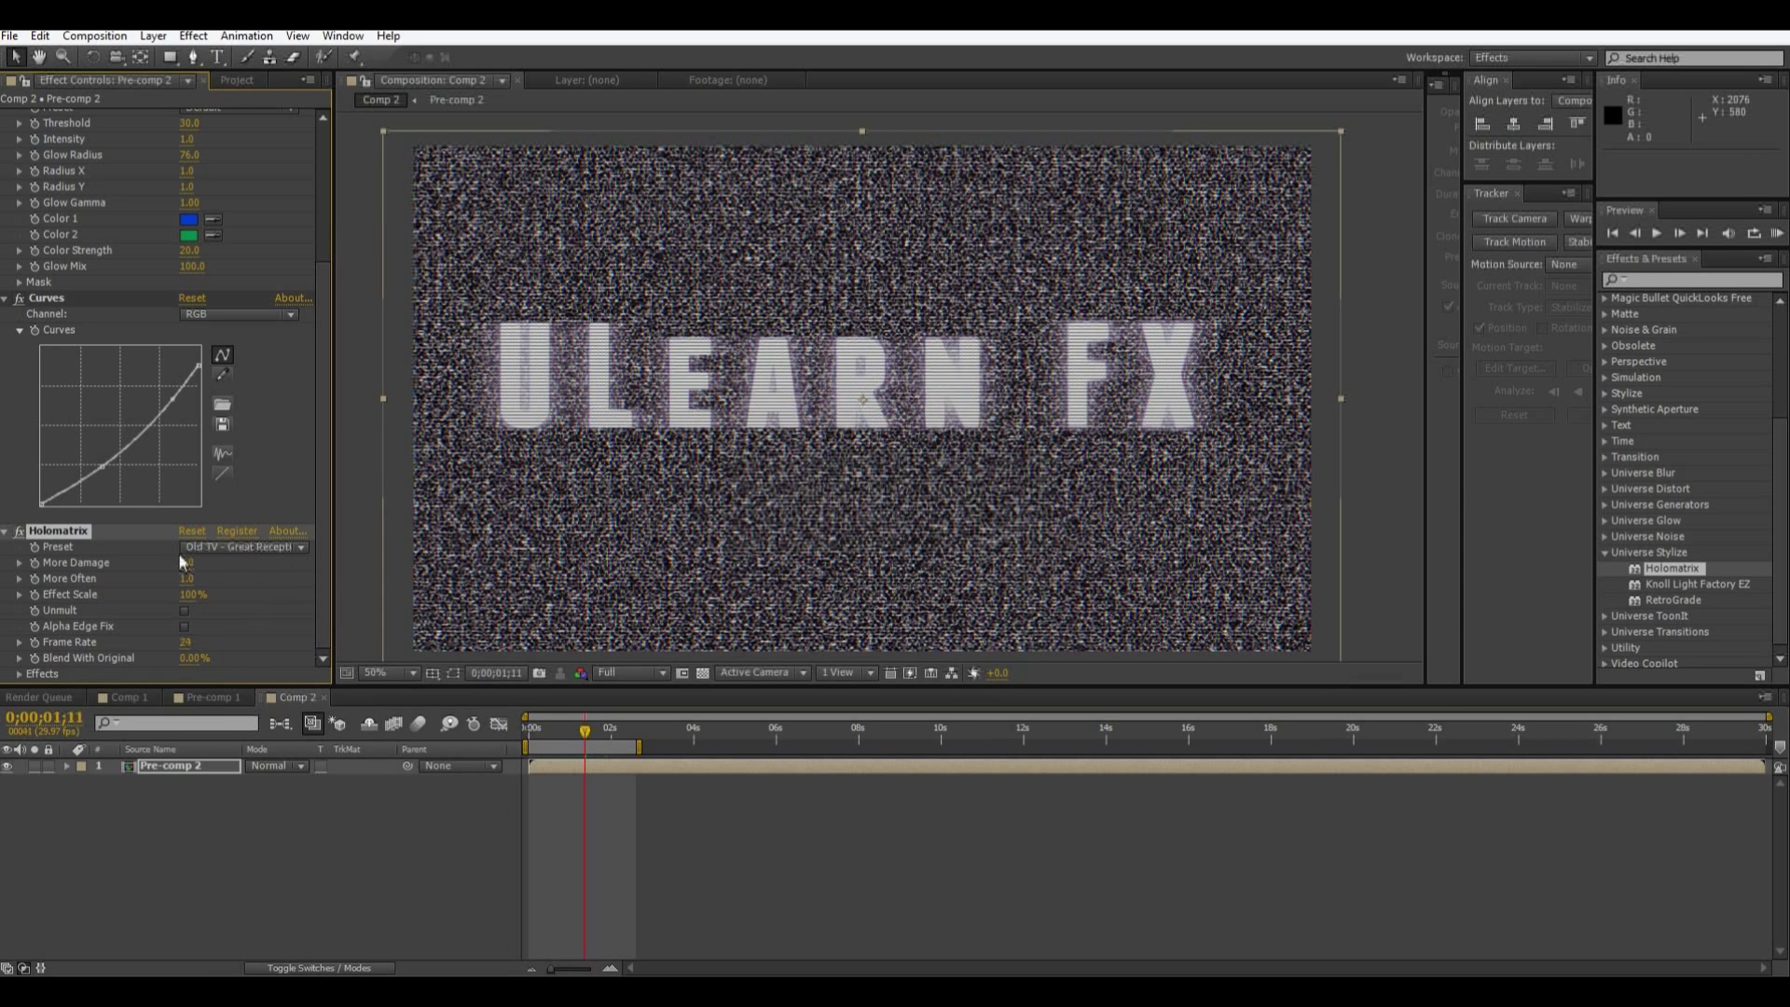
- Delete the Holomatrix effect from Pre-comp 2 and inspect the composition
{"action": "key", "text": "Delete"}
{"action": "scroll", "coordinate": [567, 492], "scroll_direction": "down", "scroll_amount": 2}
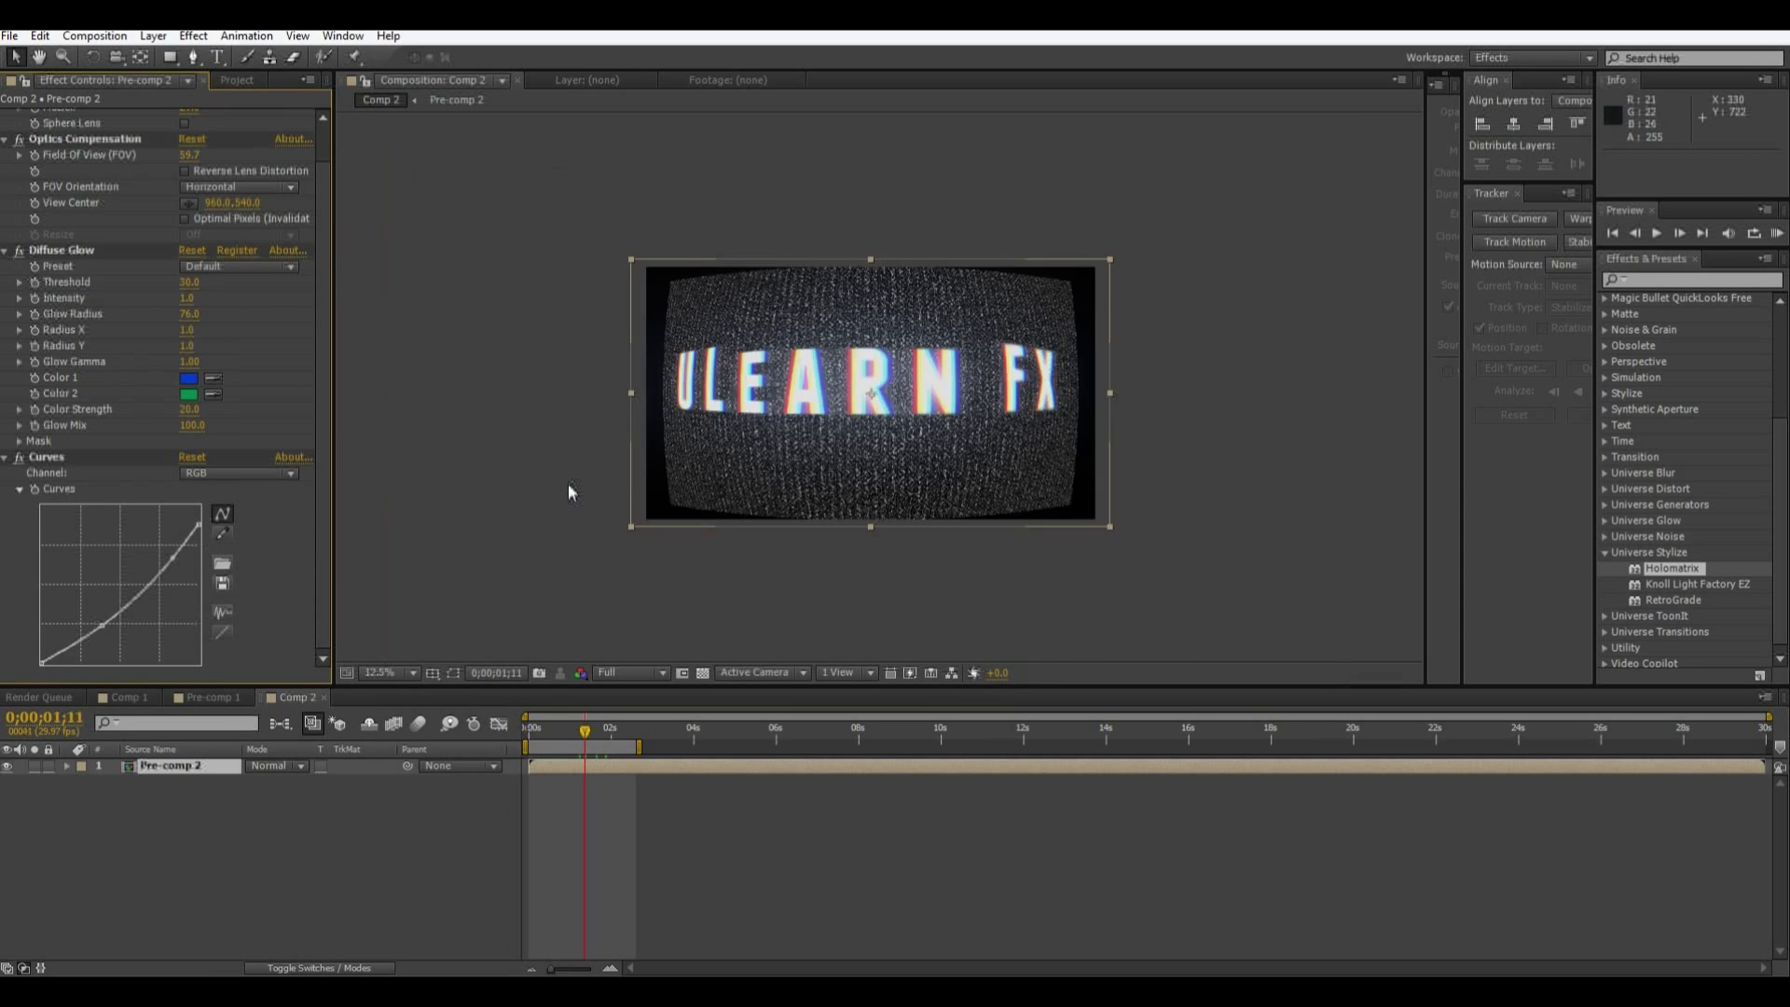
{"action": "left_click", "coordinate": [537, 496]}
{"action": "scroll", "coordinate": [579, 464], "scroll_direction": "up", "scroll_amount": 4}
{"action": "scroll", "coordinate": [580, 464], "scroll_direction": "down", "scroll_amount": 1}
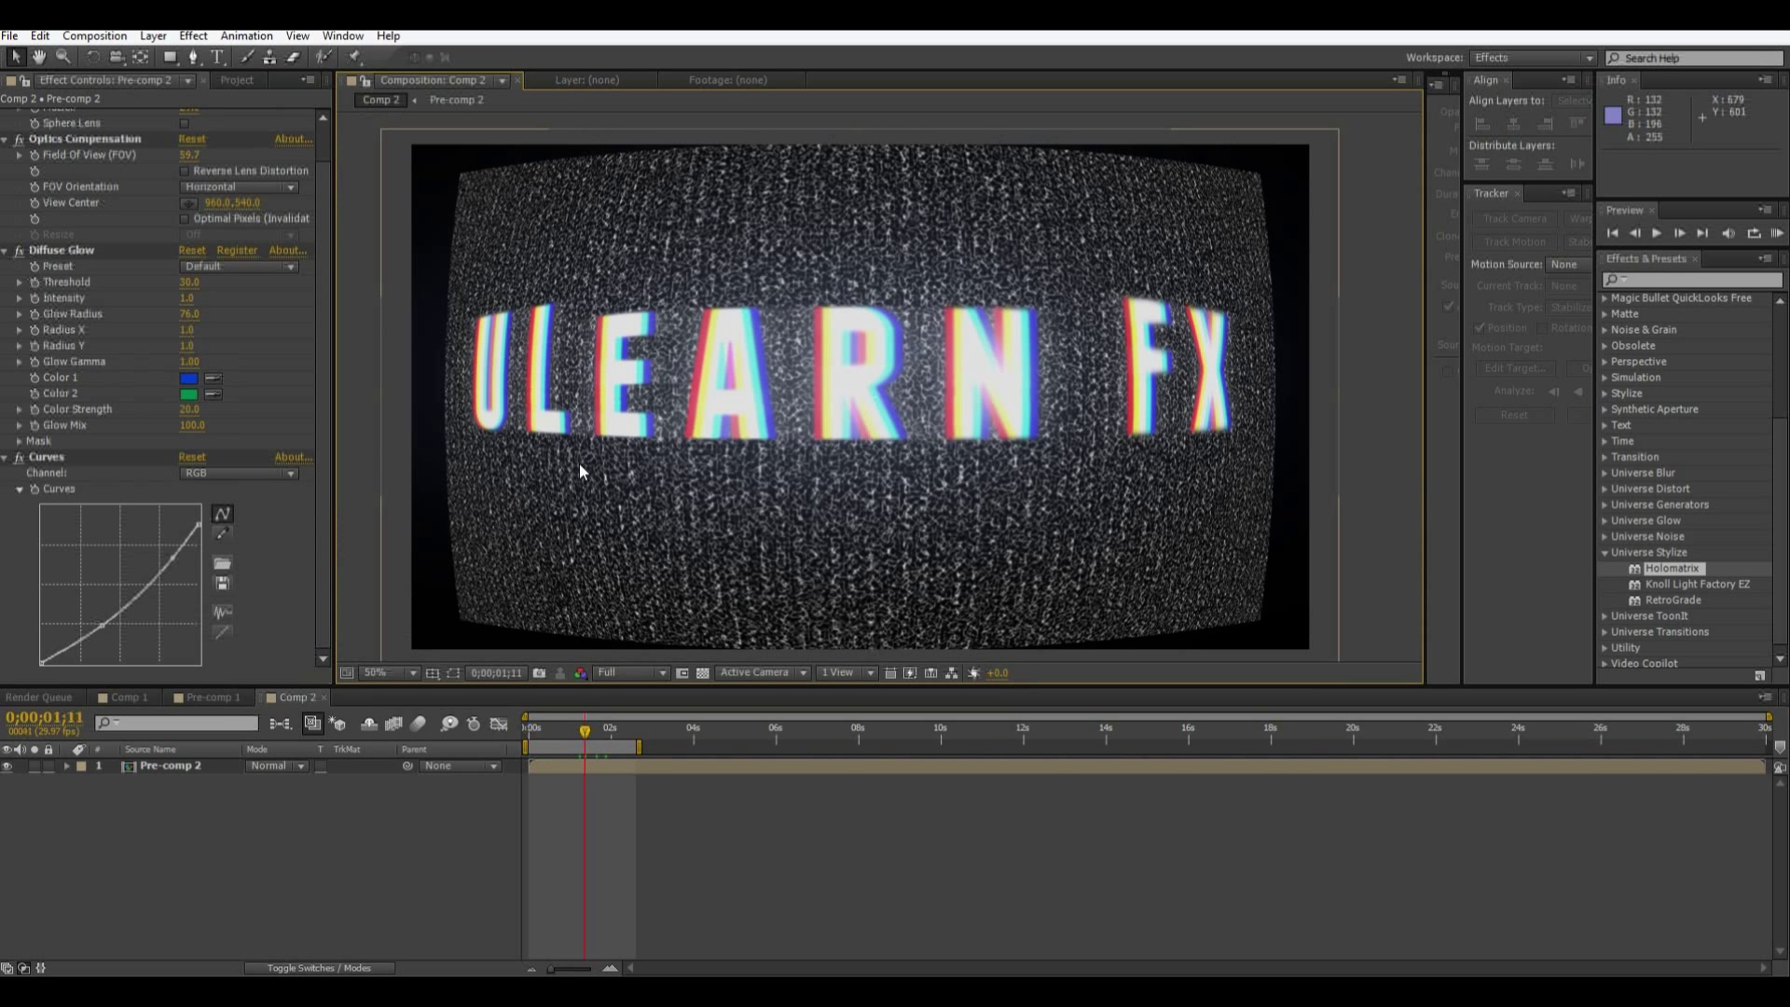